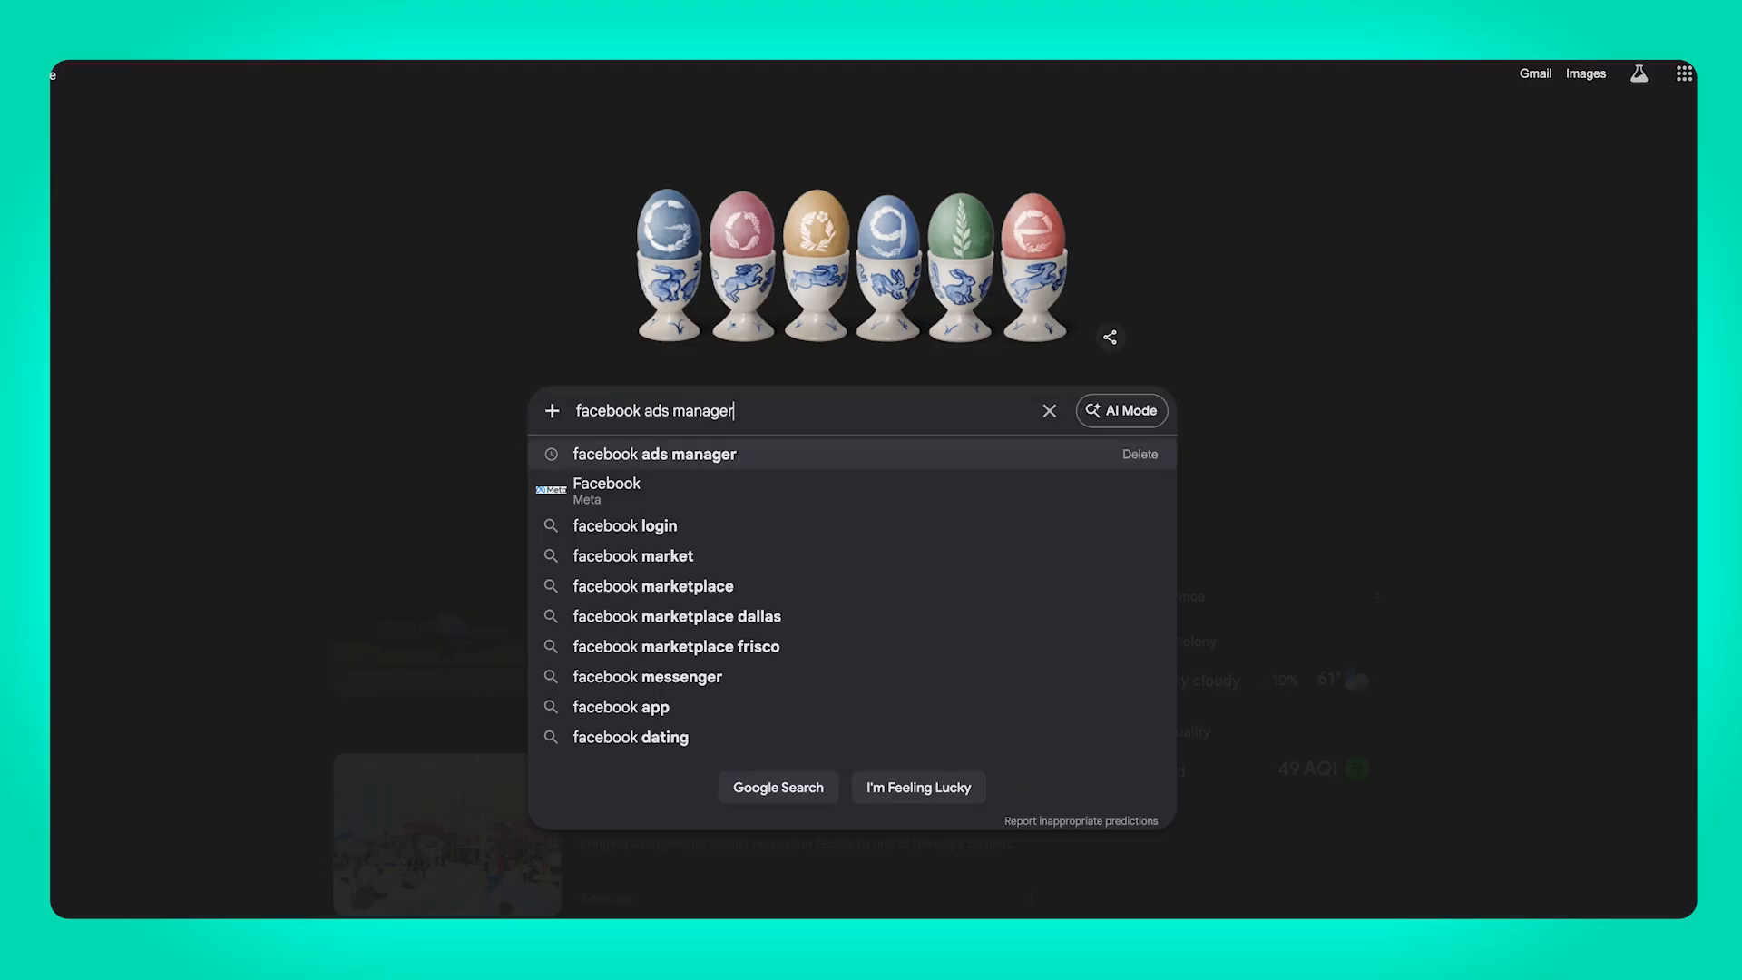
- Open Meta Ads Manager from a Google search for facebook ads manager and create a new campaign with the Sales objective
{"action": "key", "text": "Return"}
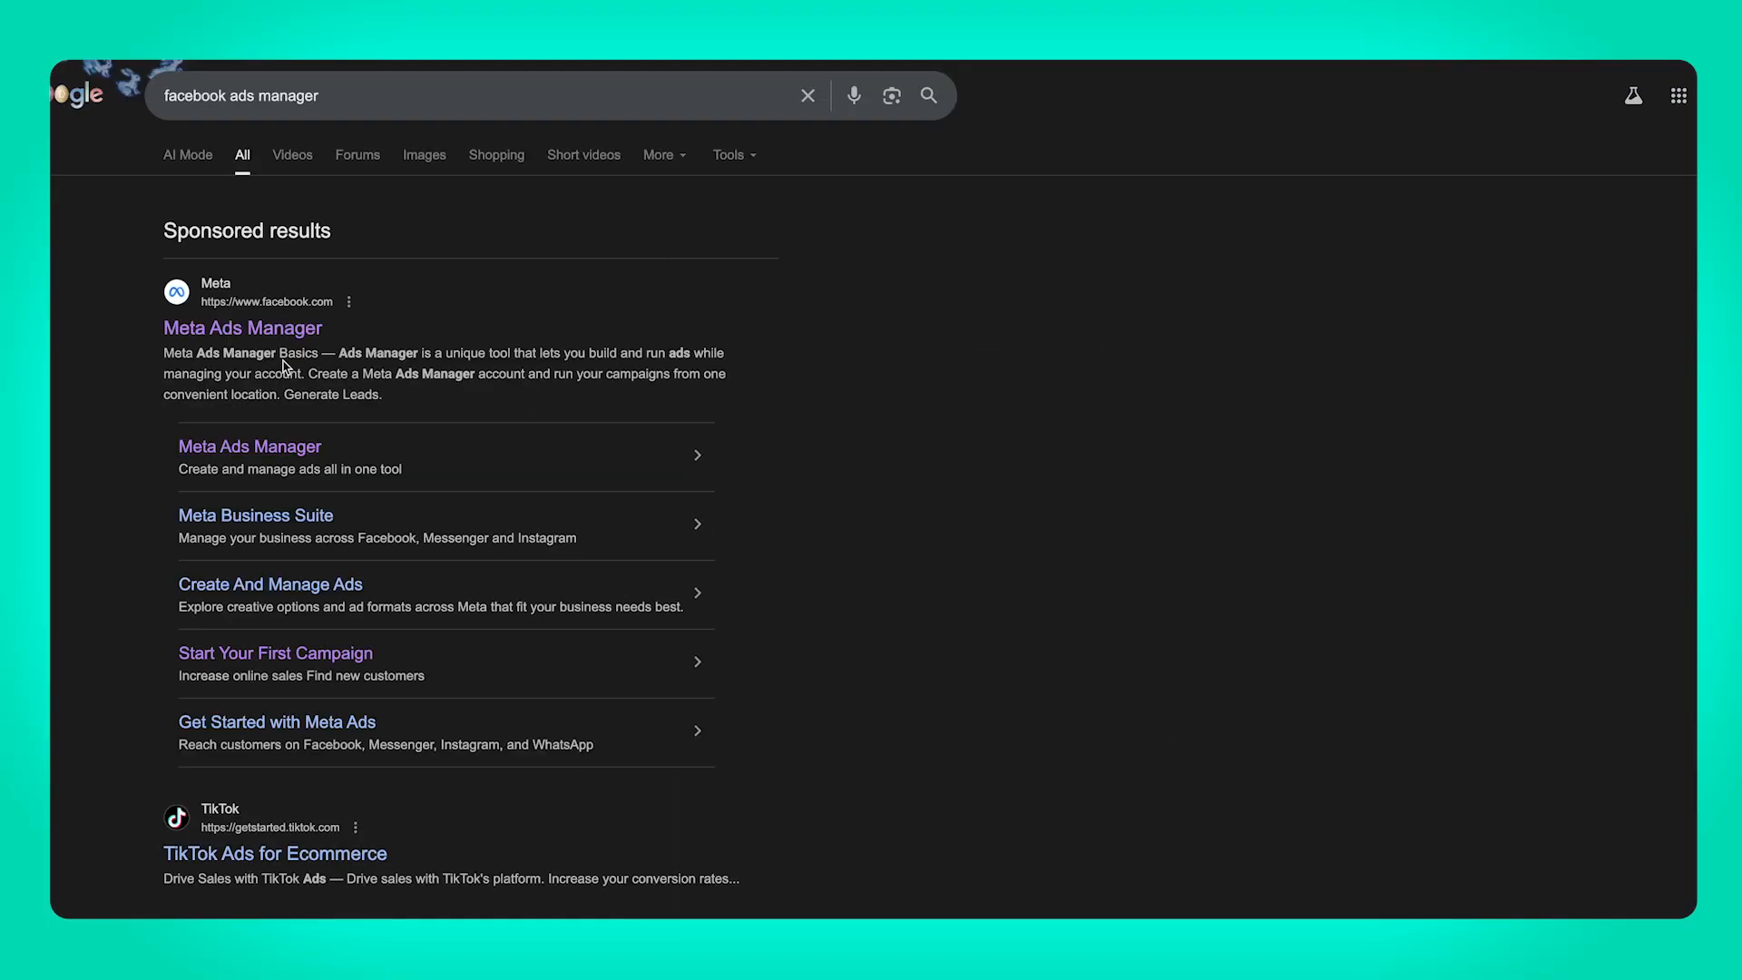
{"action": "left_click", "coordinate": [209, 328]}
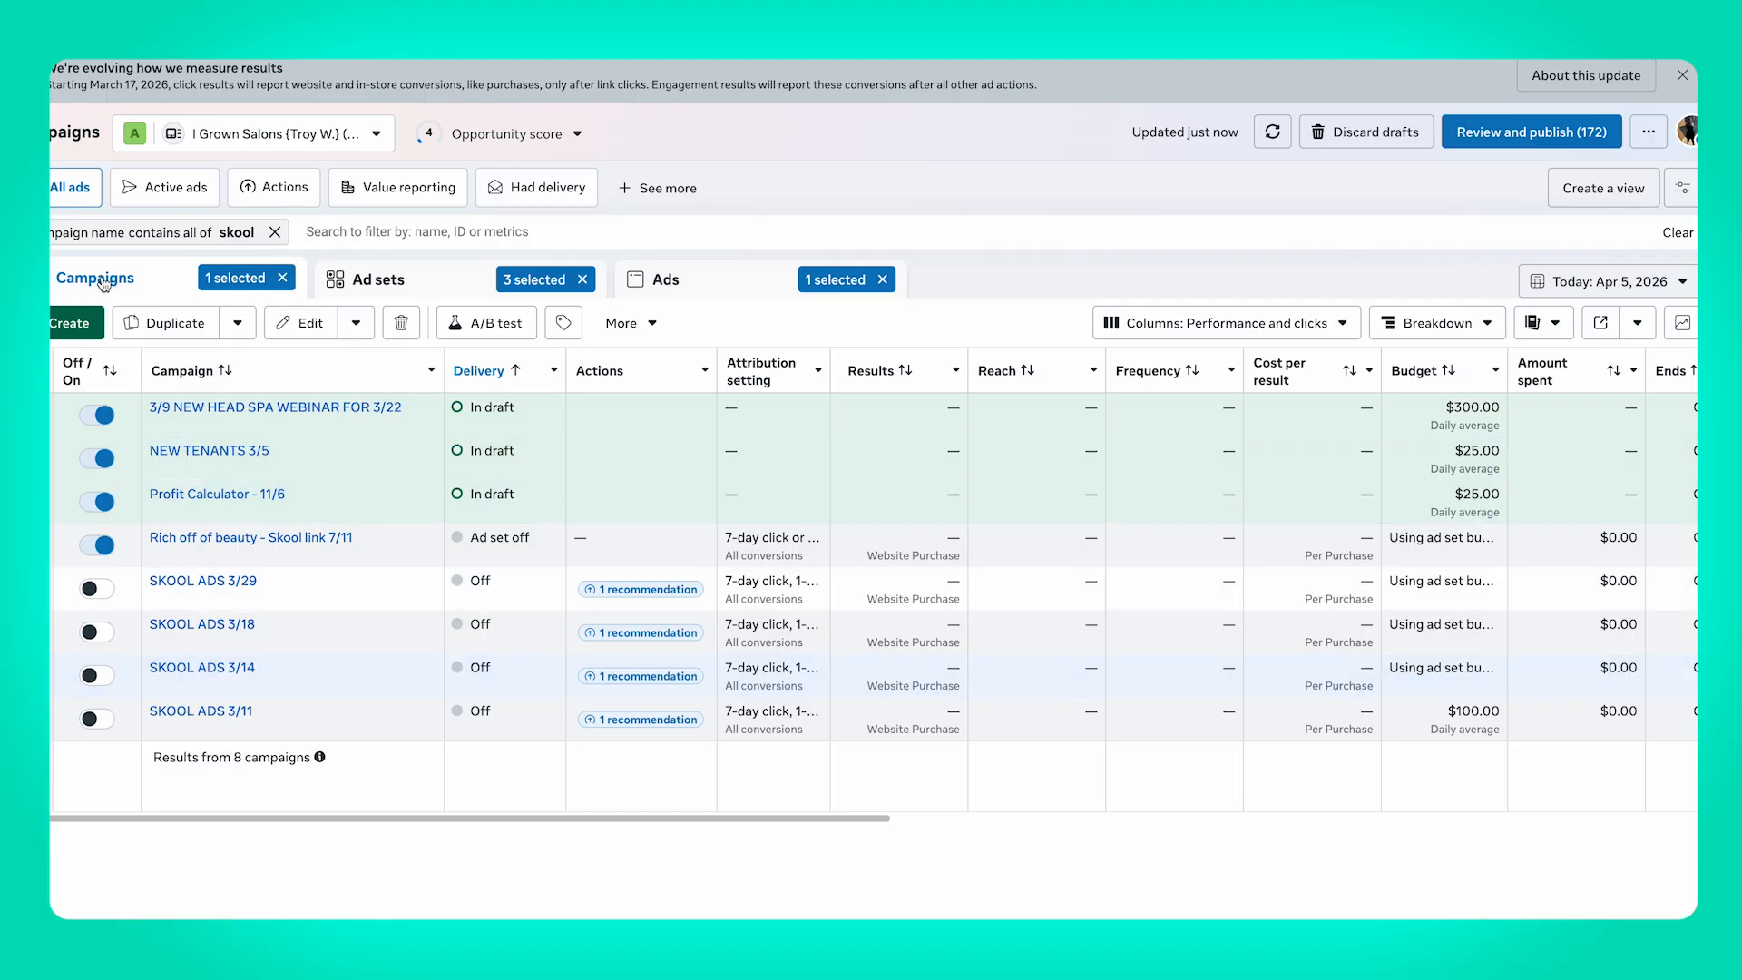
{"action": "left_click", "coordinate": [72, 327]}
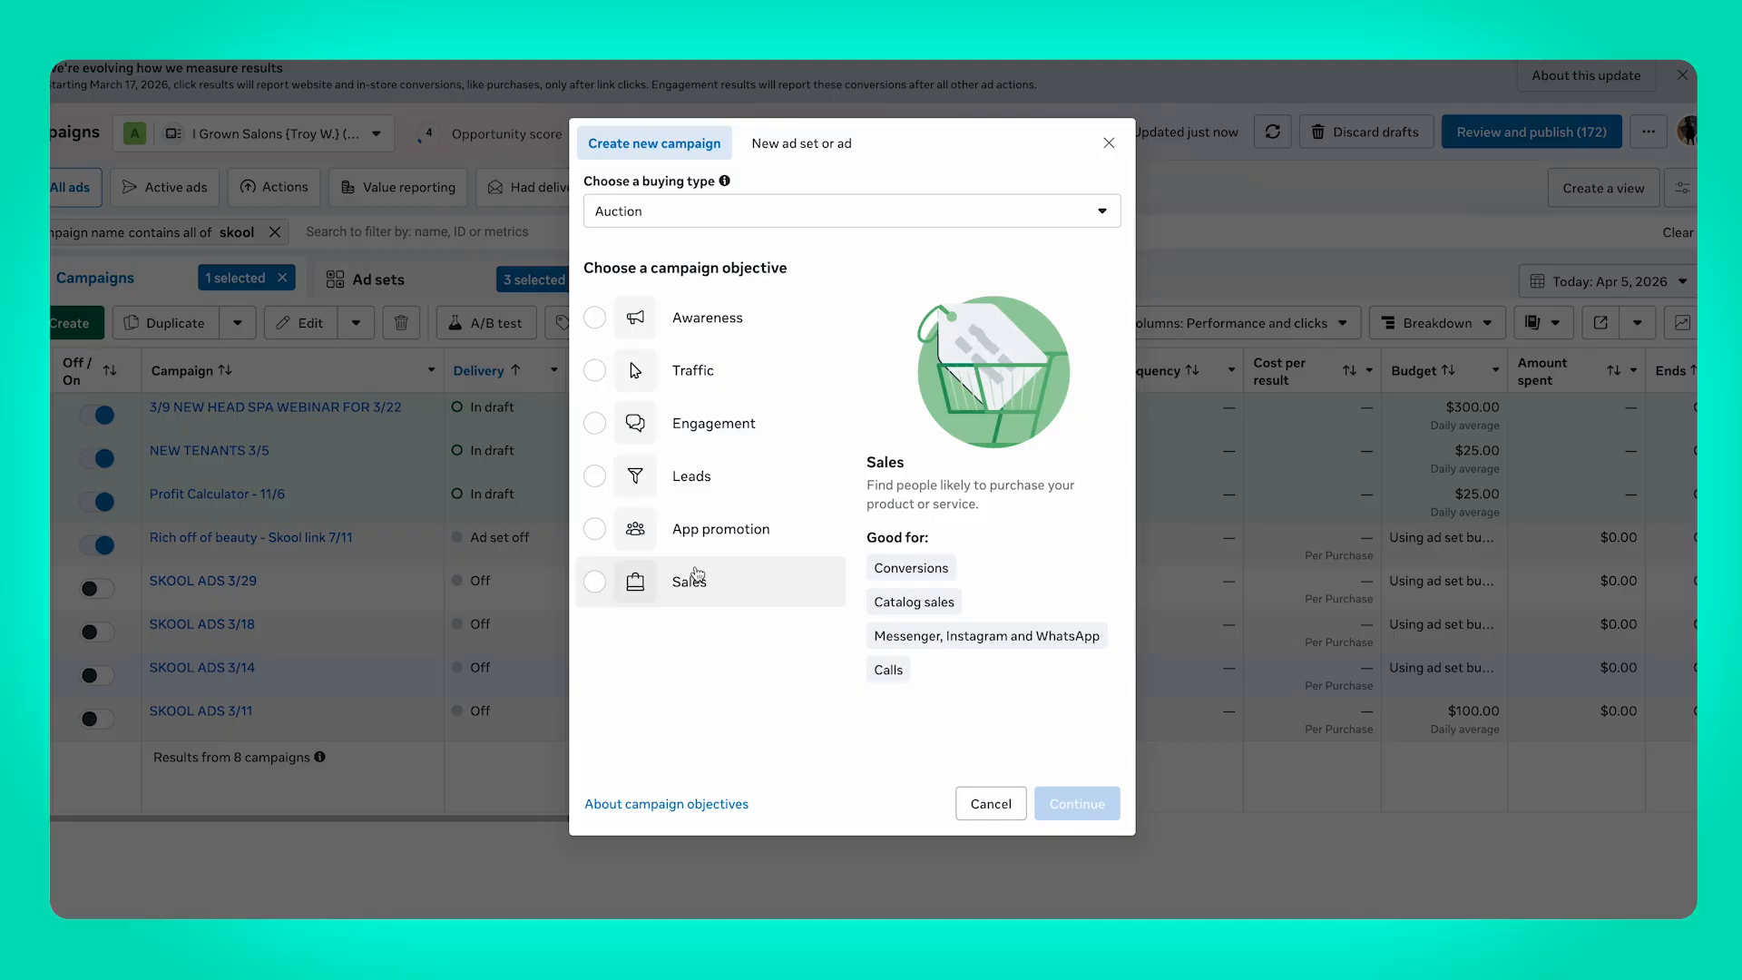
{"action": "left_click", "coordinate": [697, 575]}
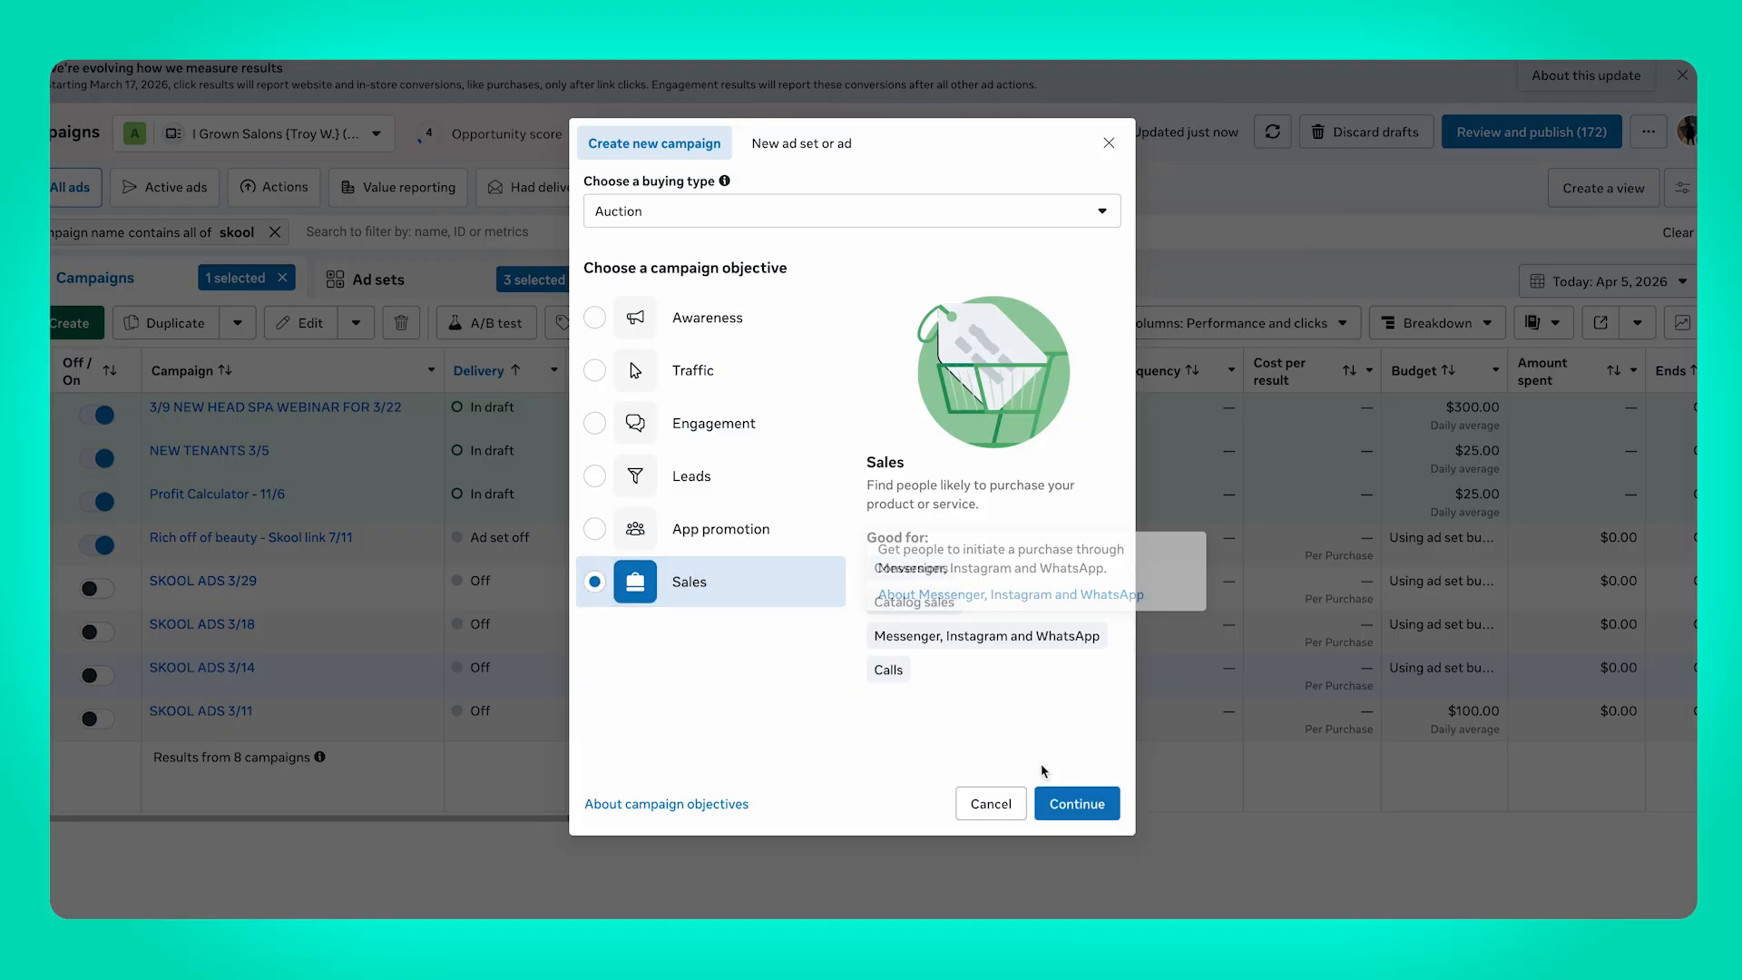
{"action": "left_click", "coordinate": [1058, 800]}
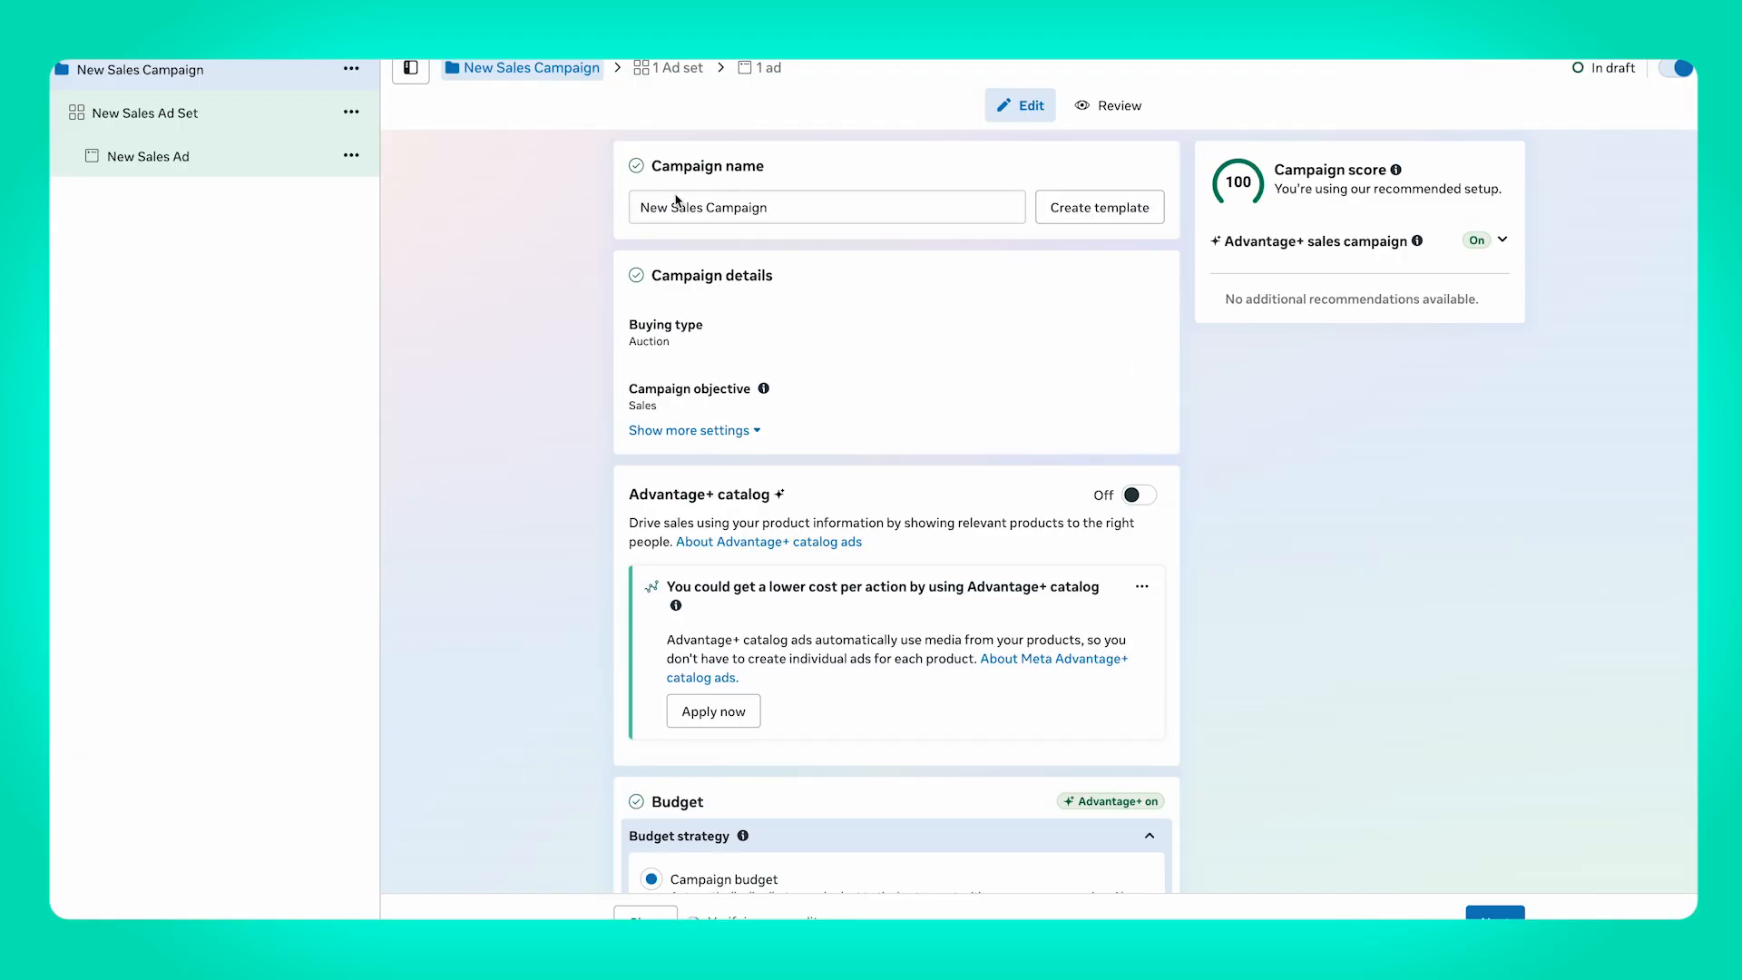
- Name the new campaign "Test sell my clothes 4/5/26"
{"action": "left_click_drag", "start_coordinate": [801, 203], "coordinate": [629, 176]}
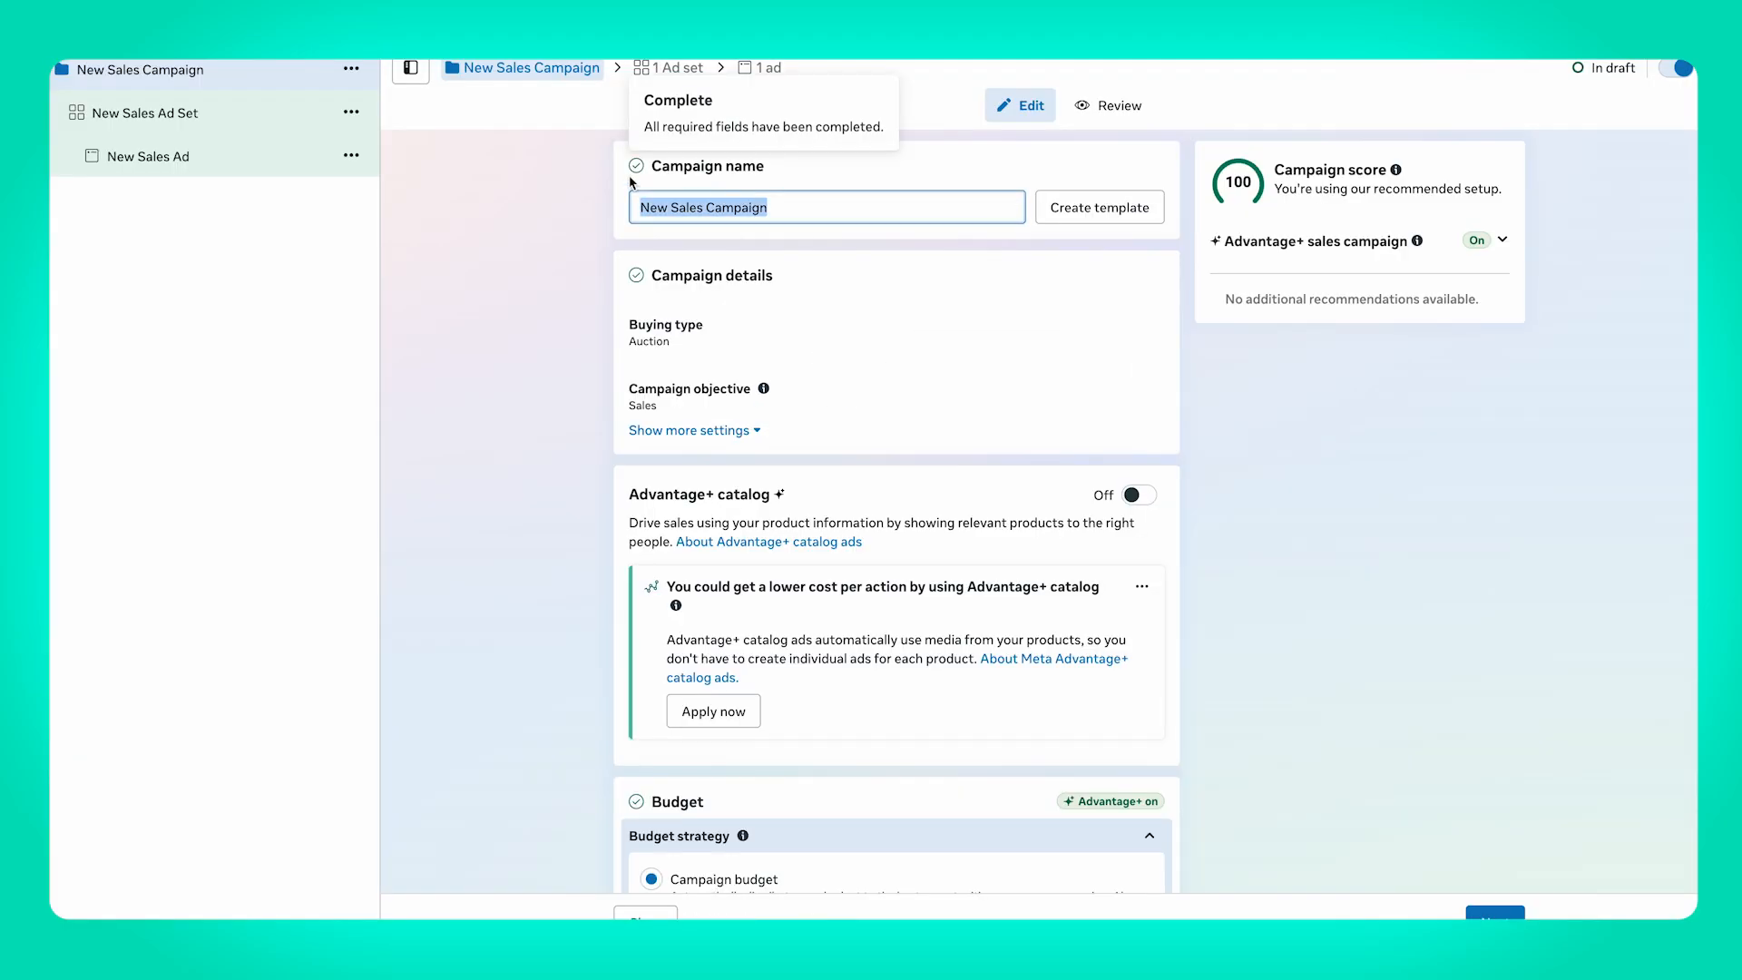
{"action": "type", "text": "Test"}
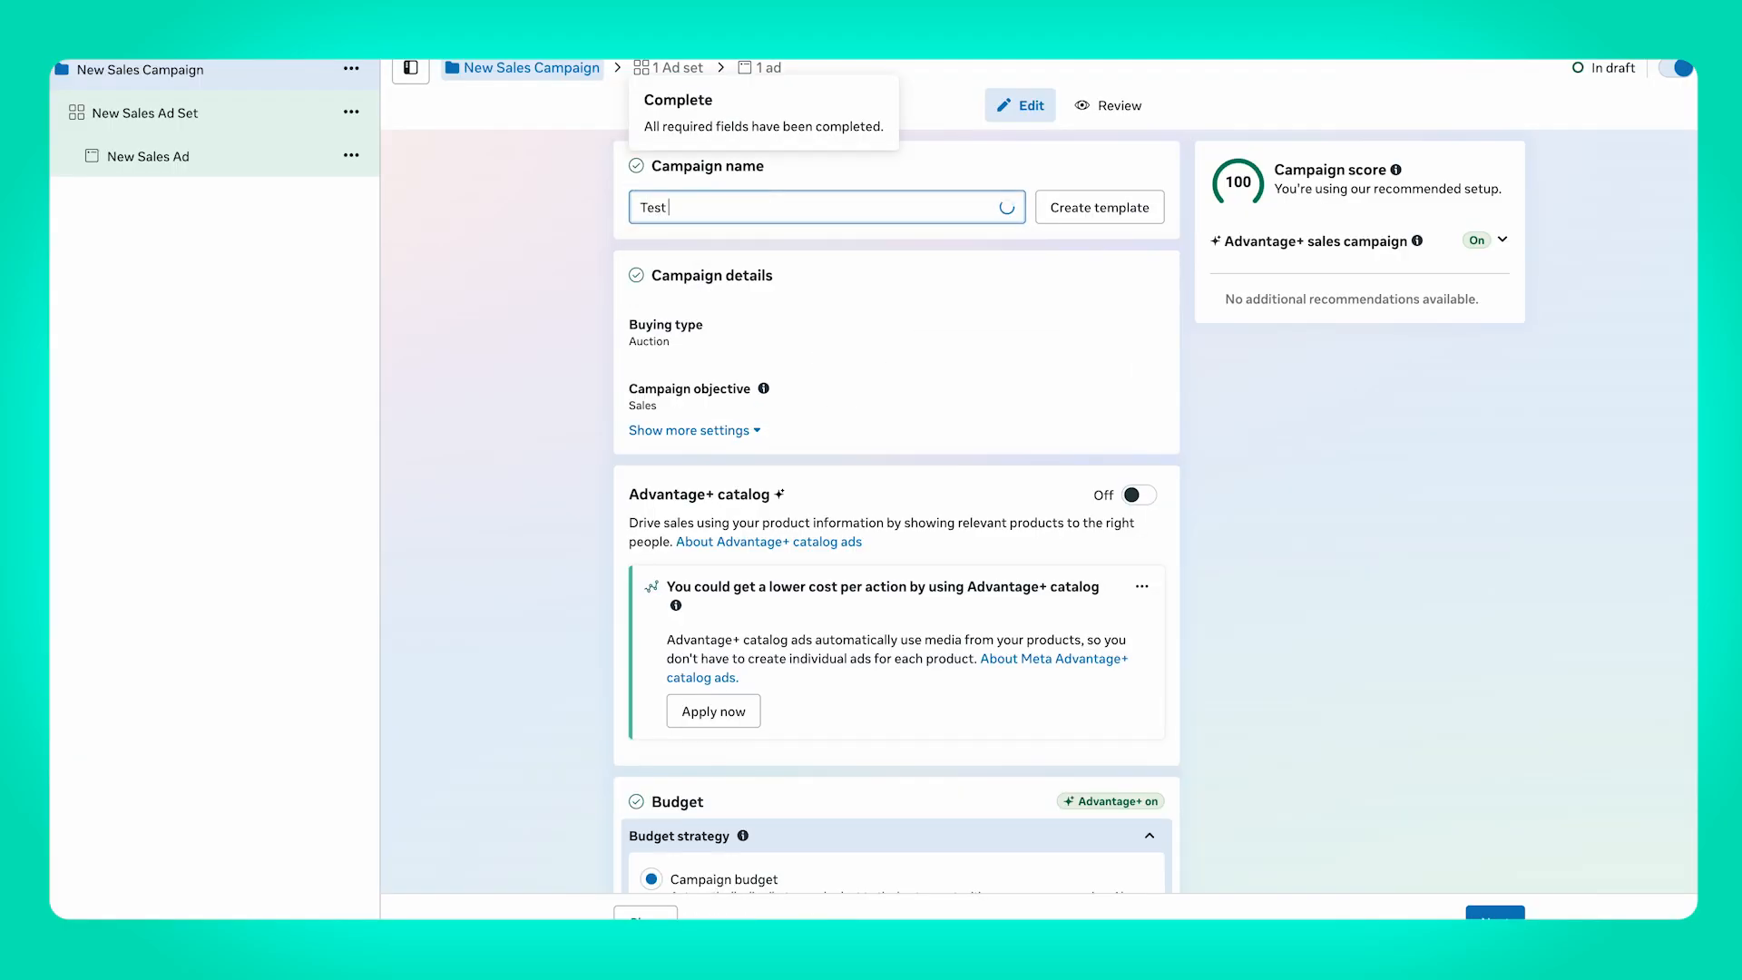
{"action": "type", "text": " sell my clothes"}
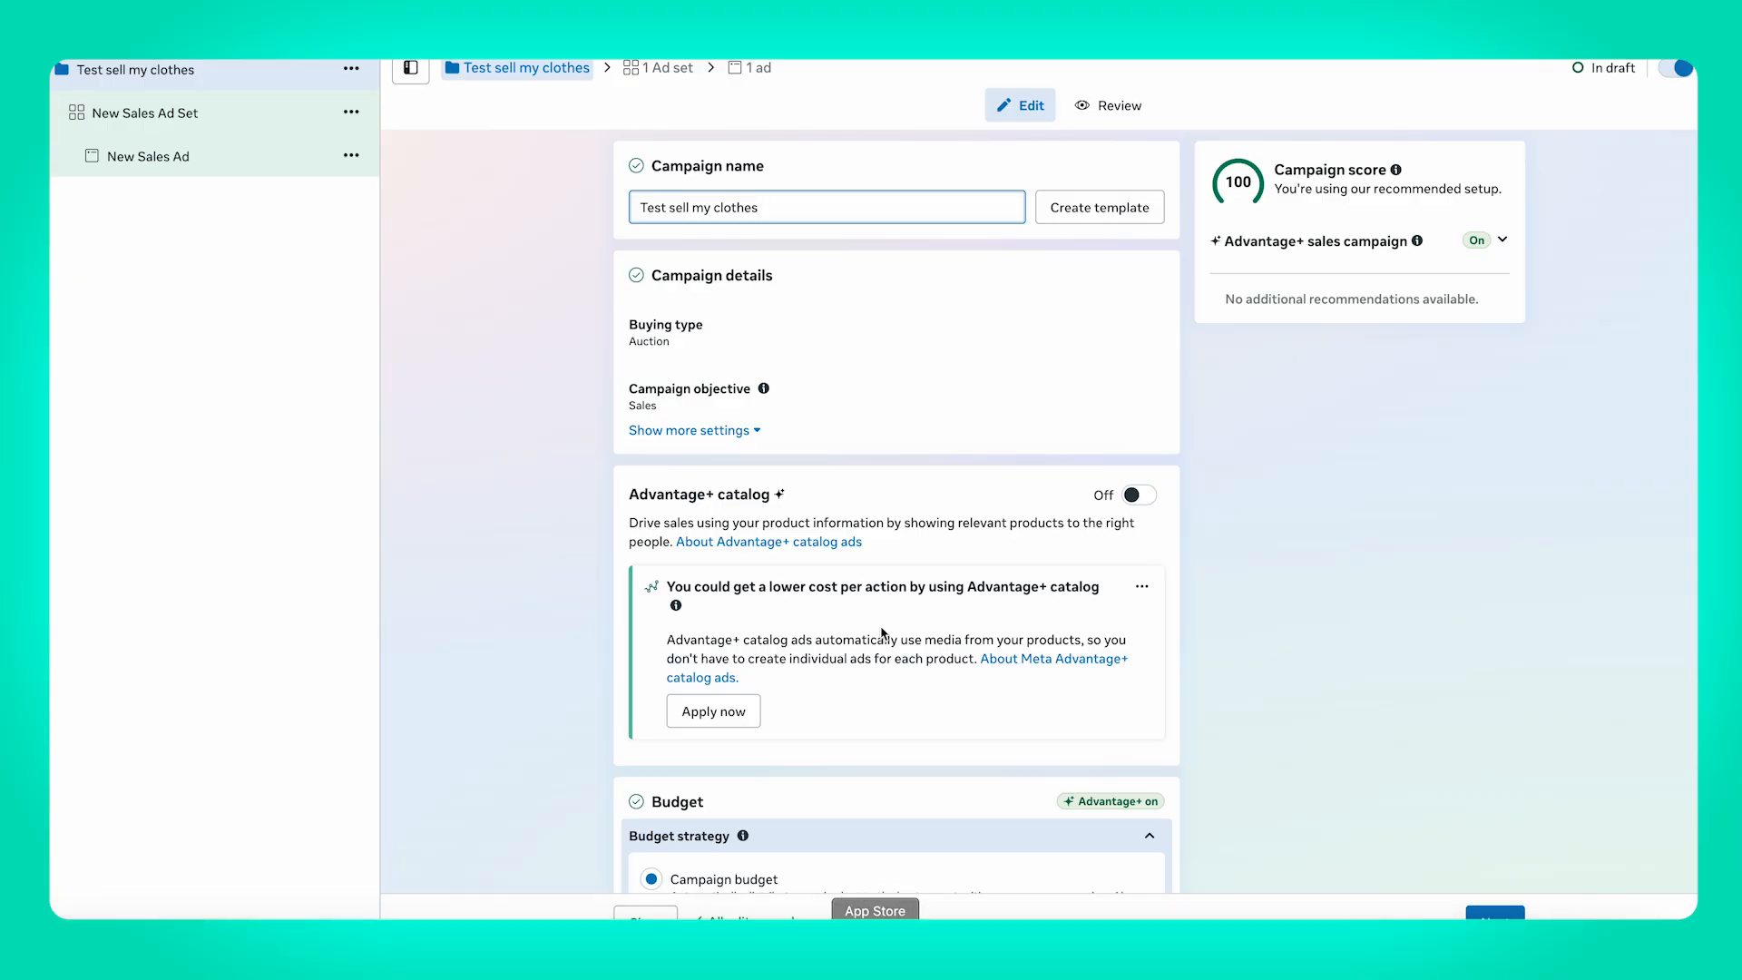
{"action": "type", "text": "4/"}
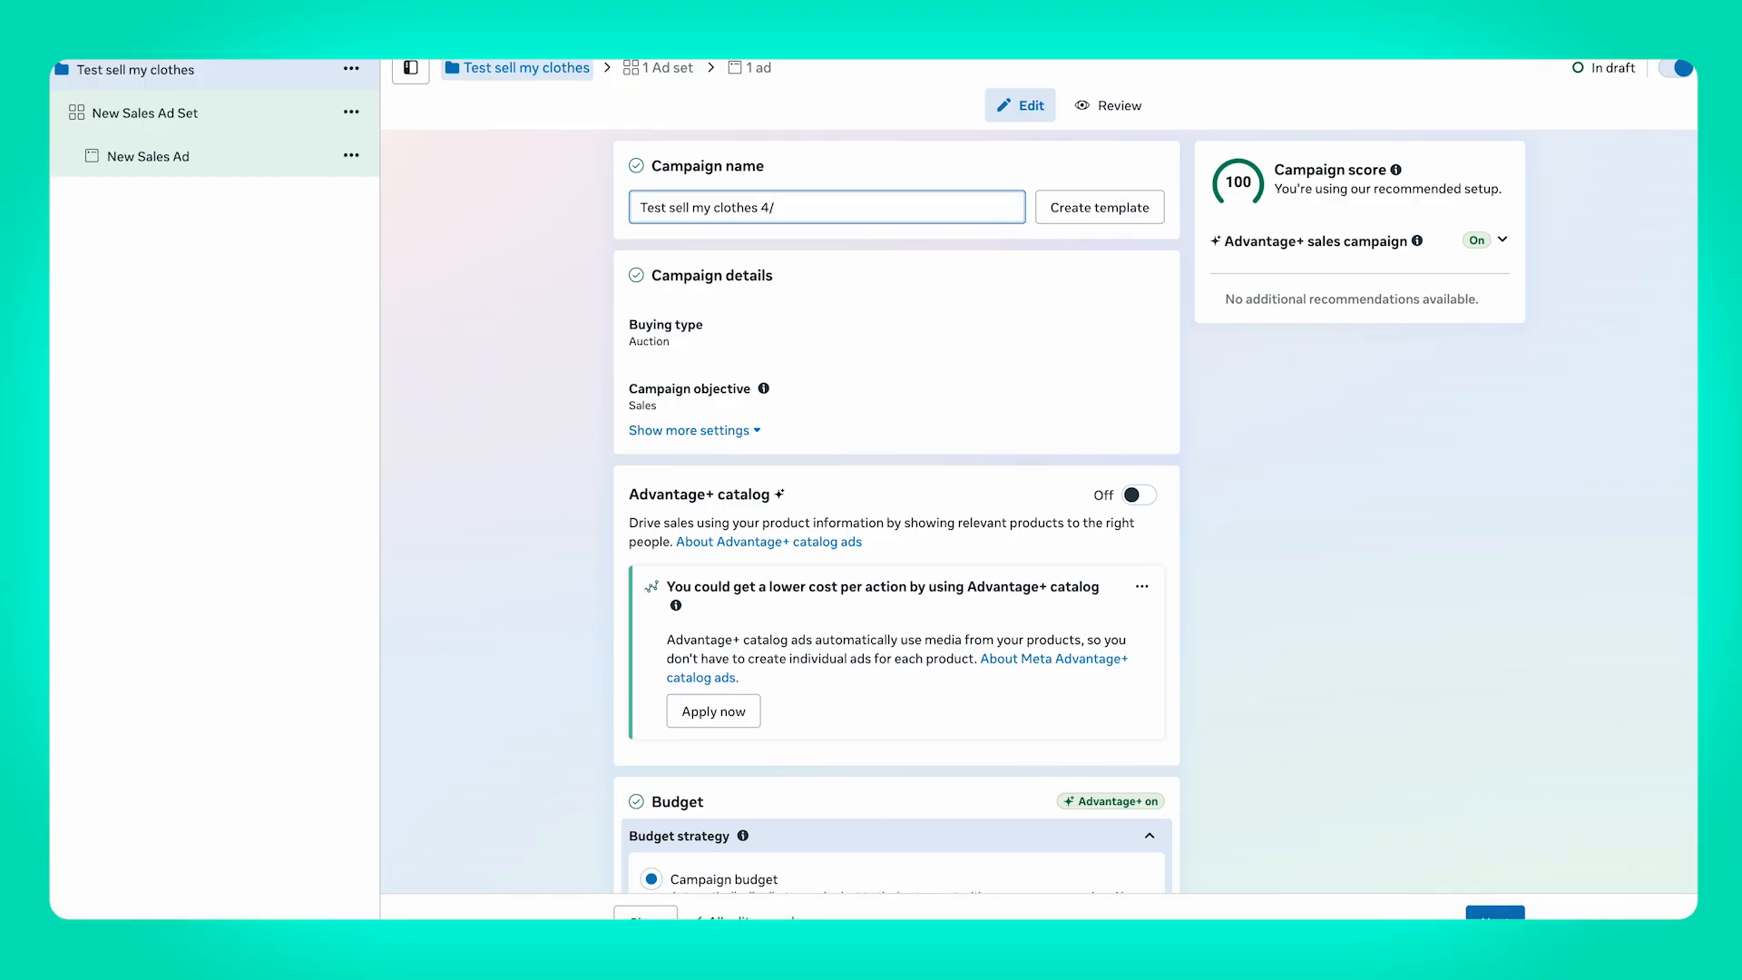
{"action": "type", "text": "5/26"}
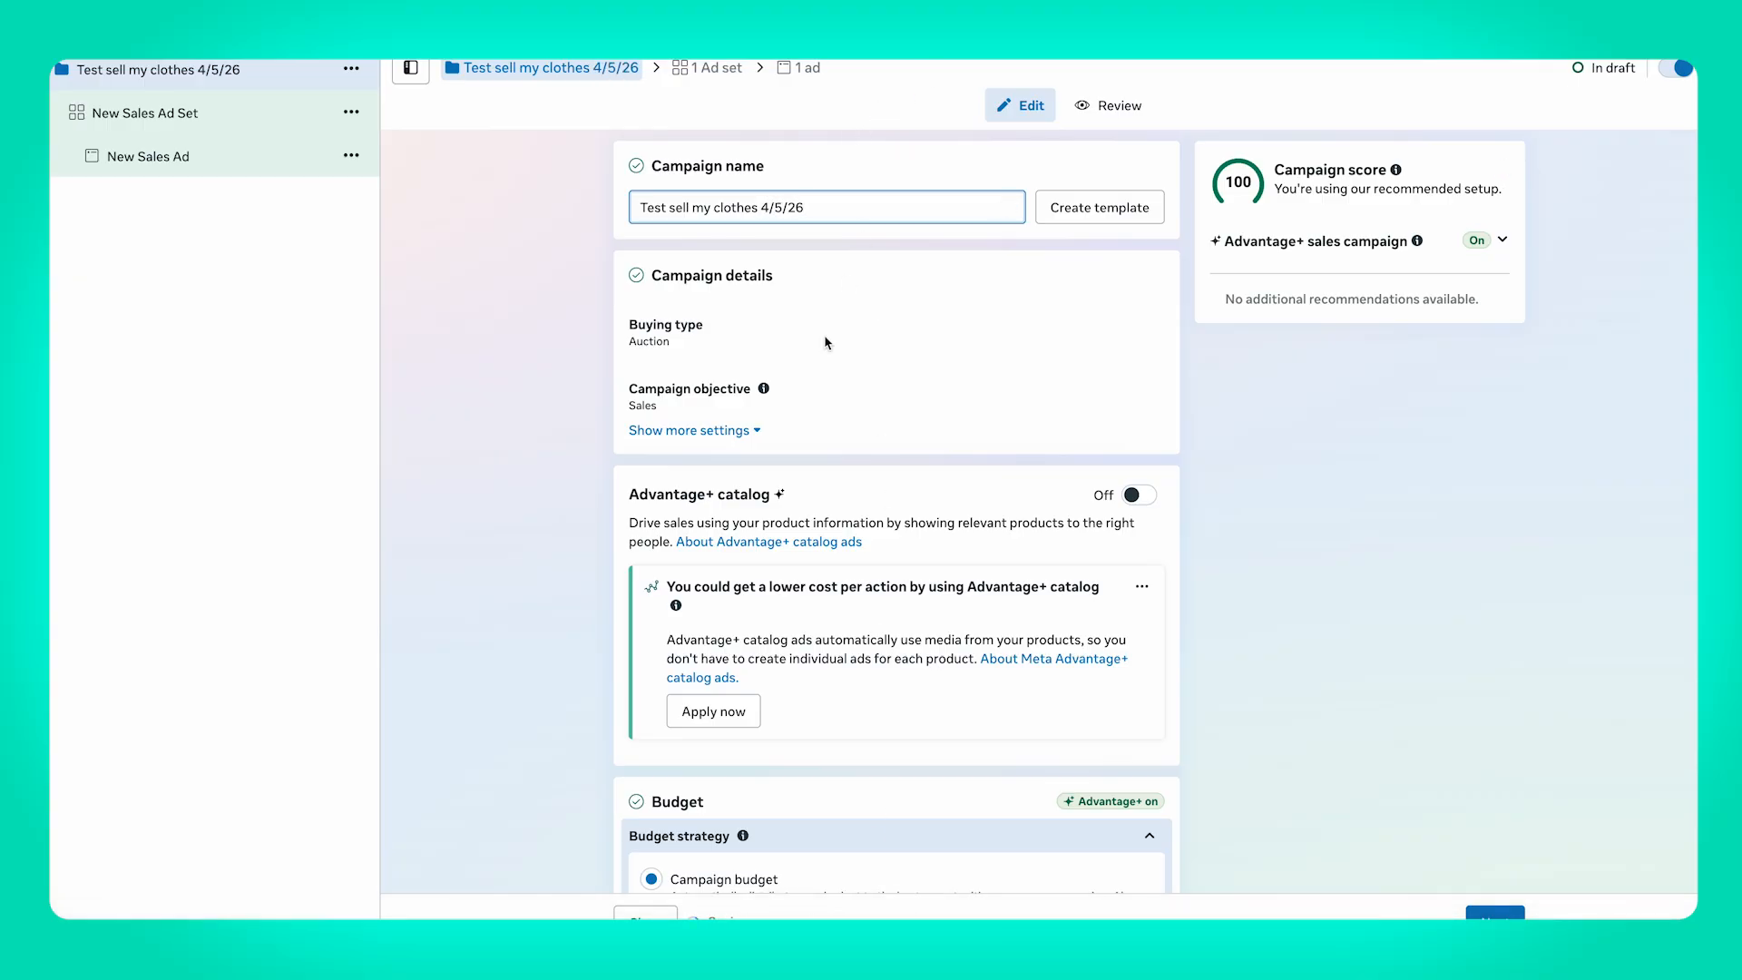
- Set the campaign's daily budget to $25, keeping the campaign budget strategy
{"action": "scroll", "coordinate": [825, 344], "scroll_direction": "down", "scroll_amount": 4}
{"action": "scroll", "coordinate": [794, 385], "scroll_direction": "down", "scroll_amount": 2}
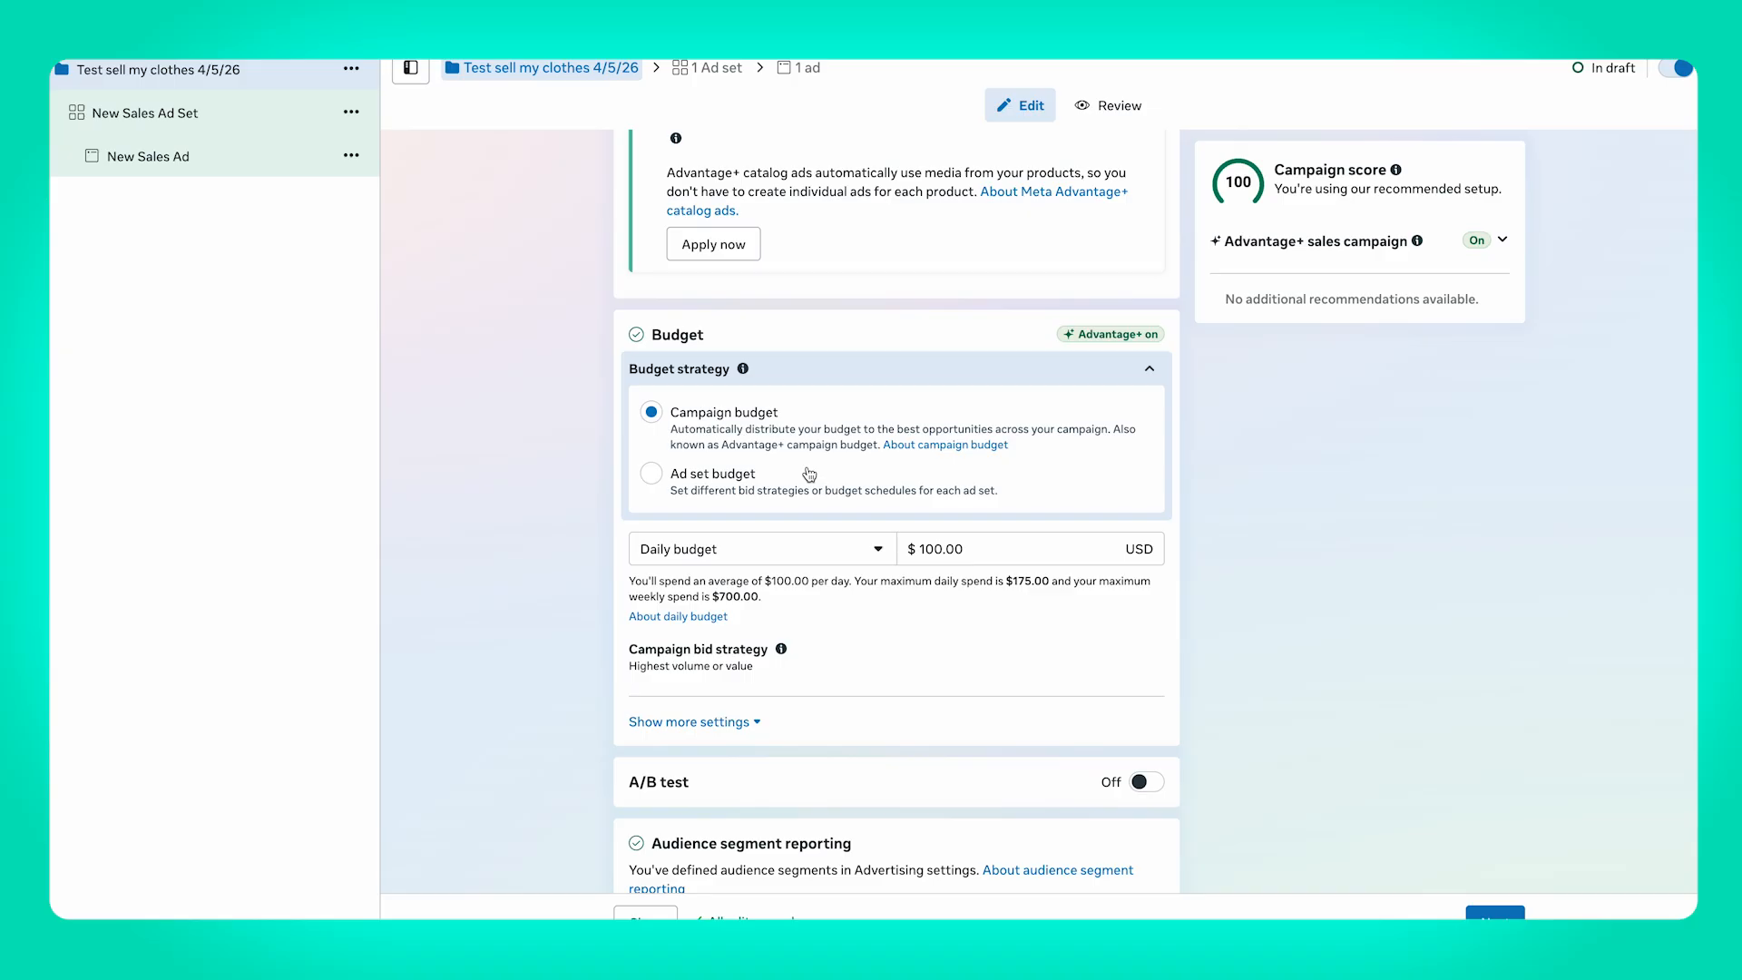
{"action": "scroll", "coordinate": [898, 457], "scroll_direction": "down", "scroll_amount": 2}
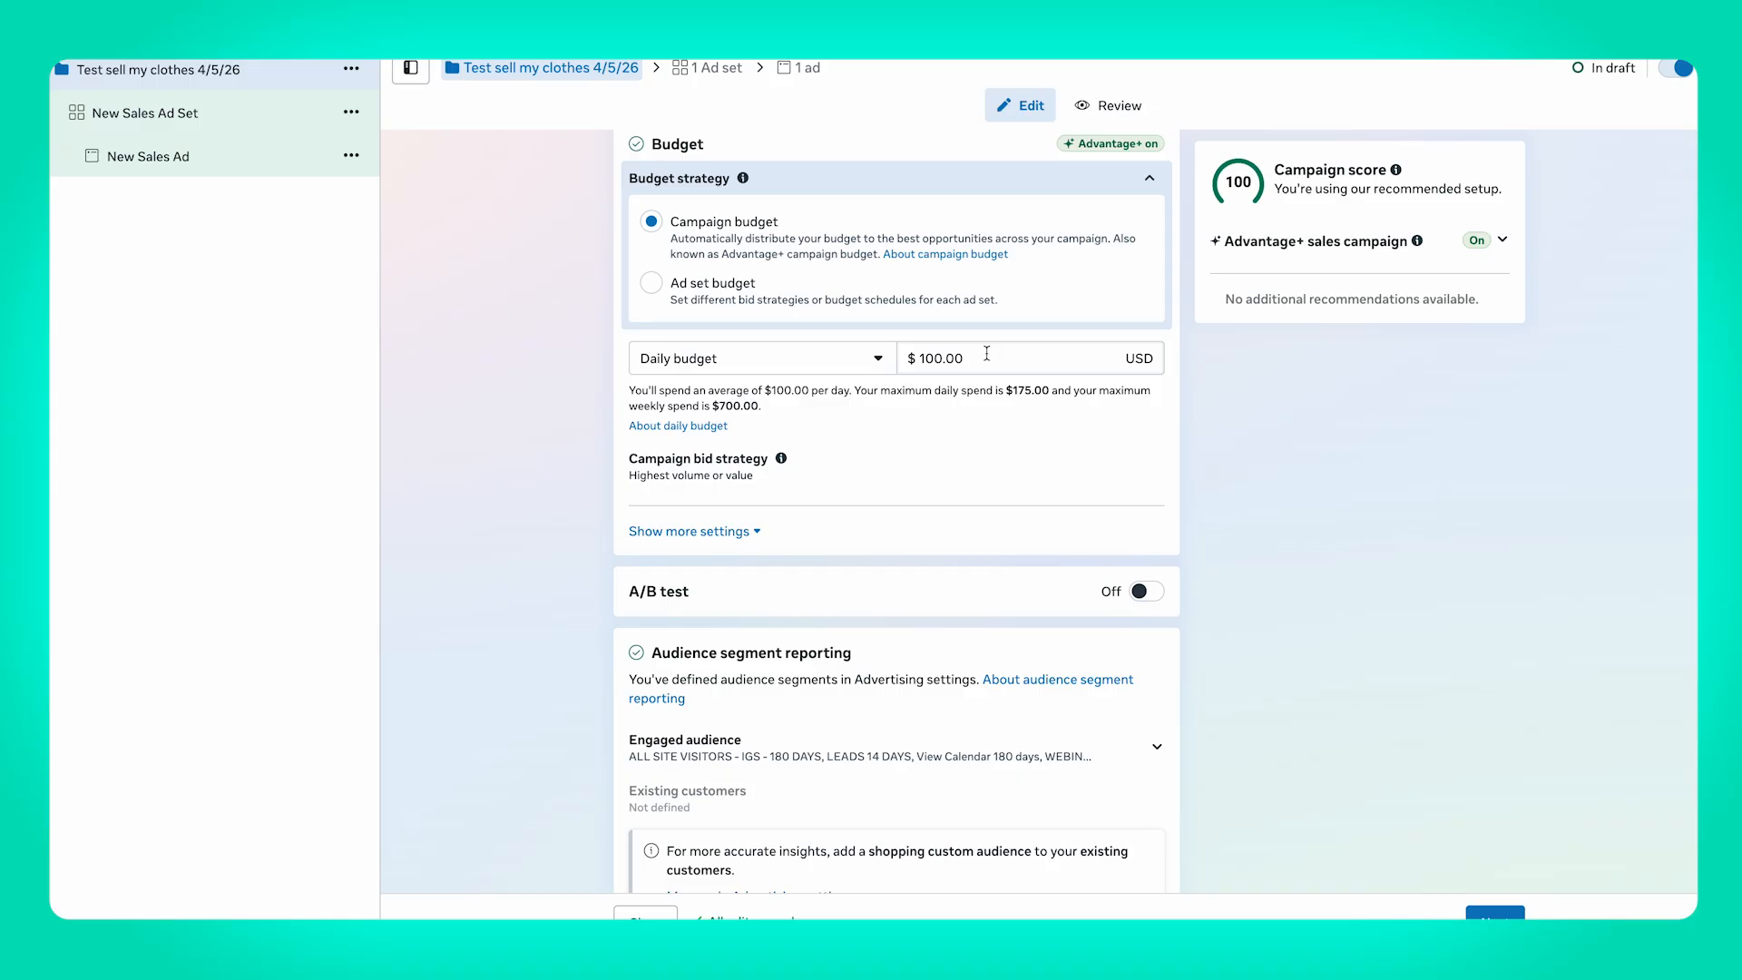
{"action": "left_click_drag", "start_coordinate": [970, 357], "coordinate": [900, 361]}
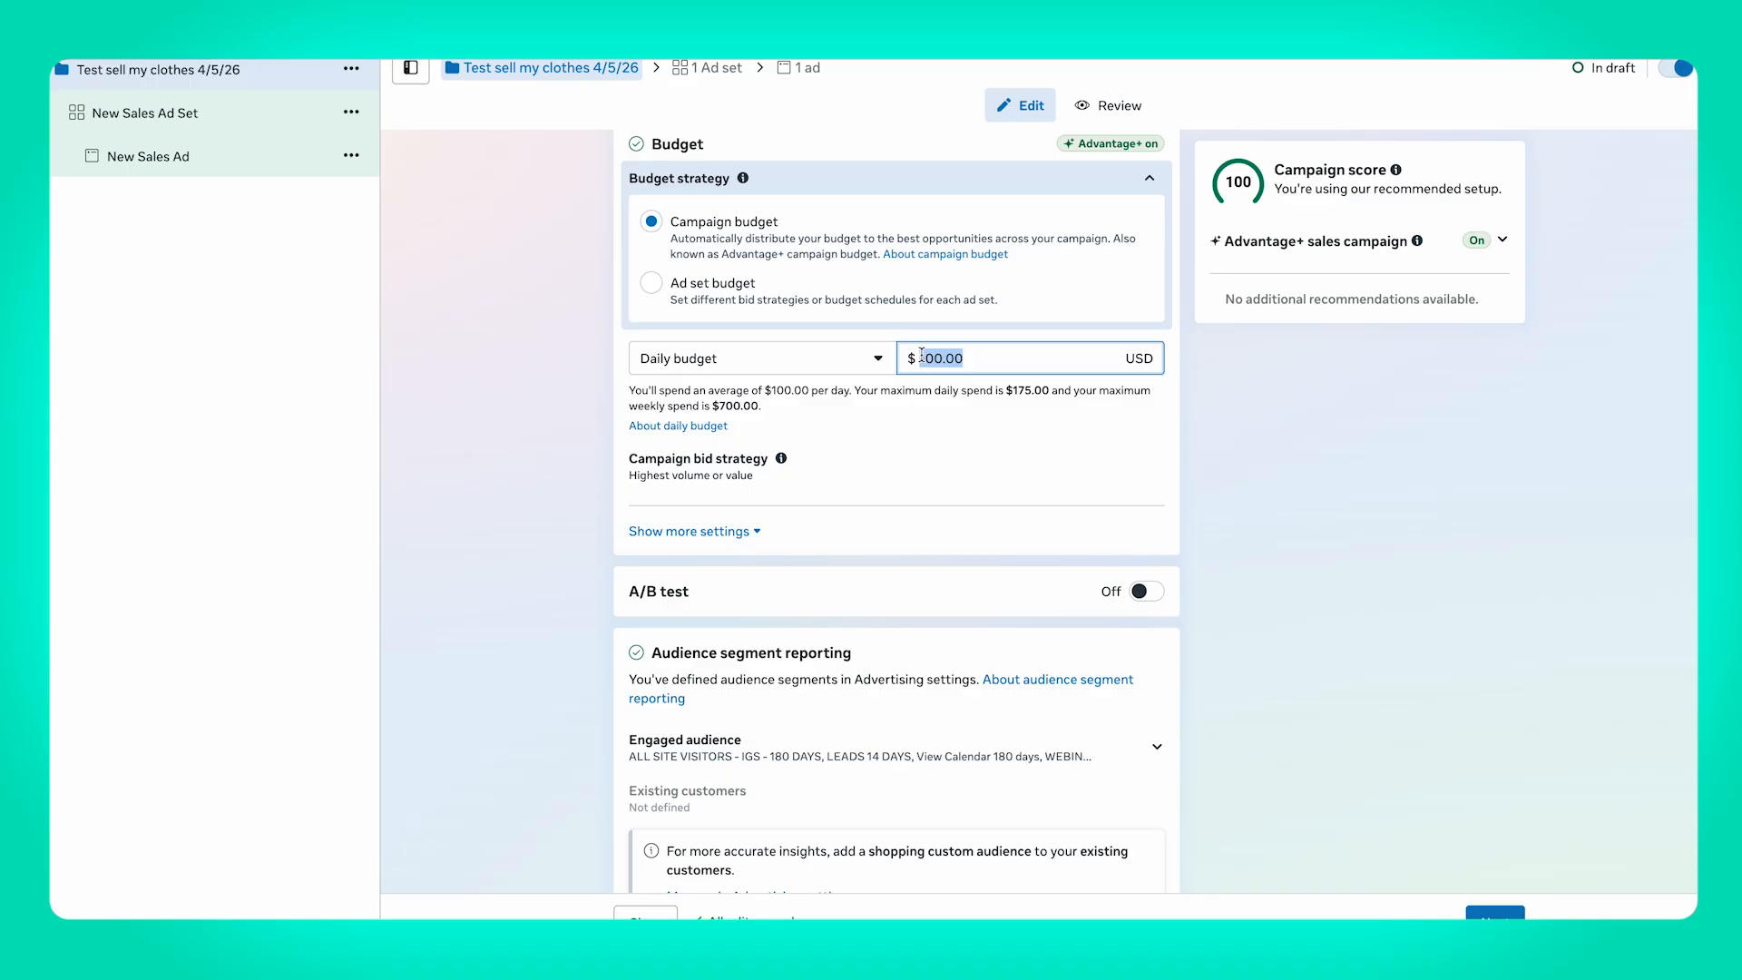
{"action": "left_click", "coordinate": [922, 355]}
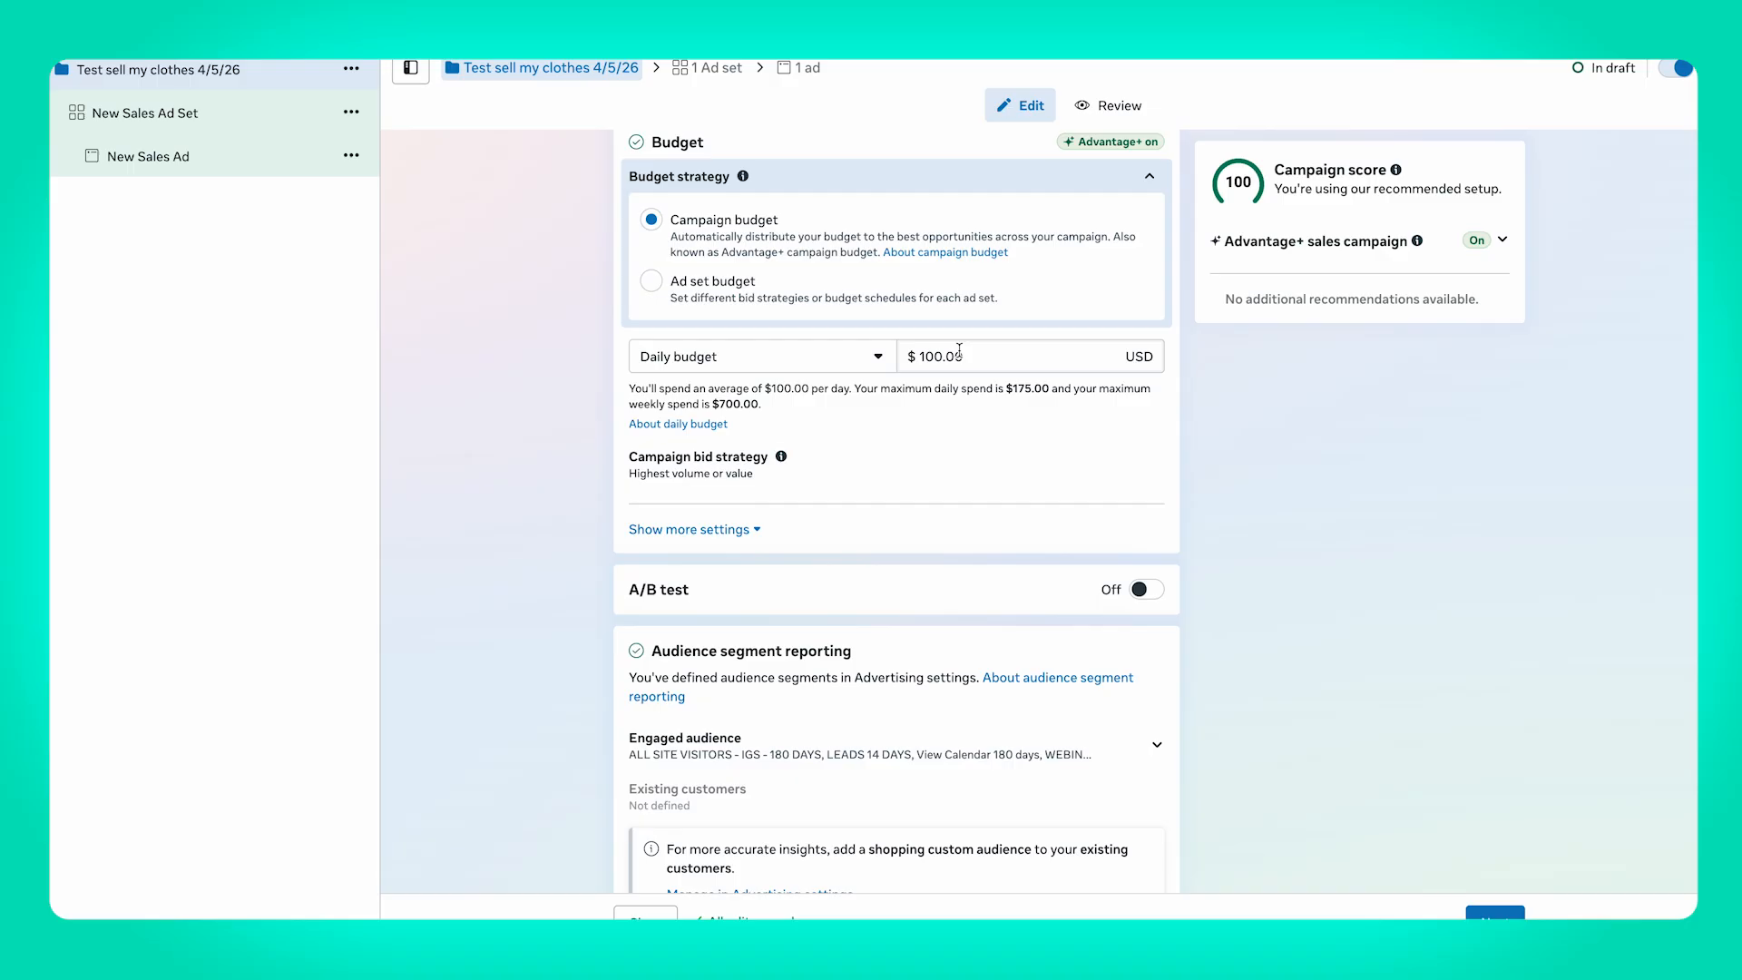
{"action": "left_click", "coordinate": [959, 349]}
{"action": "left_click_drag", "start_coordinate": [962, 350], "coordinate": [896, 343]}
{"action": "type", "text": "25"}
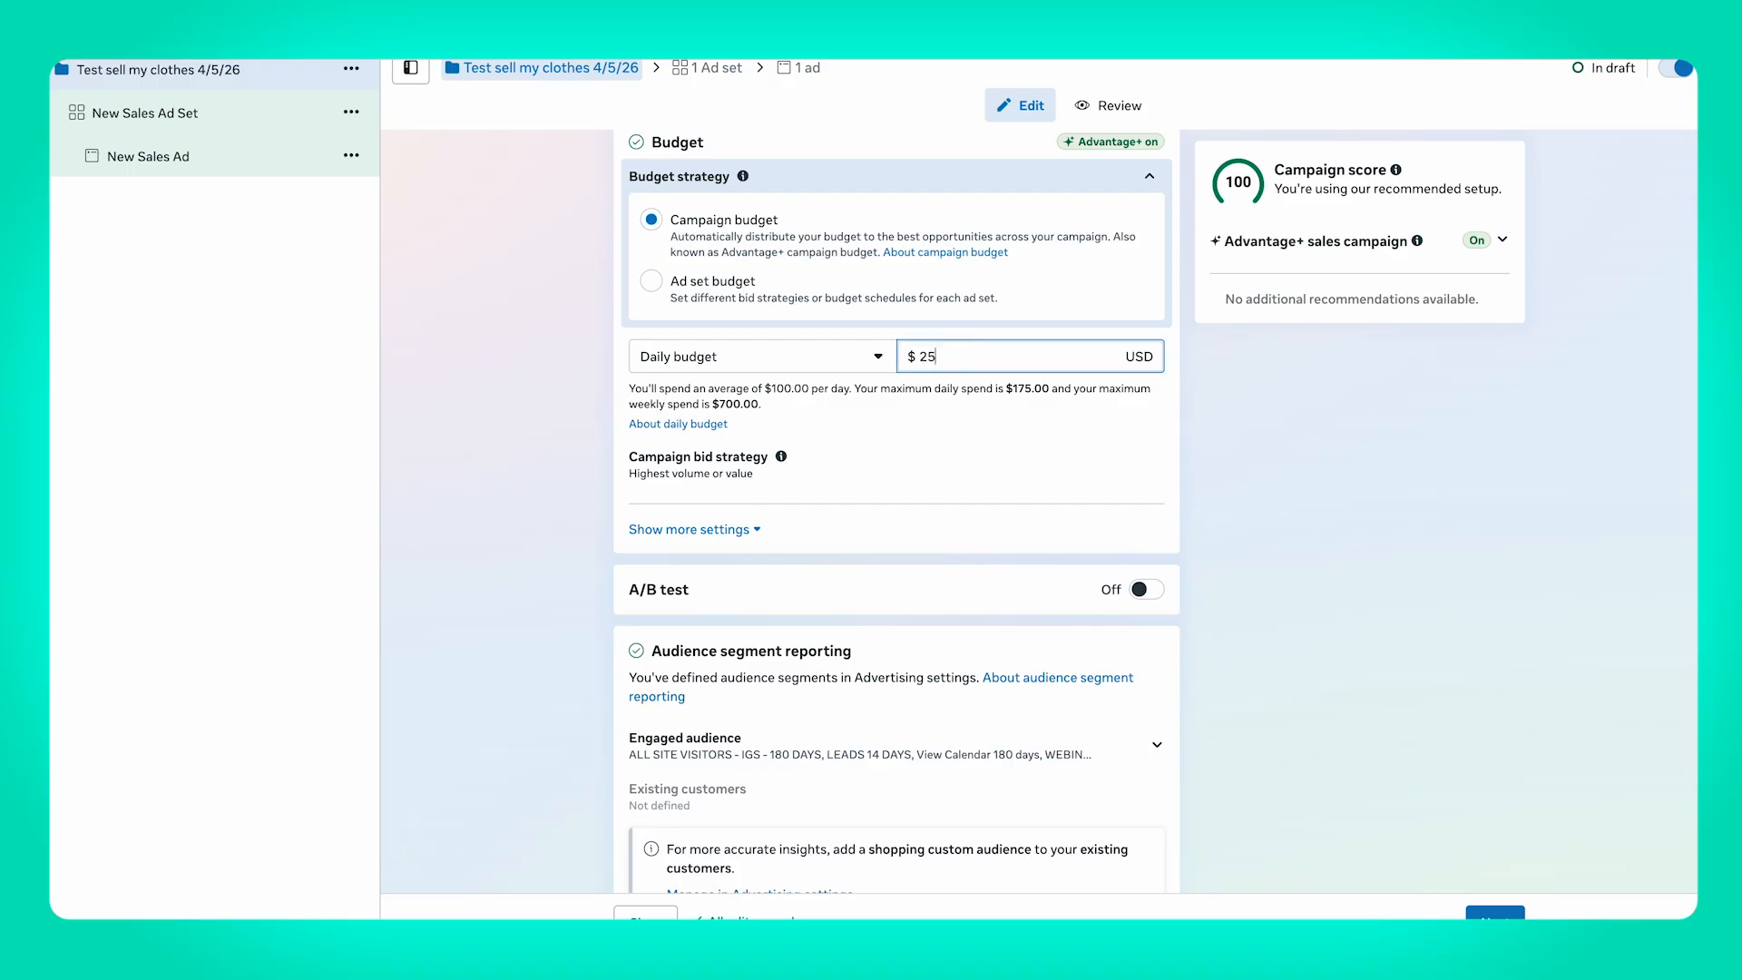
{"action": "left_click", "coordinate": [1197, 447]}
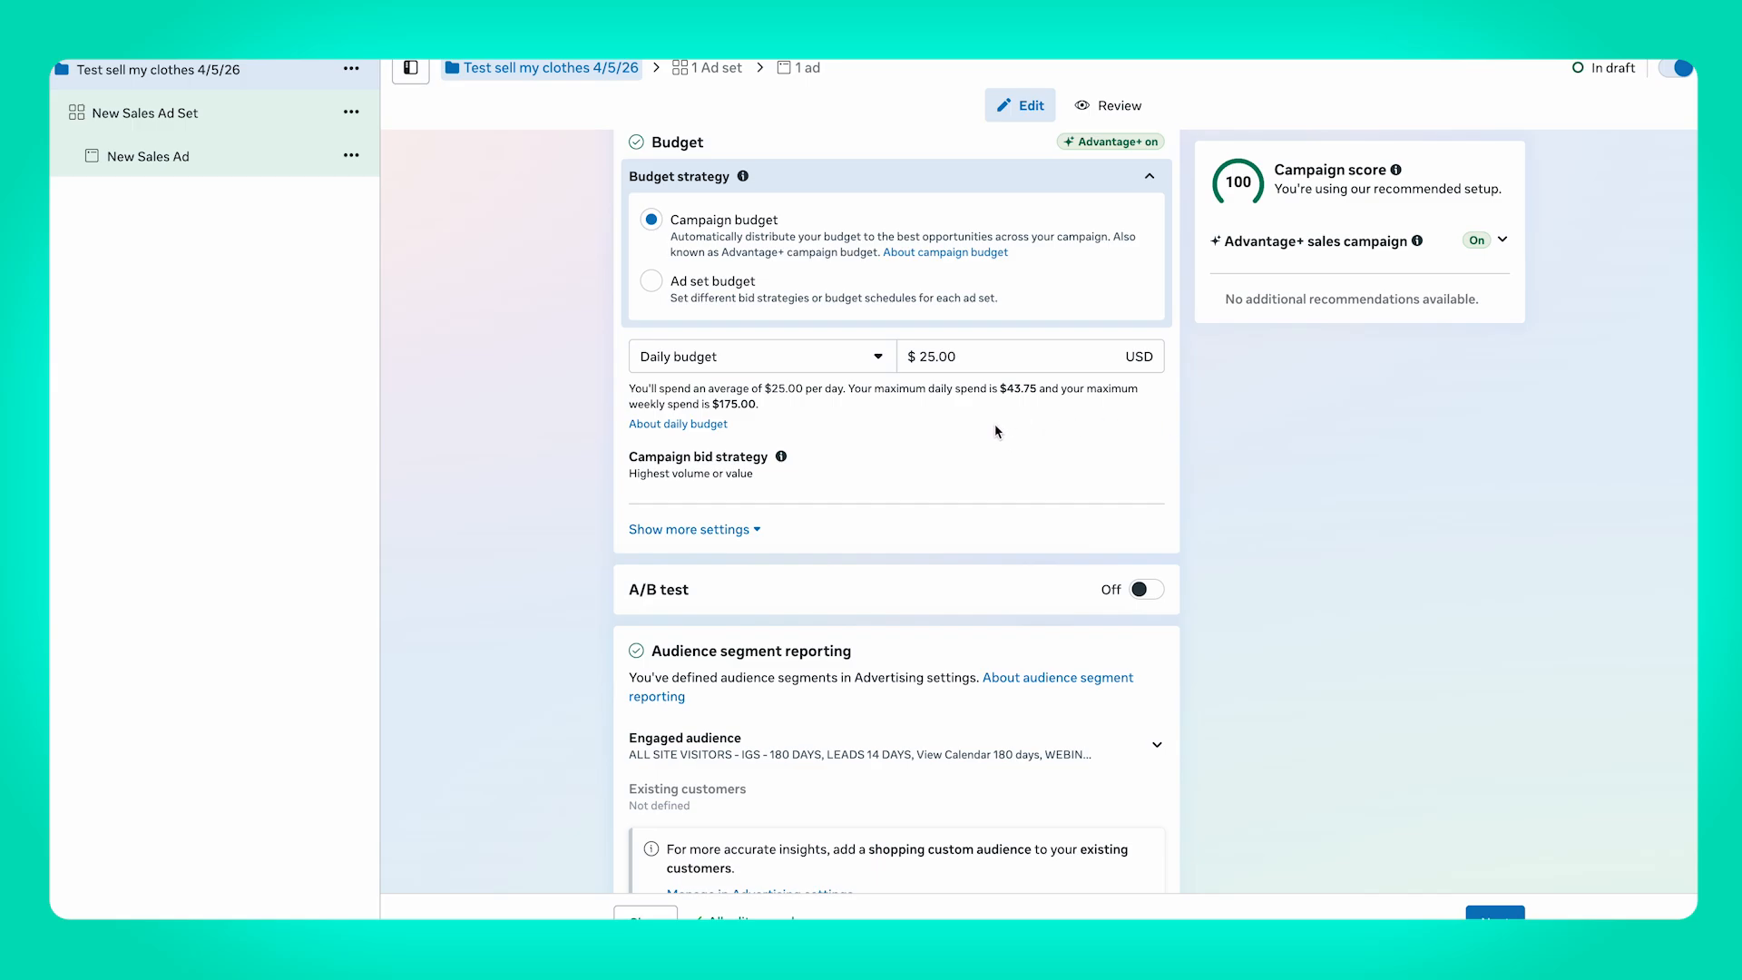
{"action": "scroll", "coordinate": [995, 423], "scroll_direction": "down", "scroll_amount": 3}
{"action": "scroll", "coordinate": [995, 423], "scroll_direction": "up", "scroll_amount": 5}
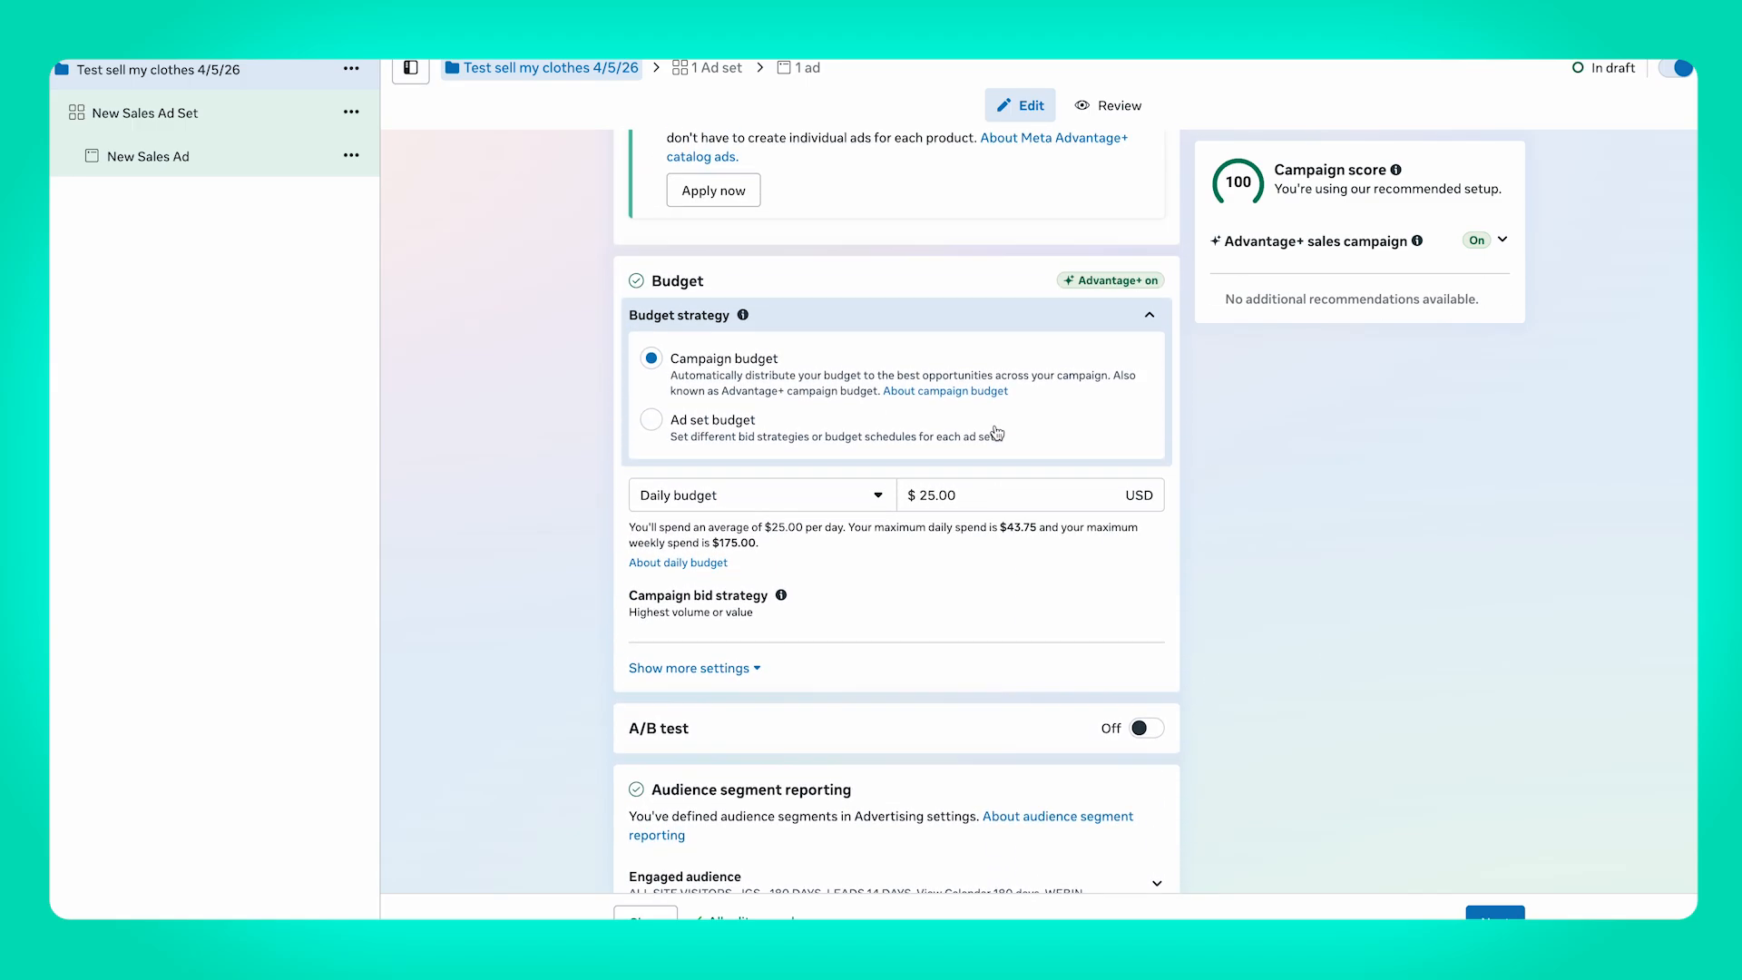
{"action": "scroll", "coordinate": [996, 432], "scroll_direction": "up", "scroll_amount": 5}
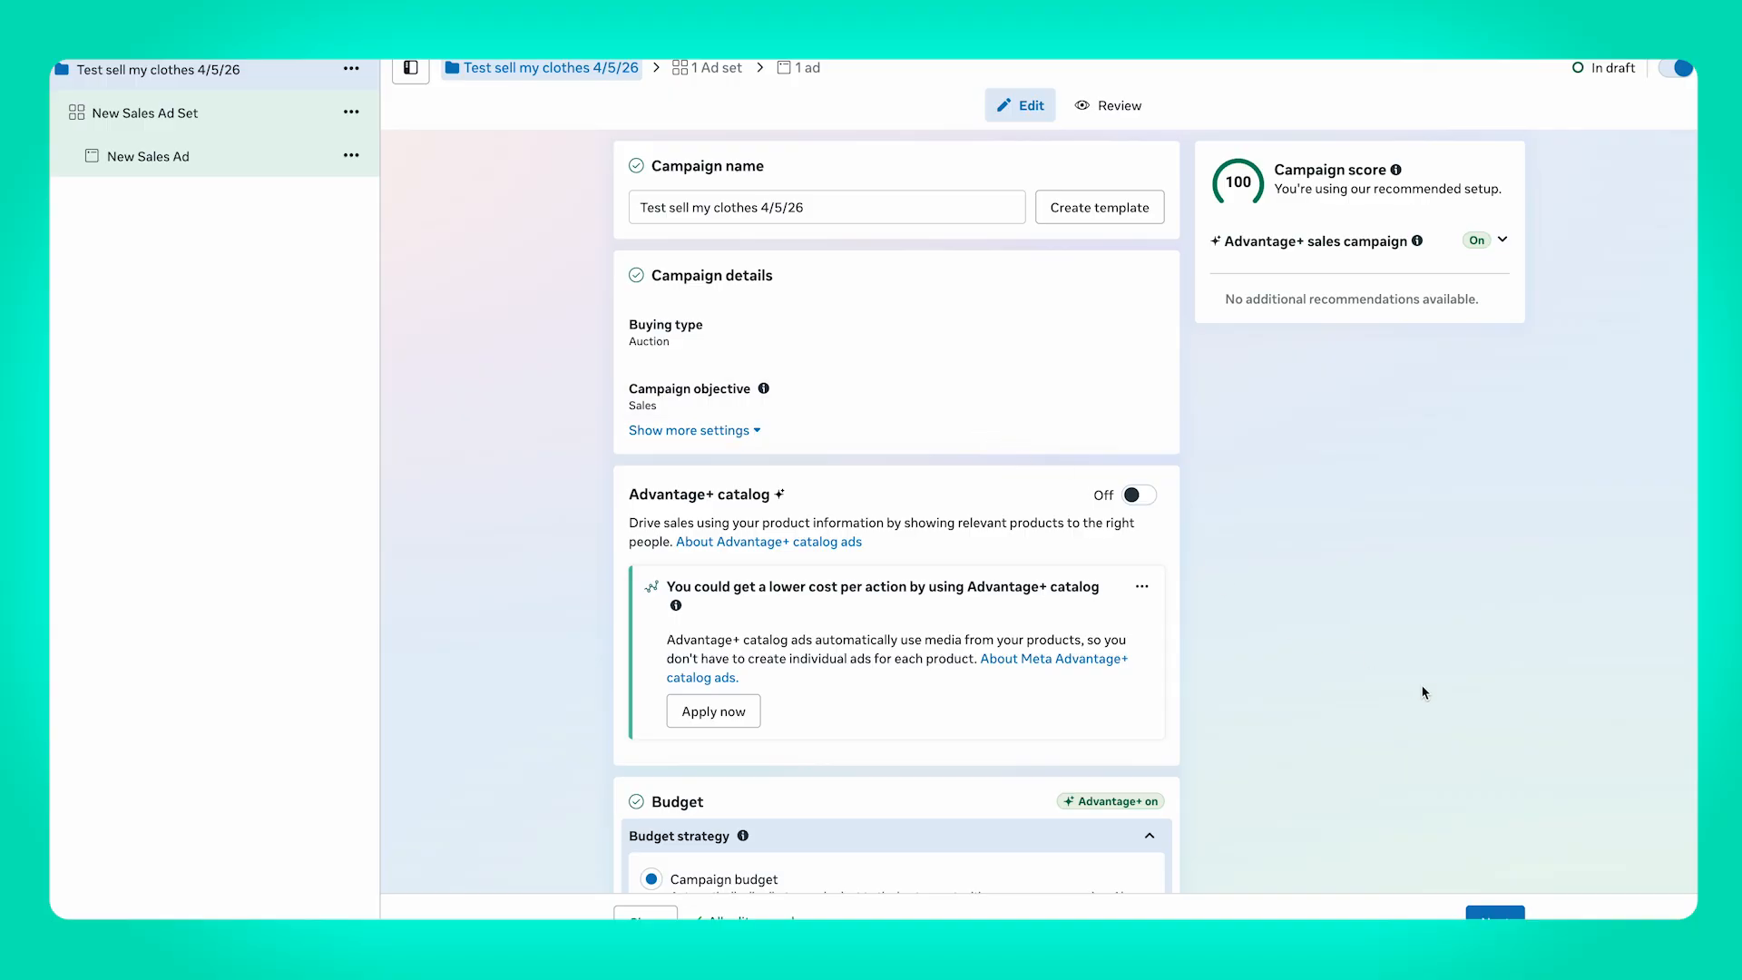
- Continue to the ad set and choose the ATLANTA HAIR FUNNEL 9/5 dataset with Purchase as the conversion event
{"action": "left_click", "coordinate": [1482, 913]}
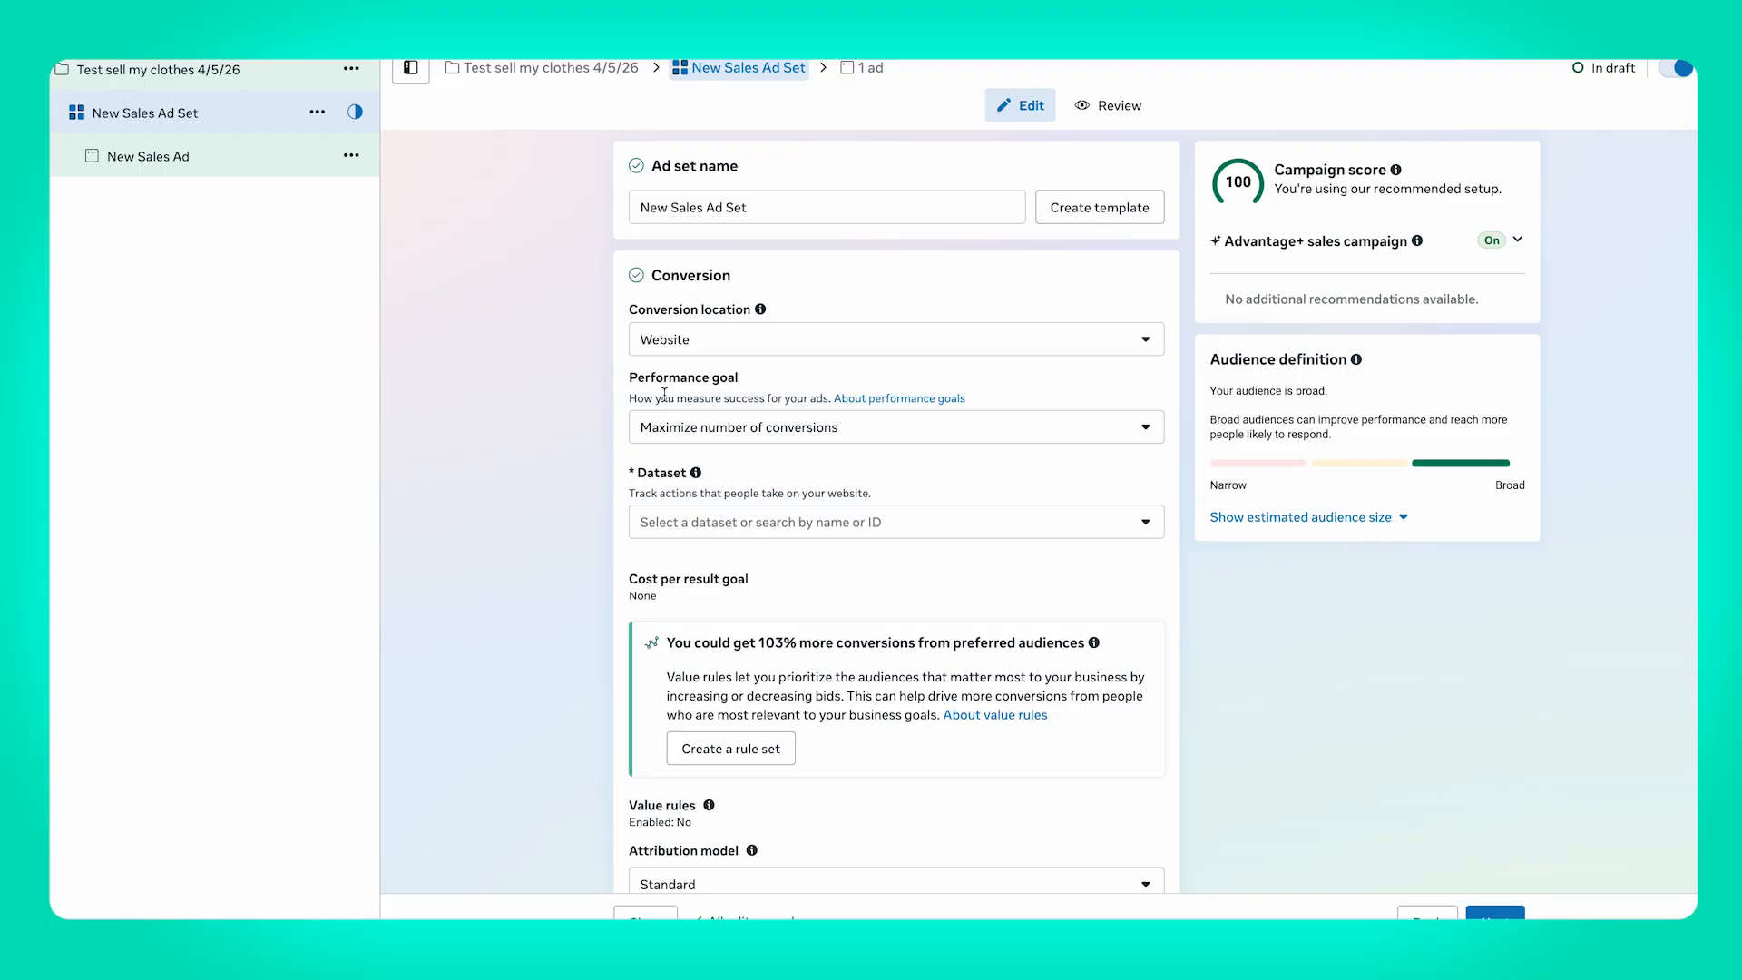
{"action": "left_click", "coordinate": [705, 532]}
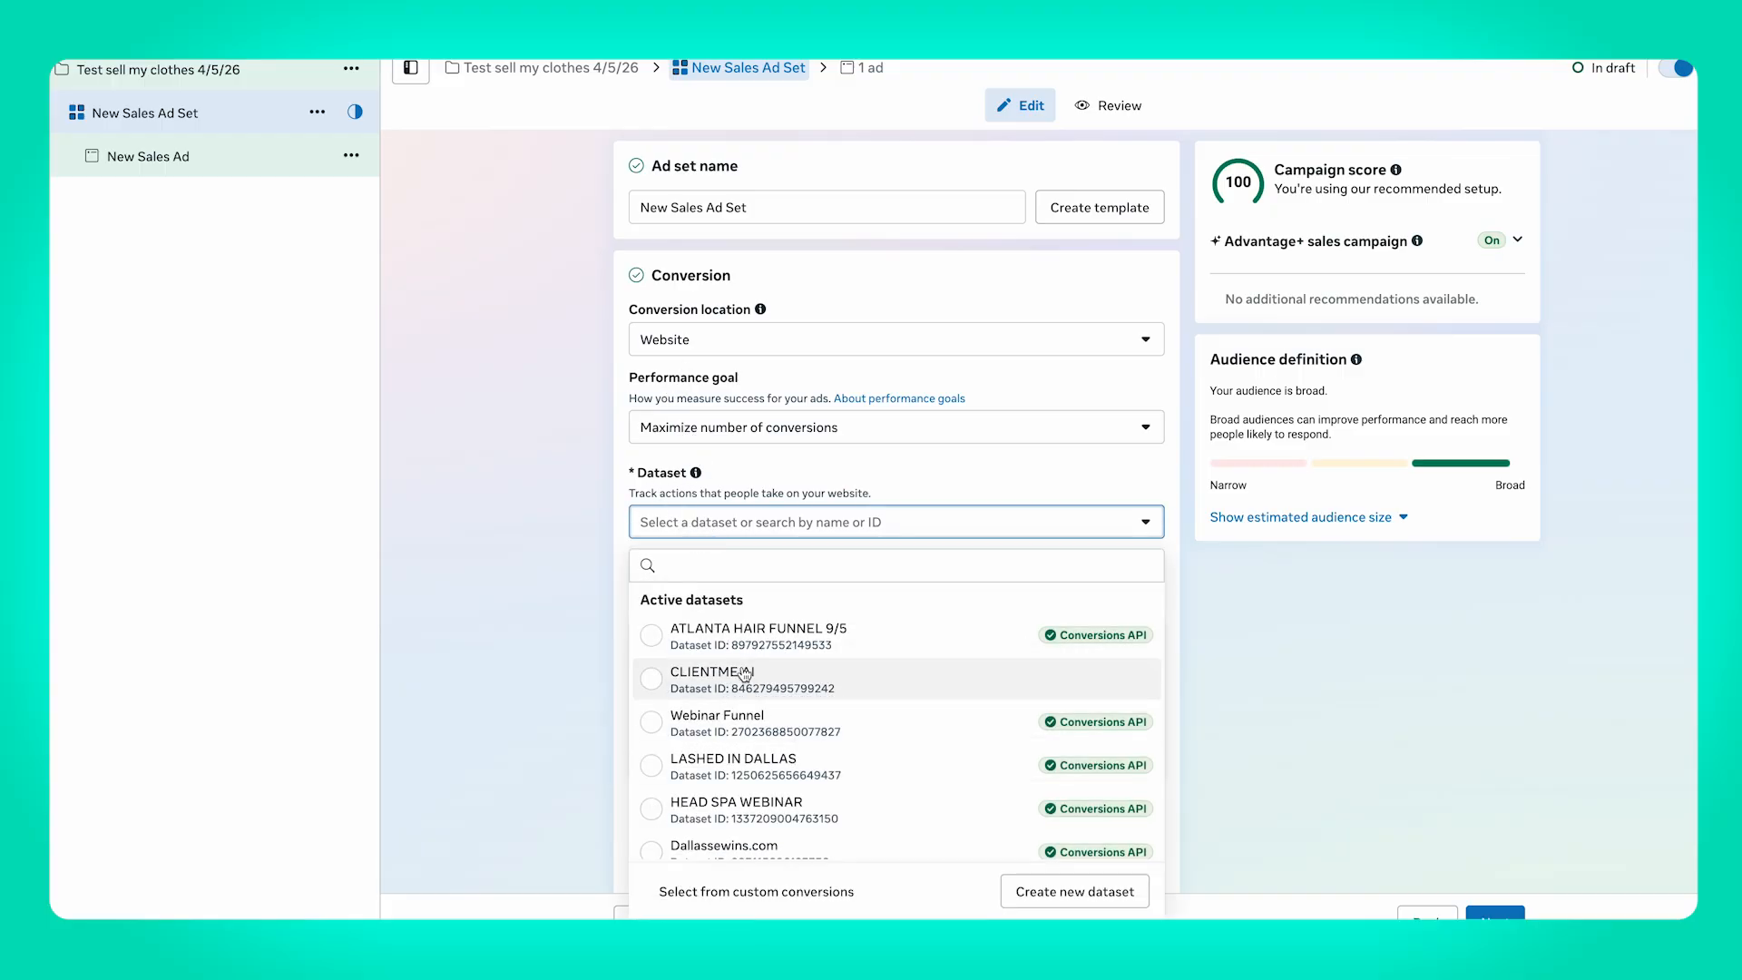
{"action": "left_click", "coordinate": [709, 646]}
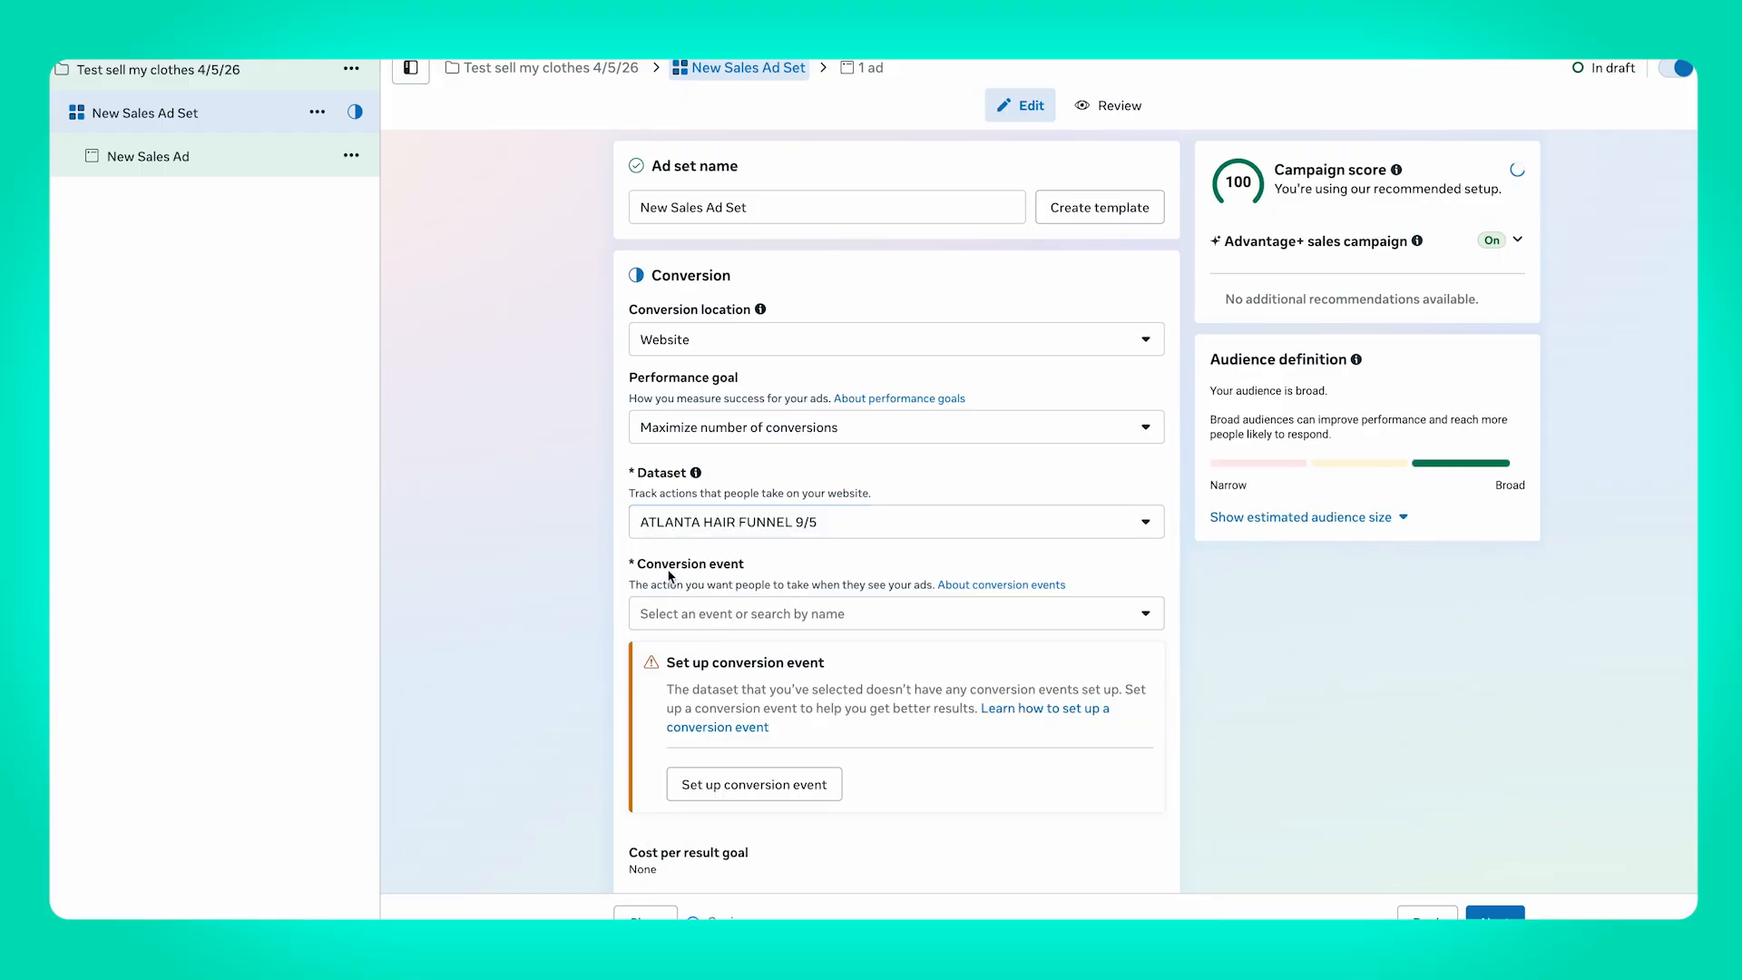
{"action": "left_click_drag", "start_coordinate": [668, 569], "coordinate": [708, 574]}
{"action": "left_click", "coordinate": [705, 617]}
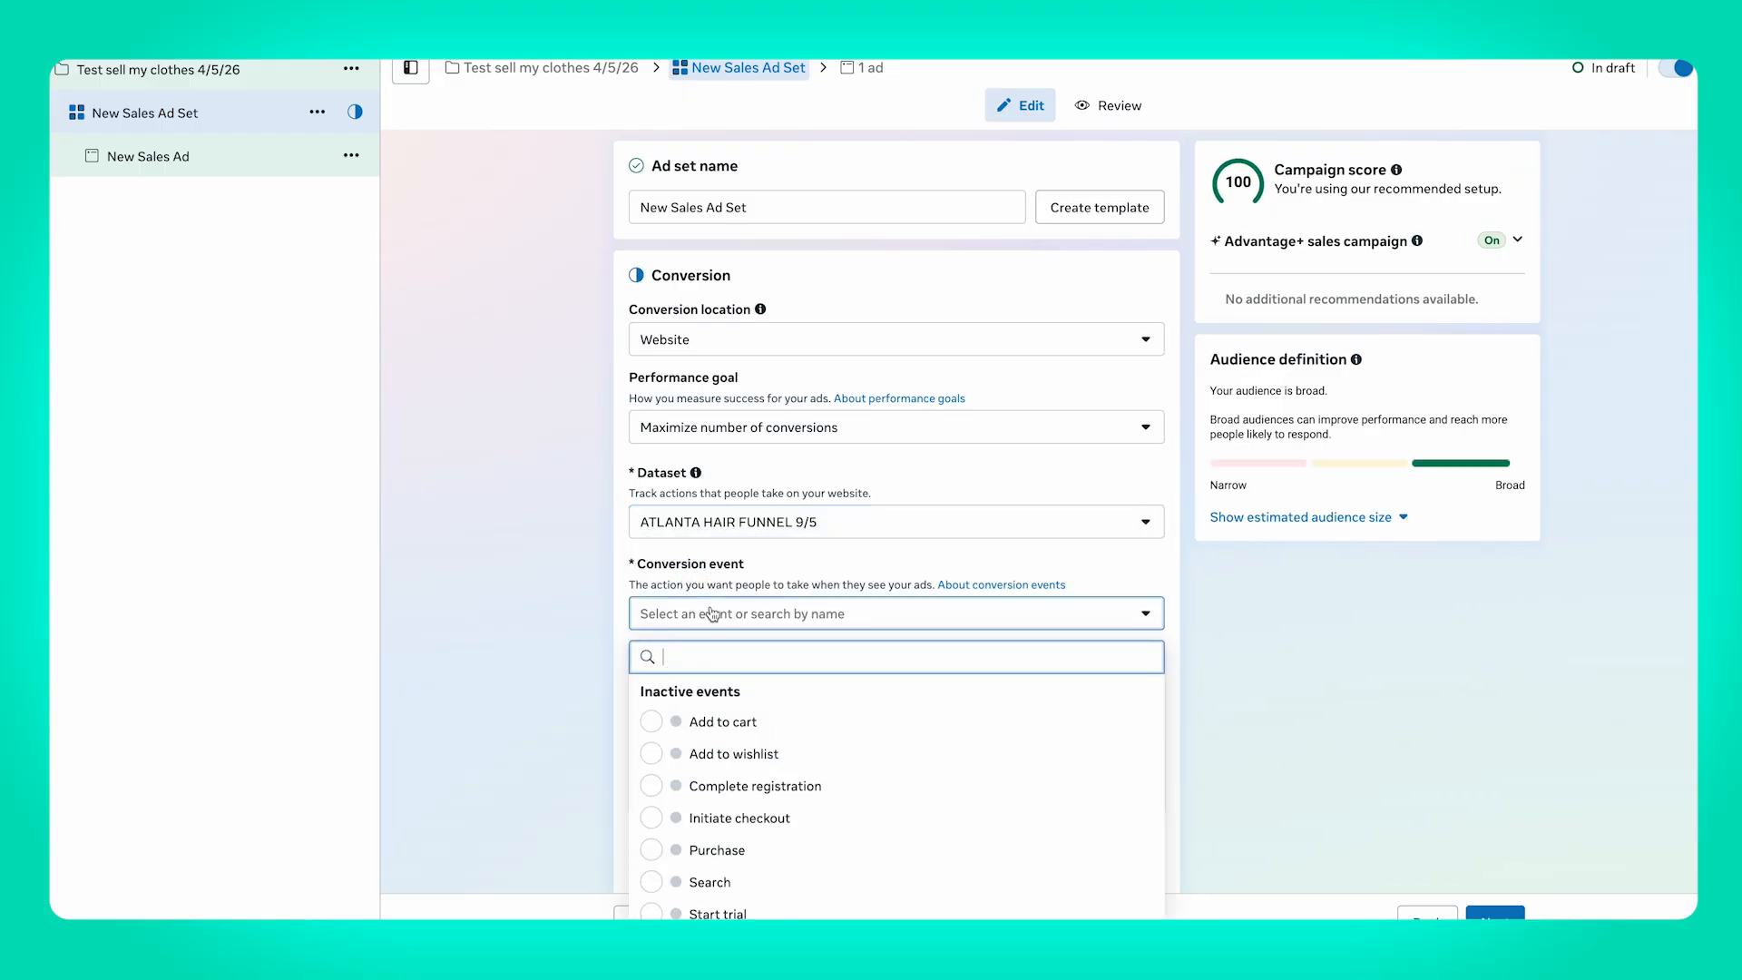
{"action": "type", "text": "pur"}
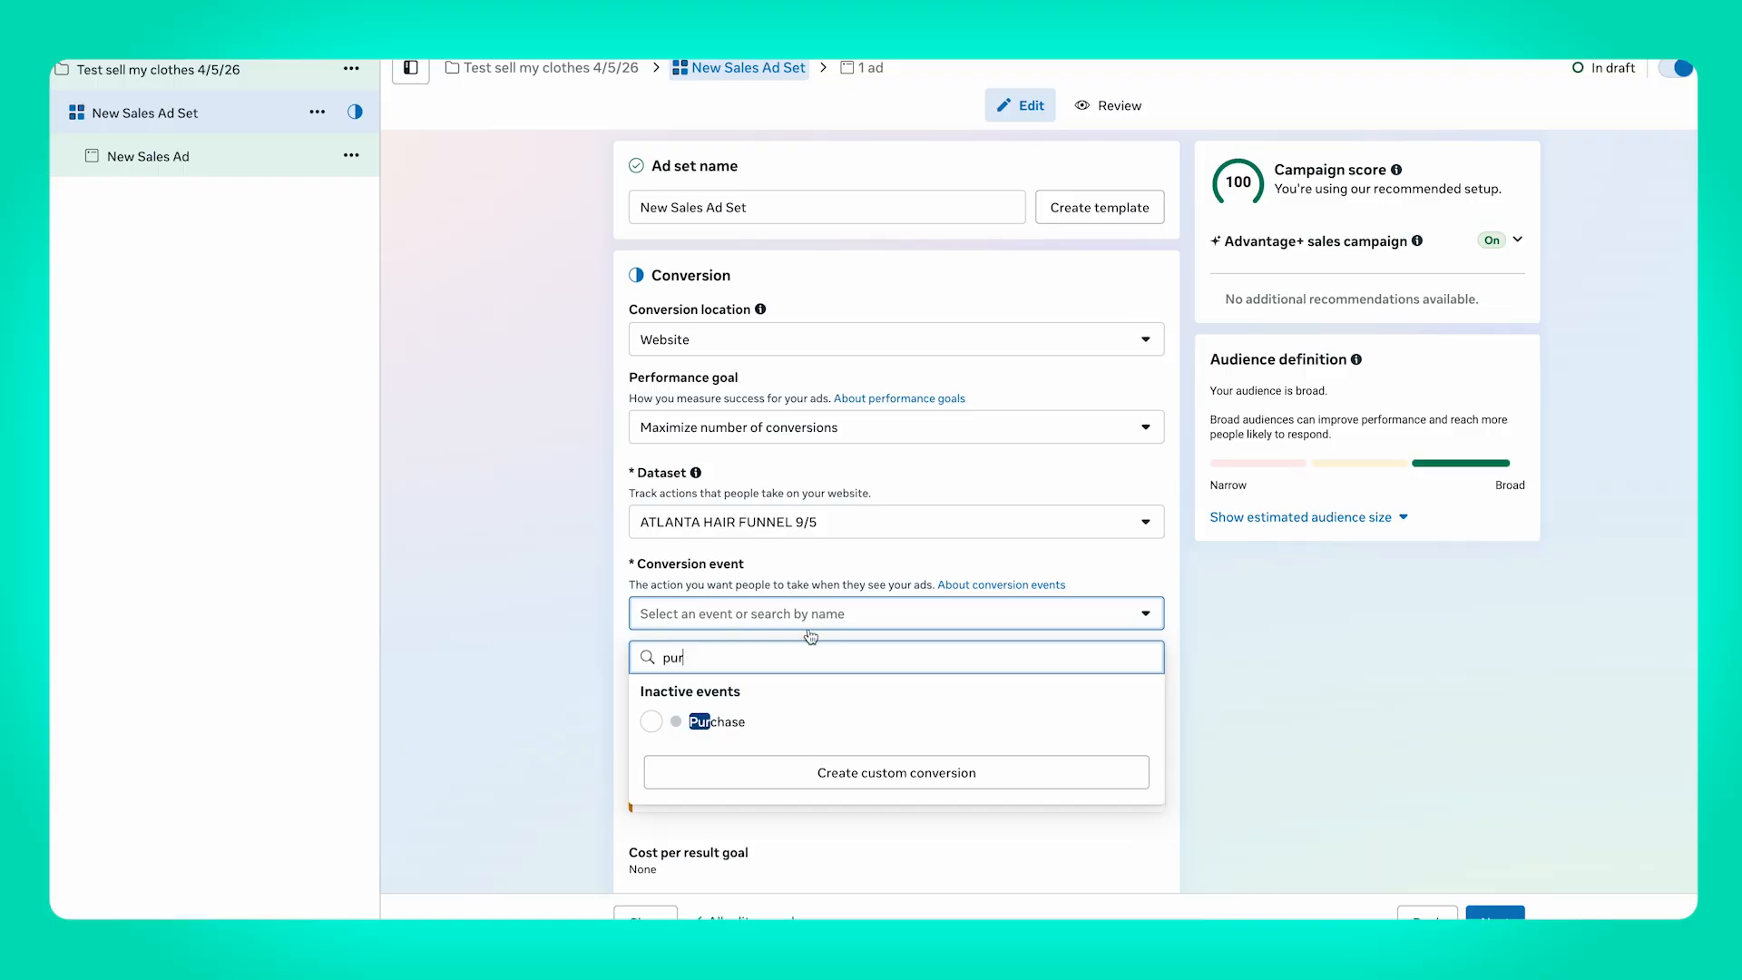
{"action": "left_click", "coordinate": [655, 721]}
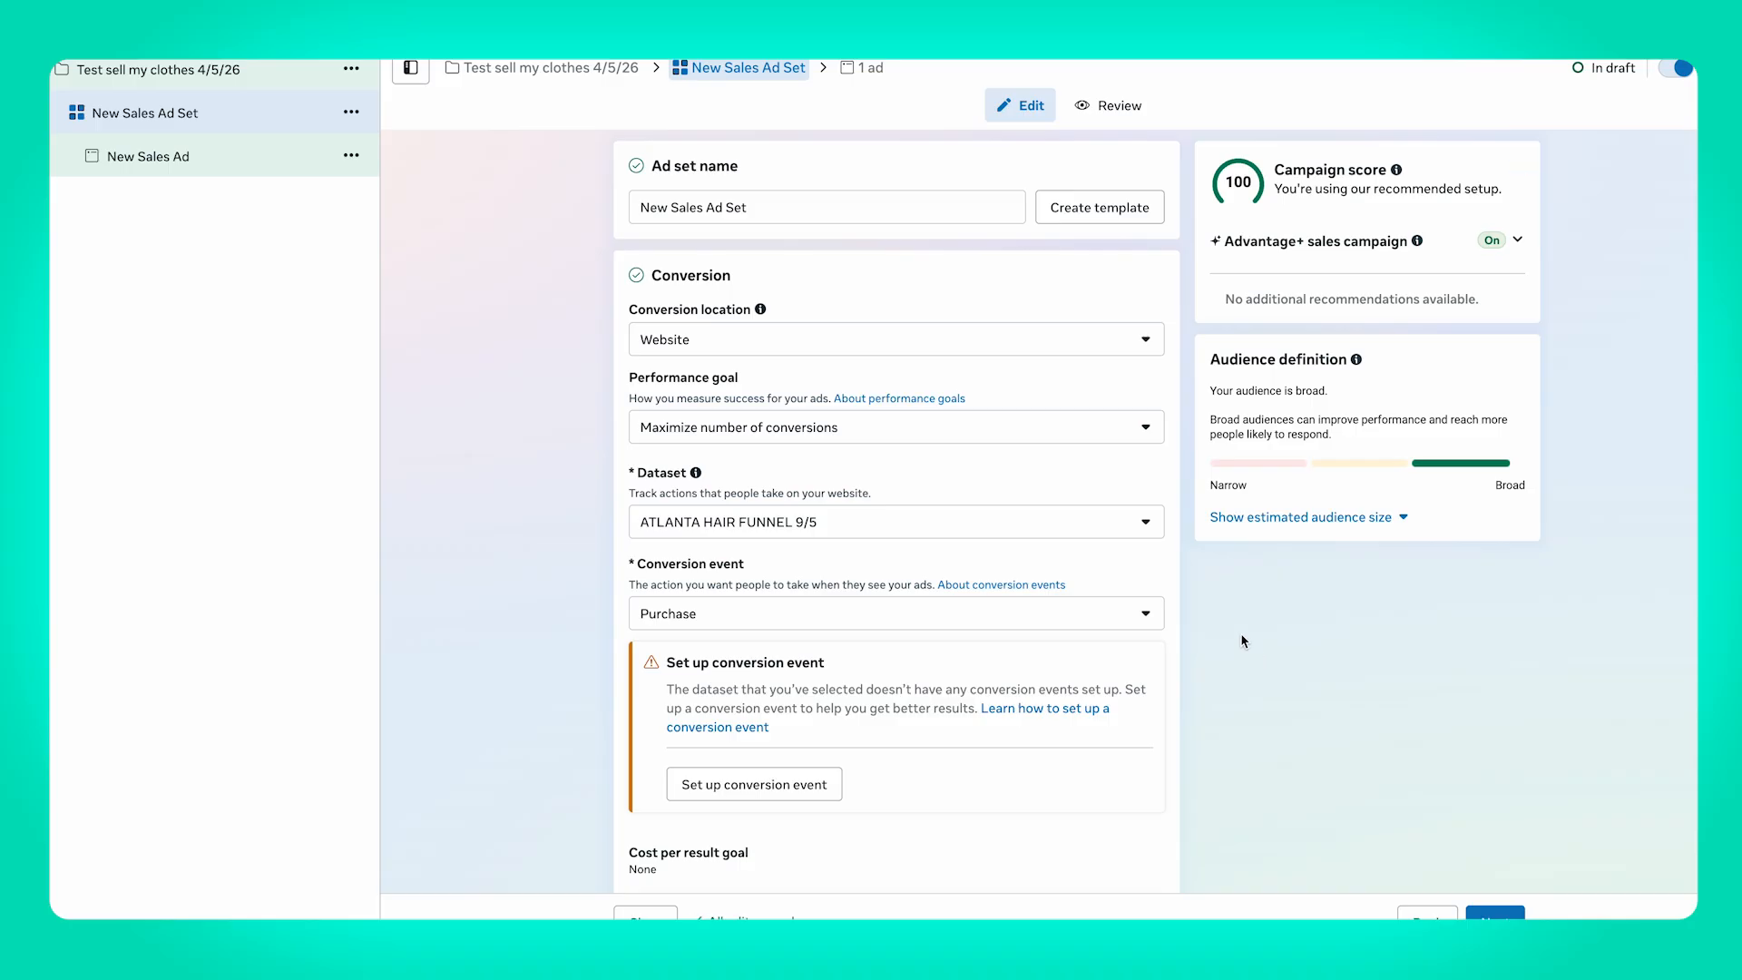
- Examine the ad set's schedule, audience and placement settings, including the additional audience controls for age, exclusions and languages
{"action": "scroll", "coordinate": [1151, 612], "scroll_direction": "down", "scroll_amount": 6}
{"action": "scroll", "coordinate": [1156, 626], "scroll_direction": "down", "scroll_amount": 3}
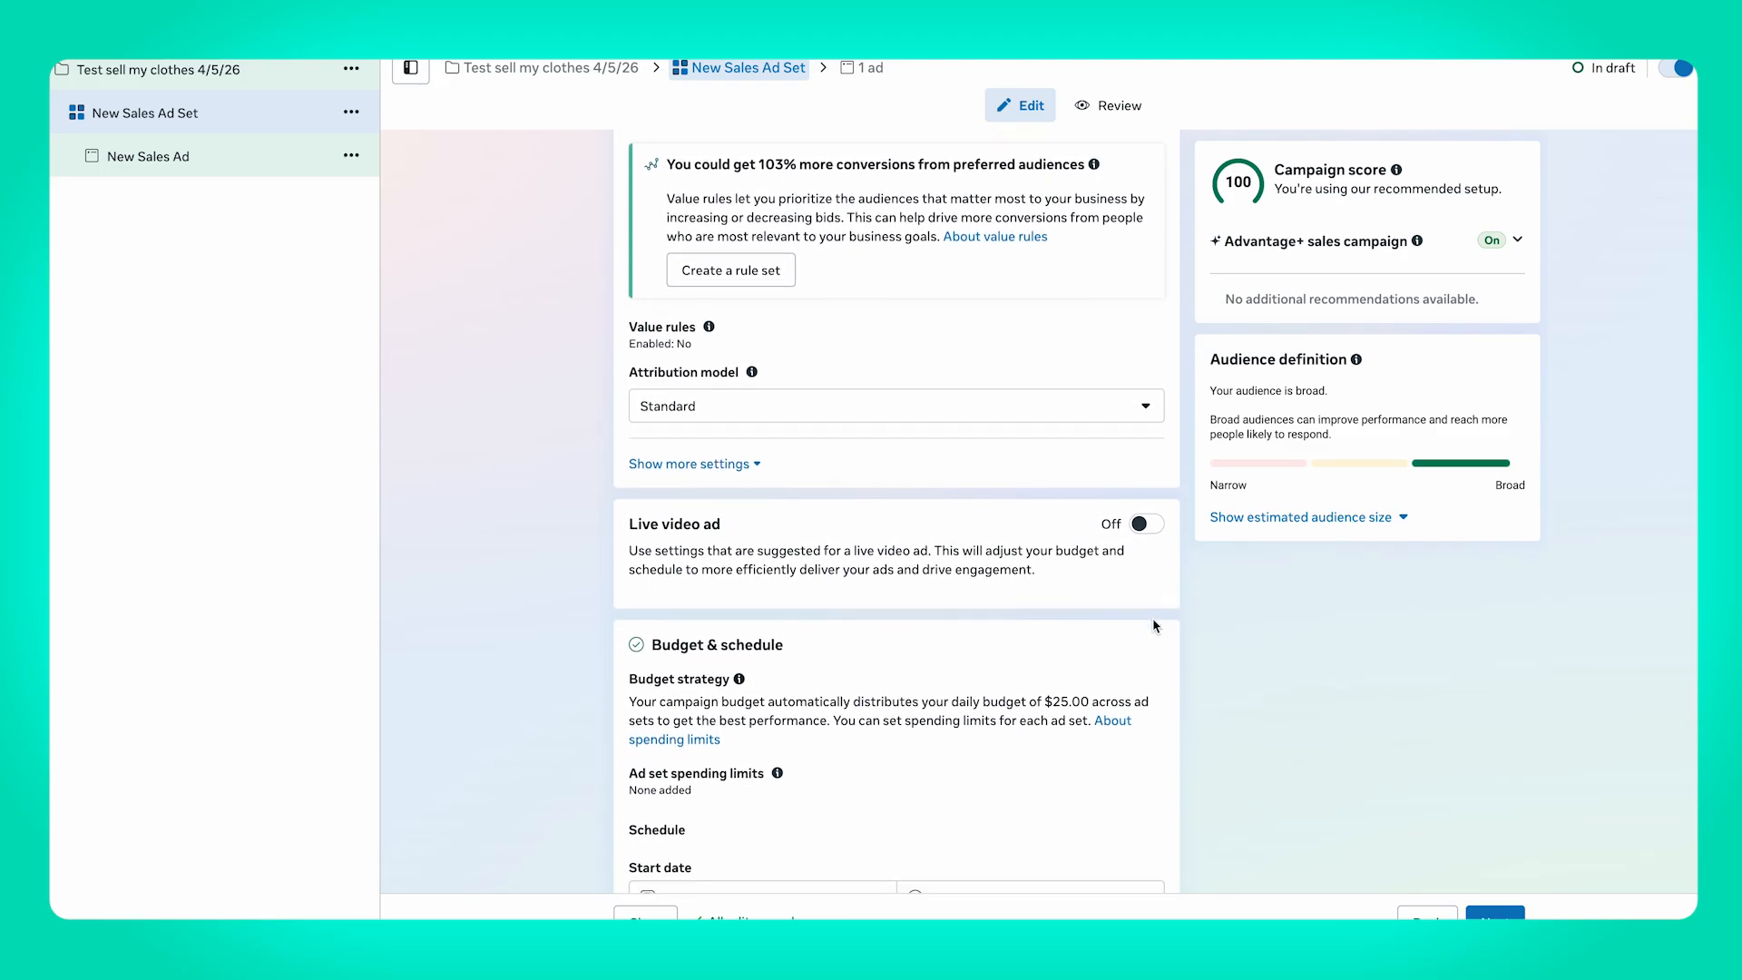
{"action": "scroll", "coordinate": [1153, 625], "scroll_direction": "down", "scroll_amount": 2}
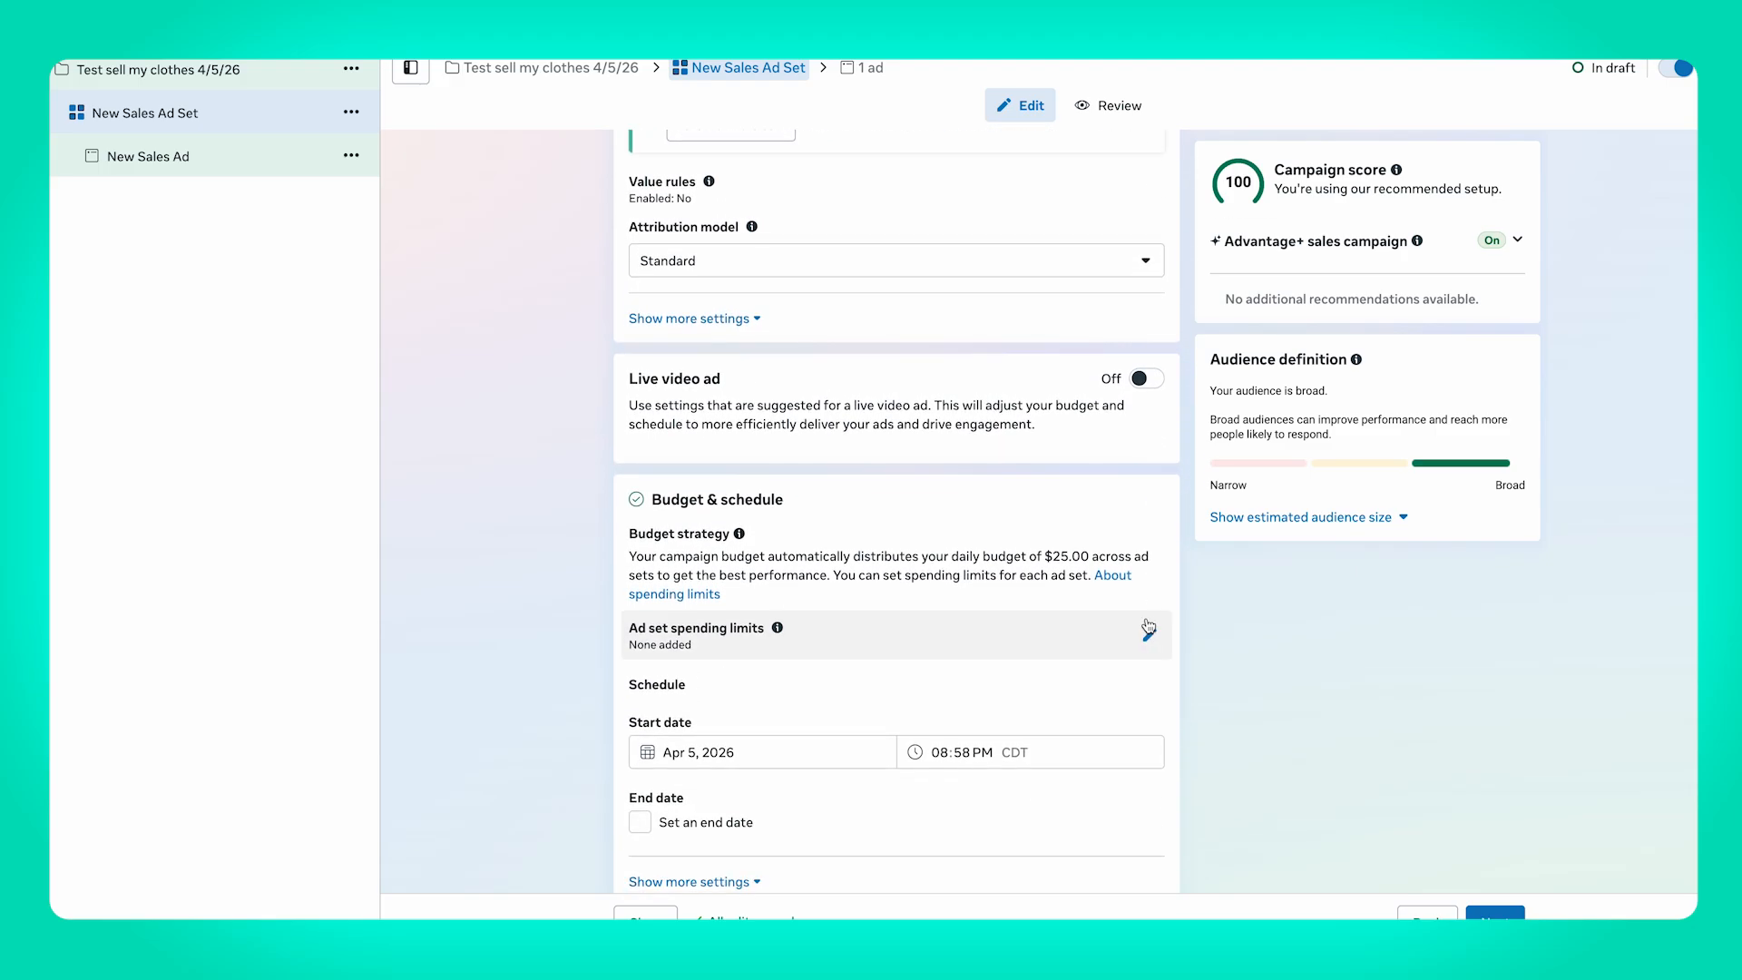
{"action": "scroll", "coordinate": [685, 326], "scroll_direction": "down", "scroll_amount": 5}
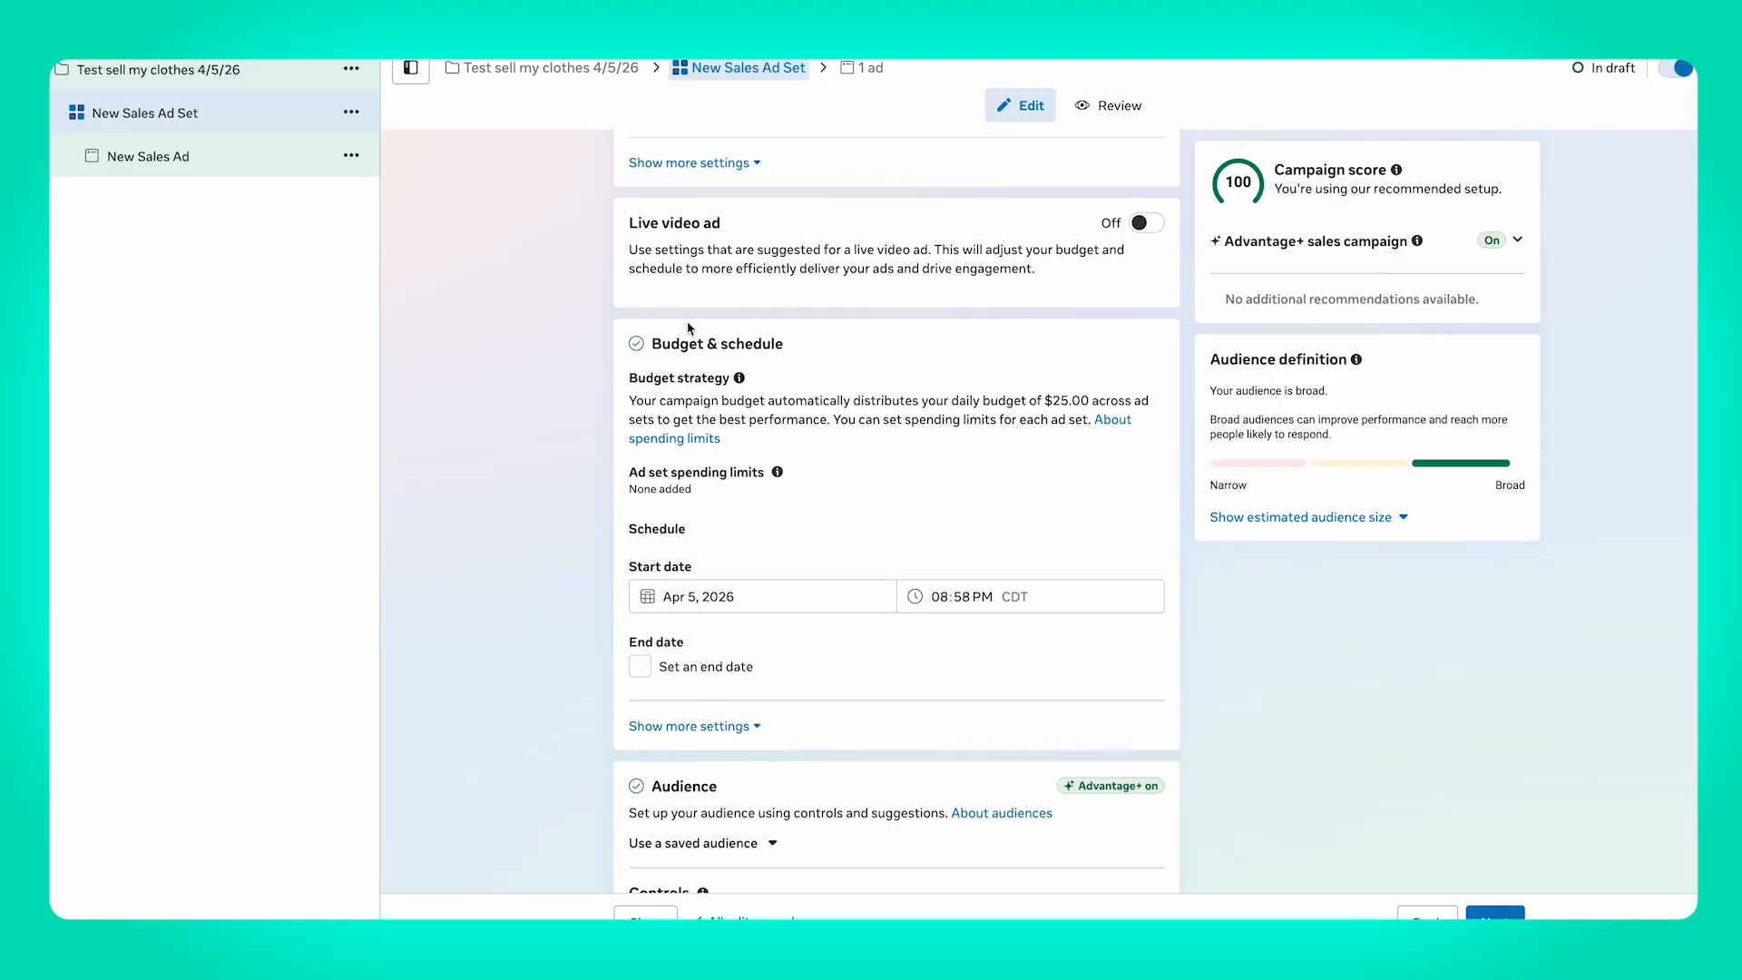
{"action": "scroll", "coordinate": [688, 328], "scroll_direction": "down", "scroll_amount": 5}
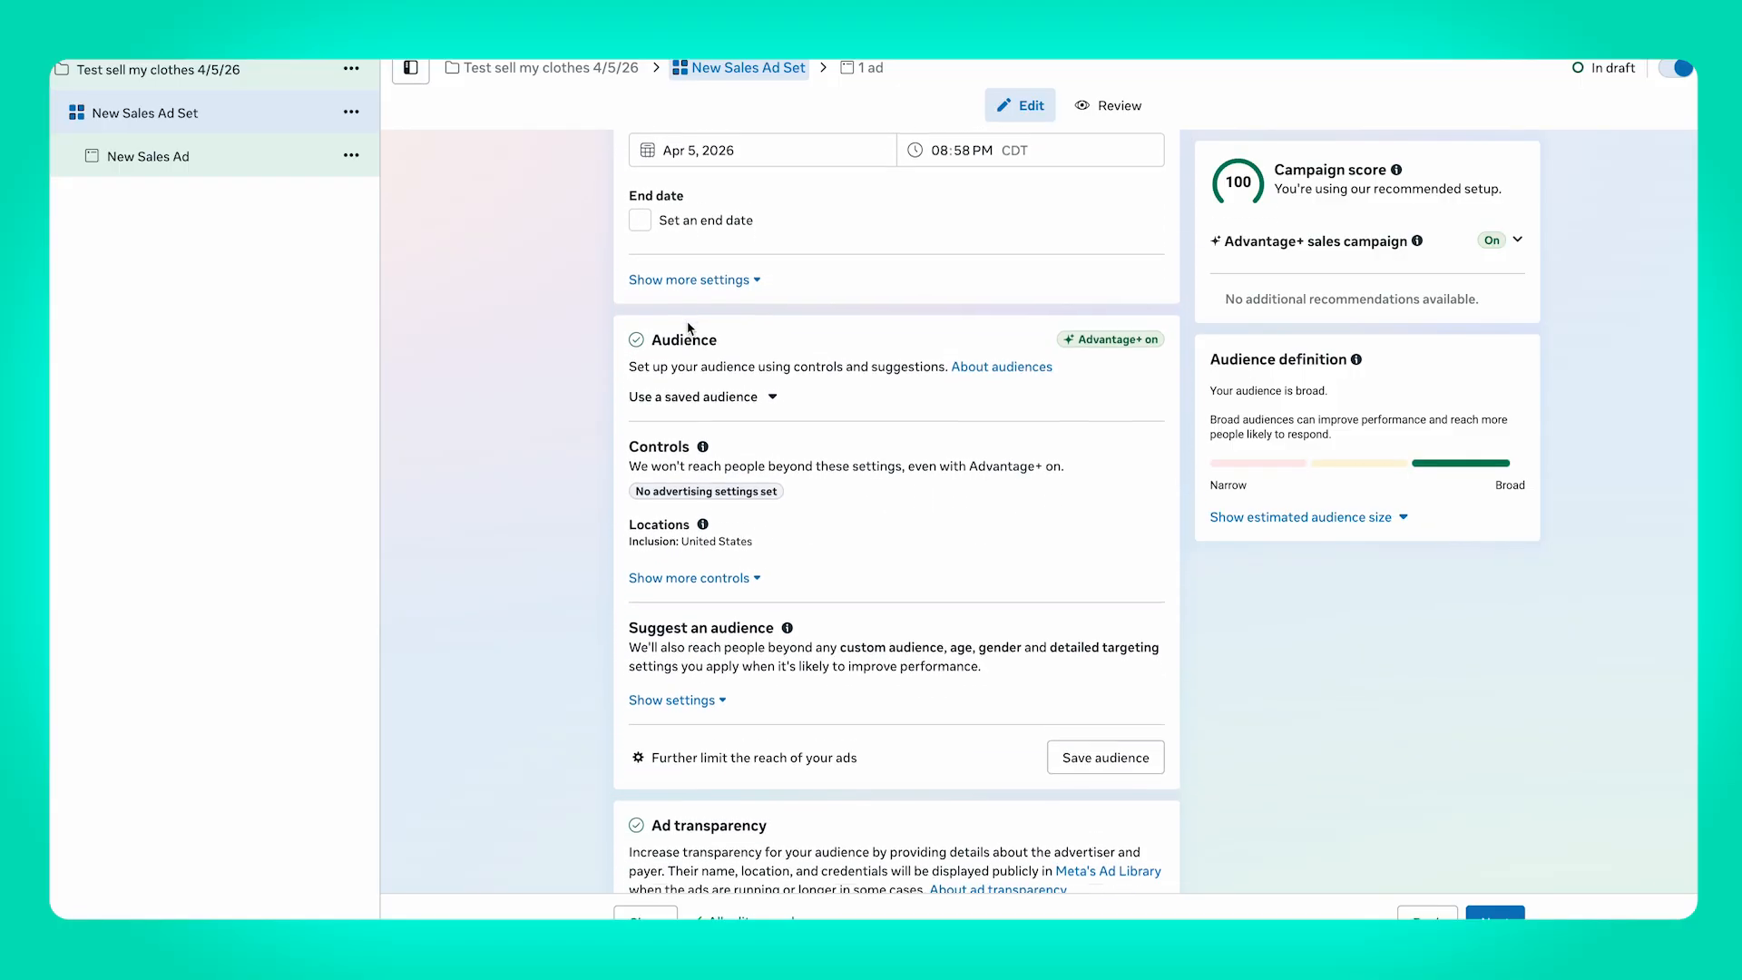
{"action": "scroll", "coordinate": [689, 329], "scroll_direction": "down", "scroll_amount": 1}
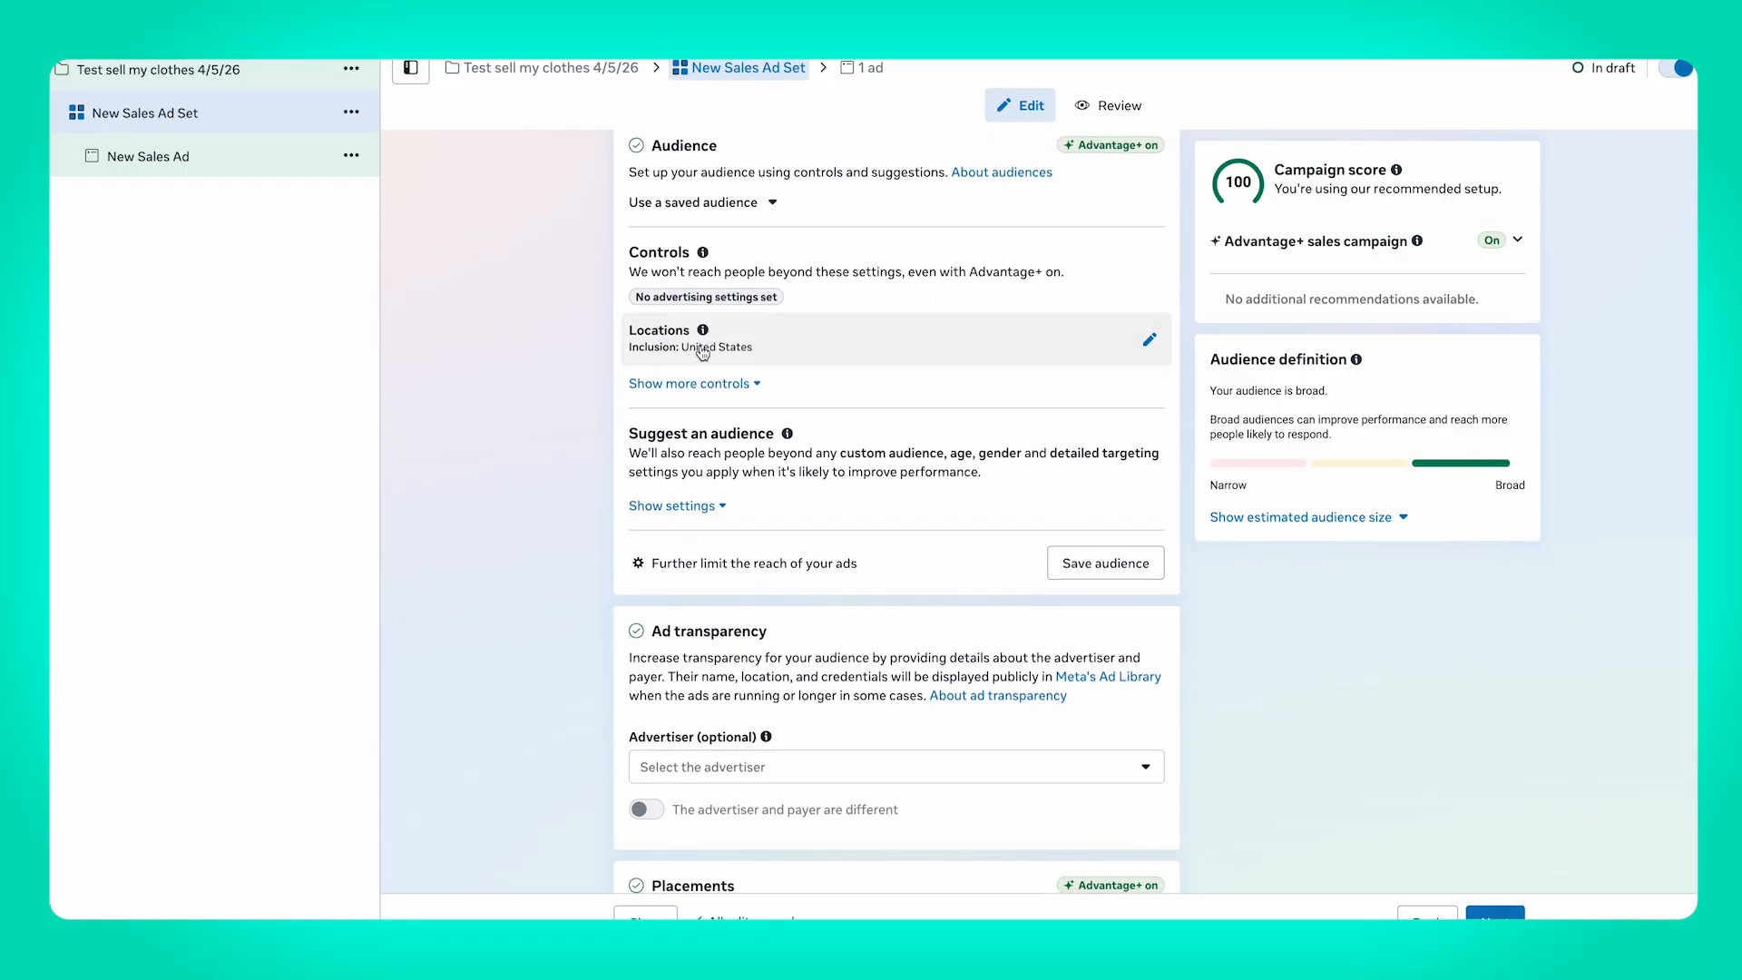
{"action": "scroll", "coordinate": [703, 353], "scroll_direction": "up", "scroll_amount": 1}
{"action": "scroll", "coordinate": [703, 353], "scroll_direction": "up", "scroll_amount": 1}
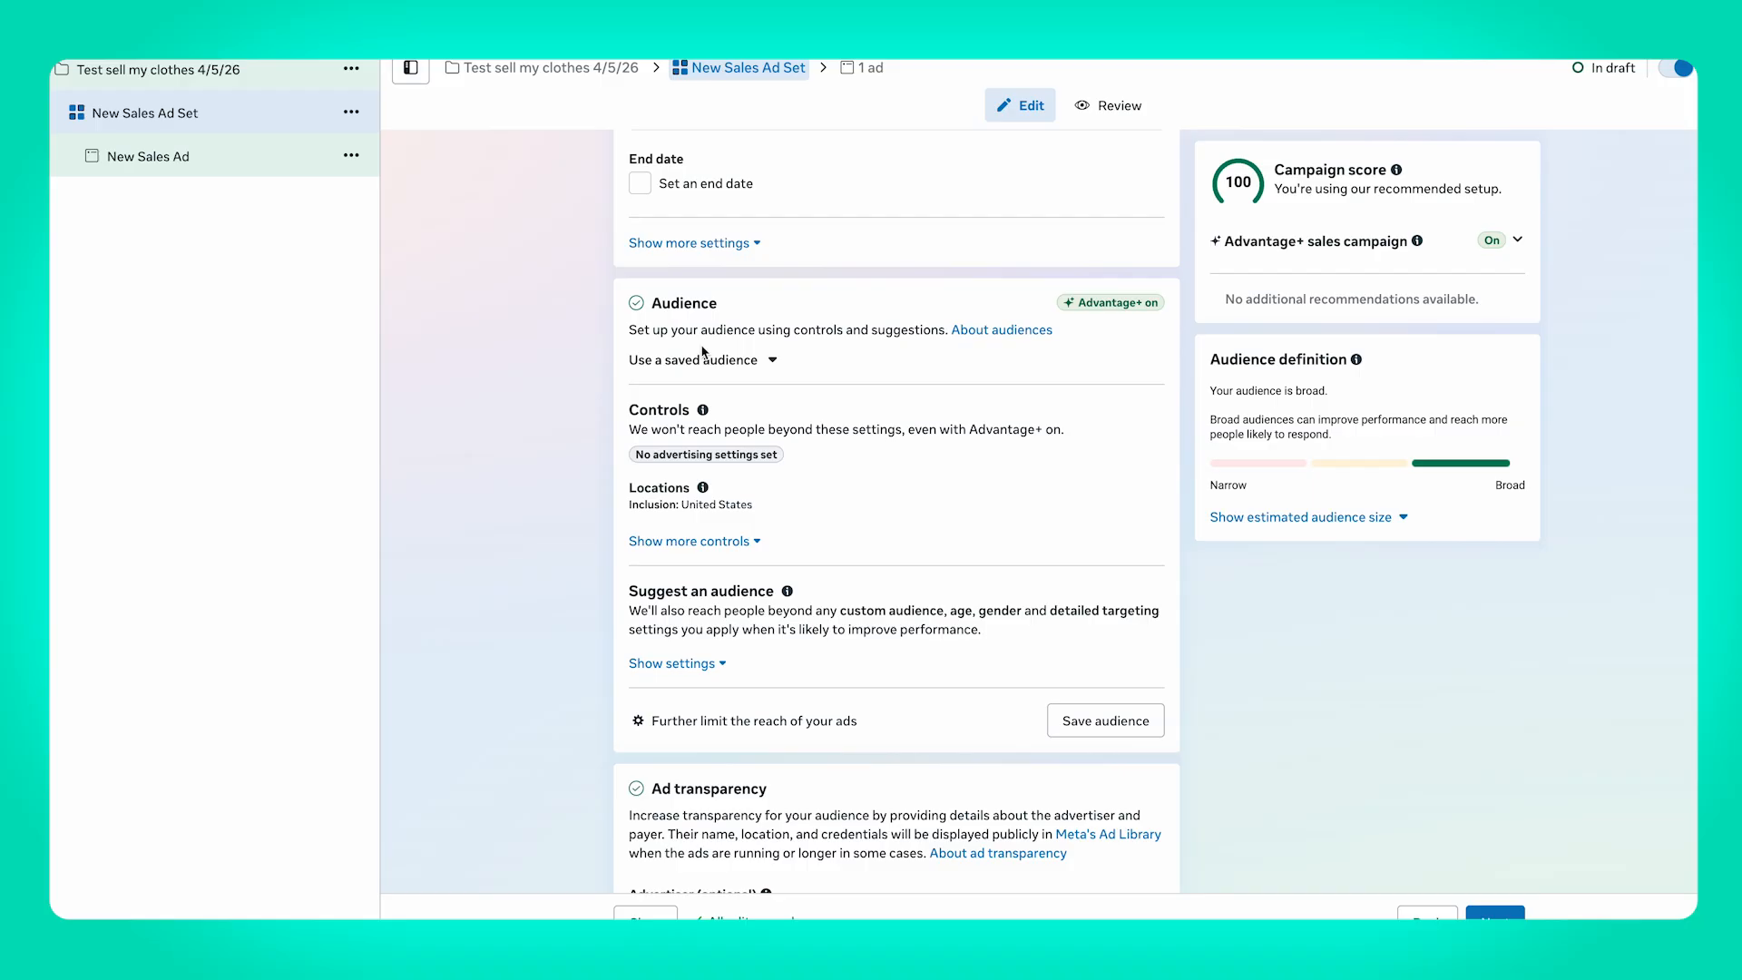
{"action": "left_click_drag", "start_coordinate": [1059, 302], "coordinate": [1153, 309]}
{"action": "scroll", "coordinate": [814, 381], "scroll_direction": "down", "scroll_amount": 2}
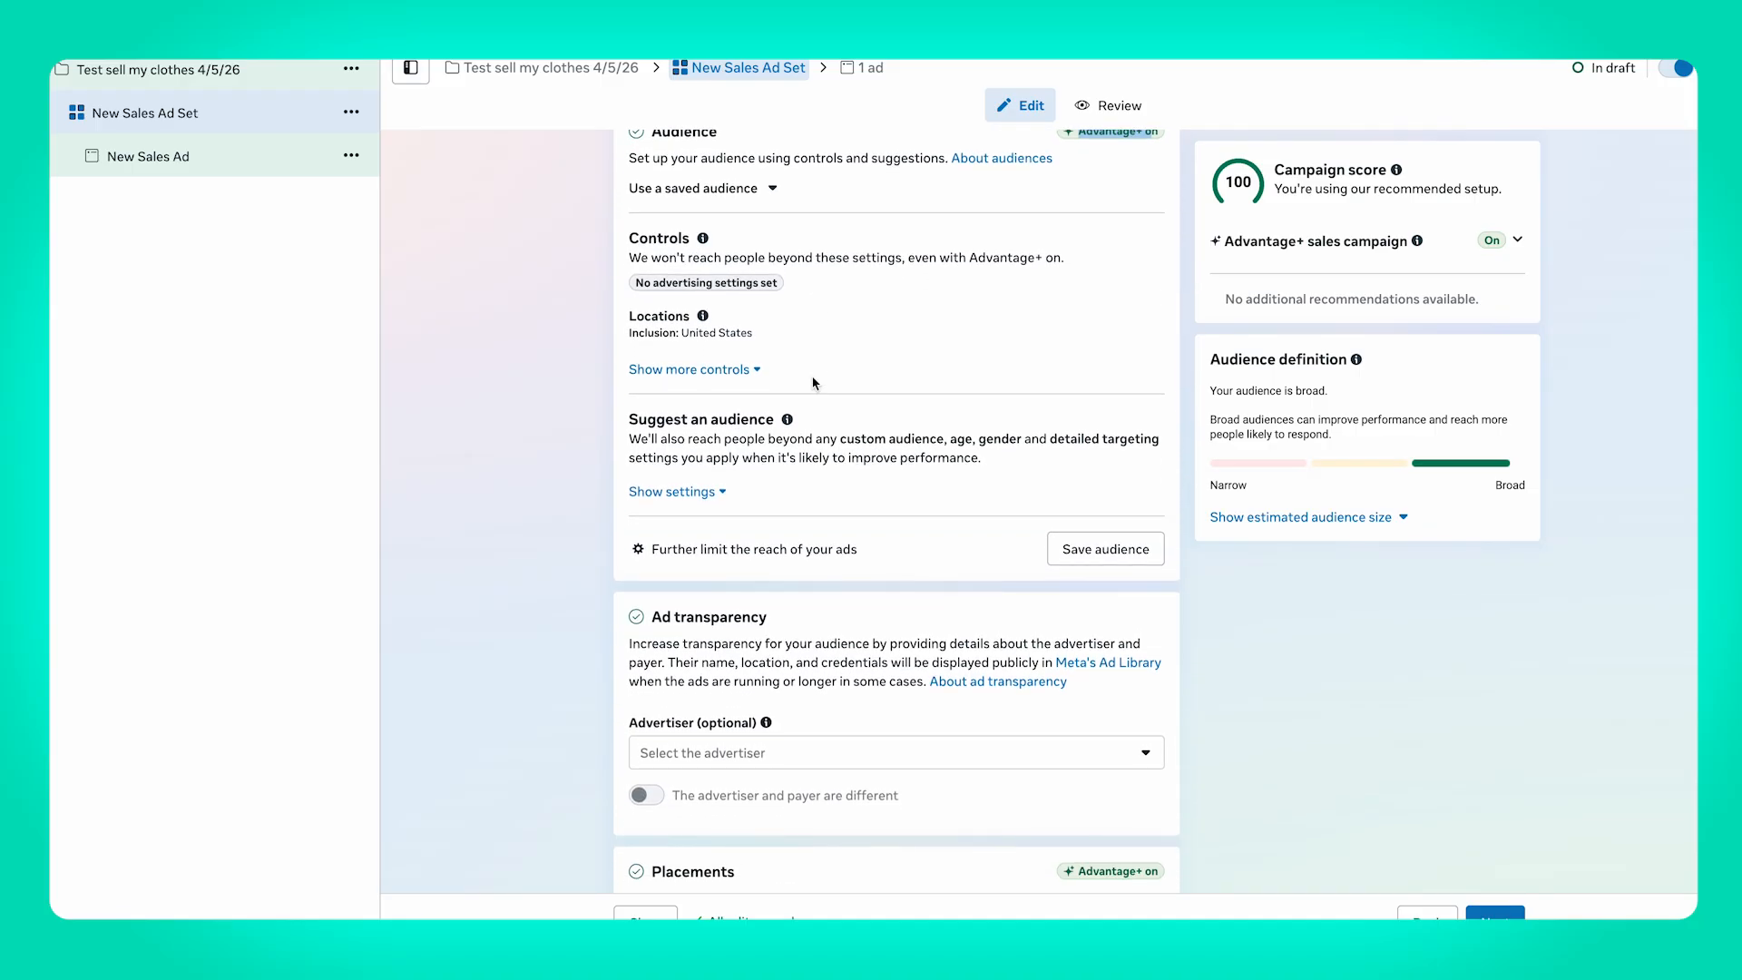
{"action": "scroll", "coordinate": [813, 381], "scroll_direction": "down", "scroll_amount": 5}
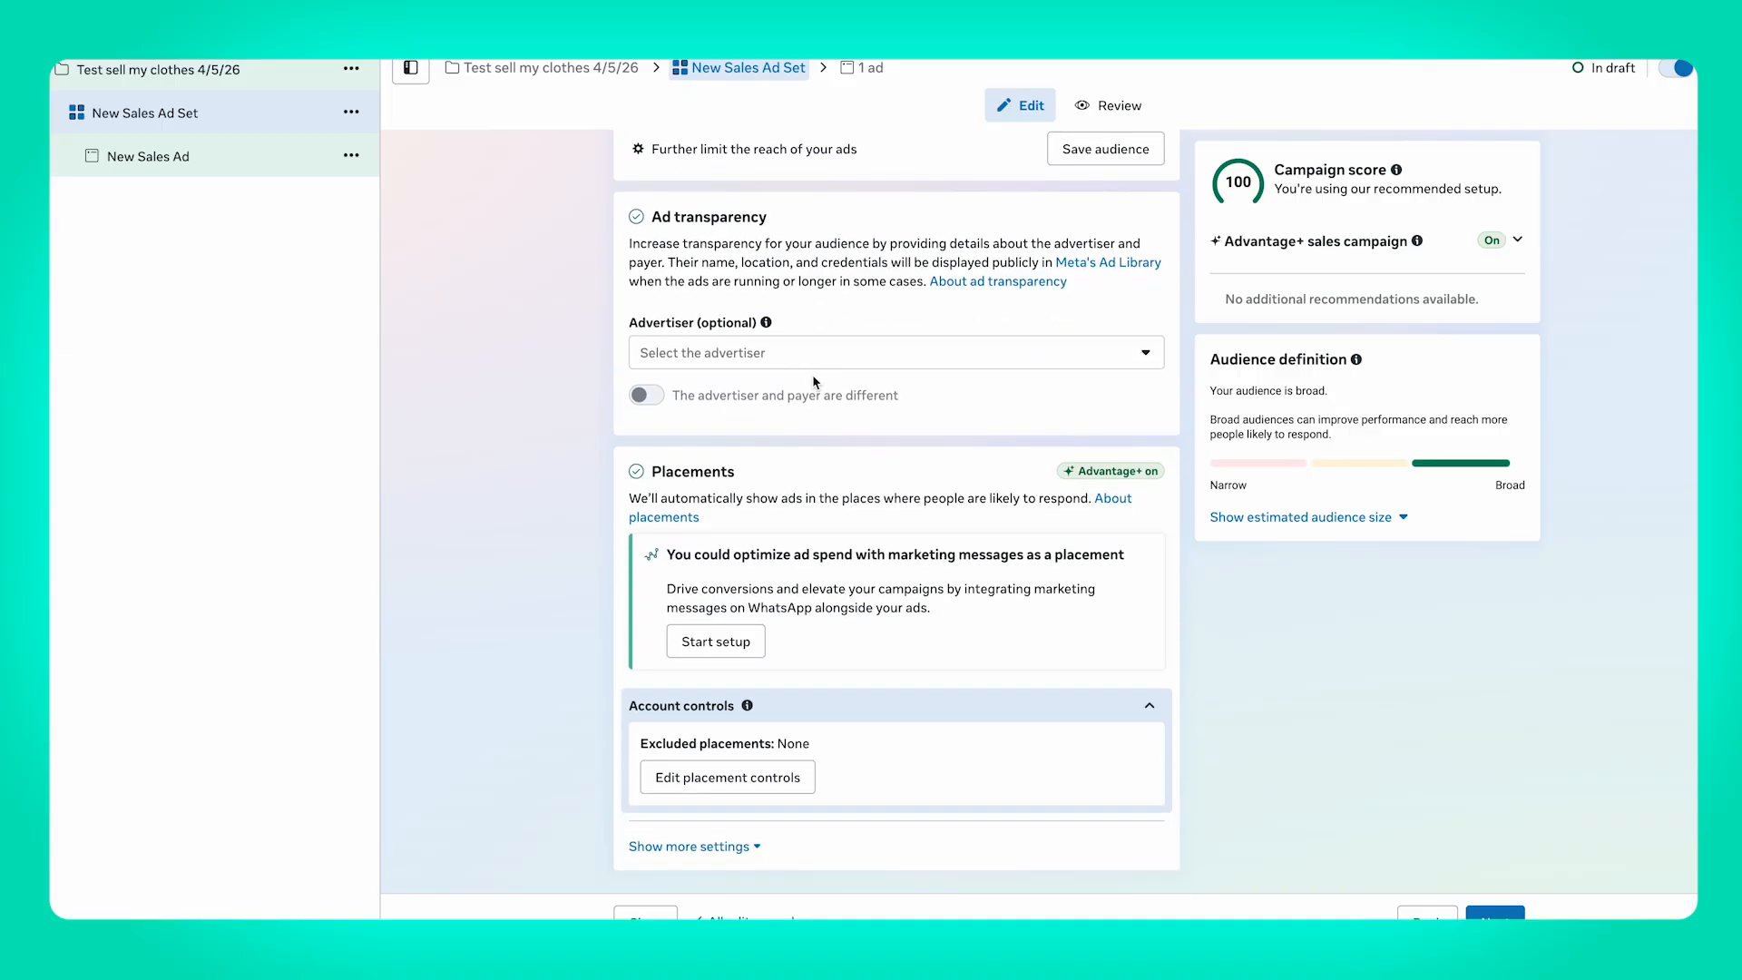
{"action": "scroll", "coordinate": [815, 382], "scroll_direction": "up", "scroll_amount": 5}
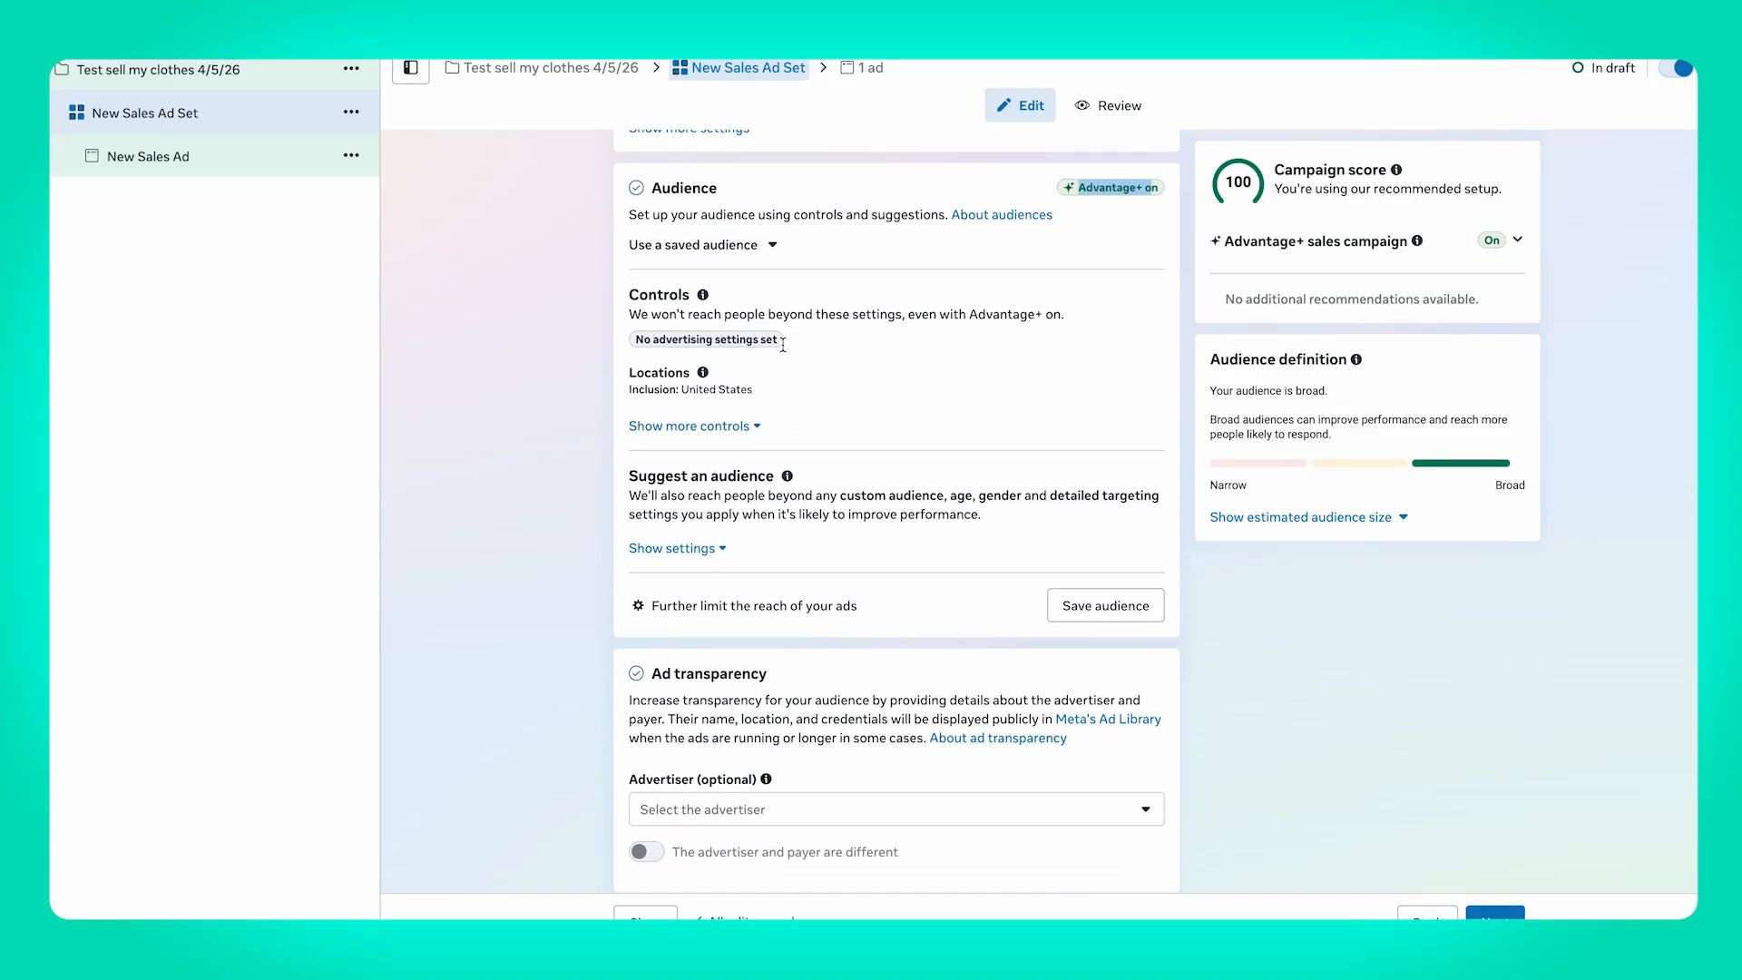
{"action": "left_click", "coordinate": [738, 425]}
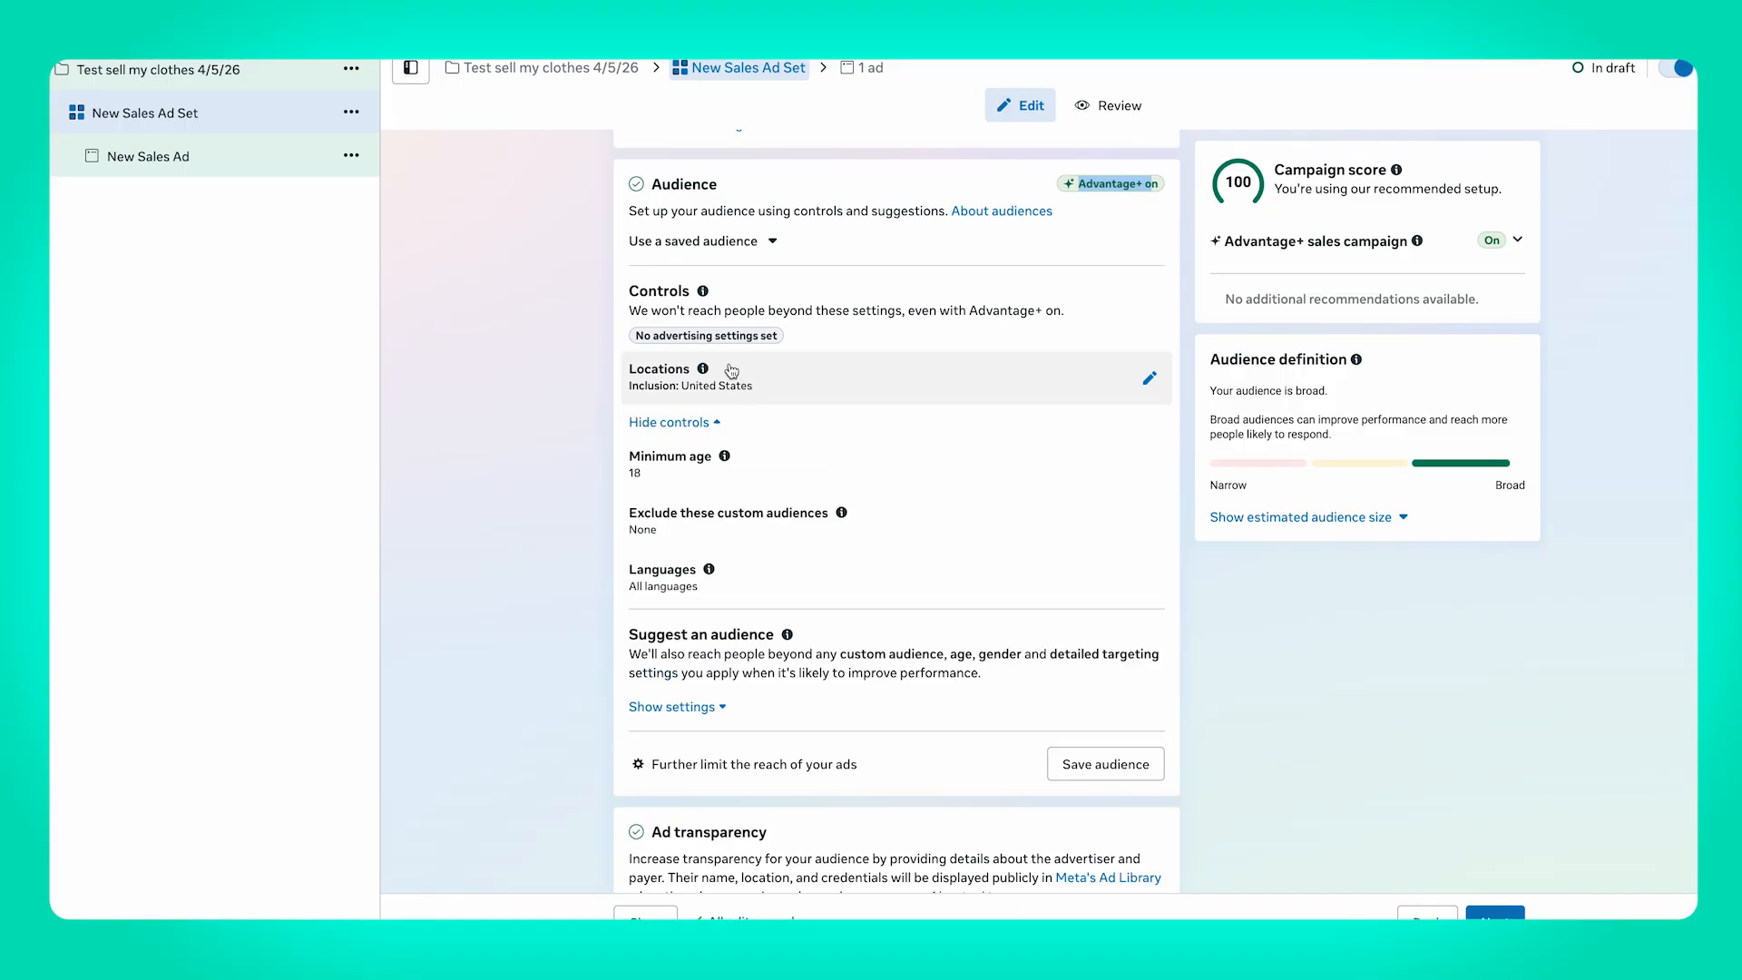
{"action": "scroll", "coordinate": [825, 524], "scroll_direction": "down", "scroll_amount": 3}
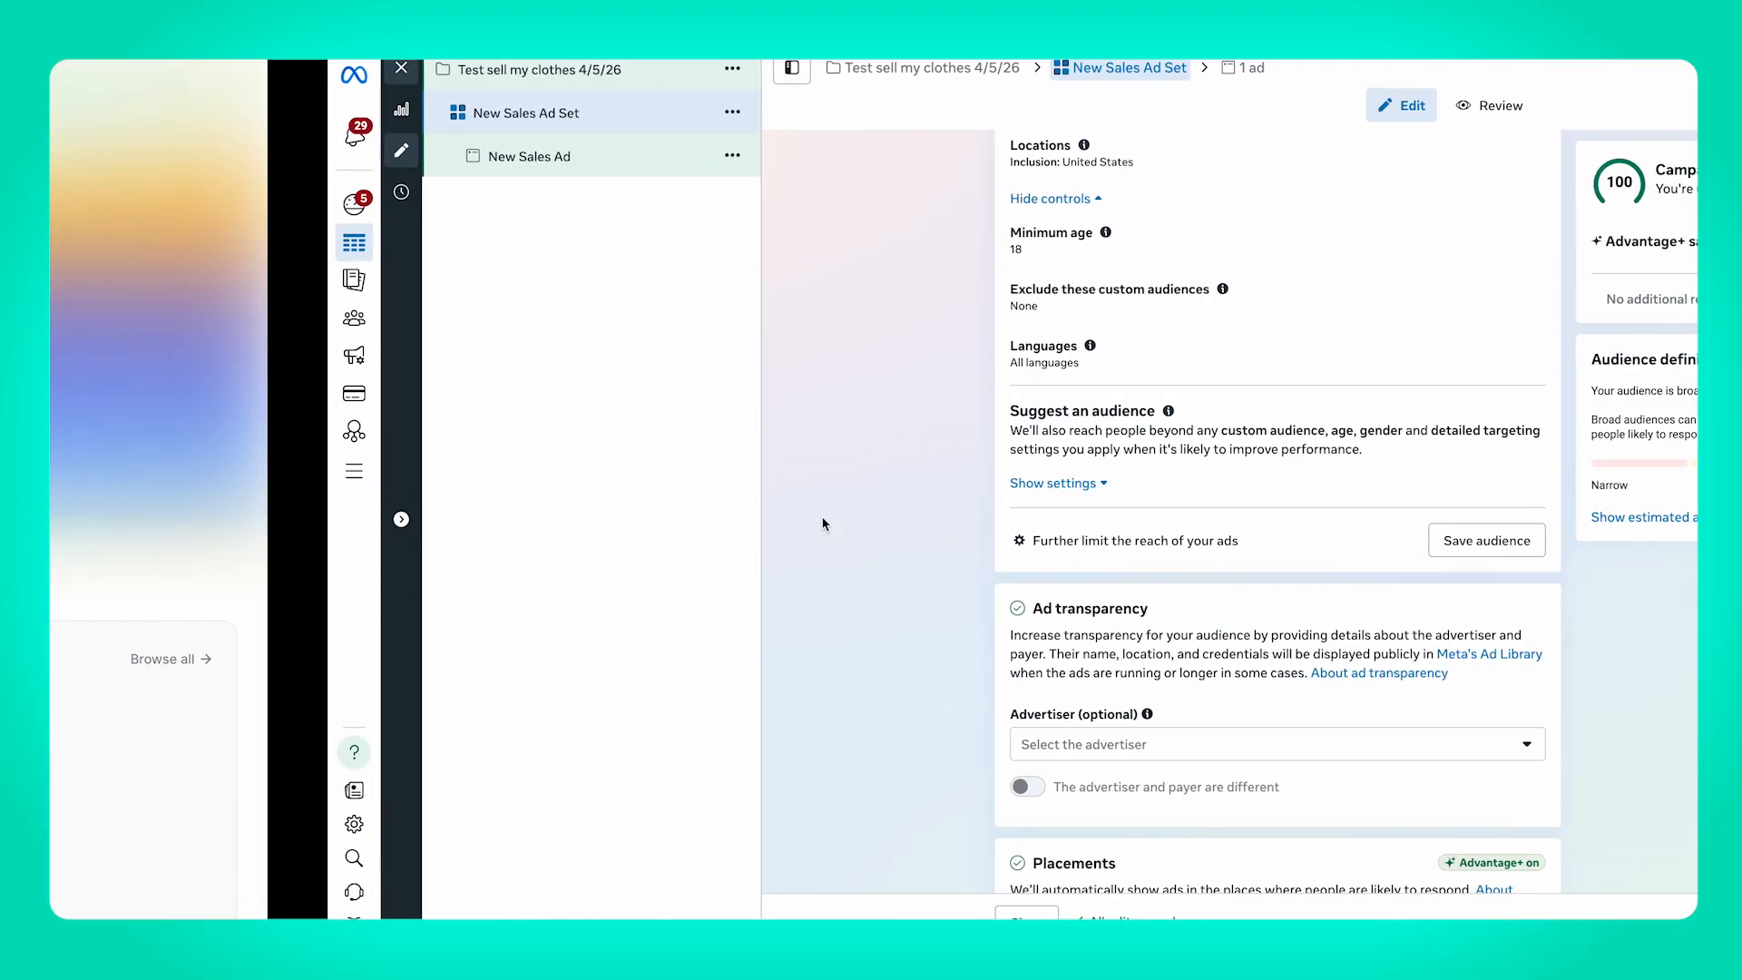
- Name the ad set "AD+" and open the ad beneath it
{"action": "scroll", "coordinate": [823, 524], "scroll_direction": "down", "scroll_amount": 3}
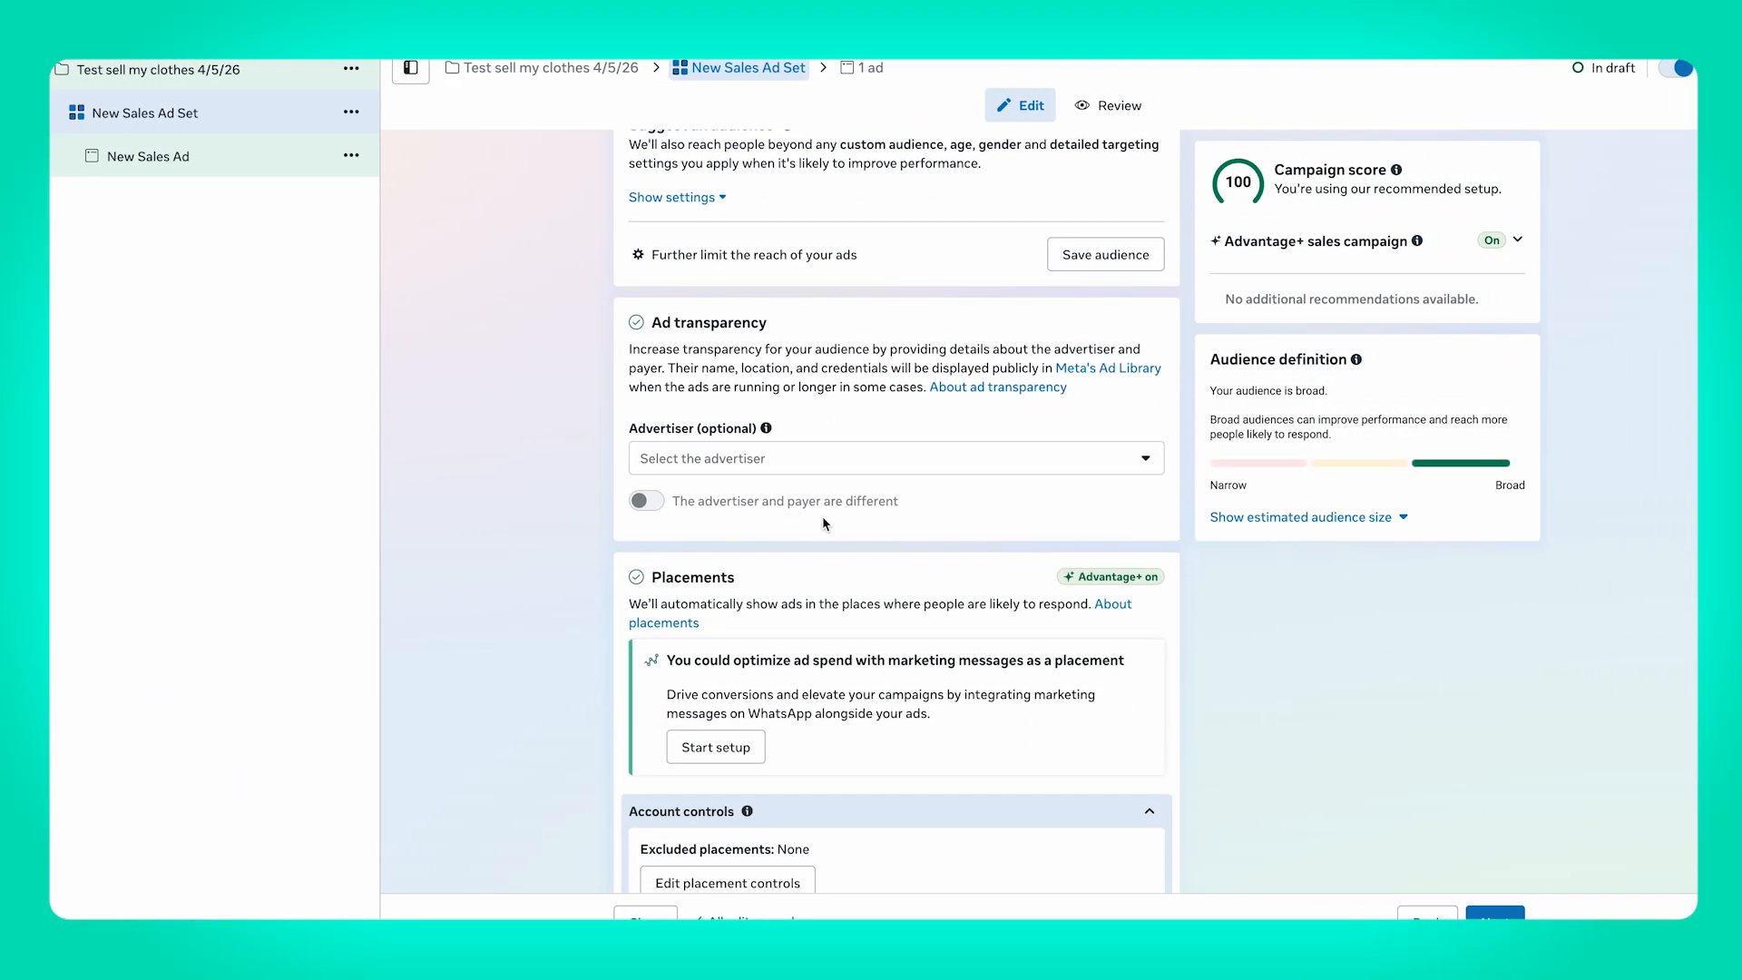
{"action": "scroll", "coordinate": [825, 525], "scroll_direction": "down", "scroll_amount": 1}
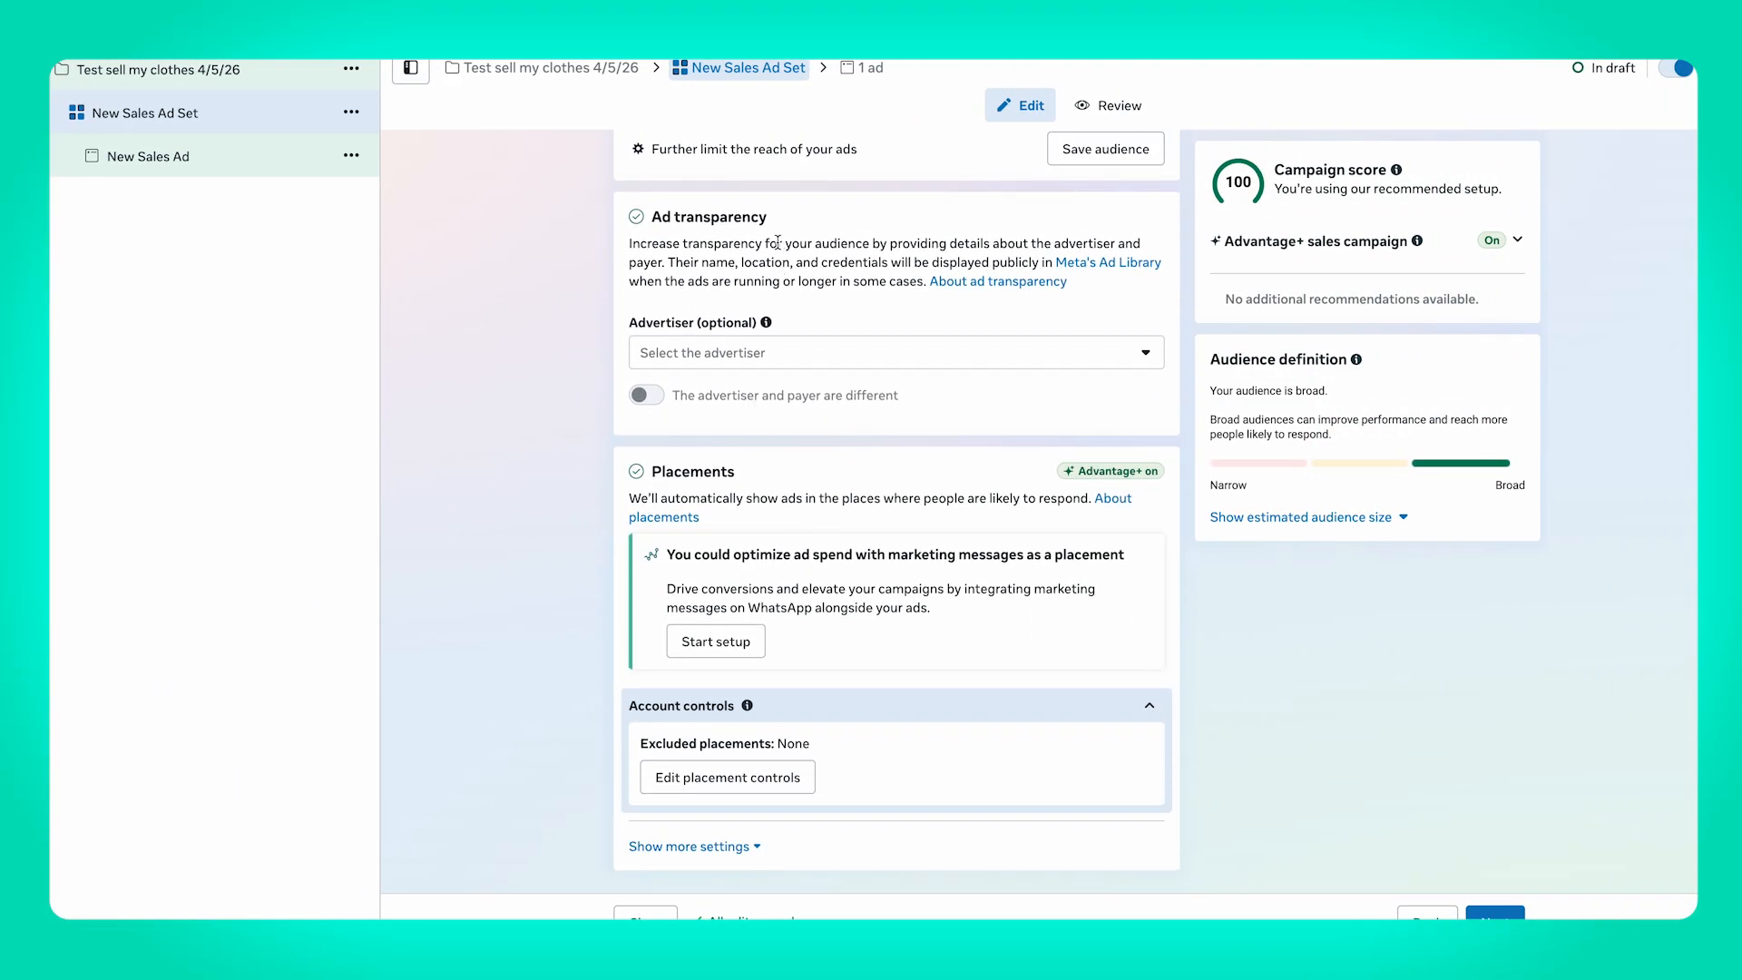
{"action": "scroll", "coordinate": [776, 243], "scroll_direction": "up", "scroll_amount": 14}
{"action": "scroll", "coordinate": [777, 243], "scroll_direction": "up", "scroll_amount": 5}
{"action": "left_click_drag", "start_coordinate": [766, 206], "coordinate": [630, 201]}
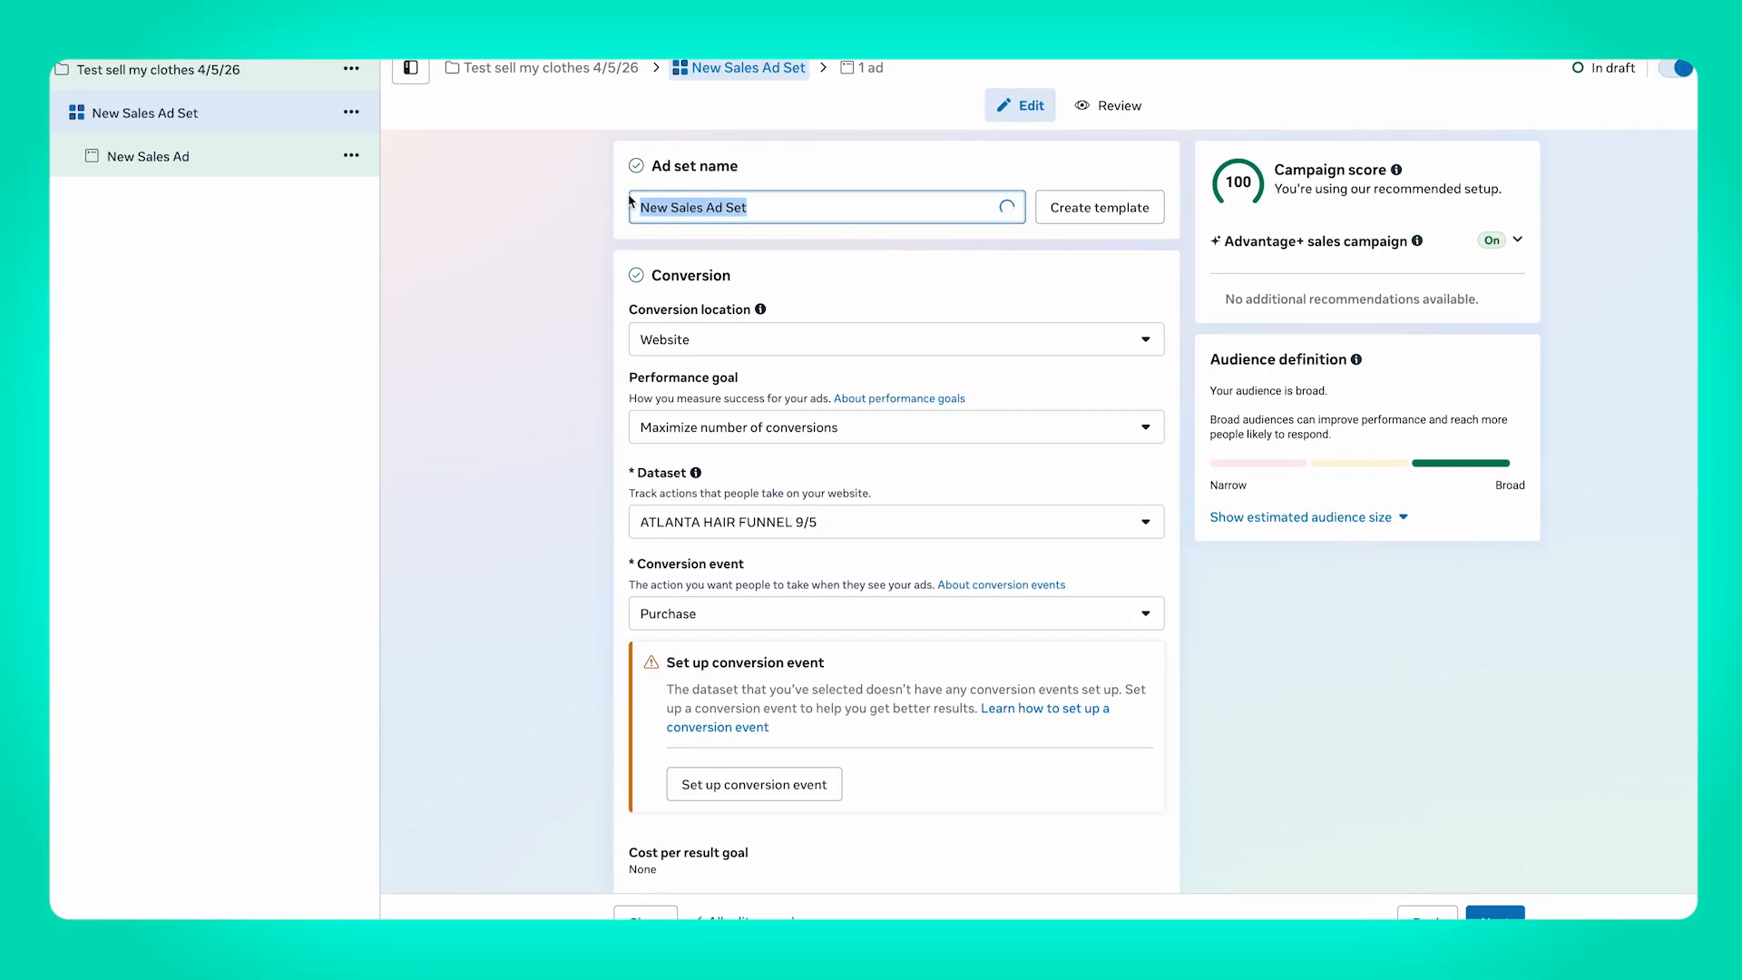
{"action": "type", "text": "AD+"}
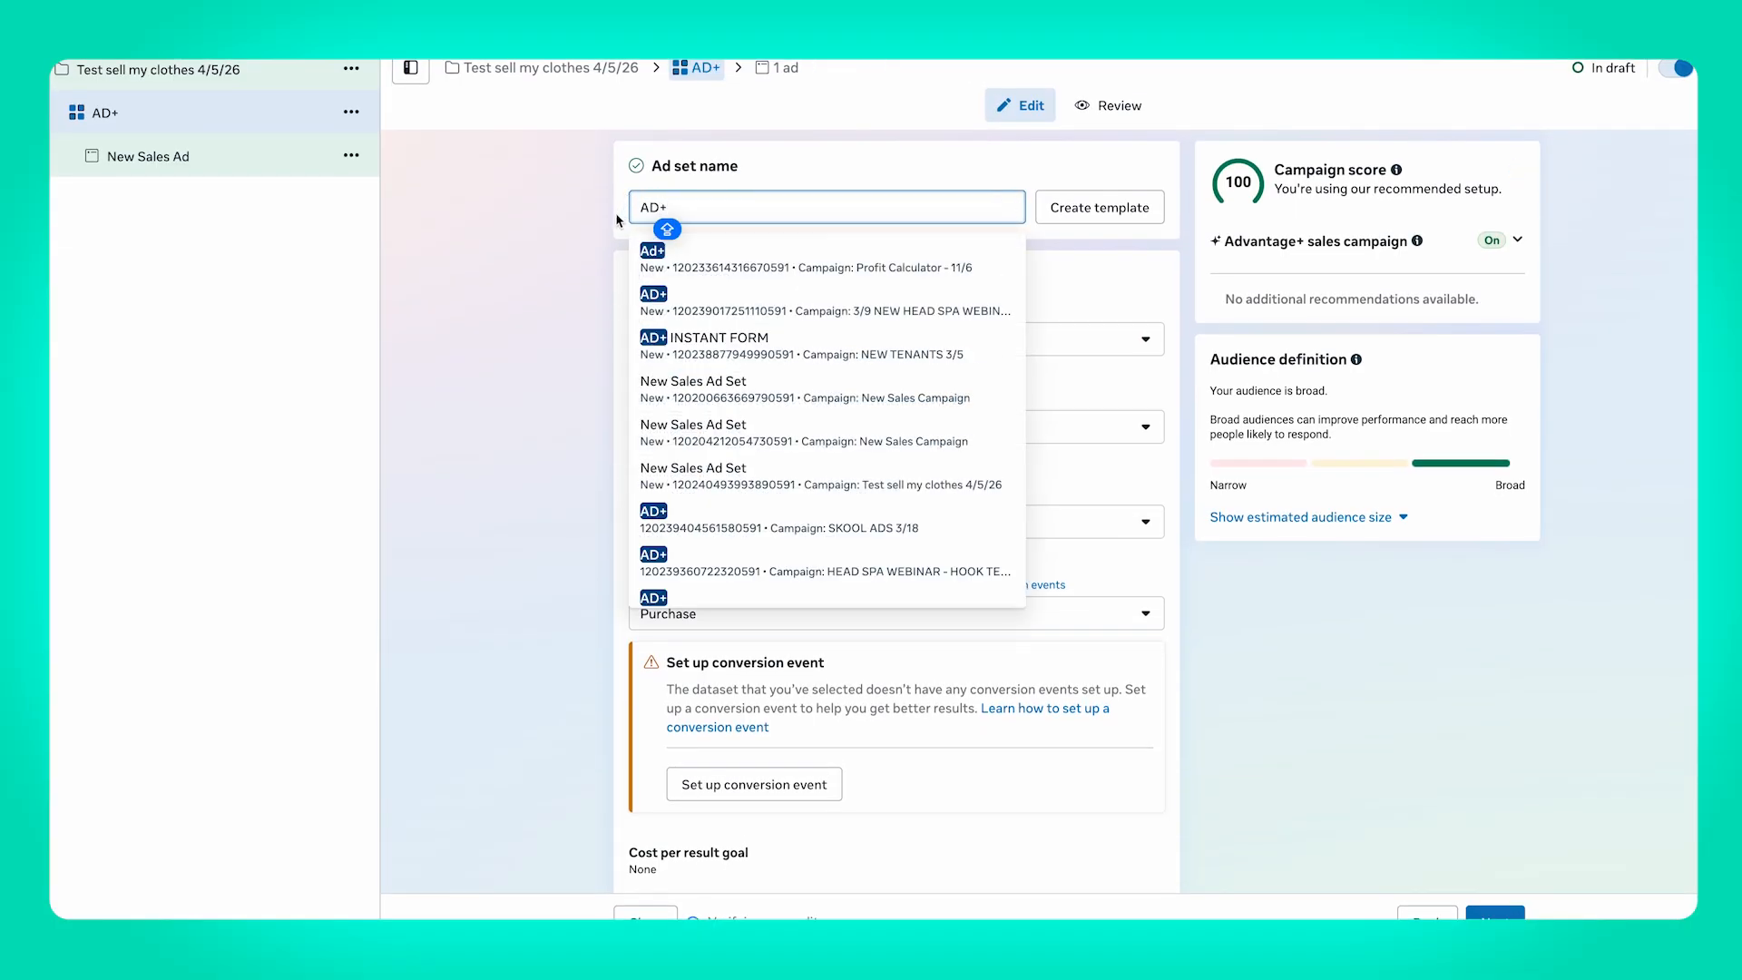
{"action": "left_click", "coordinate": [791, 140]}
{"action": "scroll", "coordinate": [760, 80], "scroll_direction": "right", "scroll_amount": 3}
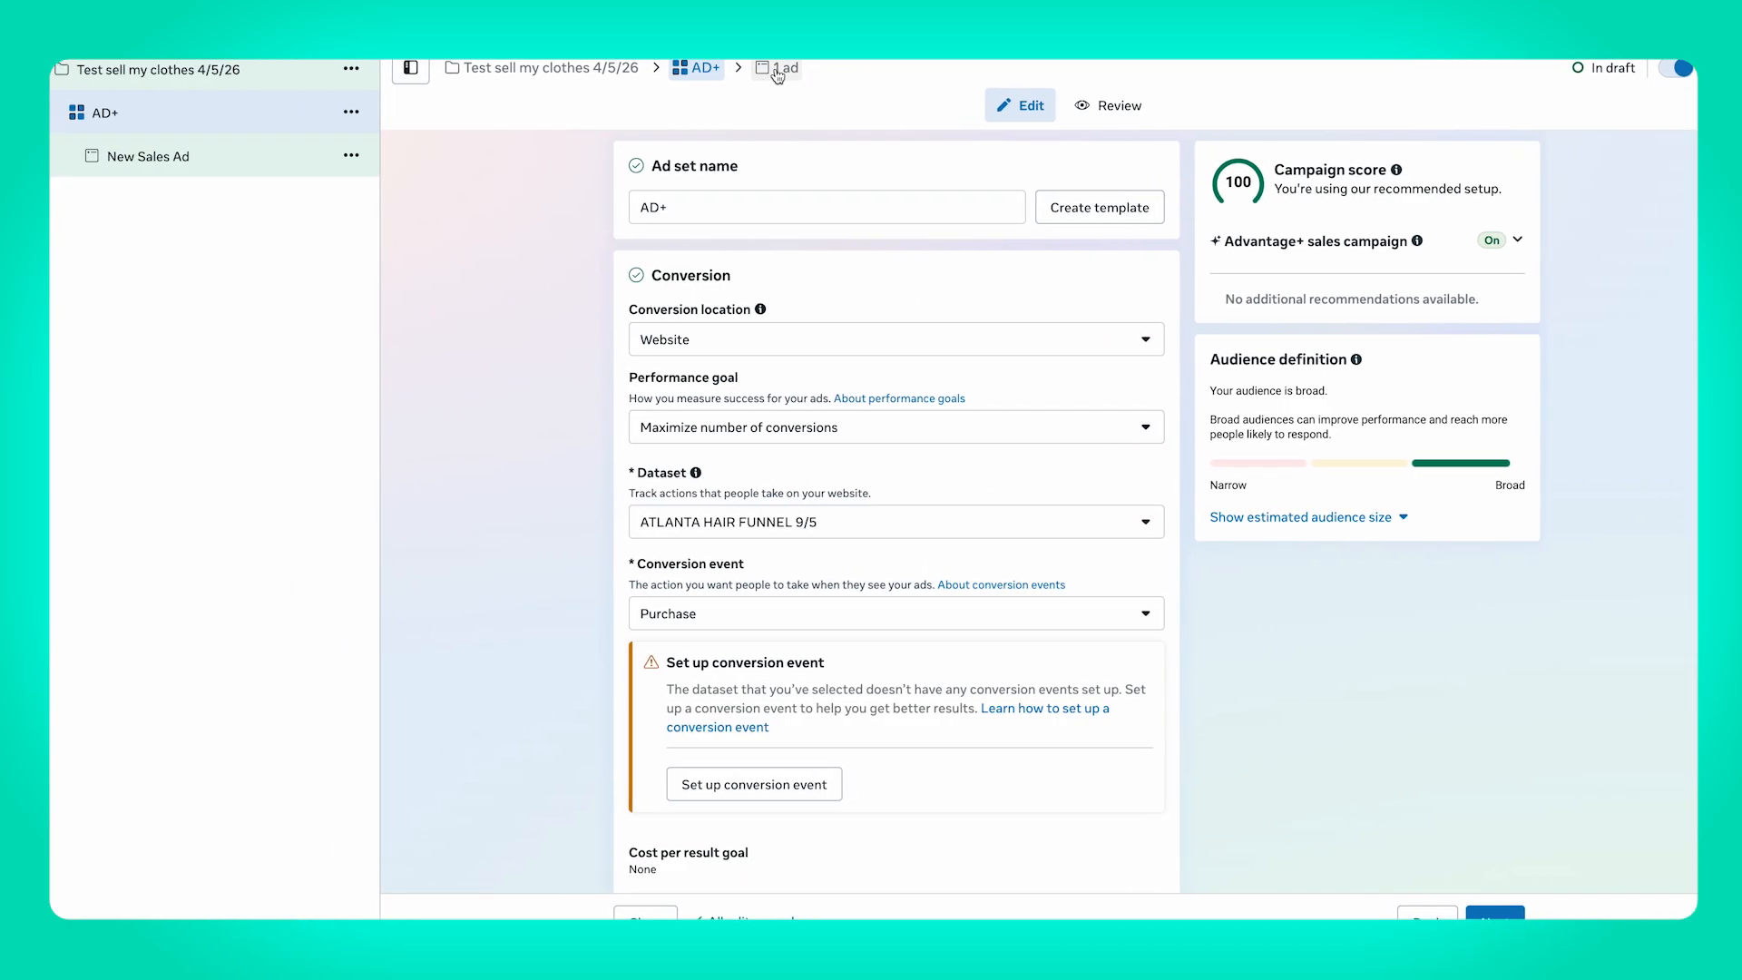
{"action": "left_click", "coordinate": [777, 73]}
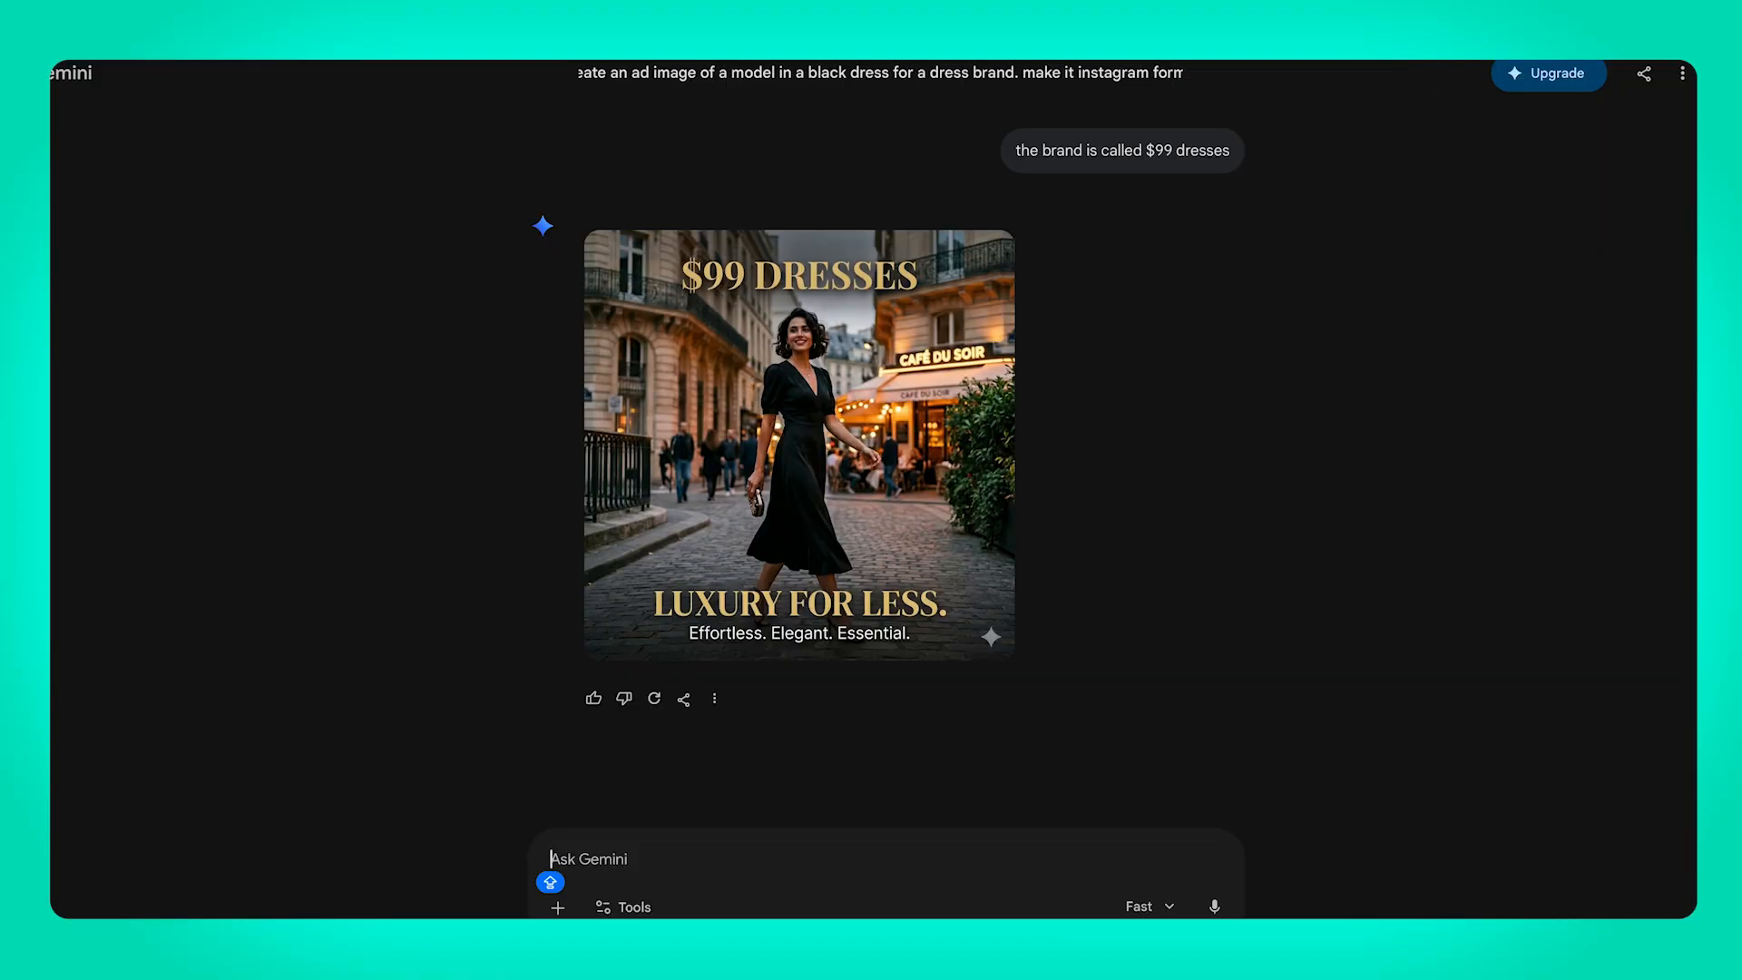
- Search the web for "facebook ads library" in a new tab and open Meta's Ad Library
{"action": "key", "text": "super+t"}
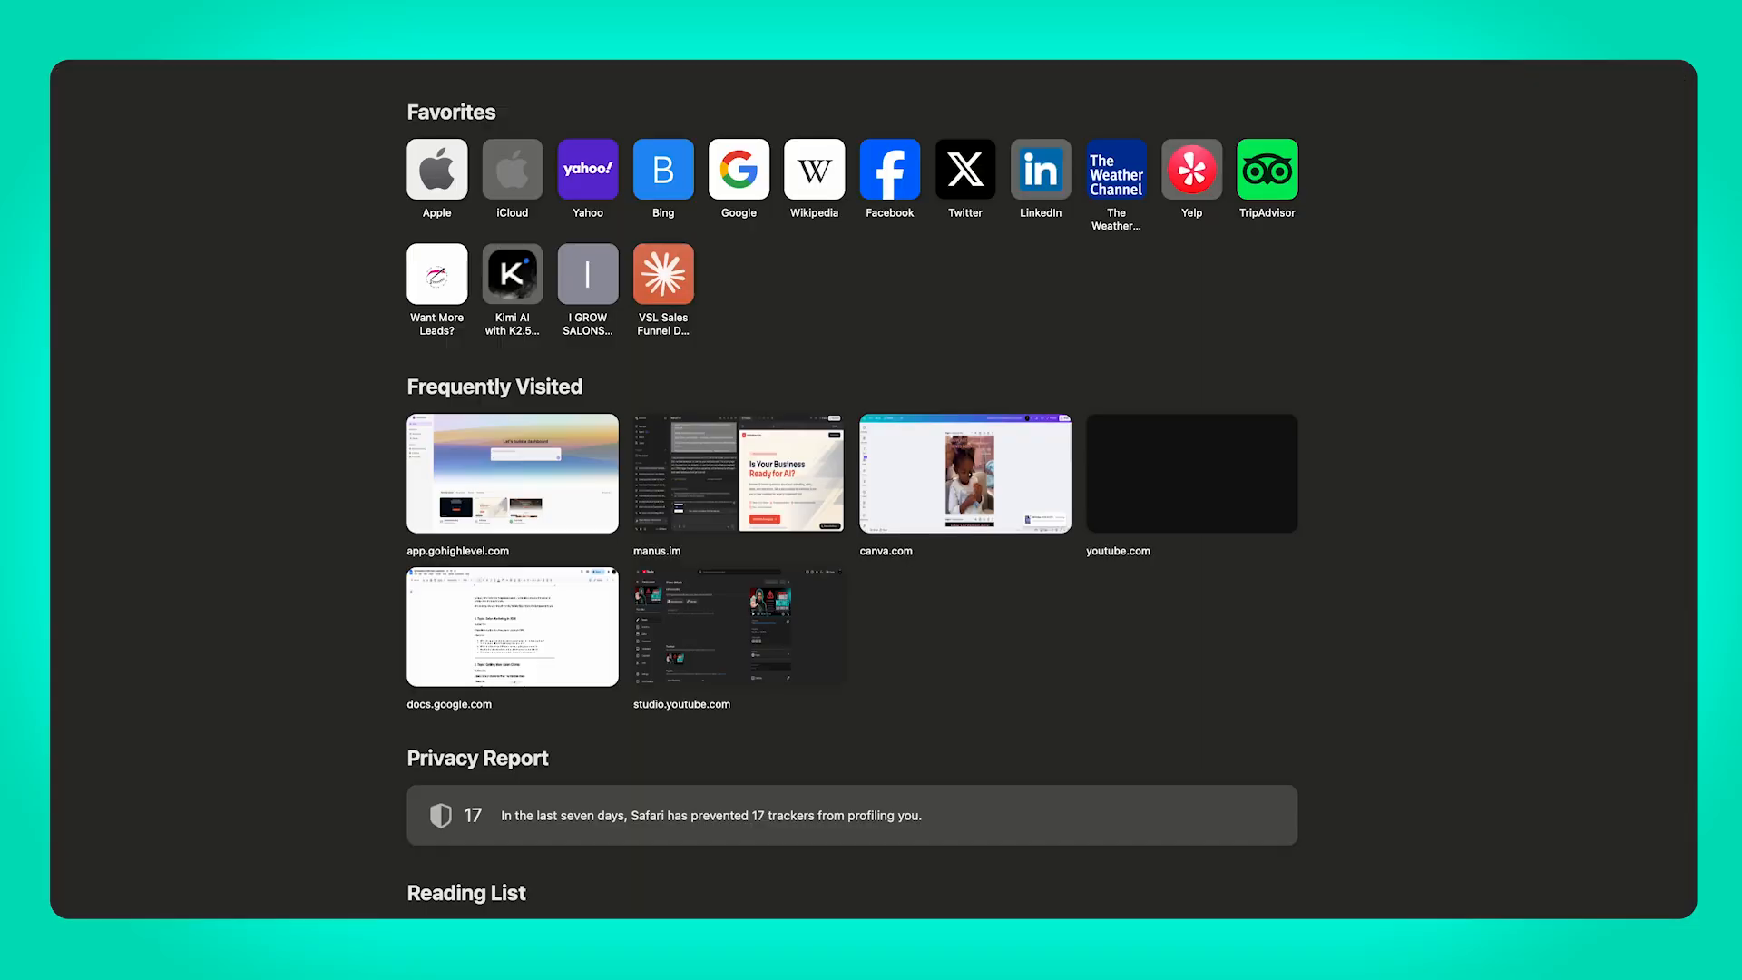
{"action": "type", "text": "FACEBOOK ADS"}
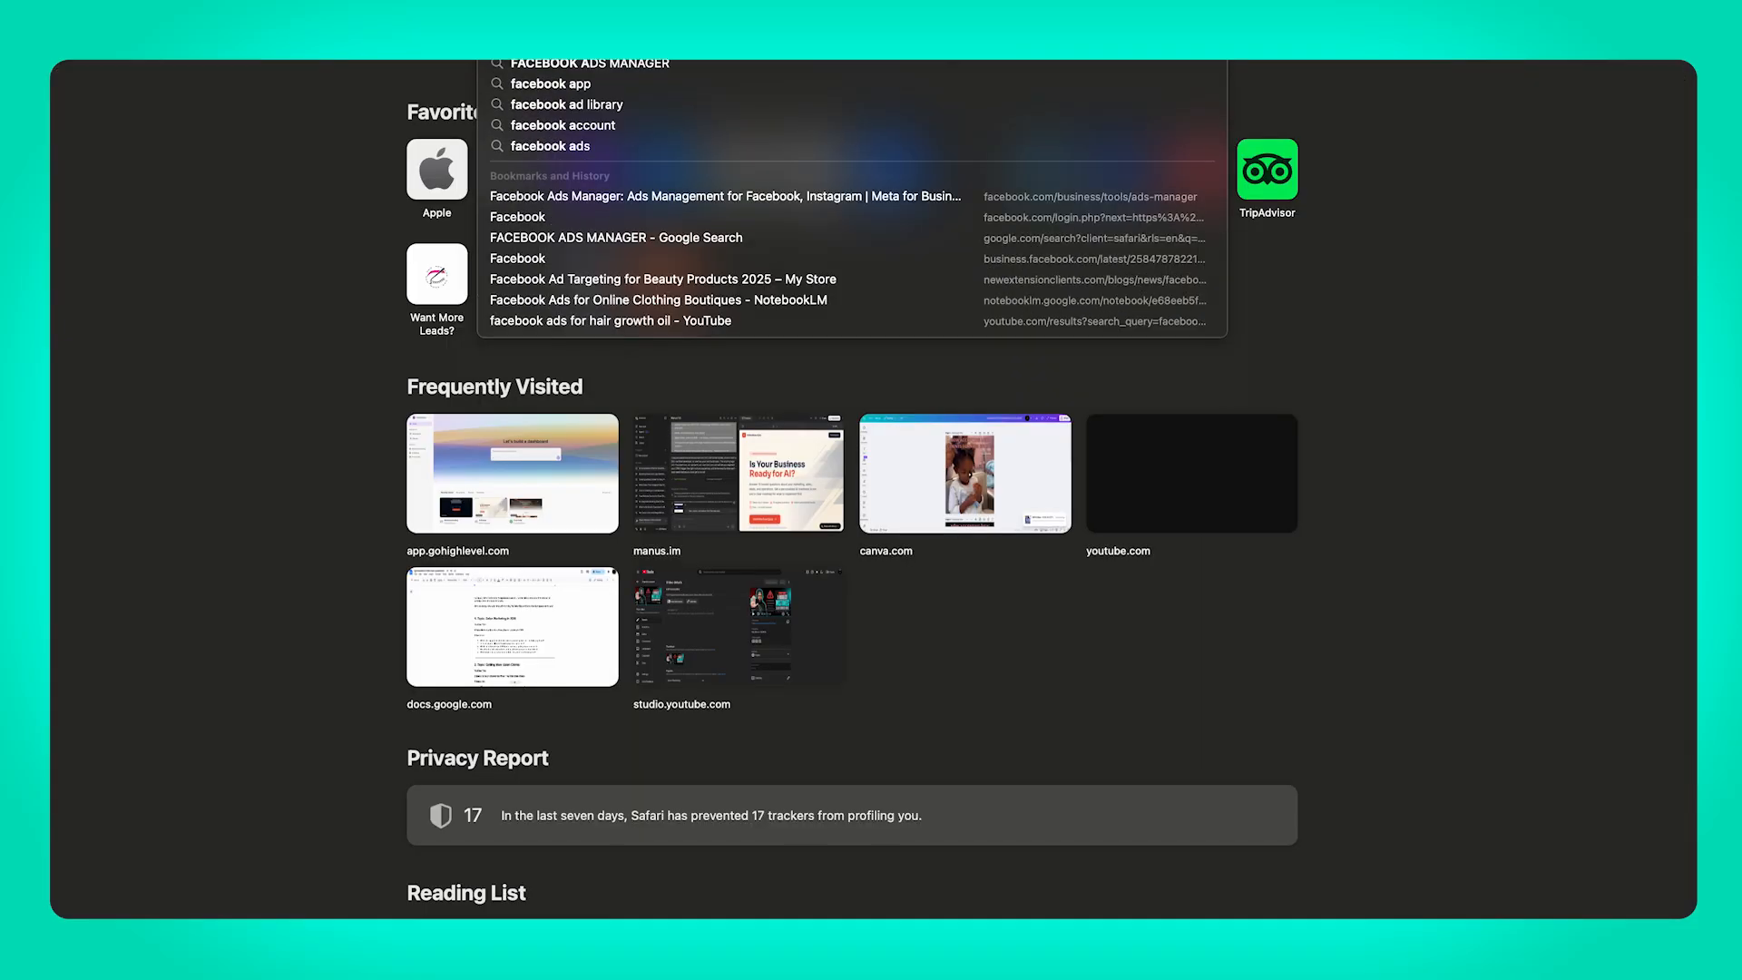
{"action": "type", "text": " LIB"}
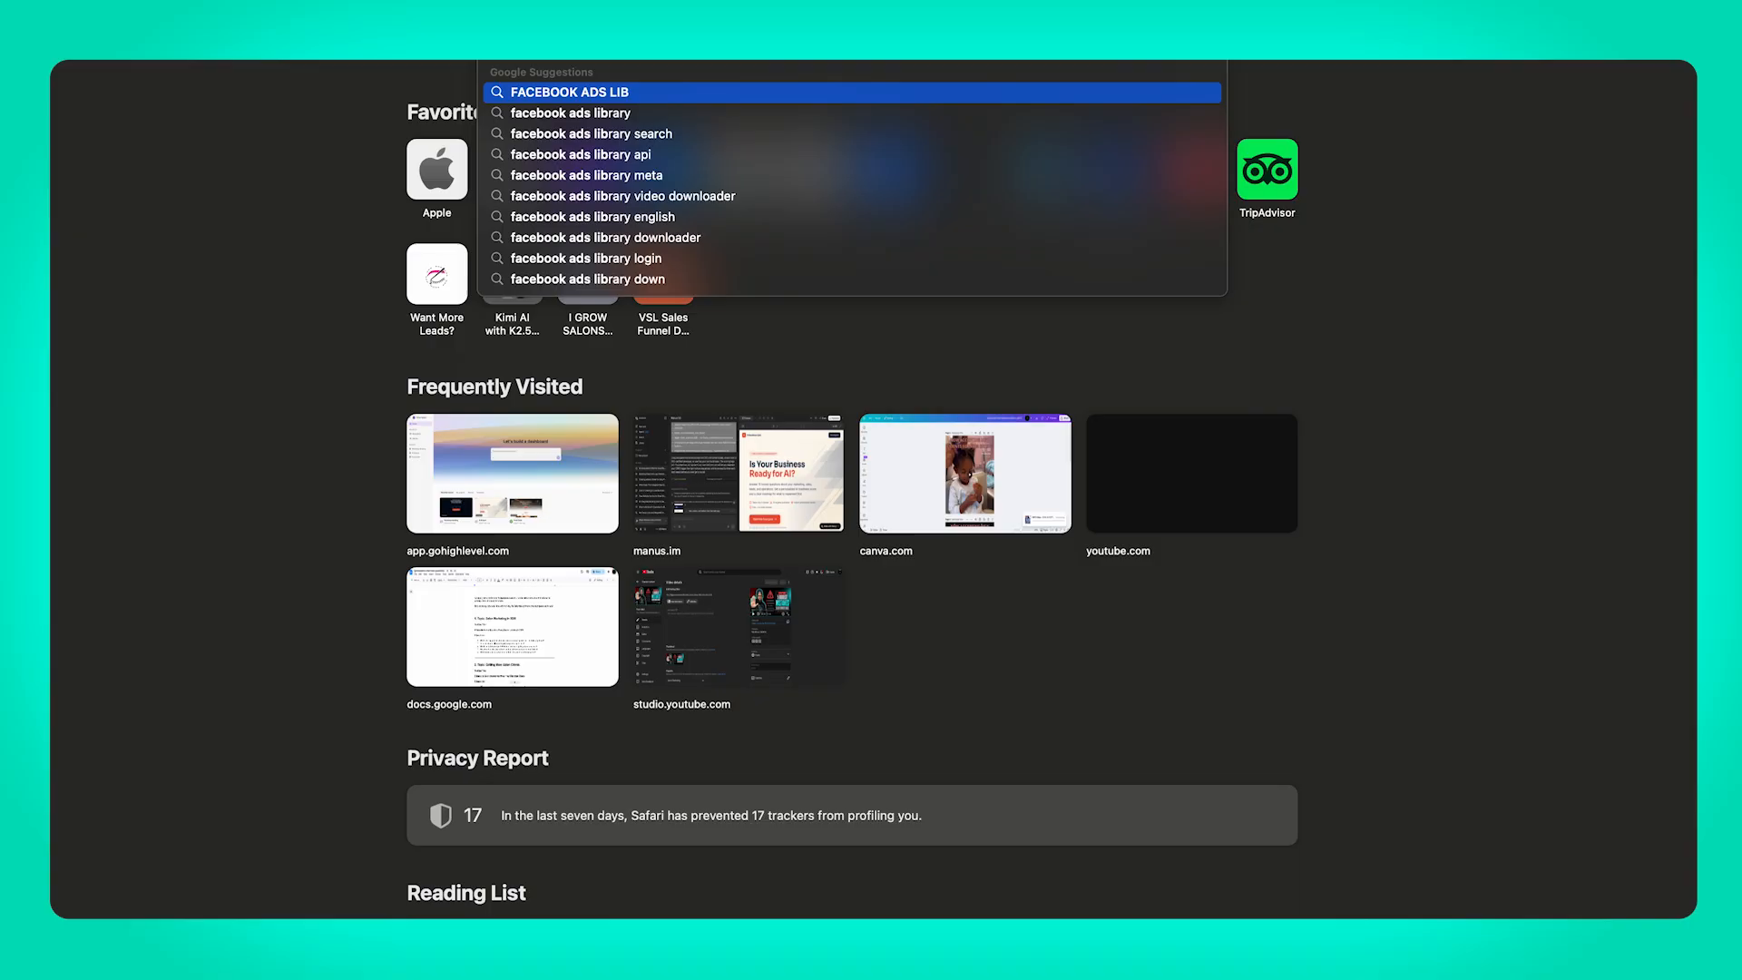
{"action": "key", "text": "Down"}
{"action": "key", "text": "Return"}
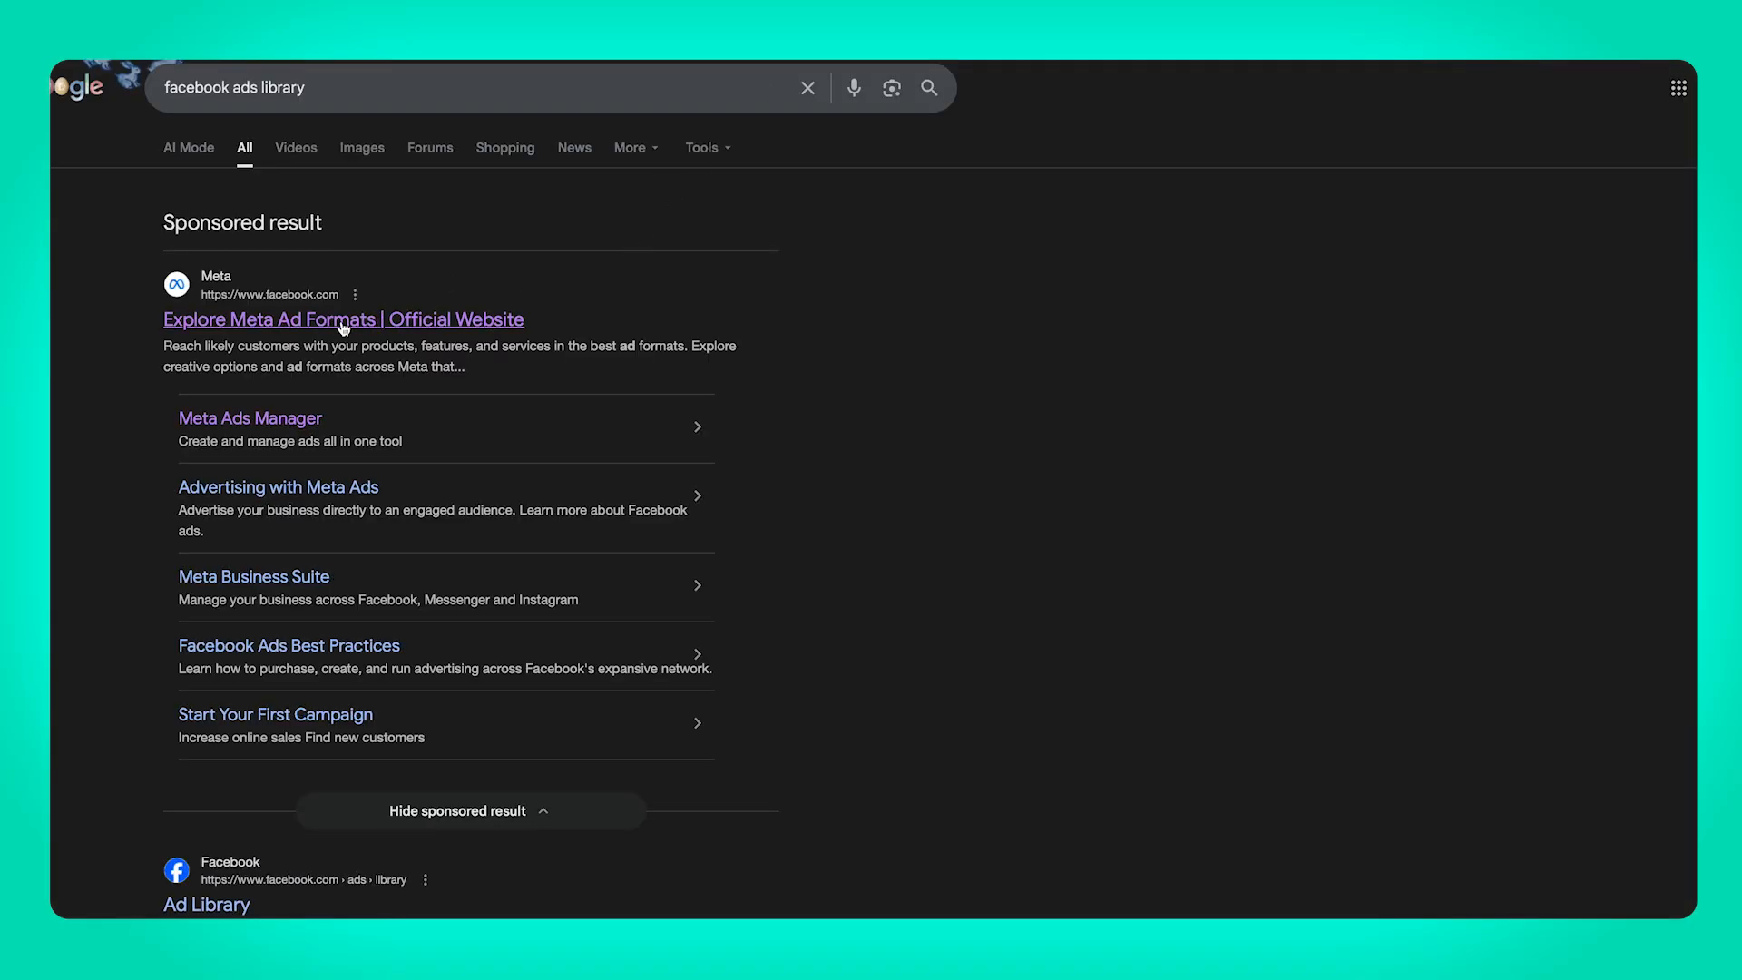
{"action": "scroll", "coordinate": [299, 444], "scroll_direction": "down", "scroll_amount": 3}
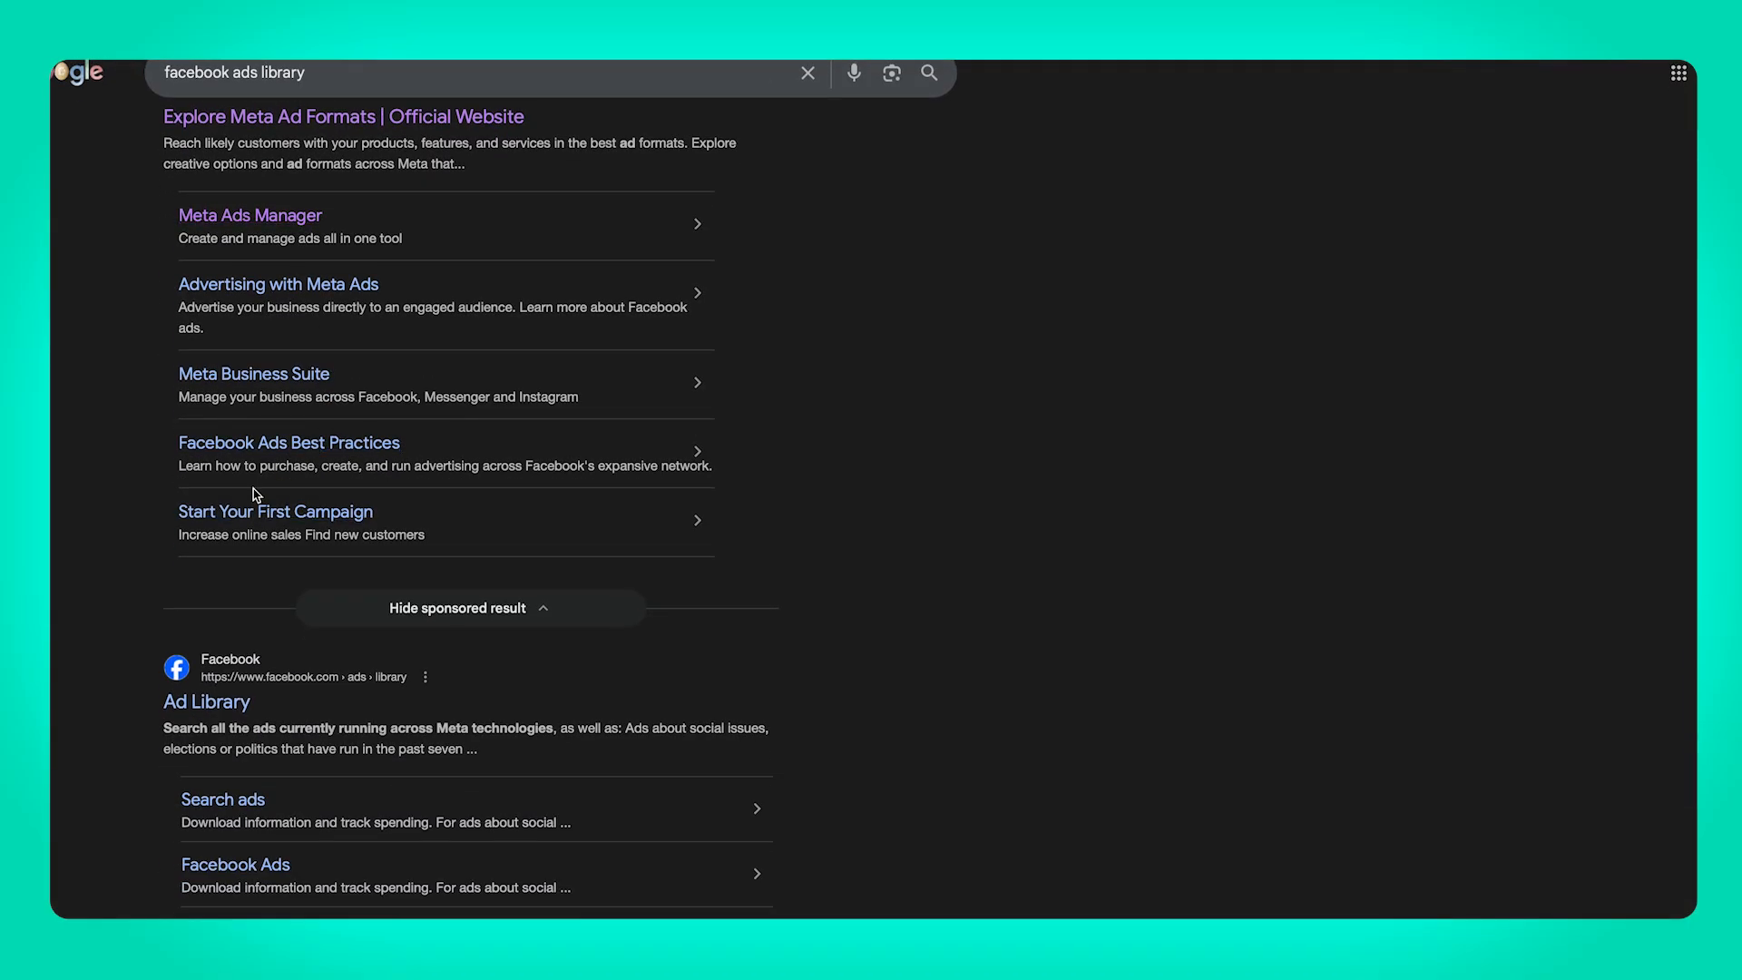
{"action": "left_click", "coordinate": [205, 701]}
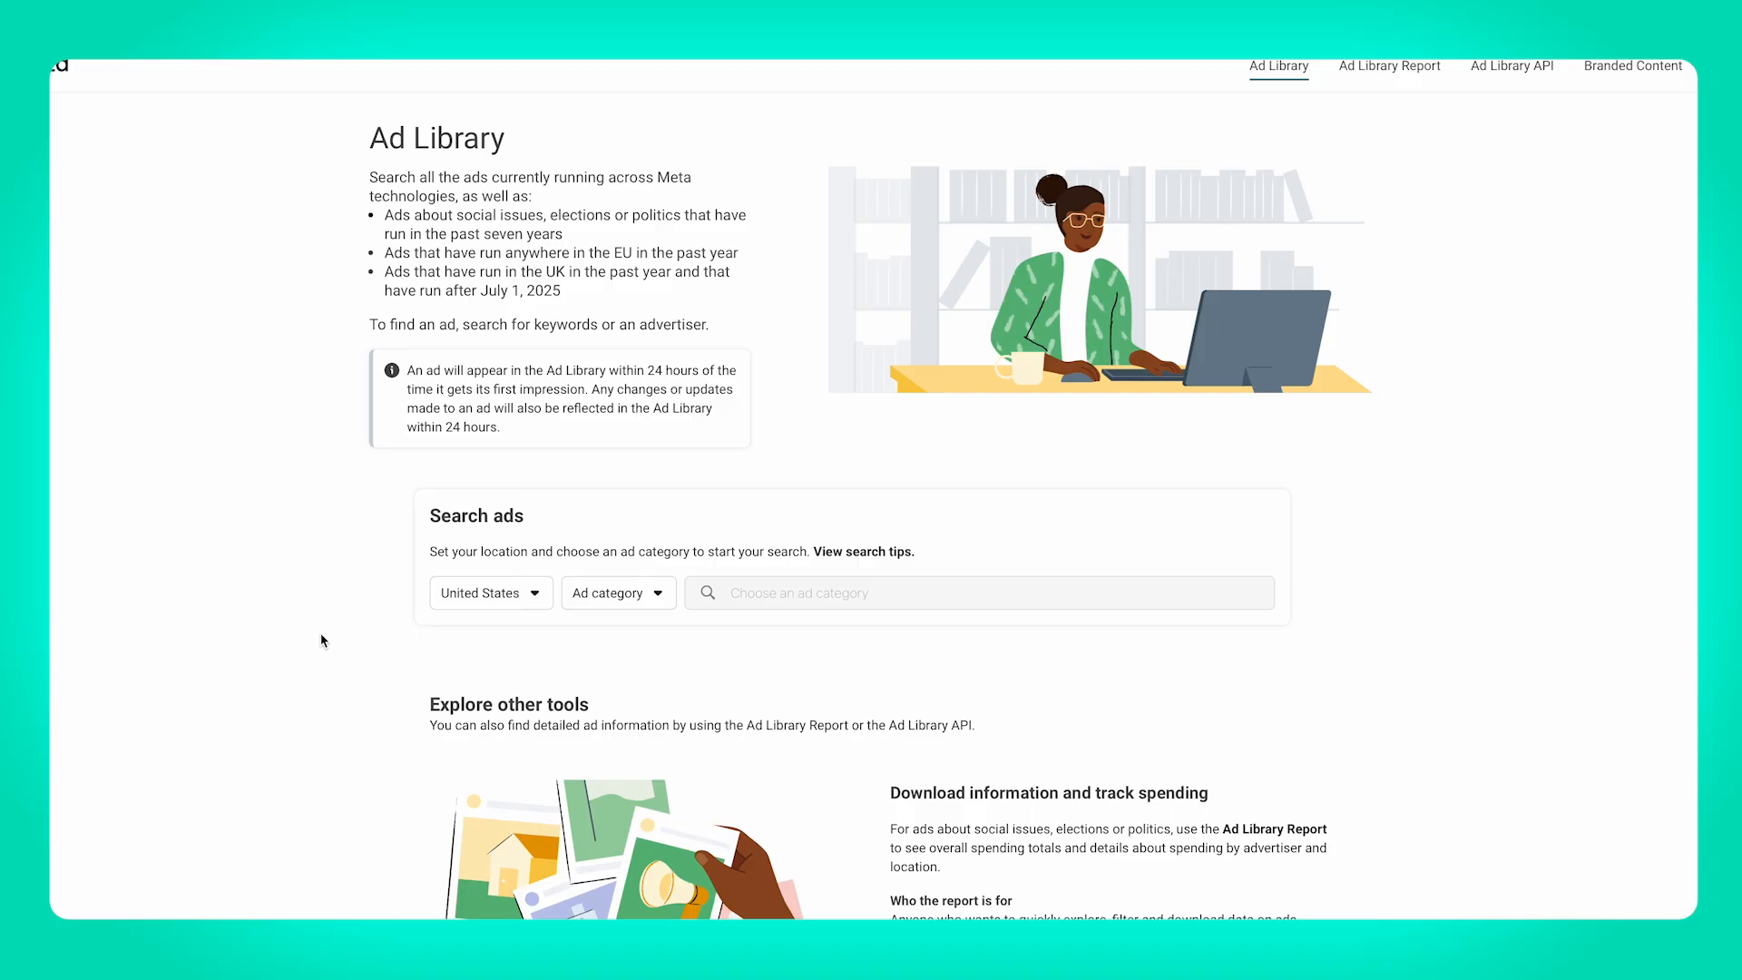
- Set the ad category to All ads, search for "LULULEMON" and open the main lululemon clothing brand's ads
{"action": "left_click", "coordinate": [658, 596]}
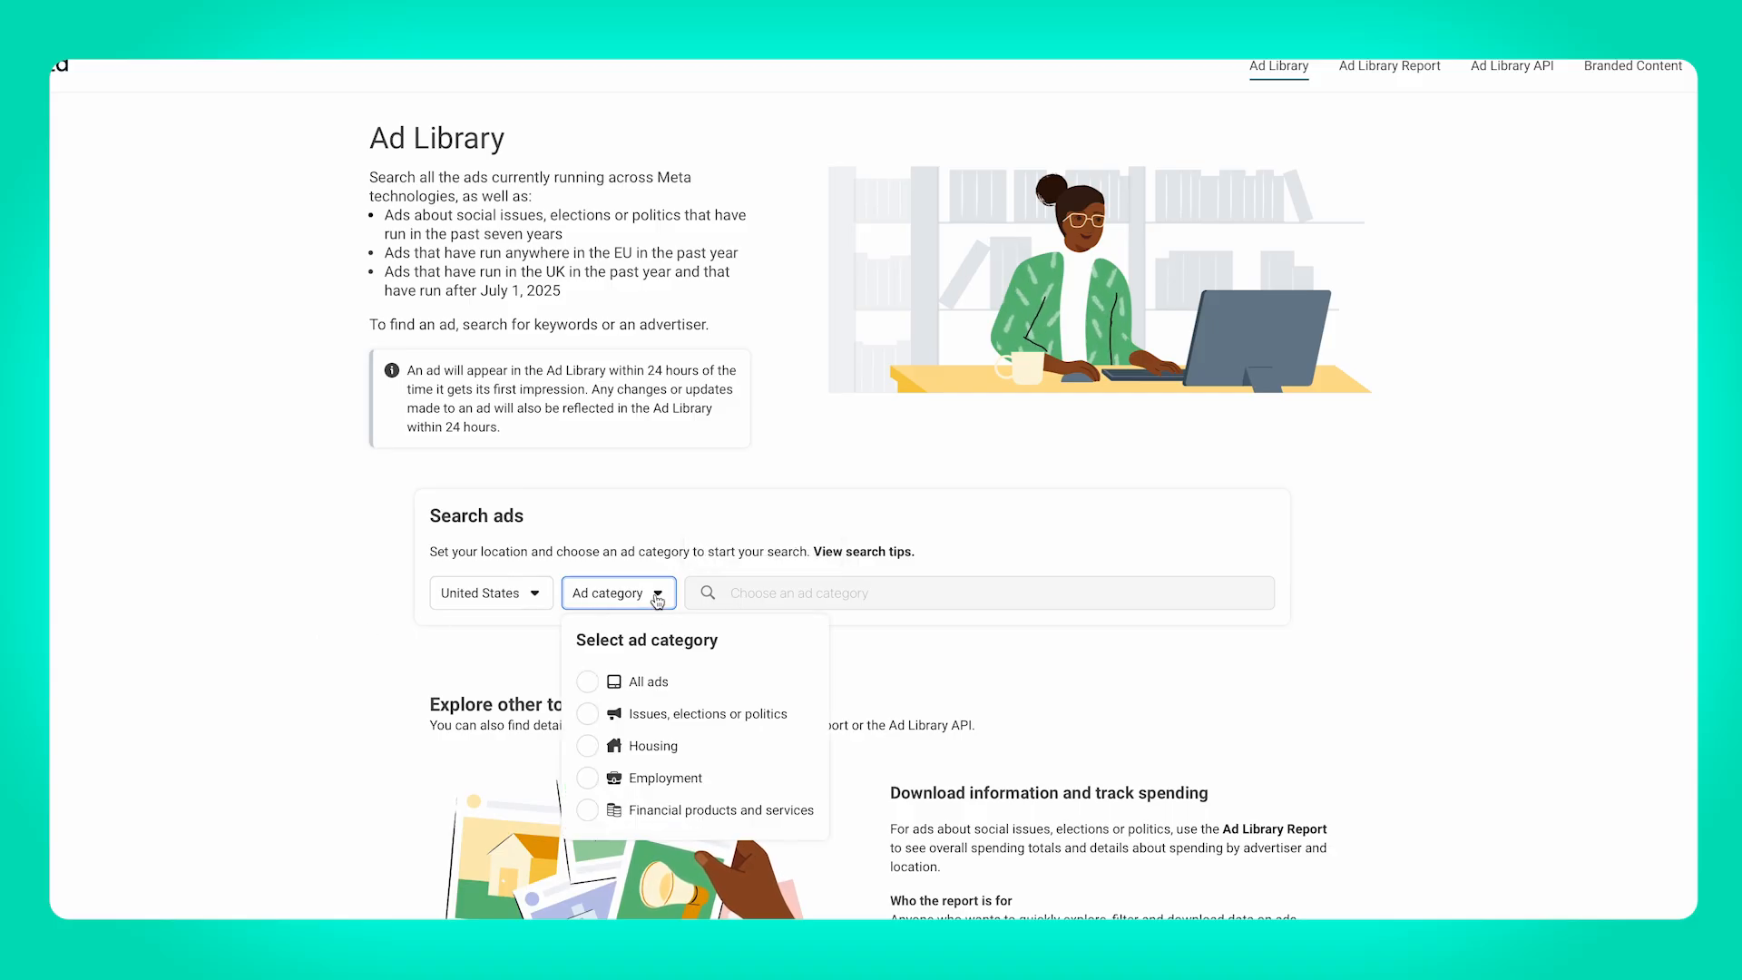
{"action": "left_click", "coordinate": [646, 681]}
{"action": "left_click", "coordinate": [791, 594]}
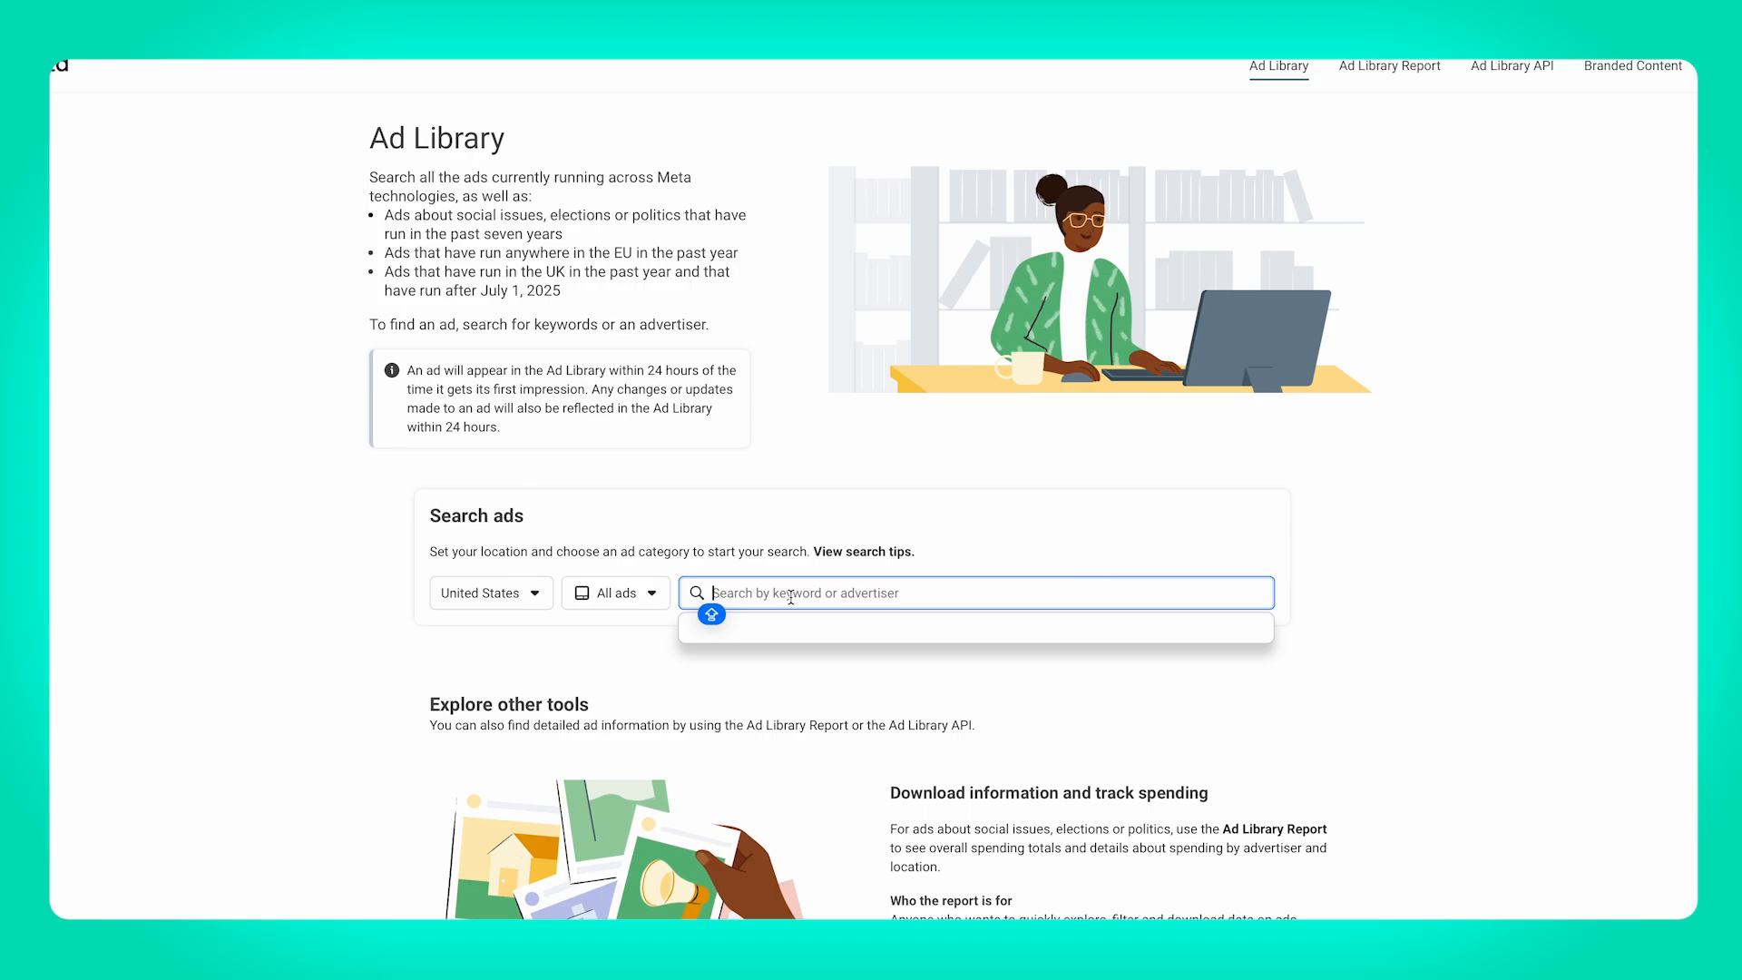
{"action": "type", "text": "LUL"}
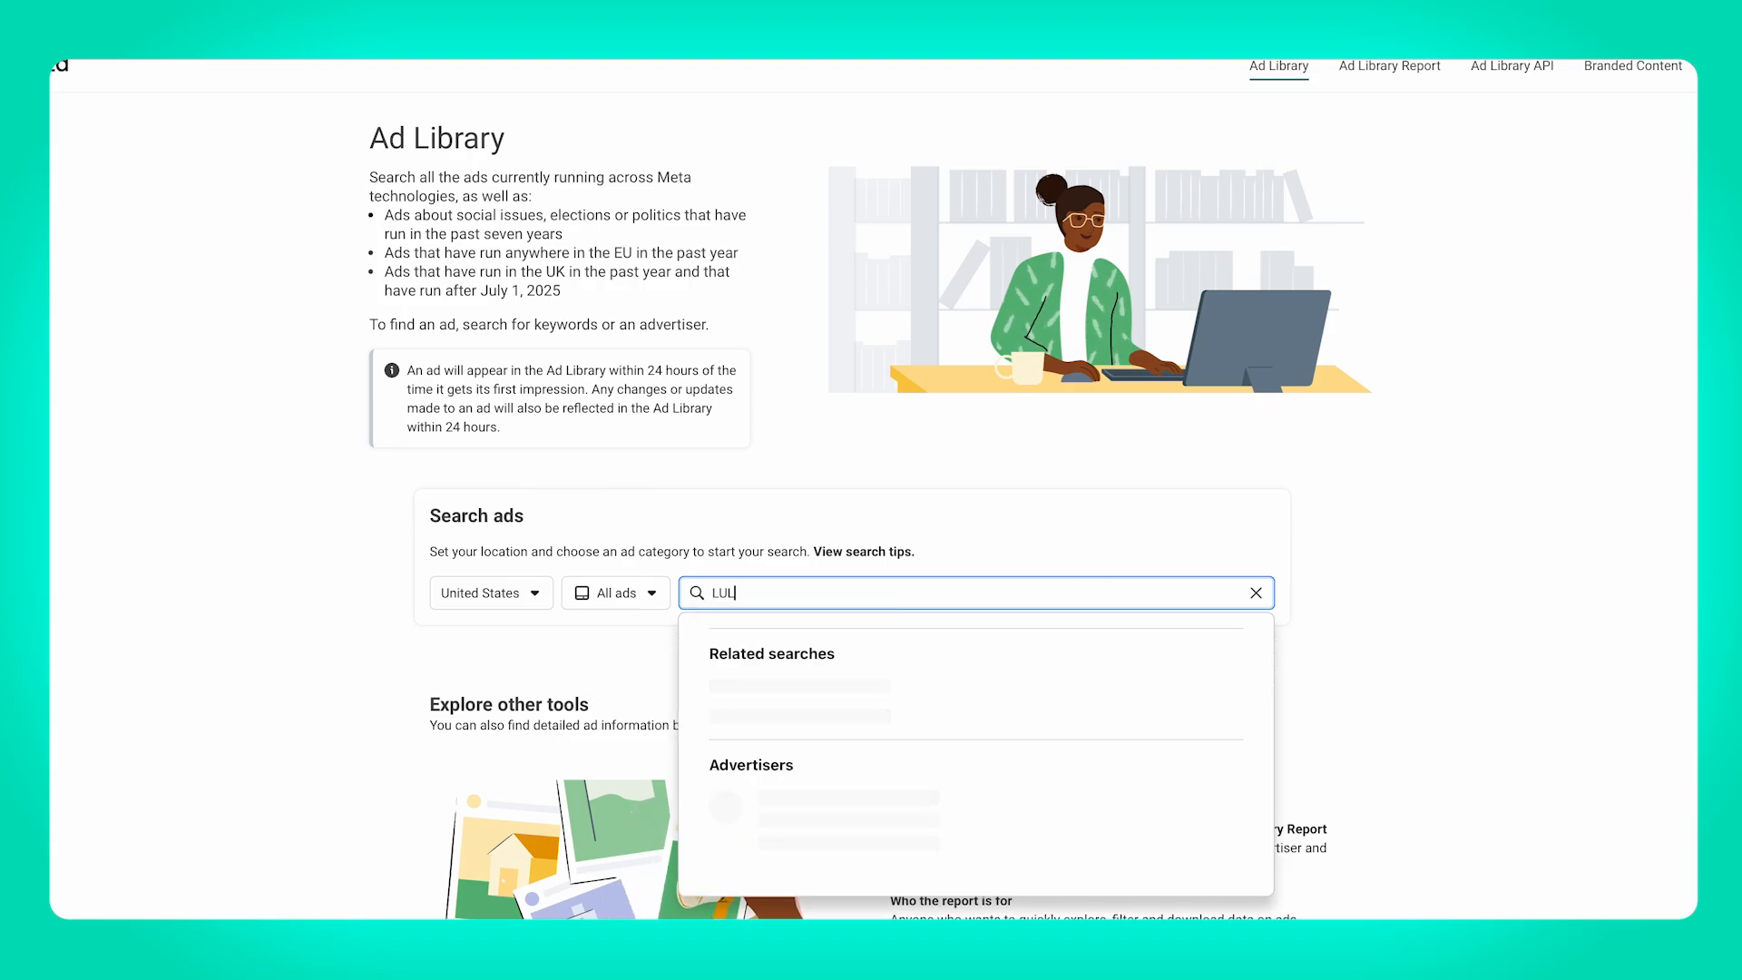
{"action": "type", "text": "ULEMON"}
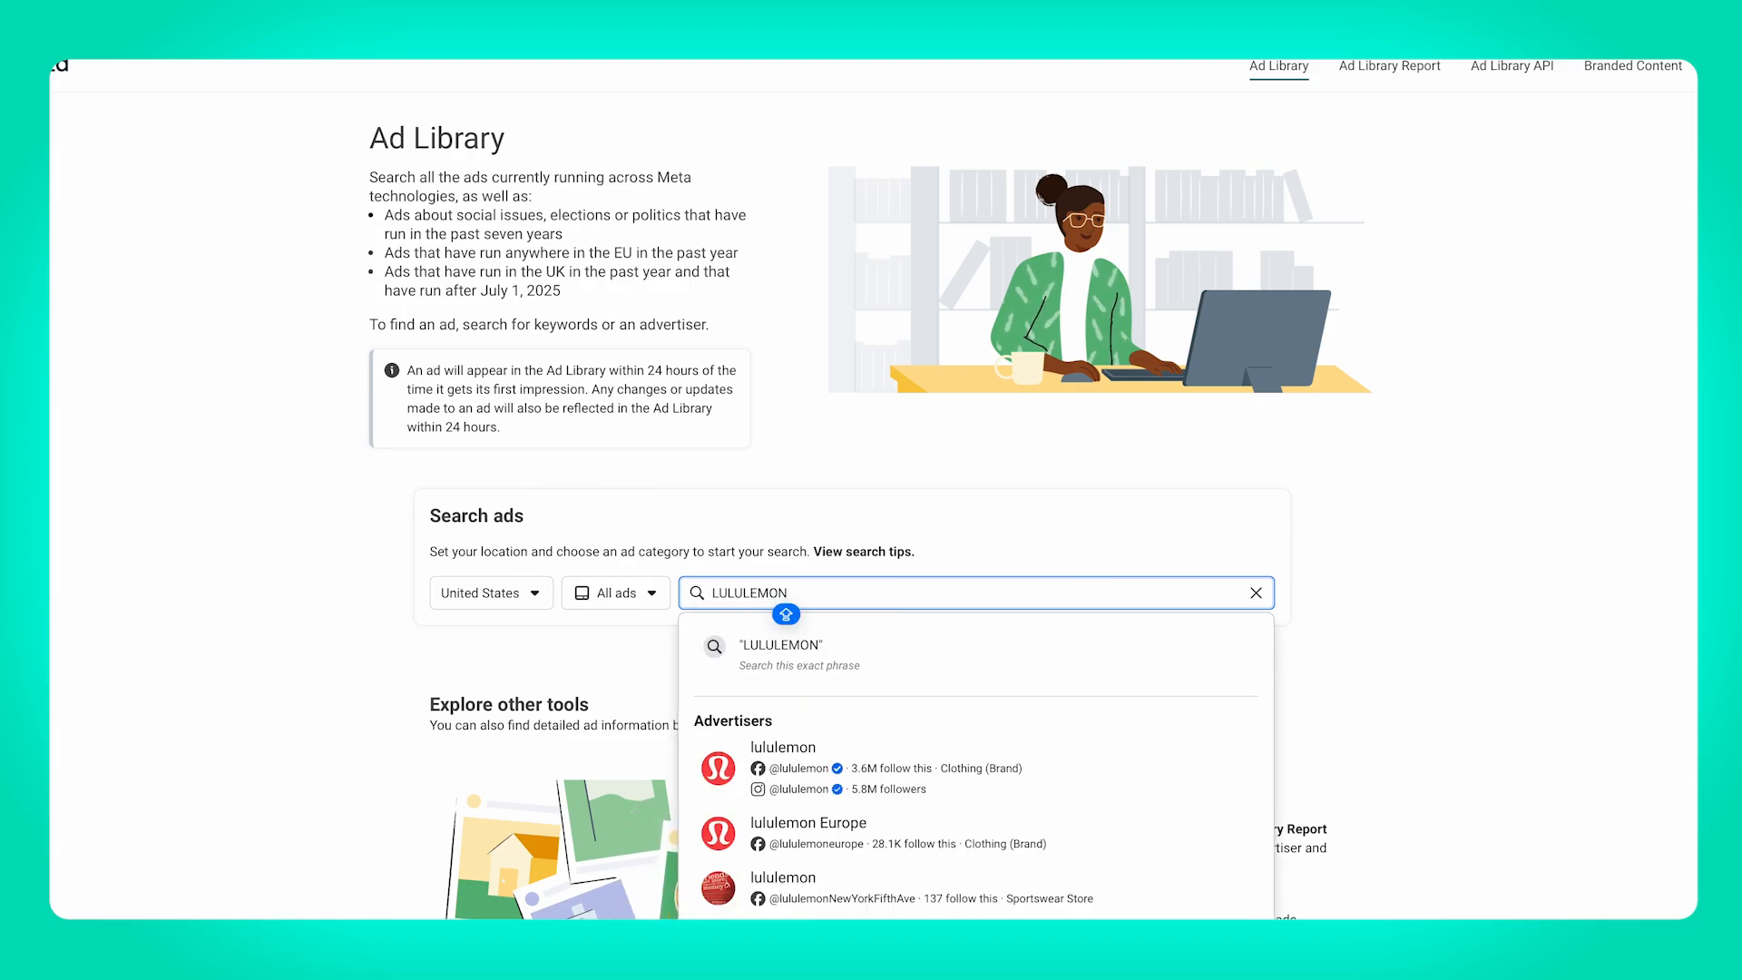
{"action": "left_click", "coordinate": [799, 762]}
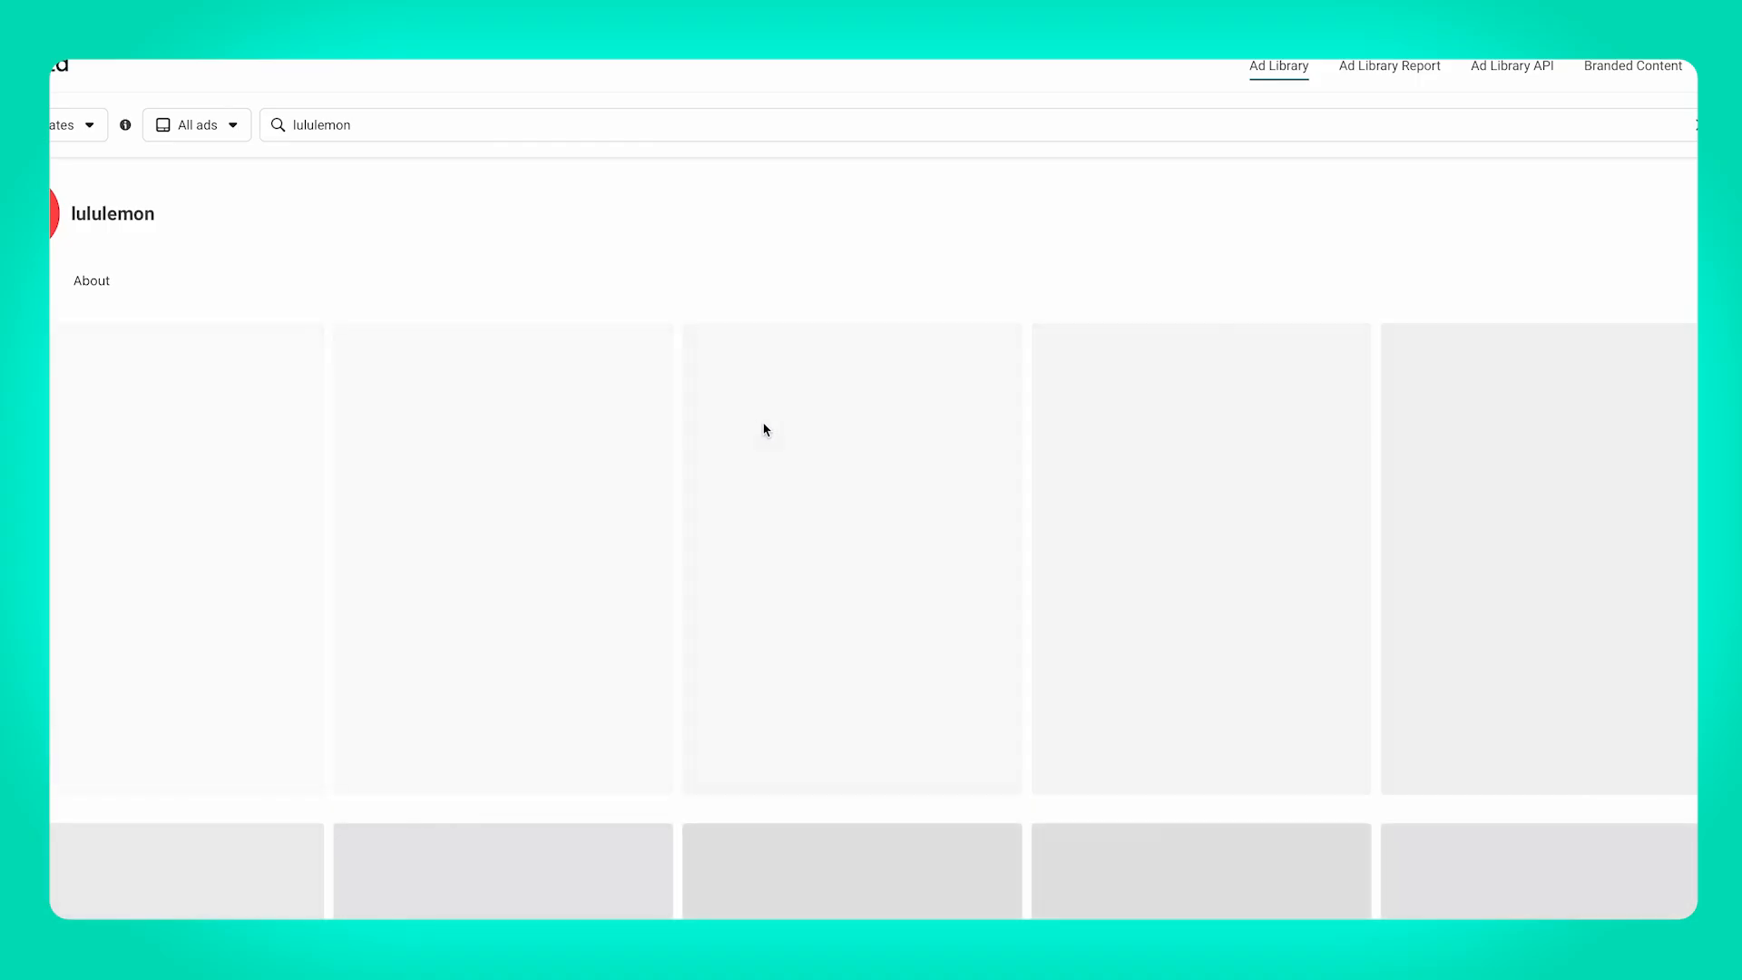
- Examine lululemon's active ads and play the EasyFive Pants and A Stretch Beyond Denim video ads
{"action": "scroll", "coordinate": [767, 429], "scroll_direction": "down", "scroll_amount": 4}
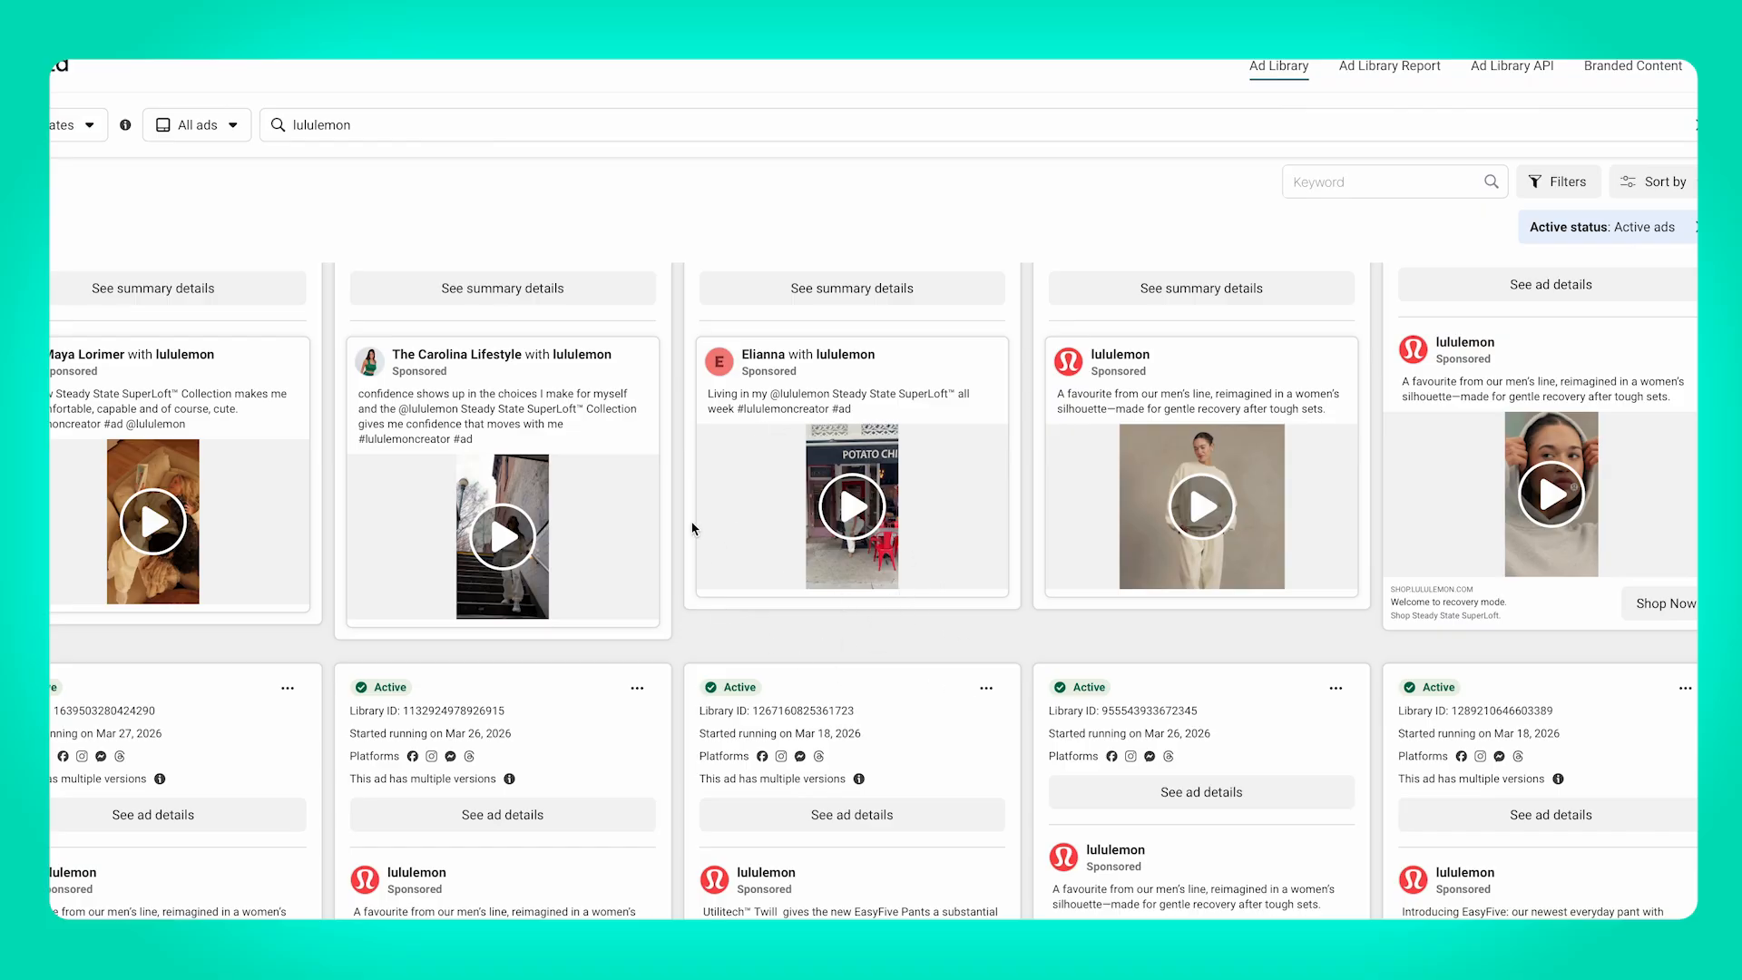
{"action": "scroll", "coordinate": [723, 563], "scroll_direction": "down", "scroll_amount": 4}
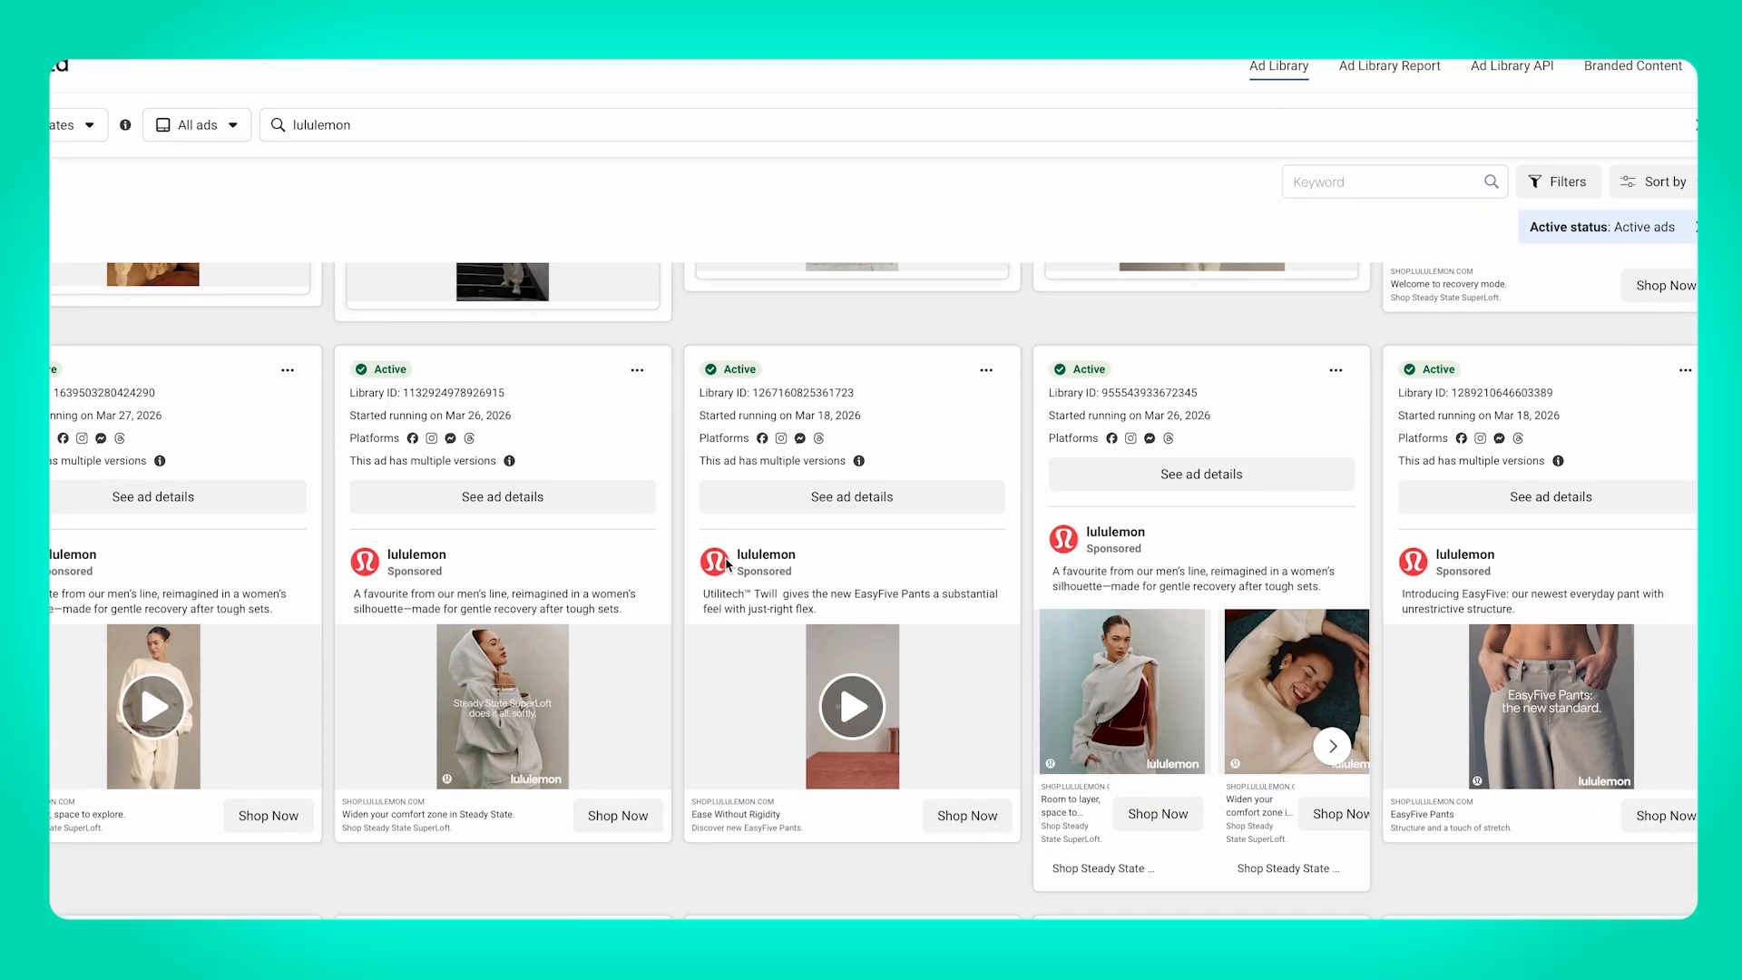
{"action": "scroll", "coordinate": [808, 568], "scroll_direction": "down", "scroll_amount": 8}
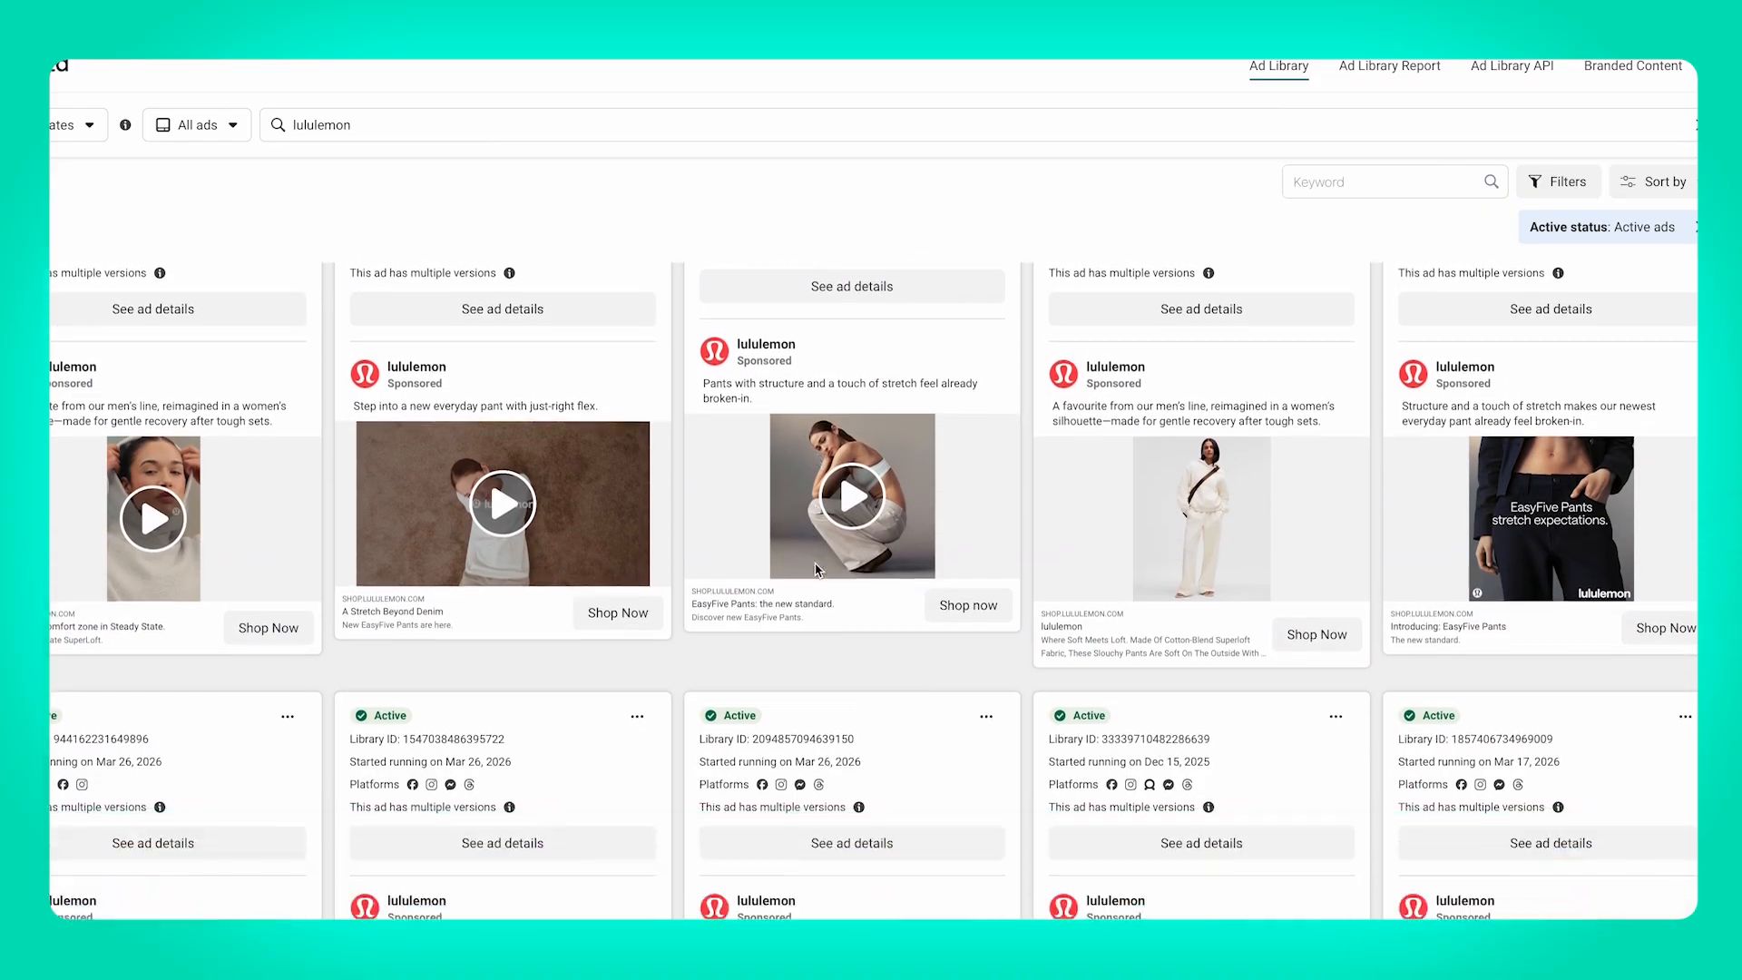
{"action": "scroll", "coordinate": [815, 570], "scroll_direction": "up", "scroll_amount": 2}
{"action": "double_click", "coordinate": [738, 356]}
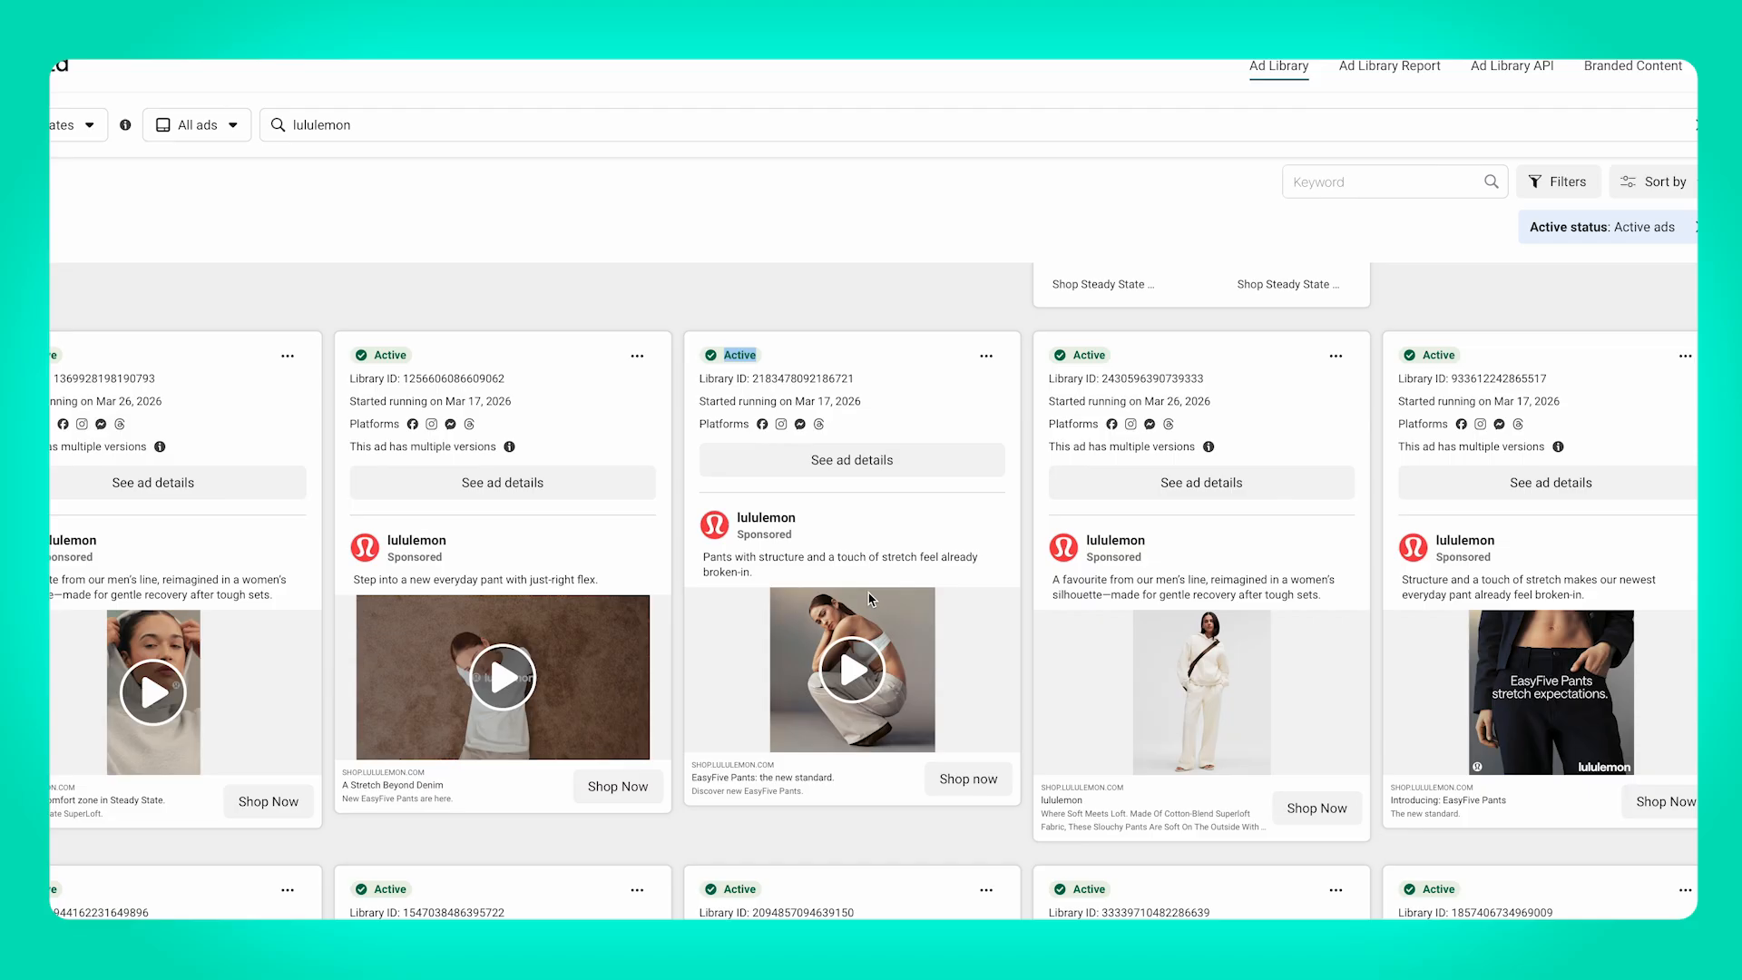
{"action": "left_click", "coordinate": [866, 680]}
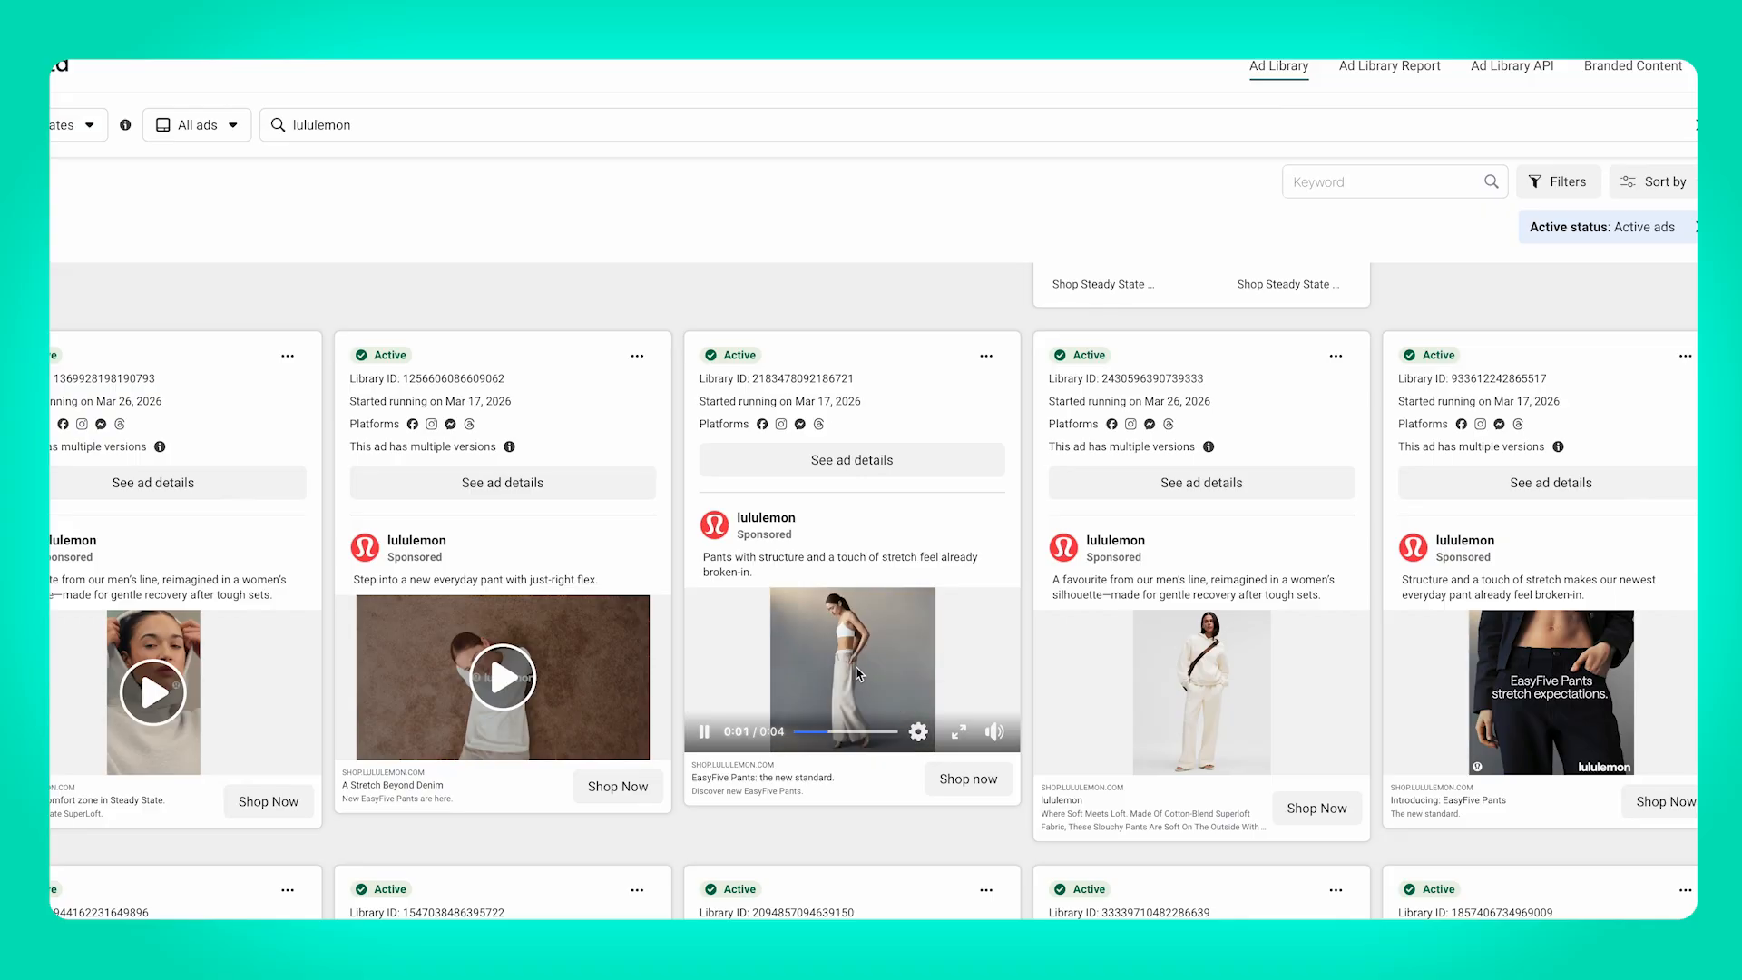
{"action": "mouse_move", "coordinate": [1005, 675]}
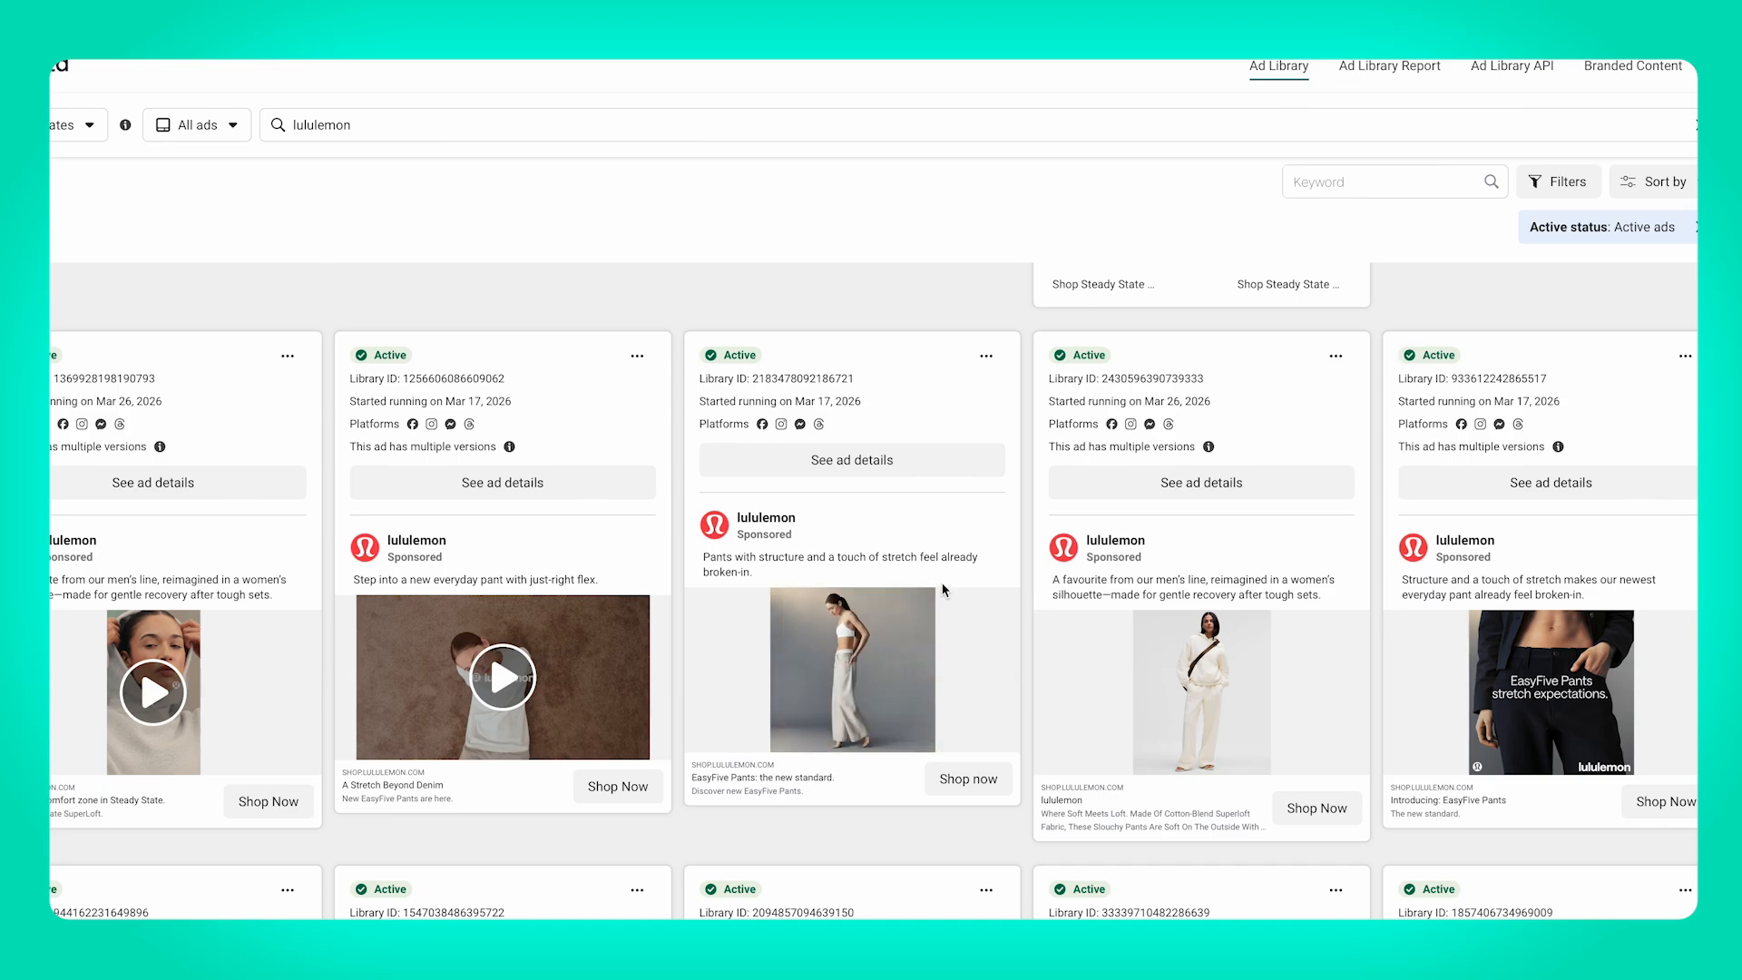
{"action": "left_click", "coordinate": [523, 665]}
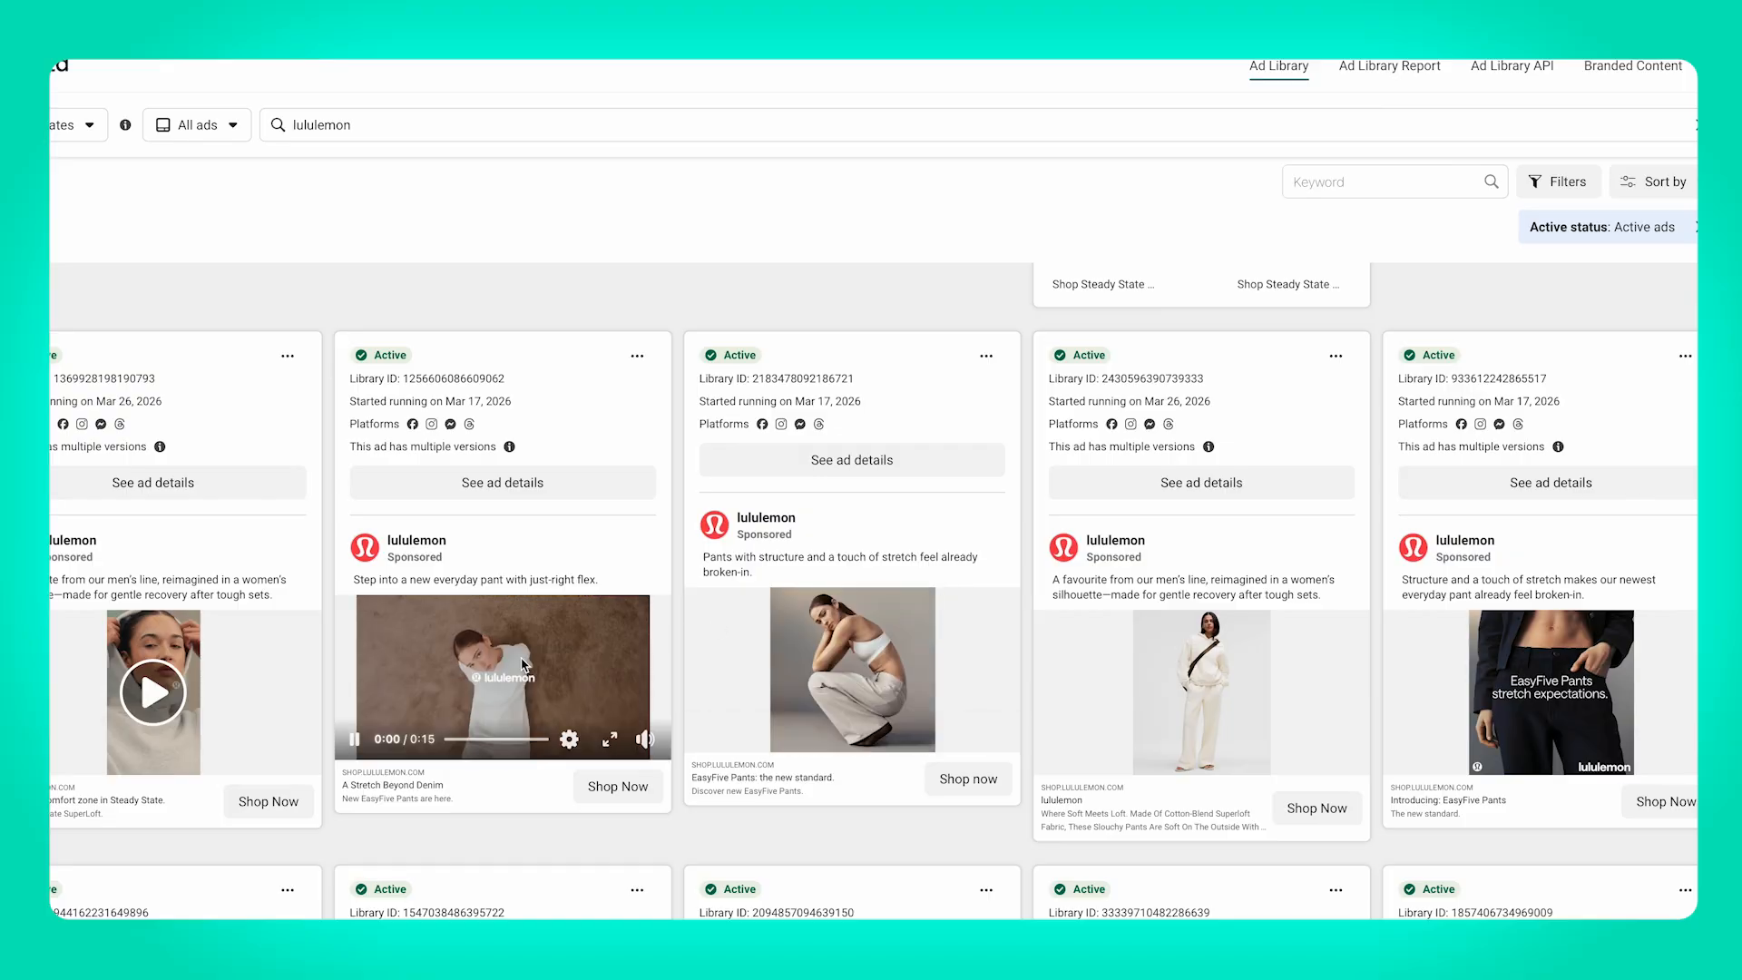
- Browse further through lululemon's active ads, comparing product images, creator videos and low-impression ads for creative ideas
{"action": "scroll", "coordinate": [595, 646], "scroll_direction": "down", "scroll_amount": 6}
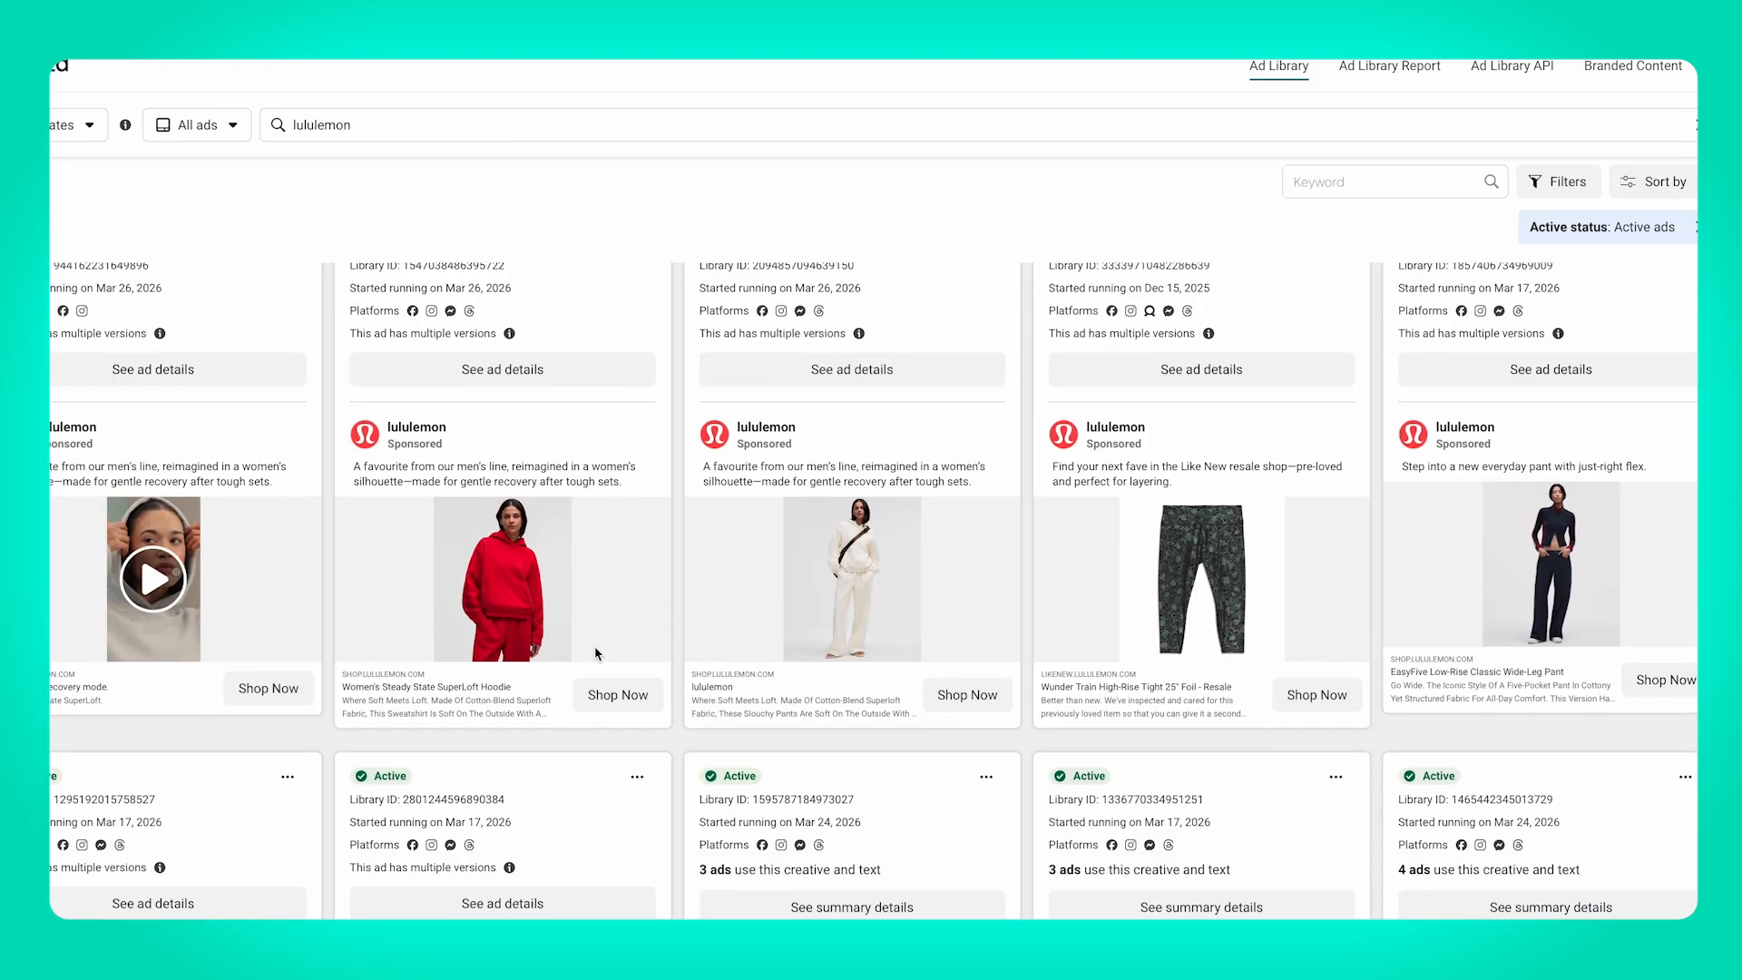
{"action": "scroll", "coordinate": [596, 654], "scroll_direction": "up", "scroll_amount": 10}
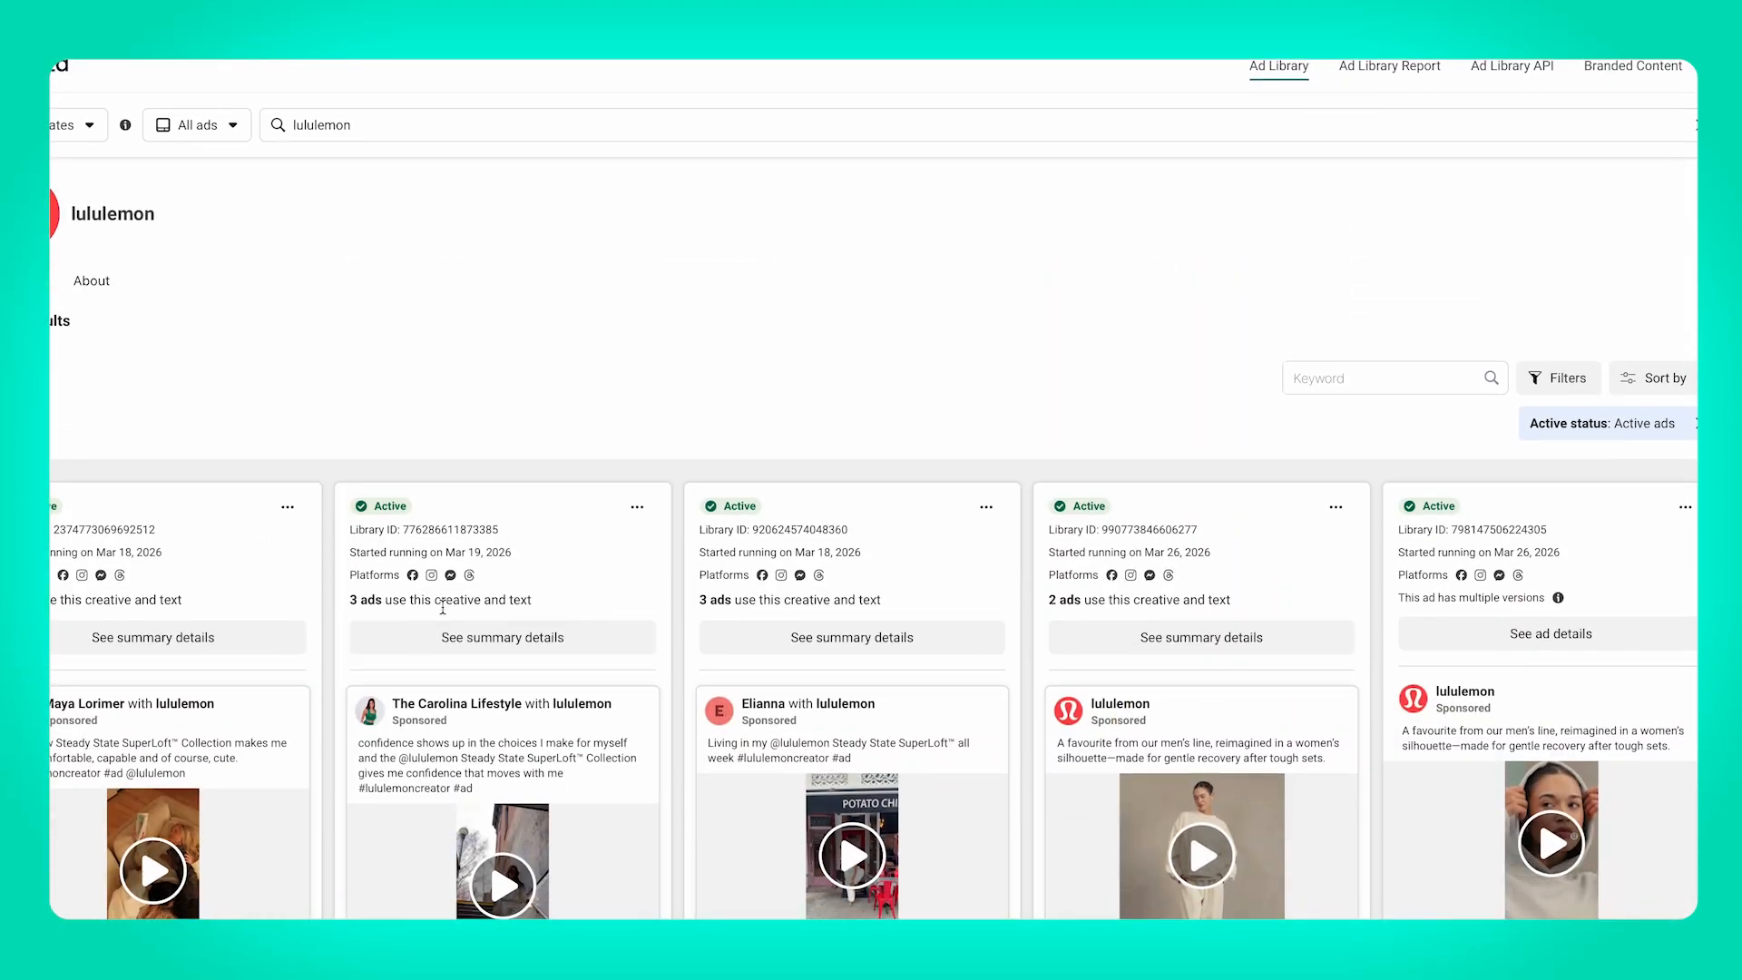
{"action": "scroll", "coordinate": [590, 613], "scroll_direction": "down", "scroll_amount": 7}
{"action": "scroll", "coordinate": [505, 611], "scroll_direction": "down", "scroll_amount": 5}
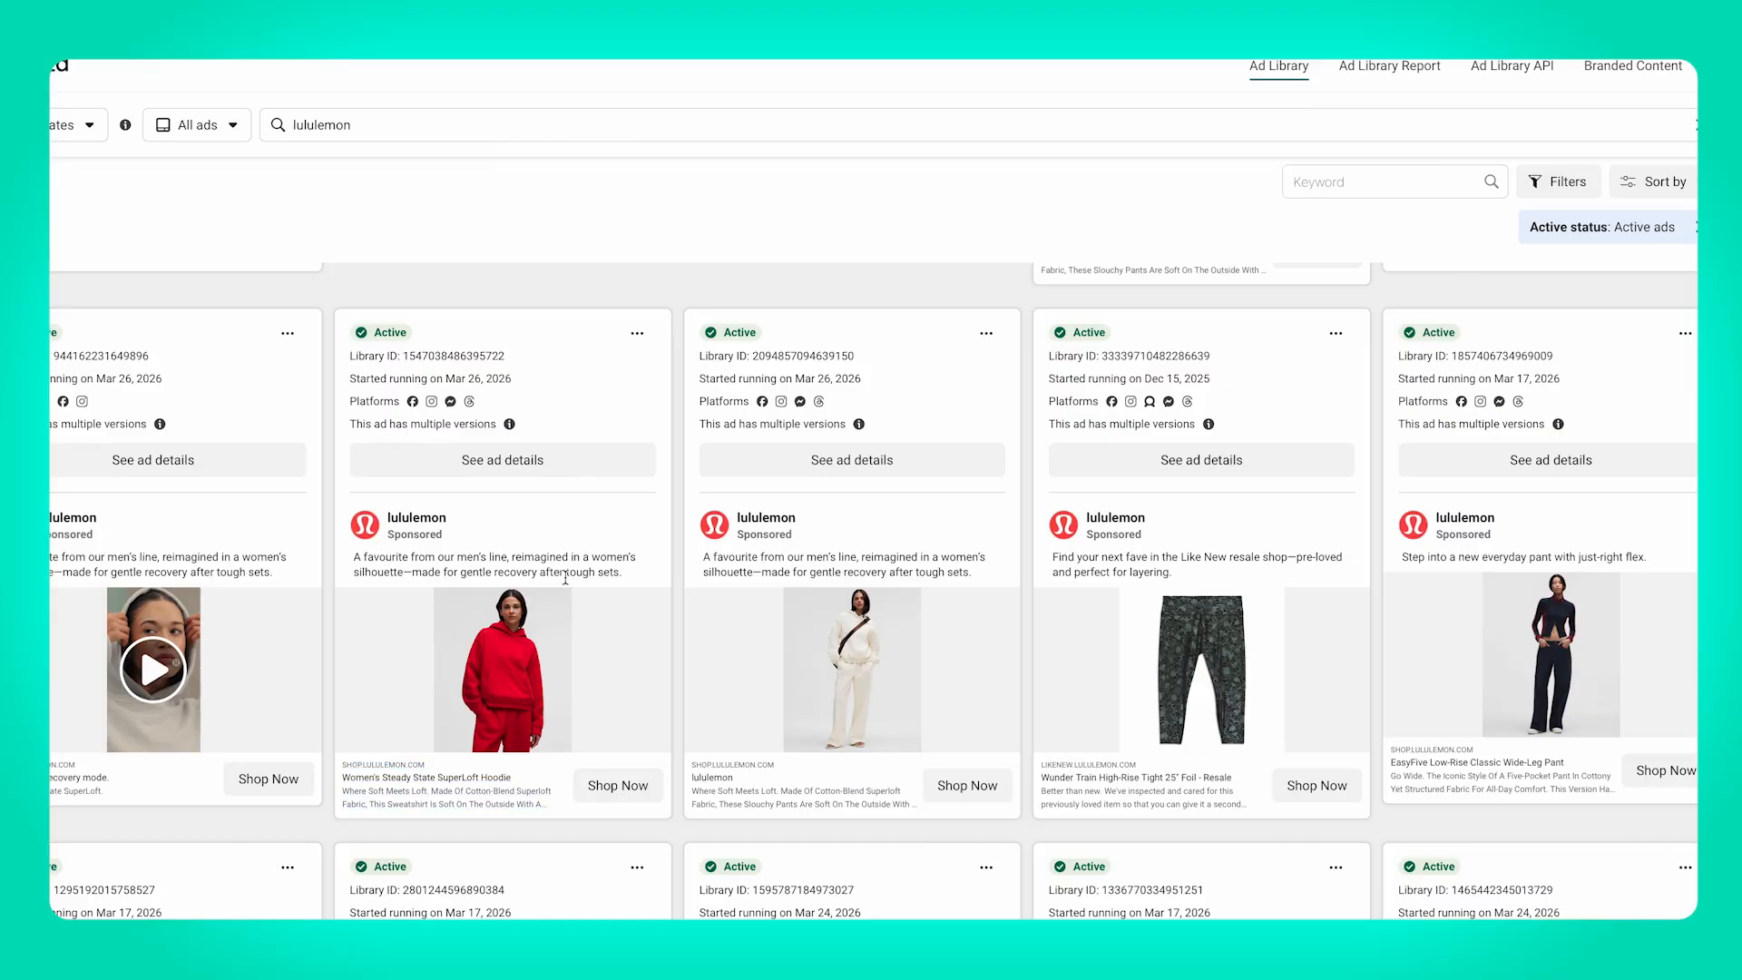
{"action": "scroll", "coordinate": [566, 577], "scroll_direction": "down", "scroll_amount": 5}
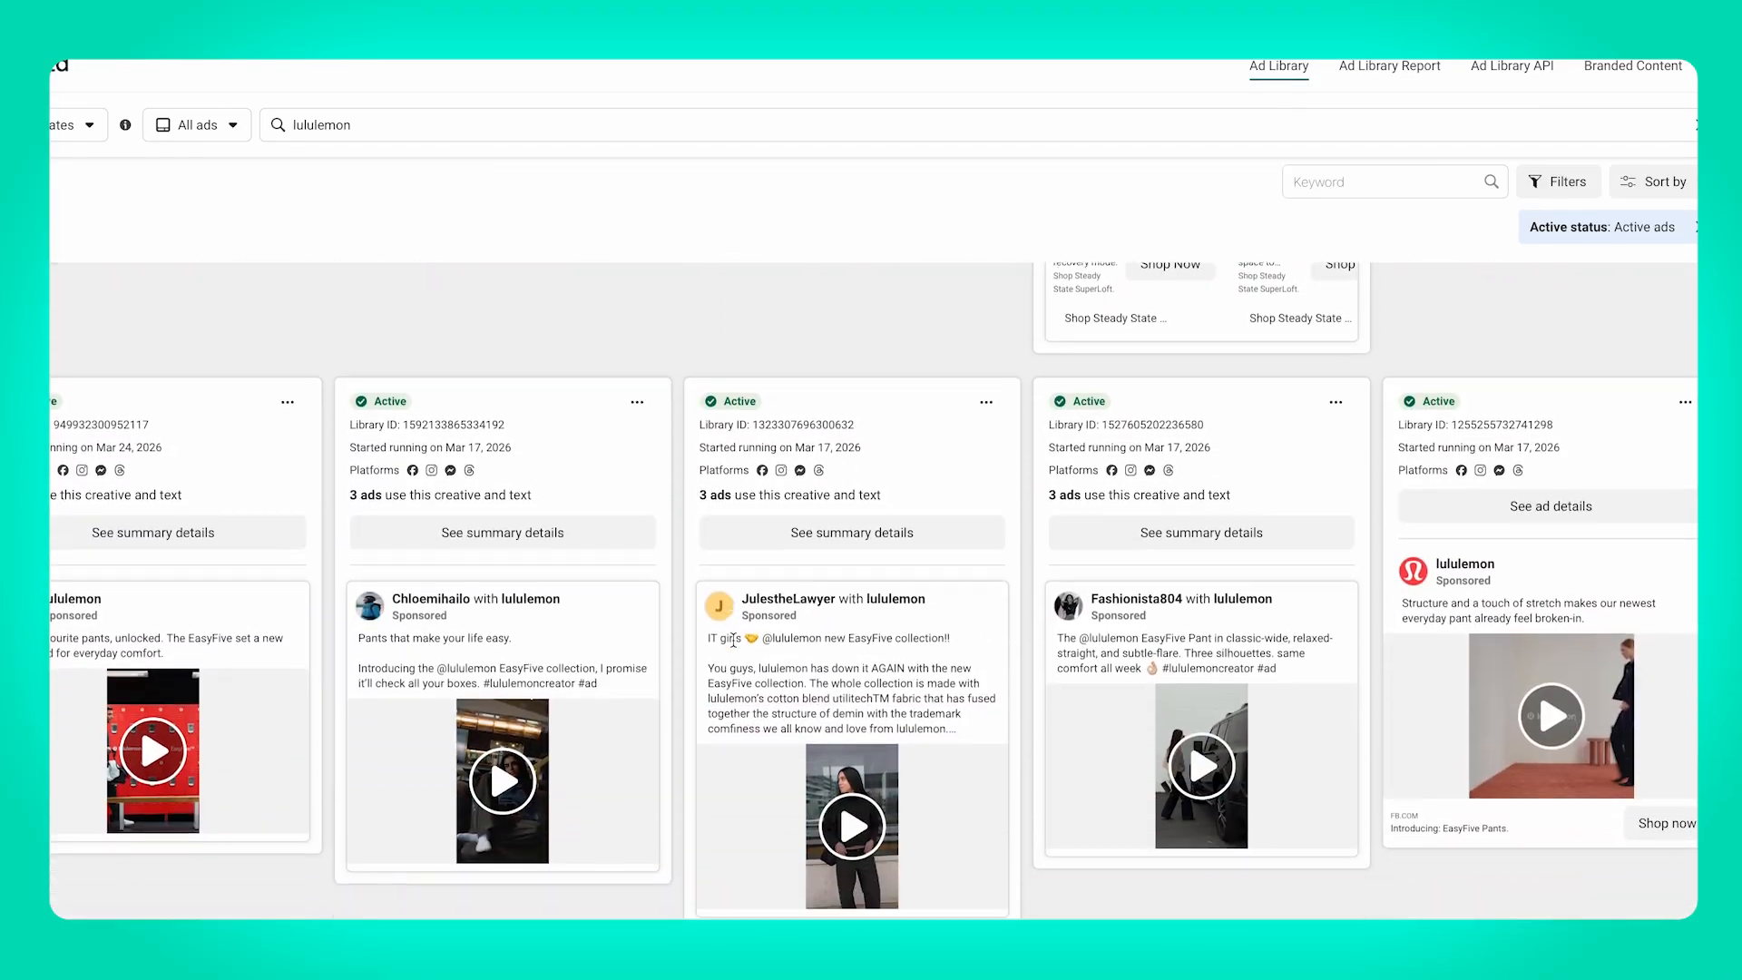
{"action": "scroll", "coordinate": [733, 640], "scroll_direction": "down", "scroll_amount": 10}
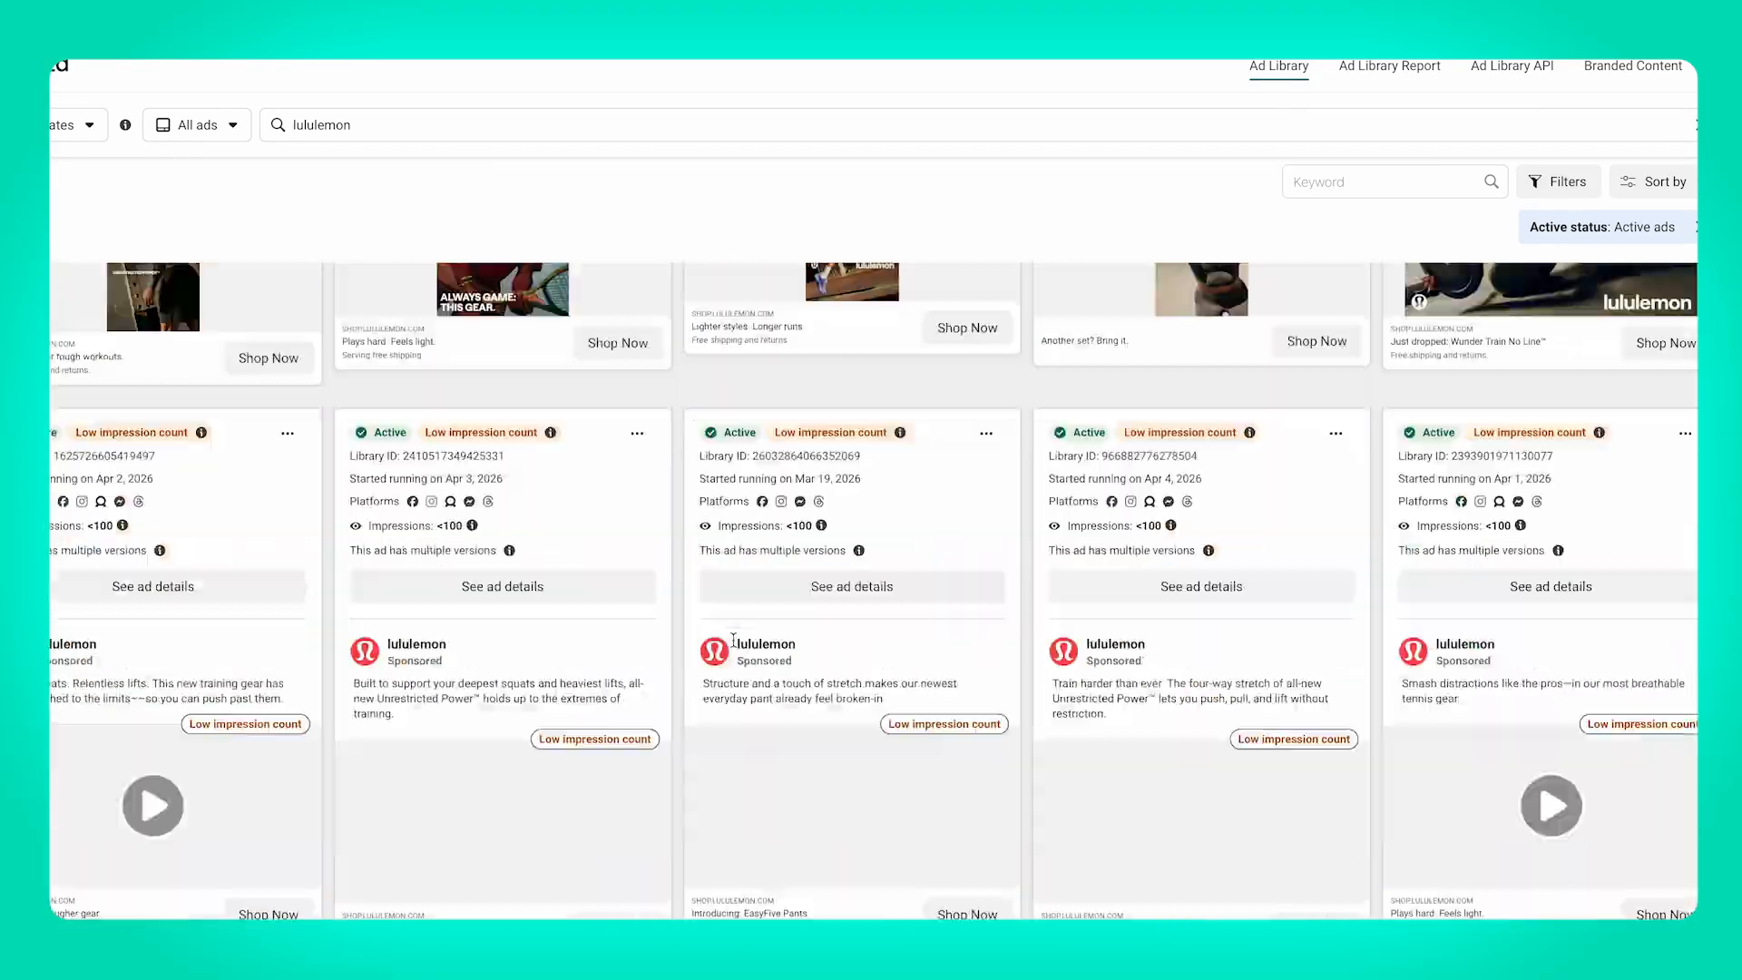
{"action": "scroll", "coordinate": [733, 641], "scroll_direction": "down", "scroll_amount": 10}
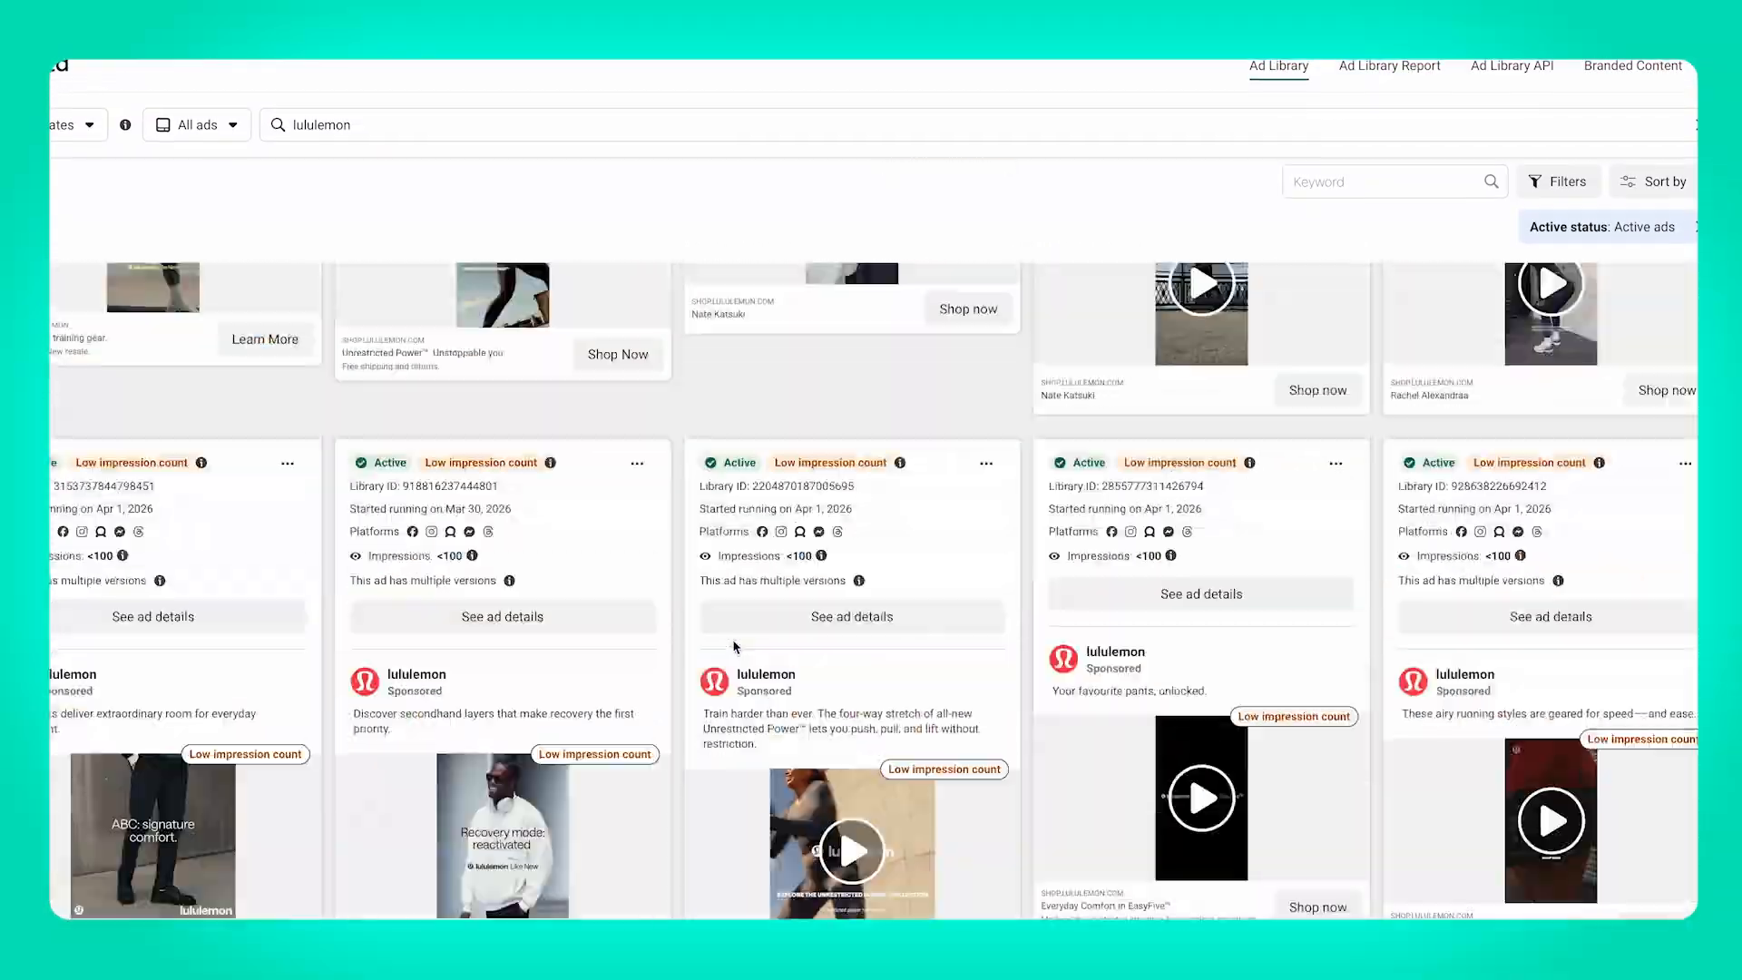
{"action": "scroll", "coordinate": [733, 647], "scroll_direction": "up", "scroll_amount": 20}
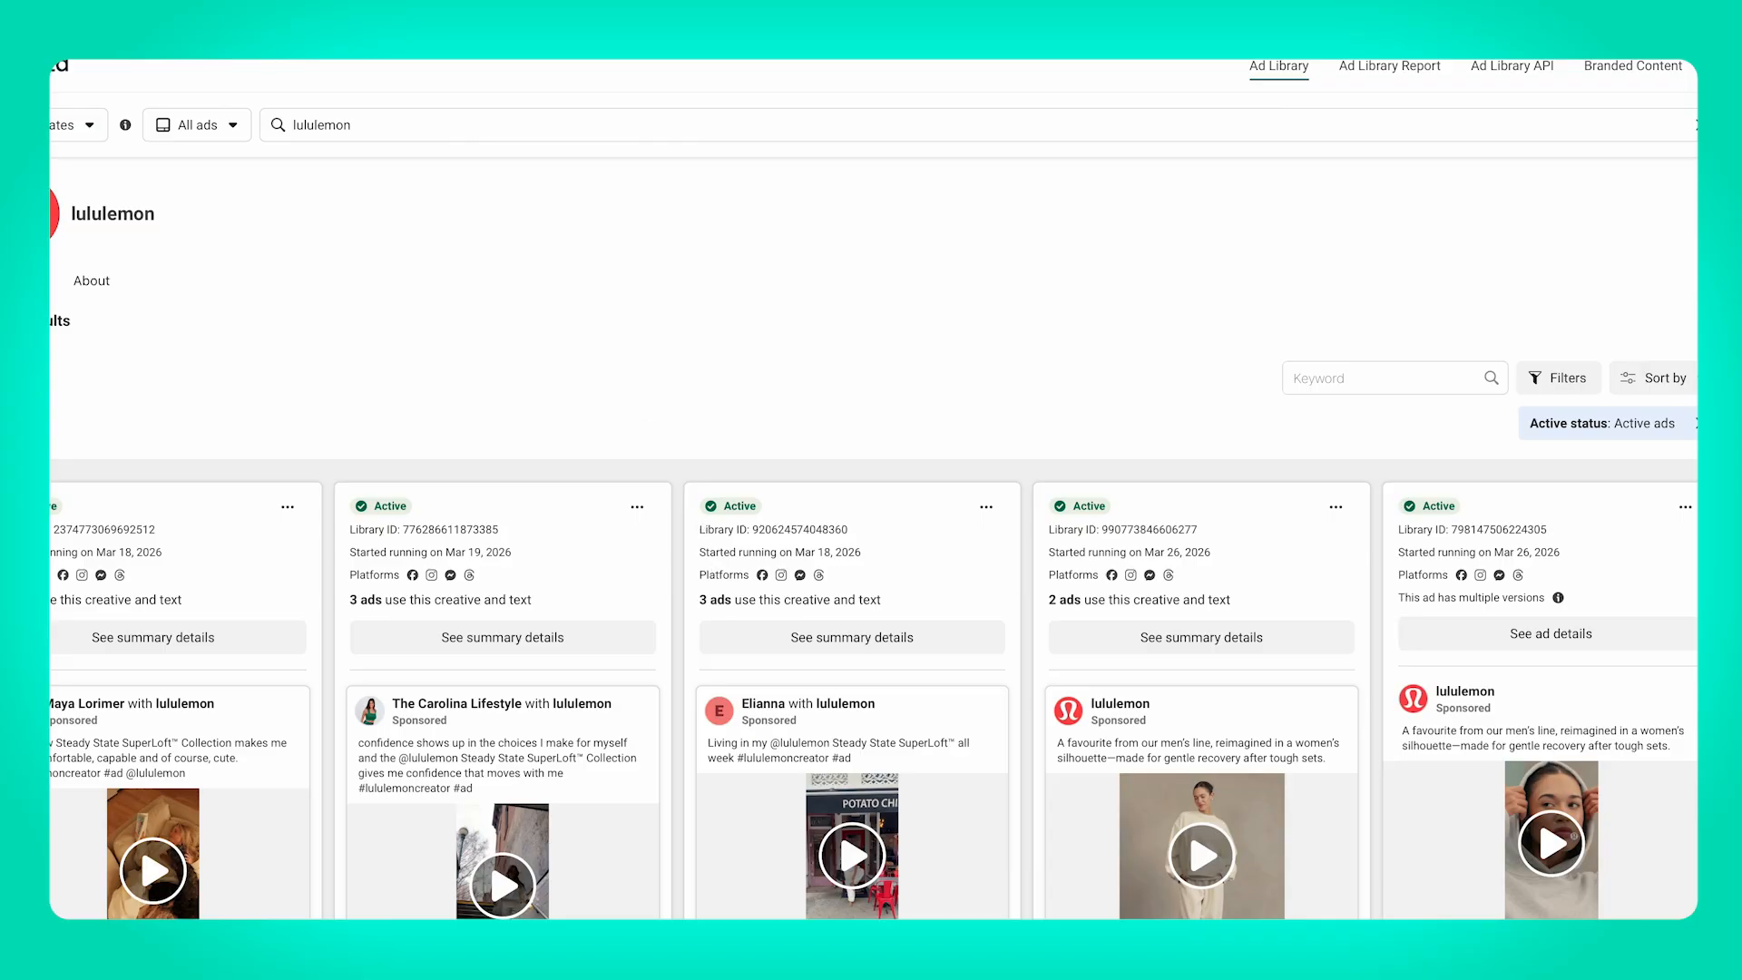
- Switch to the Gemini chat and send the prompt "CHANGE THE DRESS COLOR TO RED" for the $99 Dresses ad image
{"action": "left_click", "coordinate": [249, 28]}
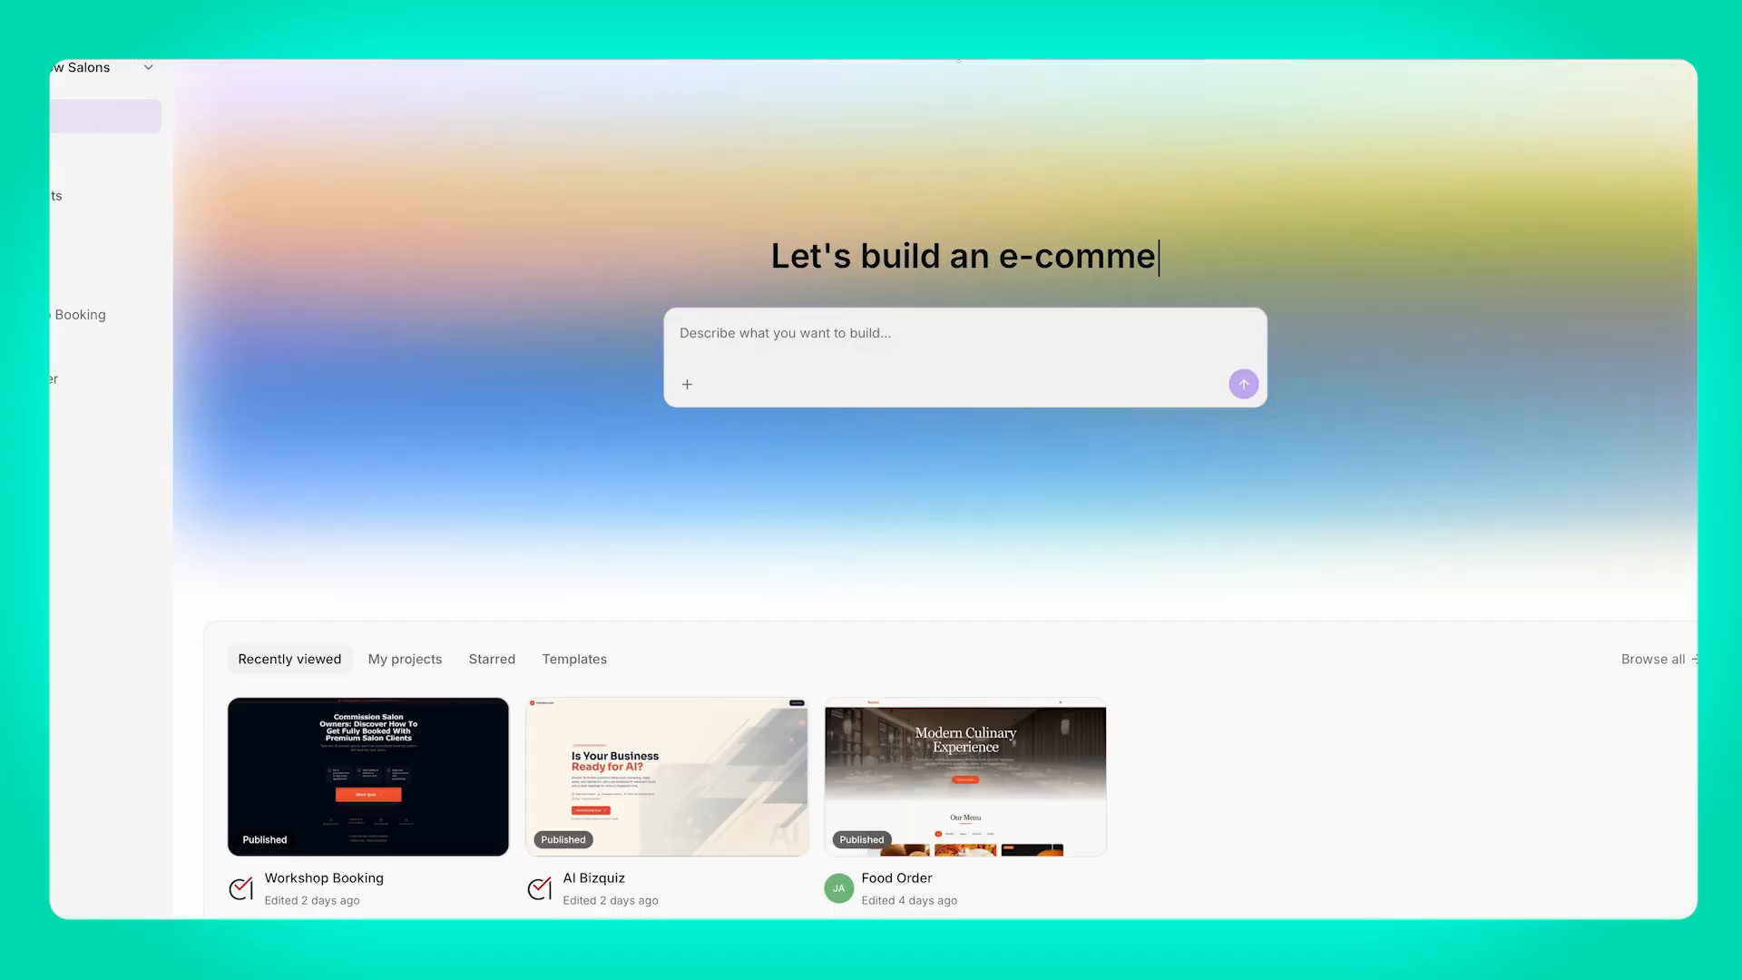
{"action": "left_click", "coordinate": [822, 32]}
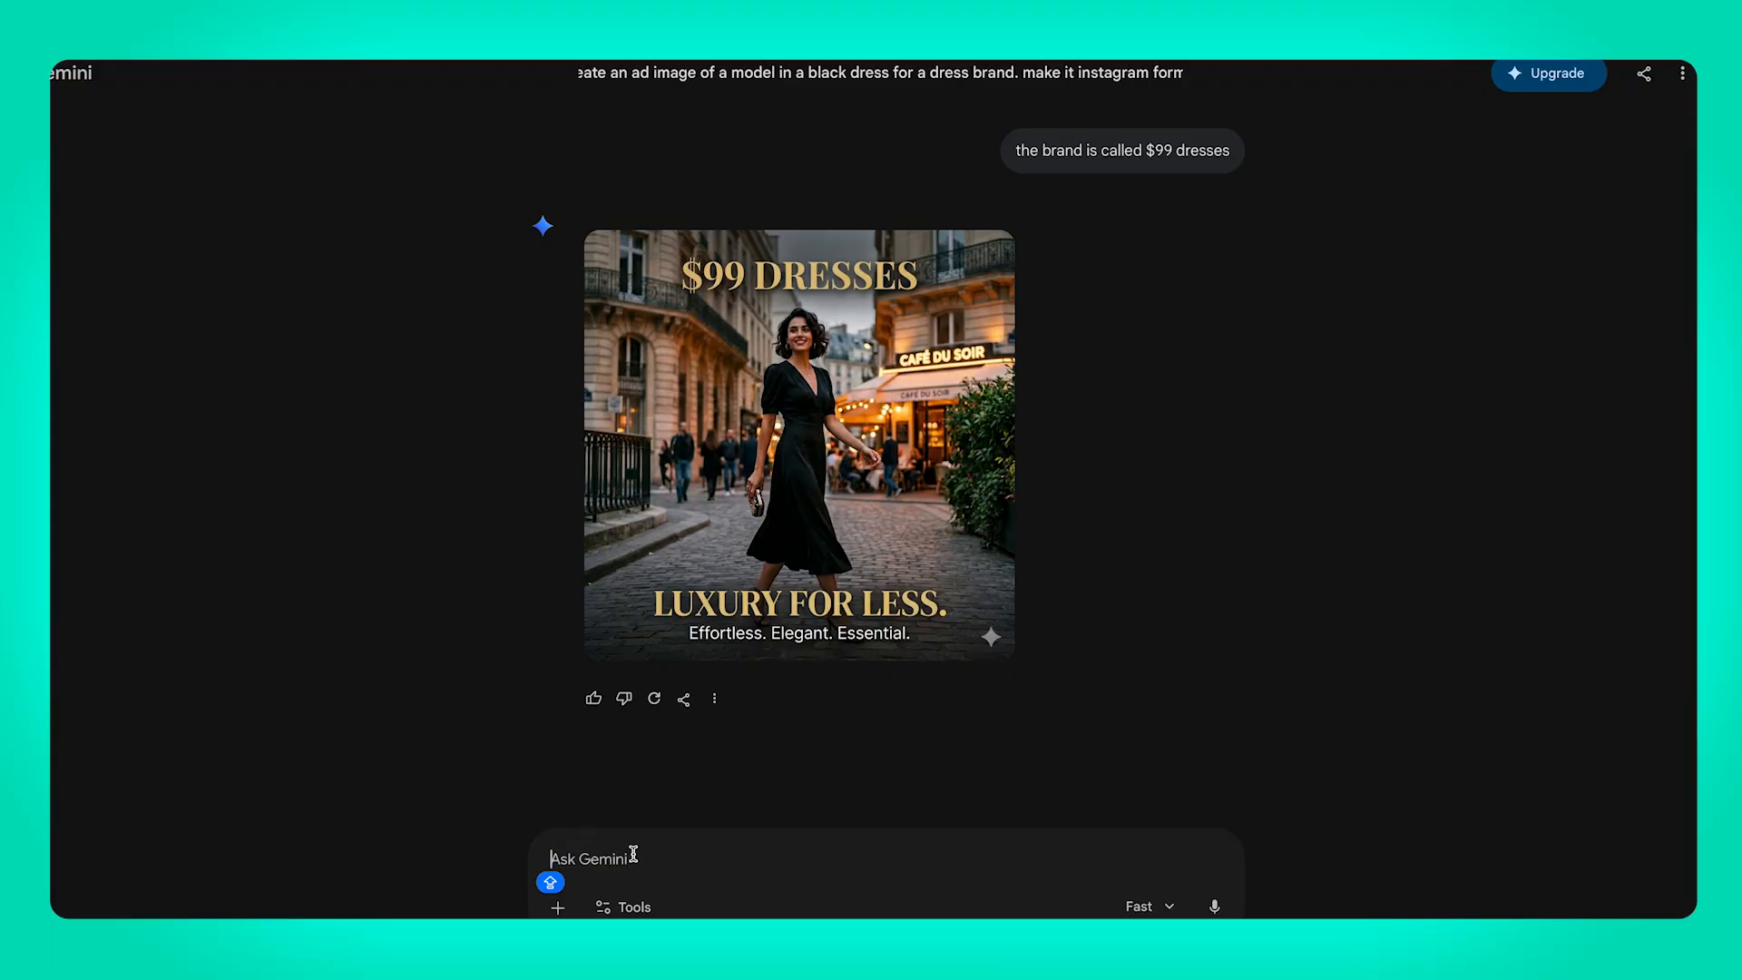
{"action": "type", "text": "CHANGE TYHE"}
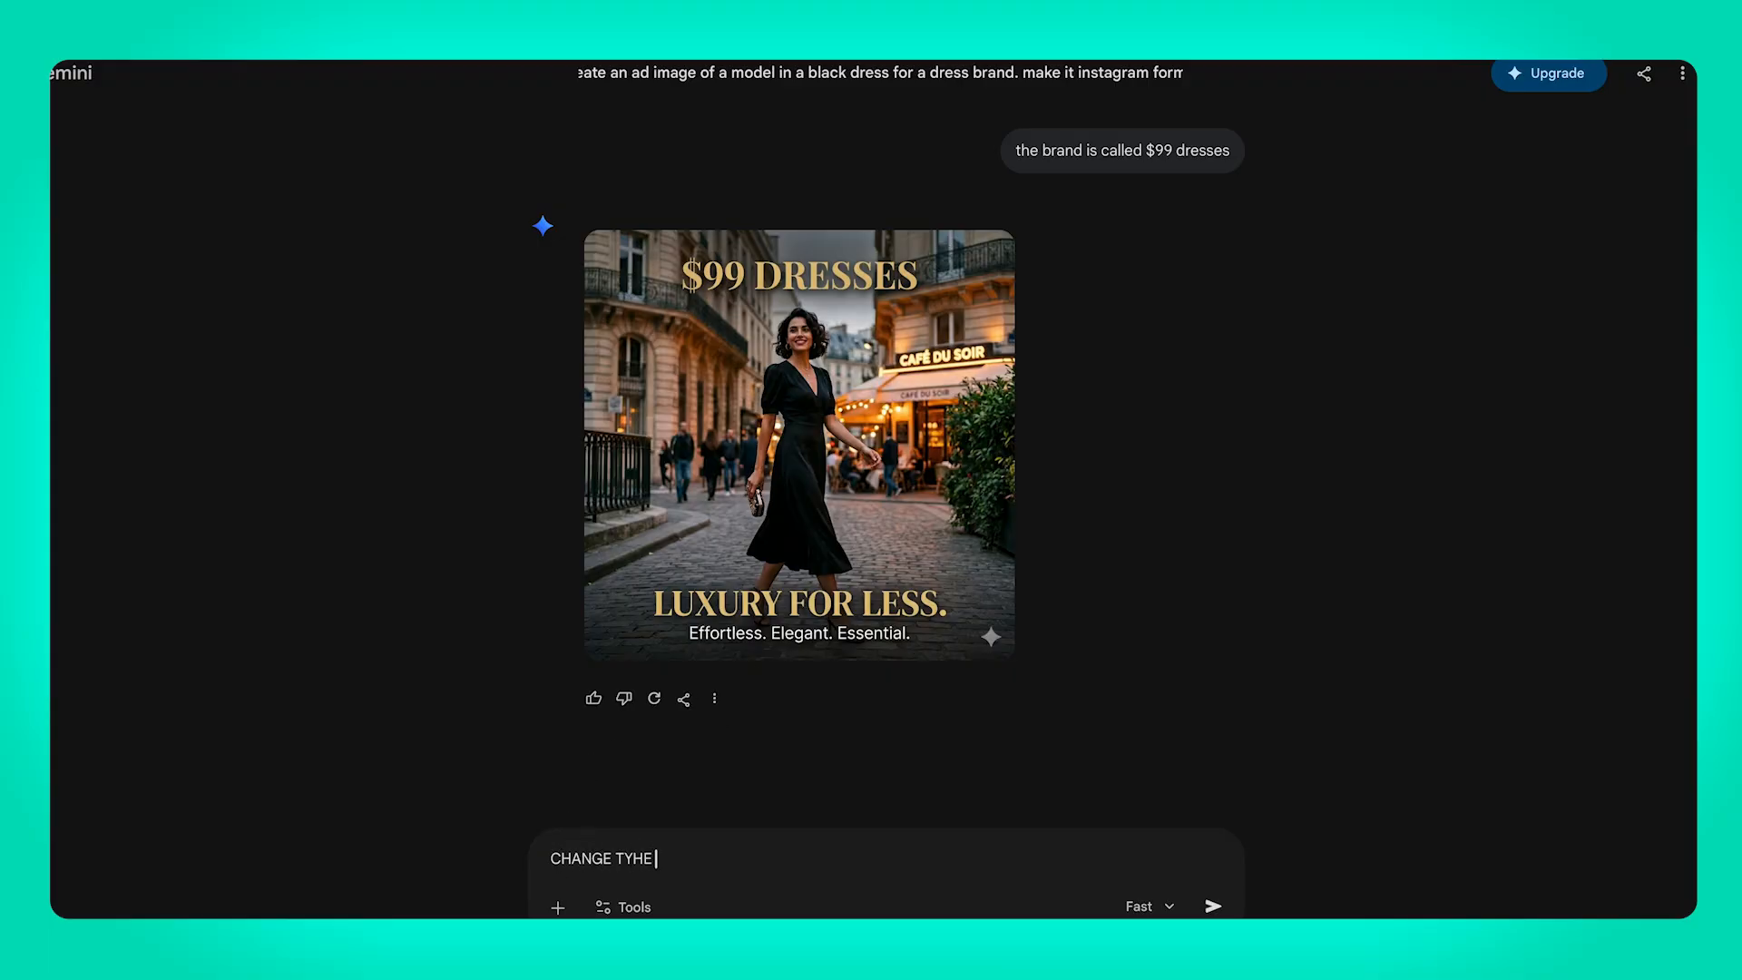
{"action": "type", "text": " DRESS"}
{"action": "key", "text": "BackSpace"}
{"action": "key", "text": "BackSpace"}
{"action": "key", "text": "BackSpace"}
{"action": "key", "text": "BackSpace"}
{"action": "key", "text": "BackSpace"}
{"action": "key", "text": "BackSpace"}
{"action": "key", "text": "BackSpace"}
{"action": "key", "text": "BackSpace"}
{"action": "key", "text": "BackSpace"}
{"action": "type", "text": "HE C"}
{"action": "type", "text": "RESS"}
{"action": "key", "text": "BackSpace"}
{"action": "key", "text": "BackSpace"}
{"action": "type", "text": "SS COLOR TO RE"}
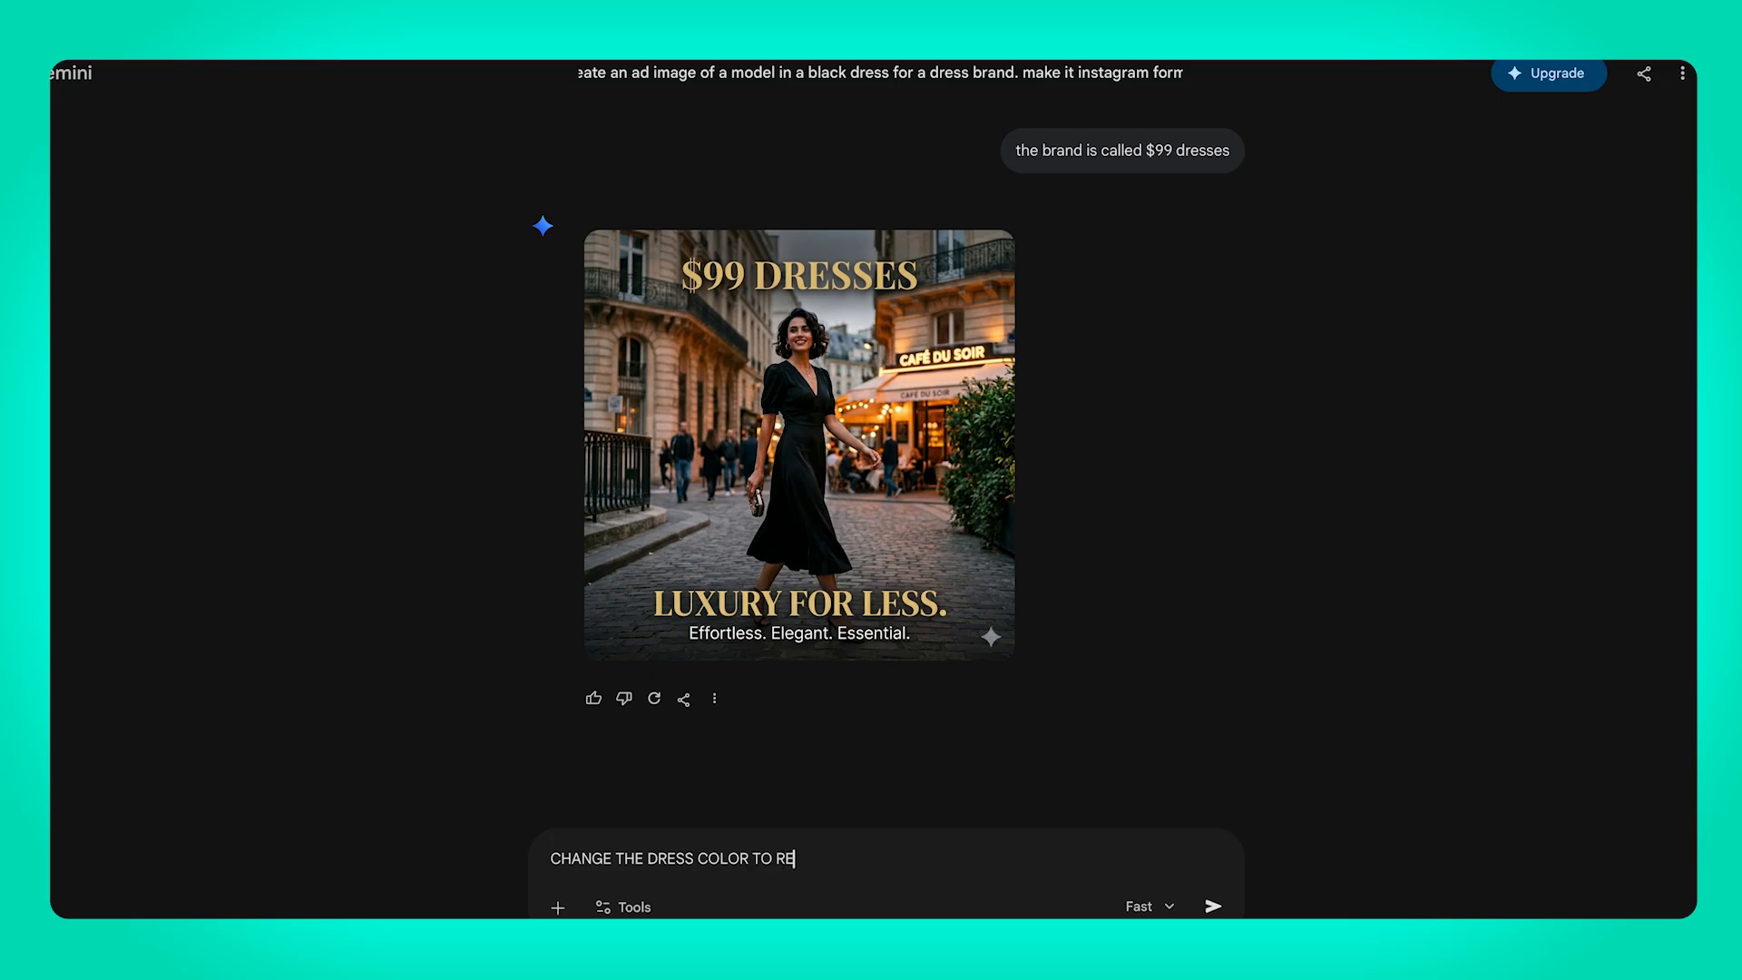
{"action": "type", "text": "D"}
{"action": "key", "text": "Return"}
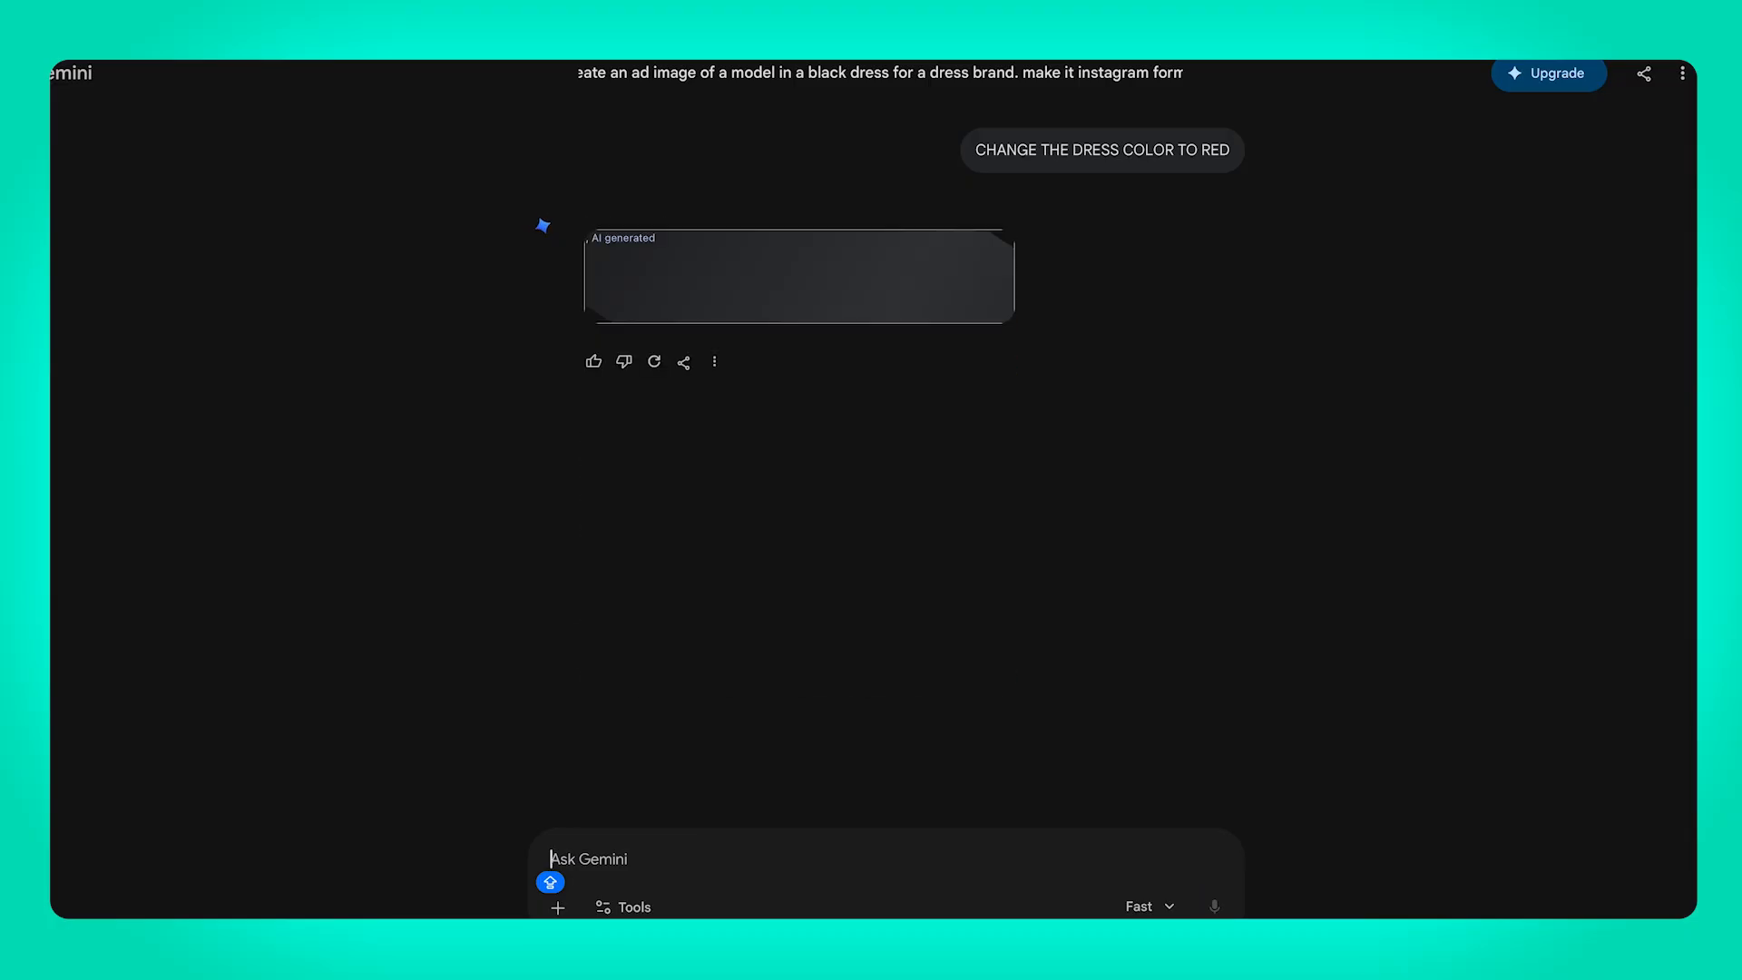
- Compare the red-dress ad image with the earlier prompts and versions, and download the red-dress image
{"action": "mouse_move", "coordinate": [869, 451]}
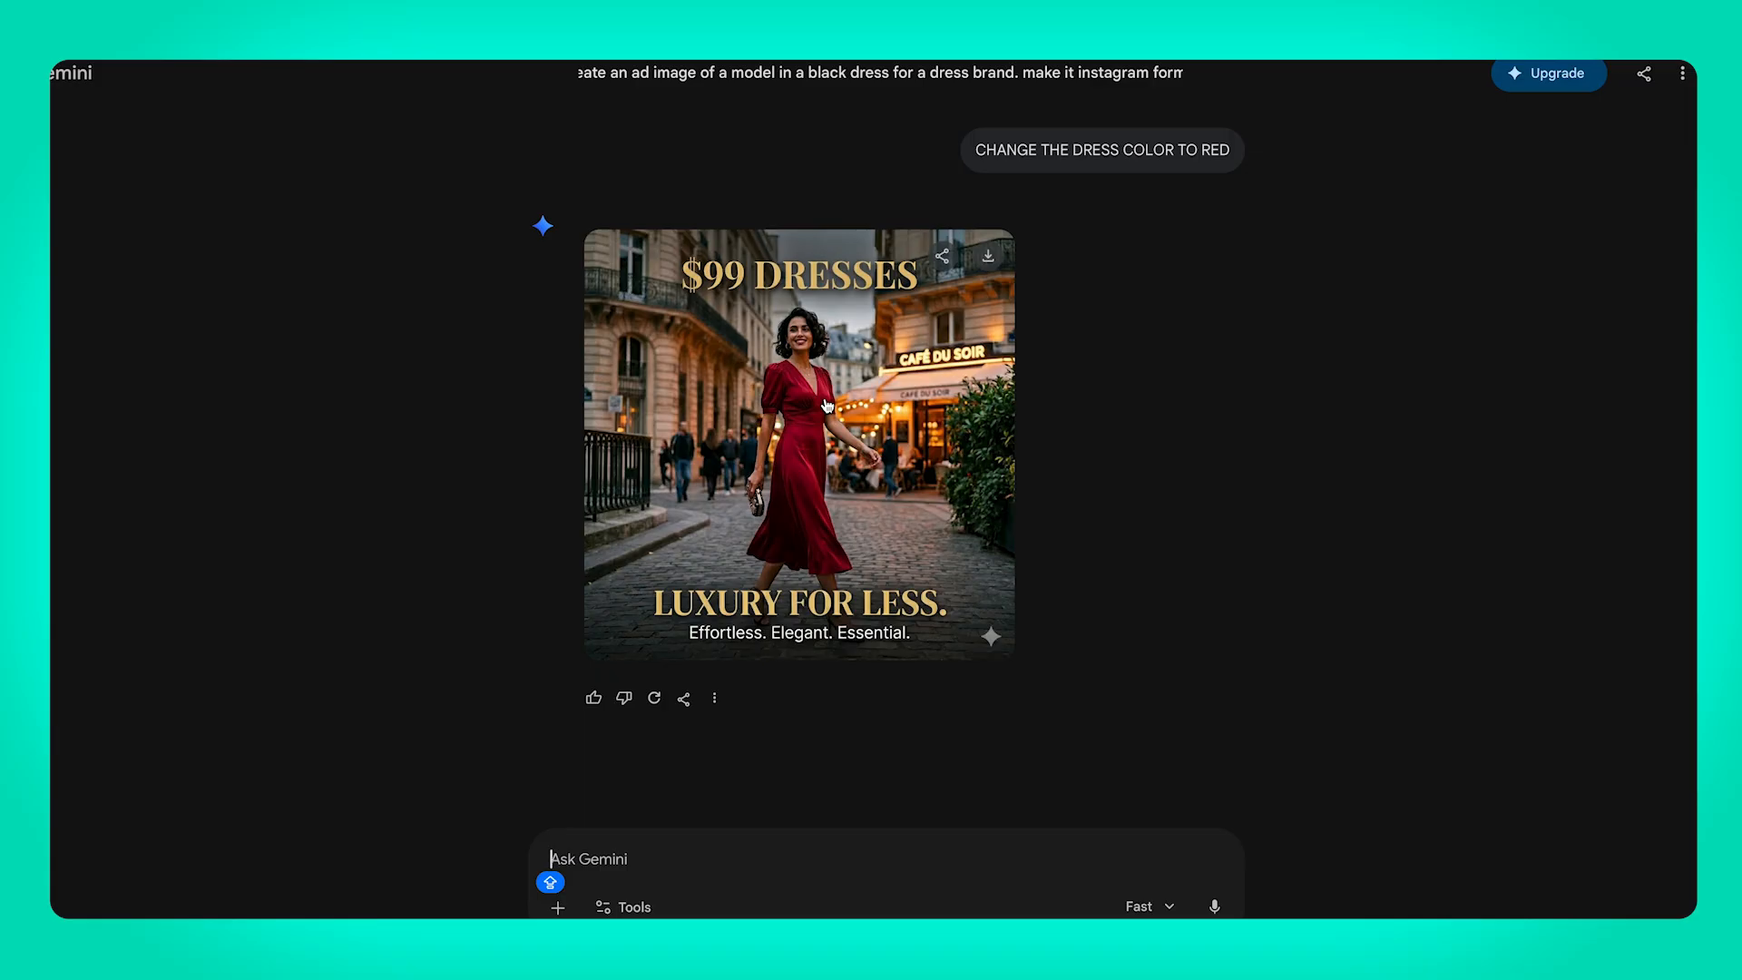
{"action": "scroll", "coordinate": [769, 354], "scroll_direction": "up", "scroll_amount": 5}
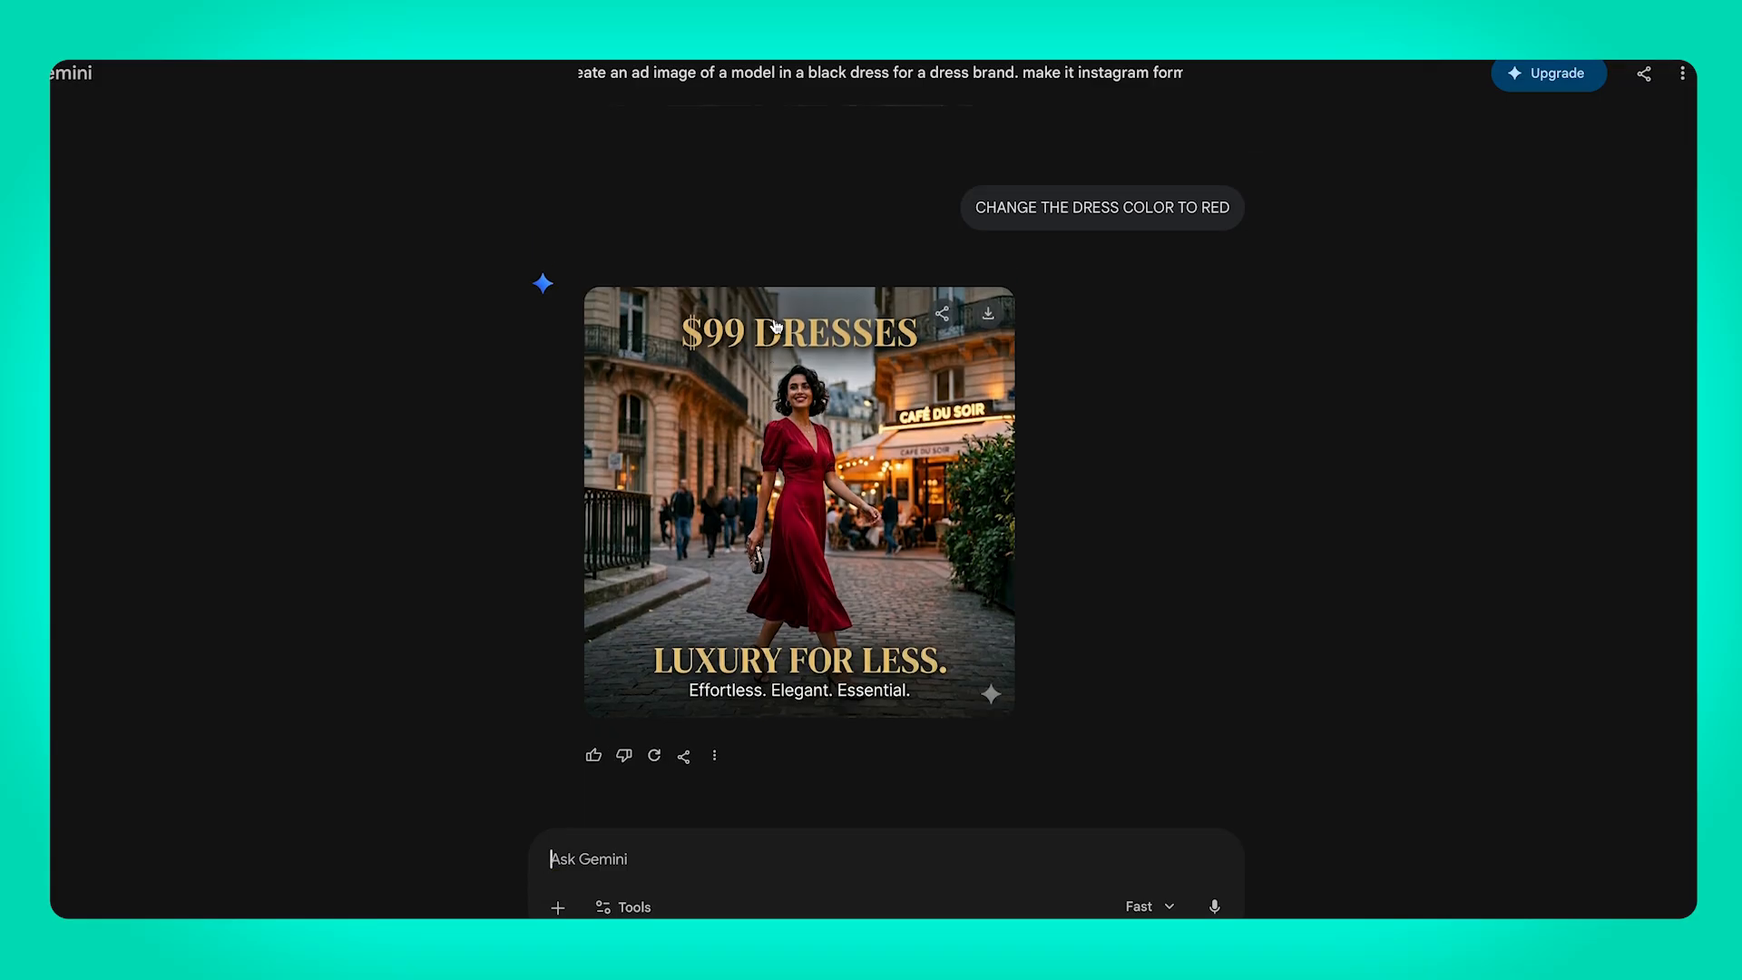
{"action": "scroll", "coordinate": [775, 325], "scroll_direction": "up", "scroll_amount": 2}
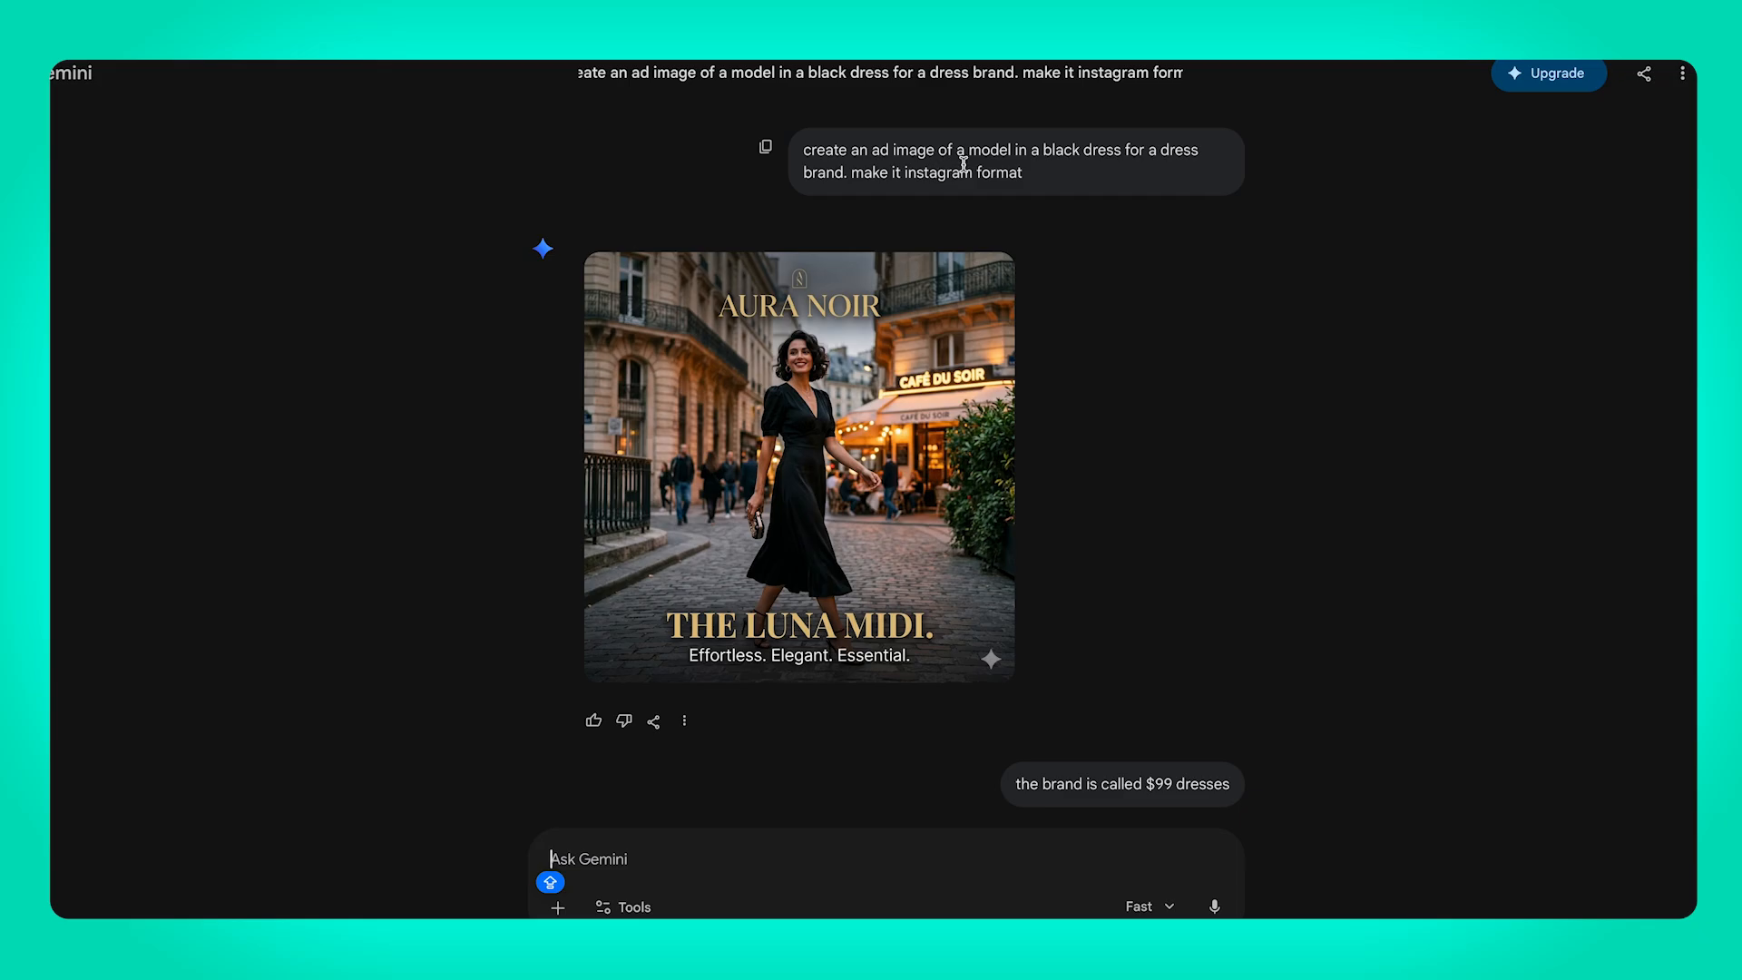
{"action": "scroll", "coordinate": [925, 257], "scroll_direction": "down", "scroll_amount": 3}
{"action": "scroll", "coordinate": [924, 259], "scroll_direction": "down", "scroll_amount": 9}
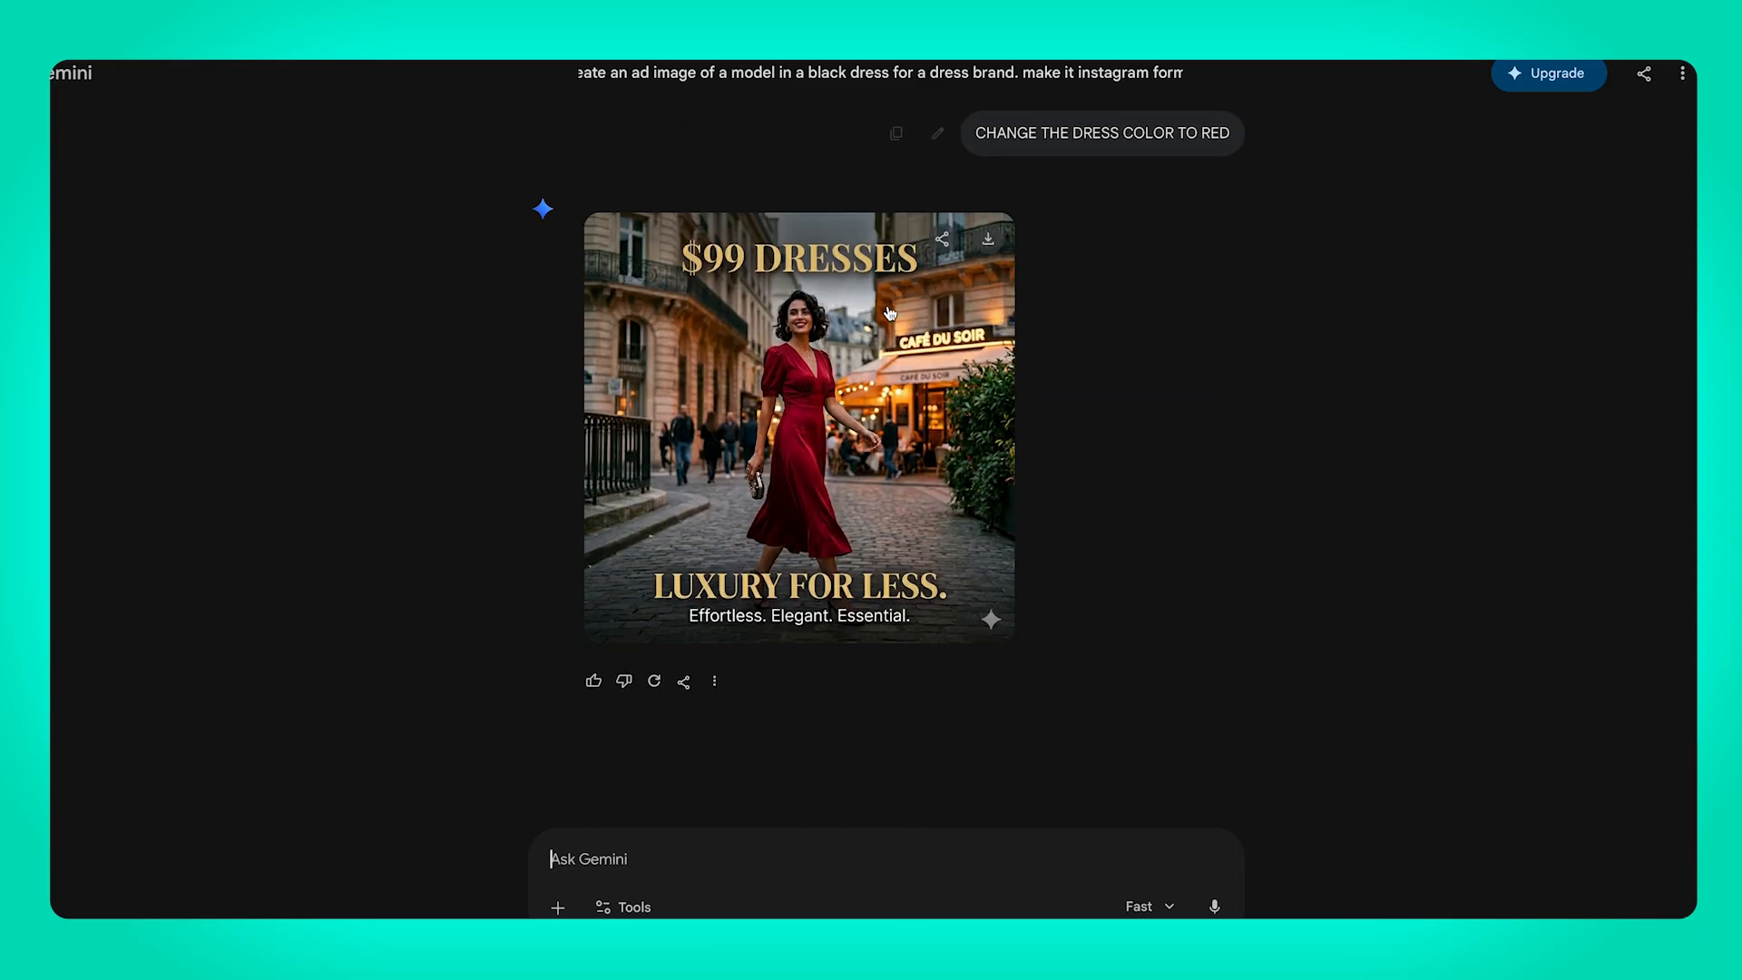
{"action": "left_click", "coordinate": [988, 245]}
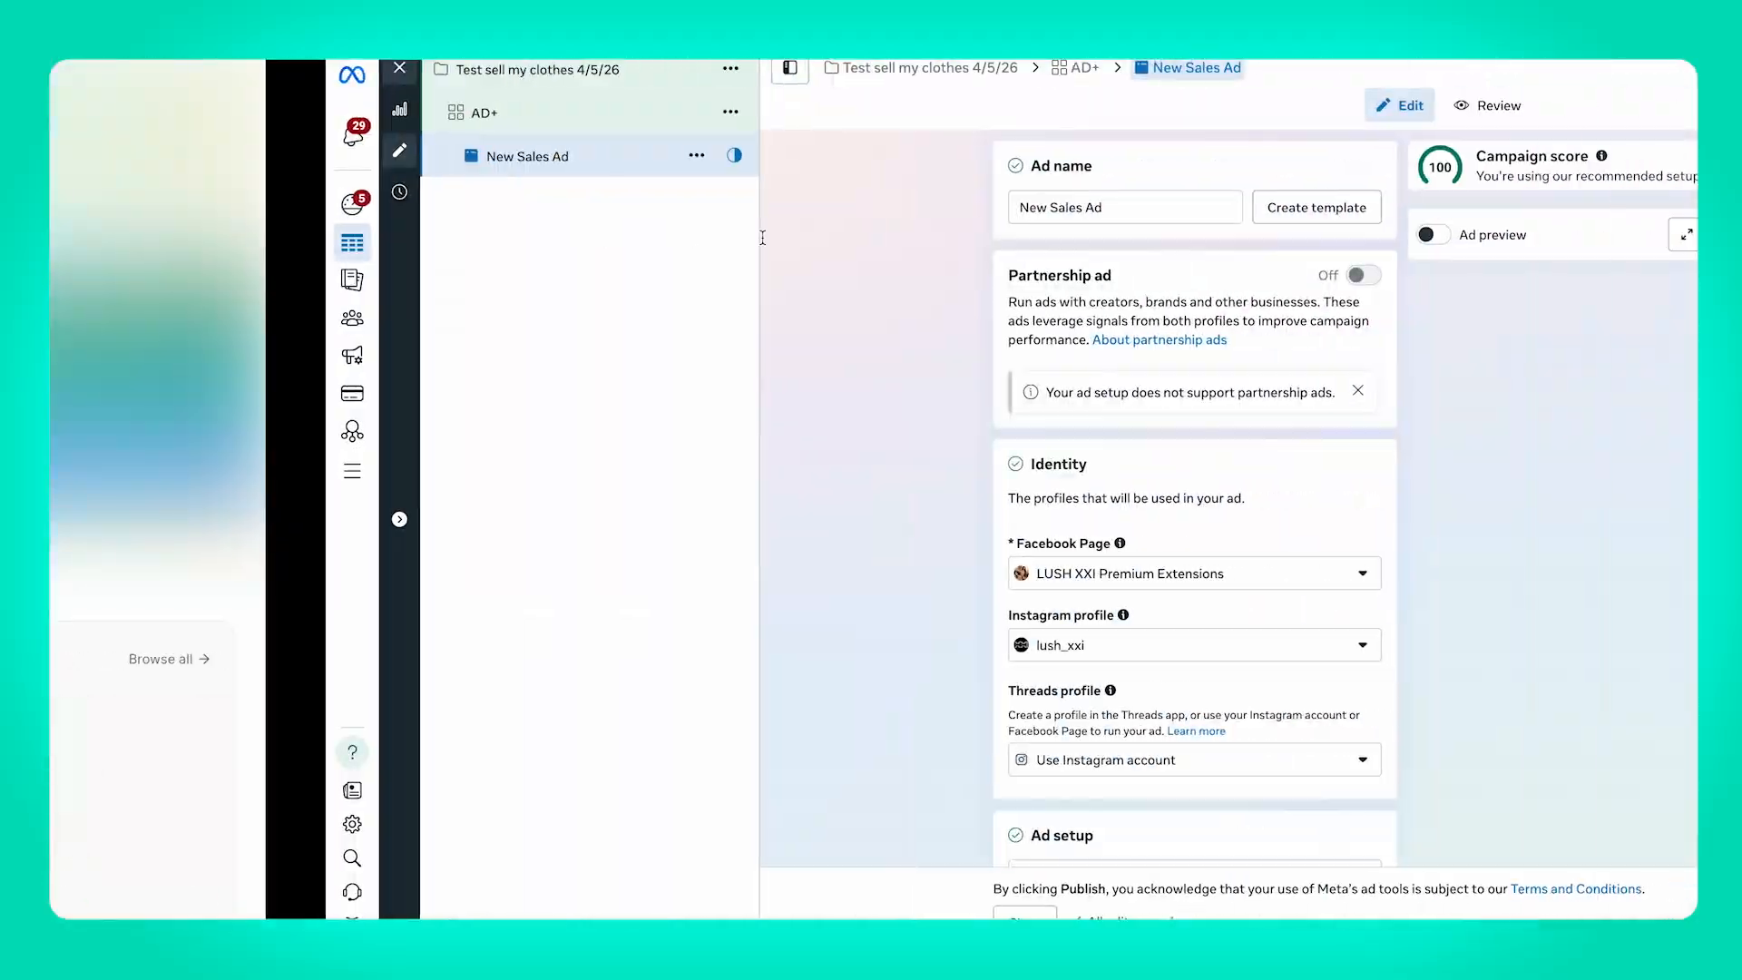
- Examine New Sales Ad's identity, media setup and format options in Meta Ads Manager, and expand the additional ad setup settings
{"action": "scroll", "coordinate": [750, 630], "scroll_direction": "down", "scroll_amount": 2}
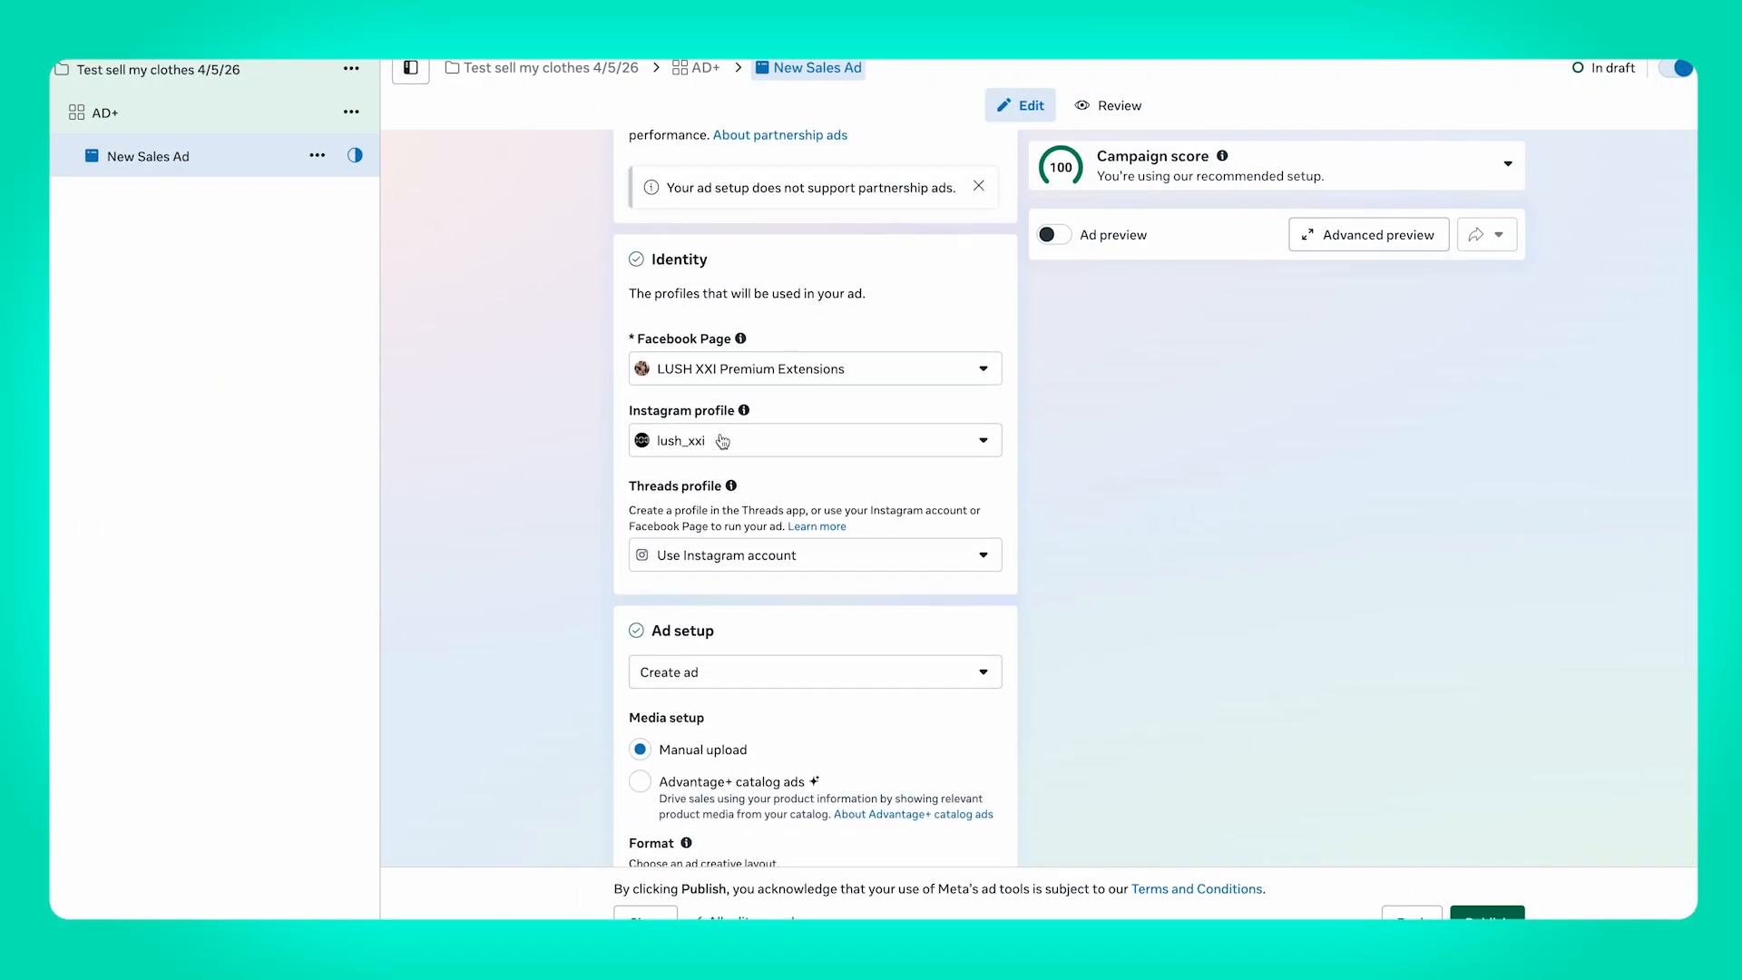
{"action": "scroll", "coordinate": [772, 476], "scroll_direction": "down", "scroll_amount": 2}
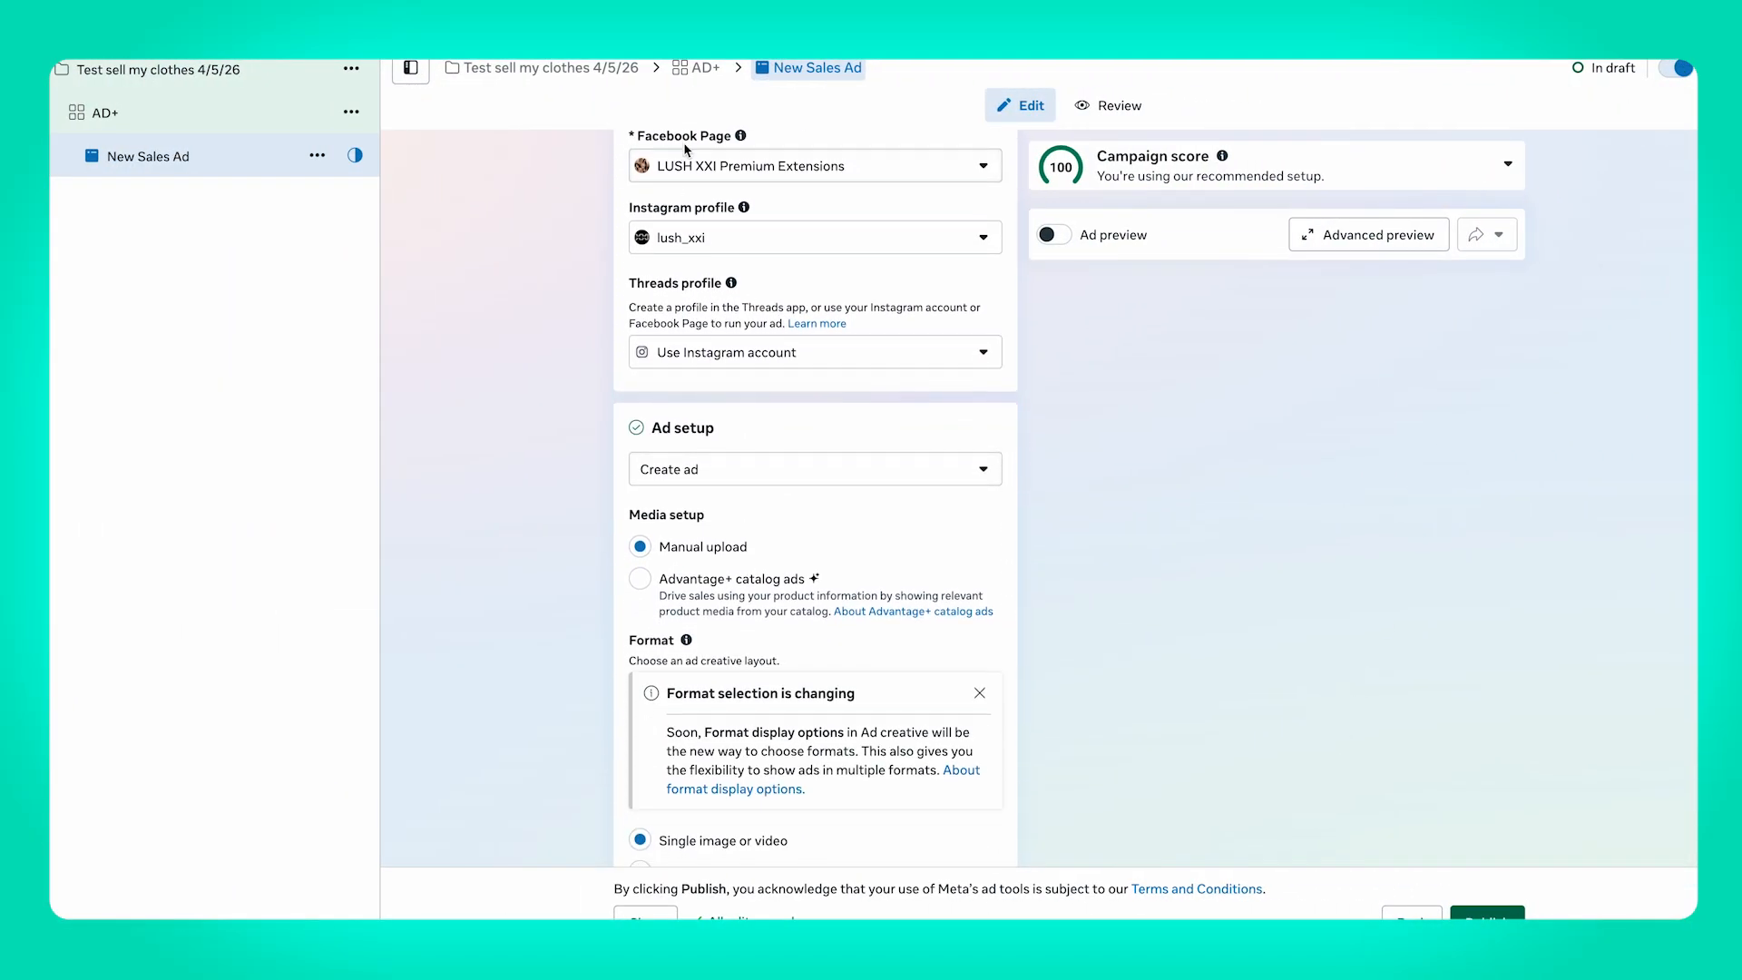
{"action": "scroll", "coordinate": [713, 458], "scroll_direction": "down", "scroll_amount": 1}
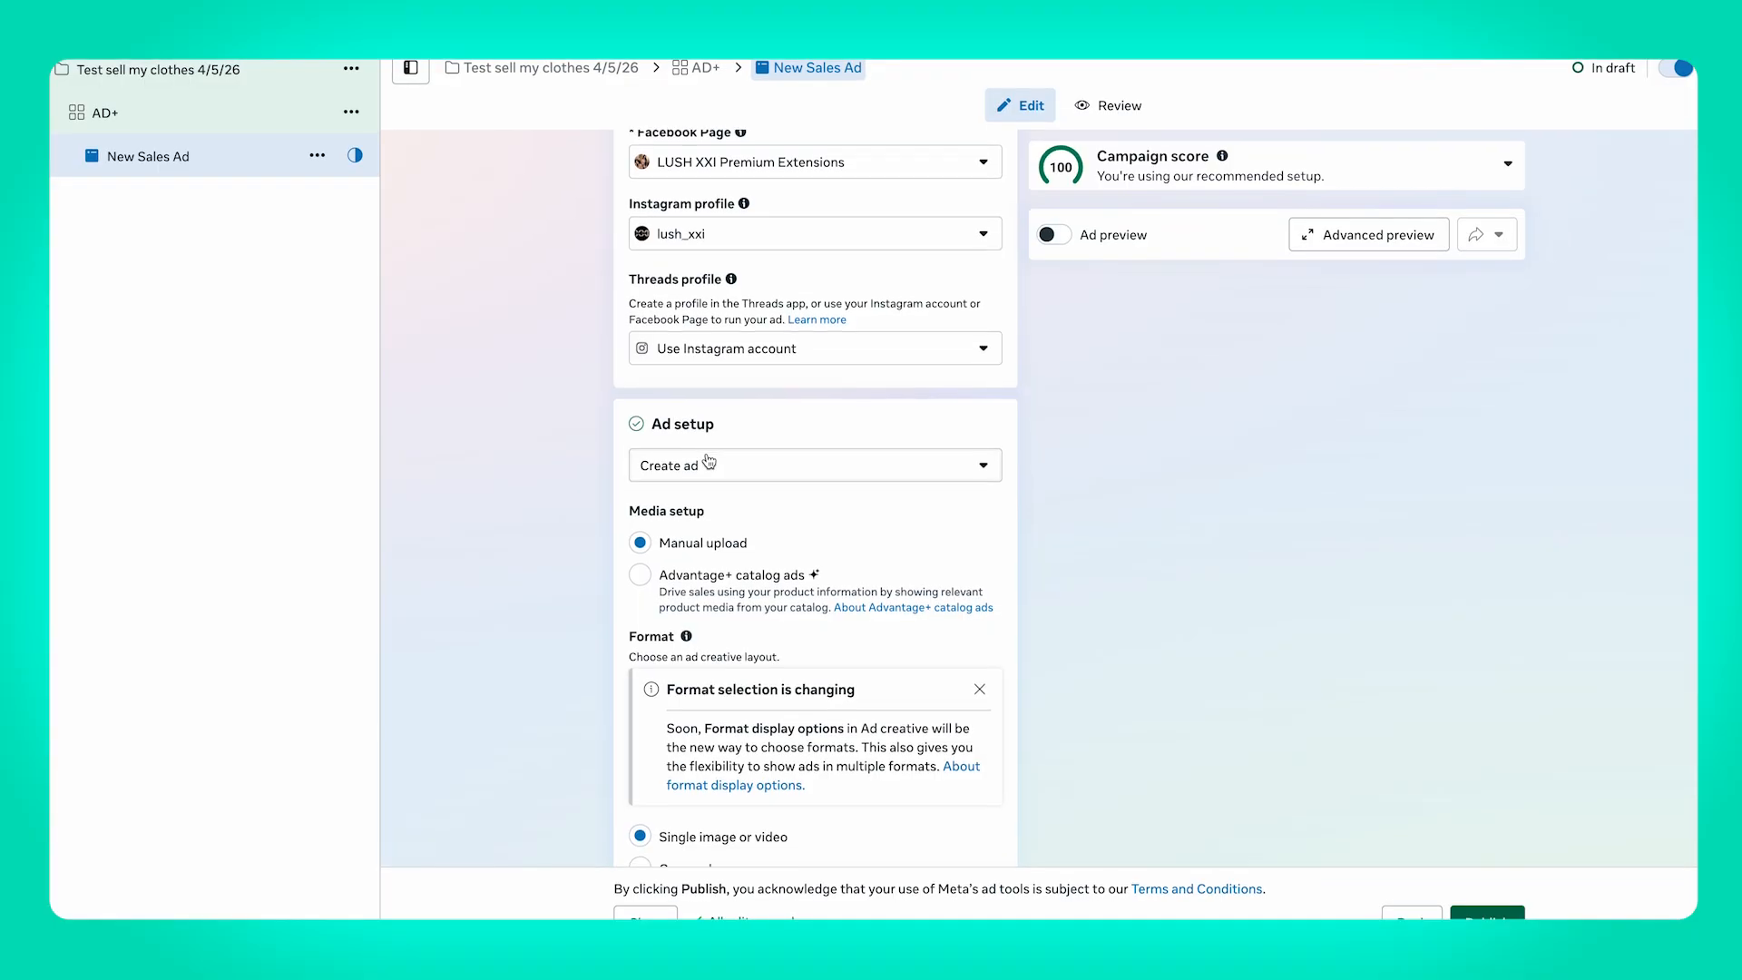
{"action": "scroll", "coordinate": [709, 460], "scroll_direction": "down", "scroll_amount": 2}
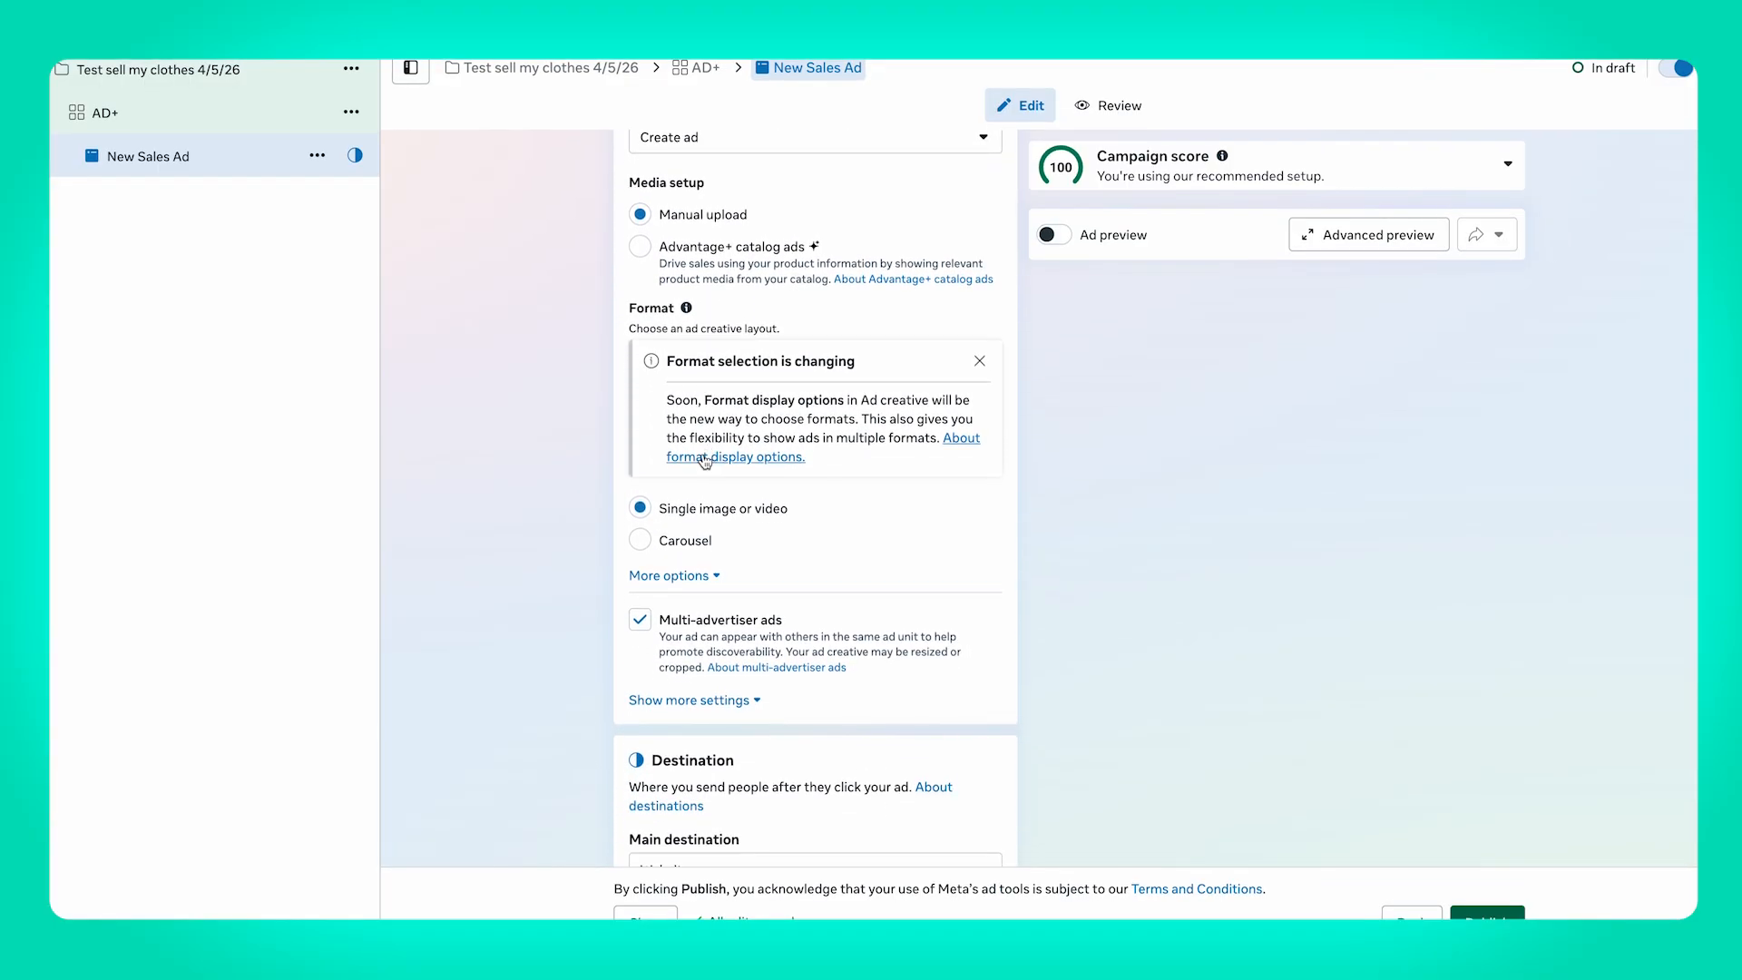
{"action": "left_click_drag", "start_coordinate": [670, 216], "coordinate": [774, 221]}
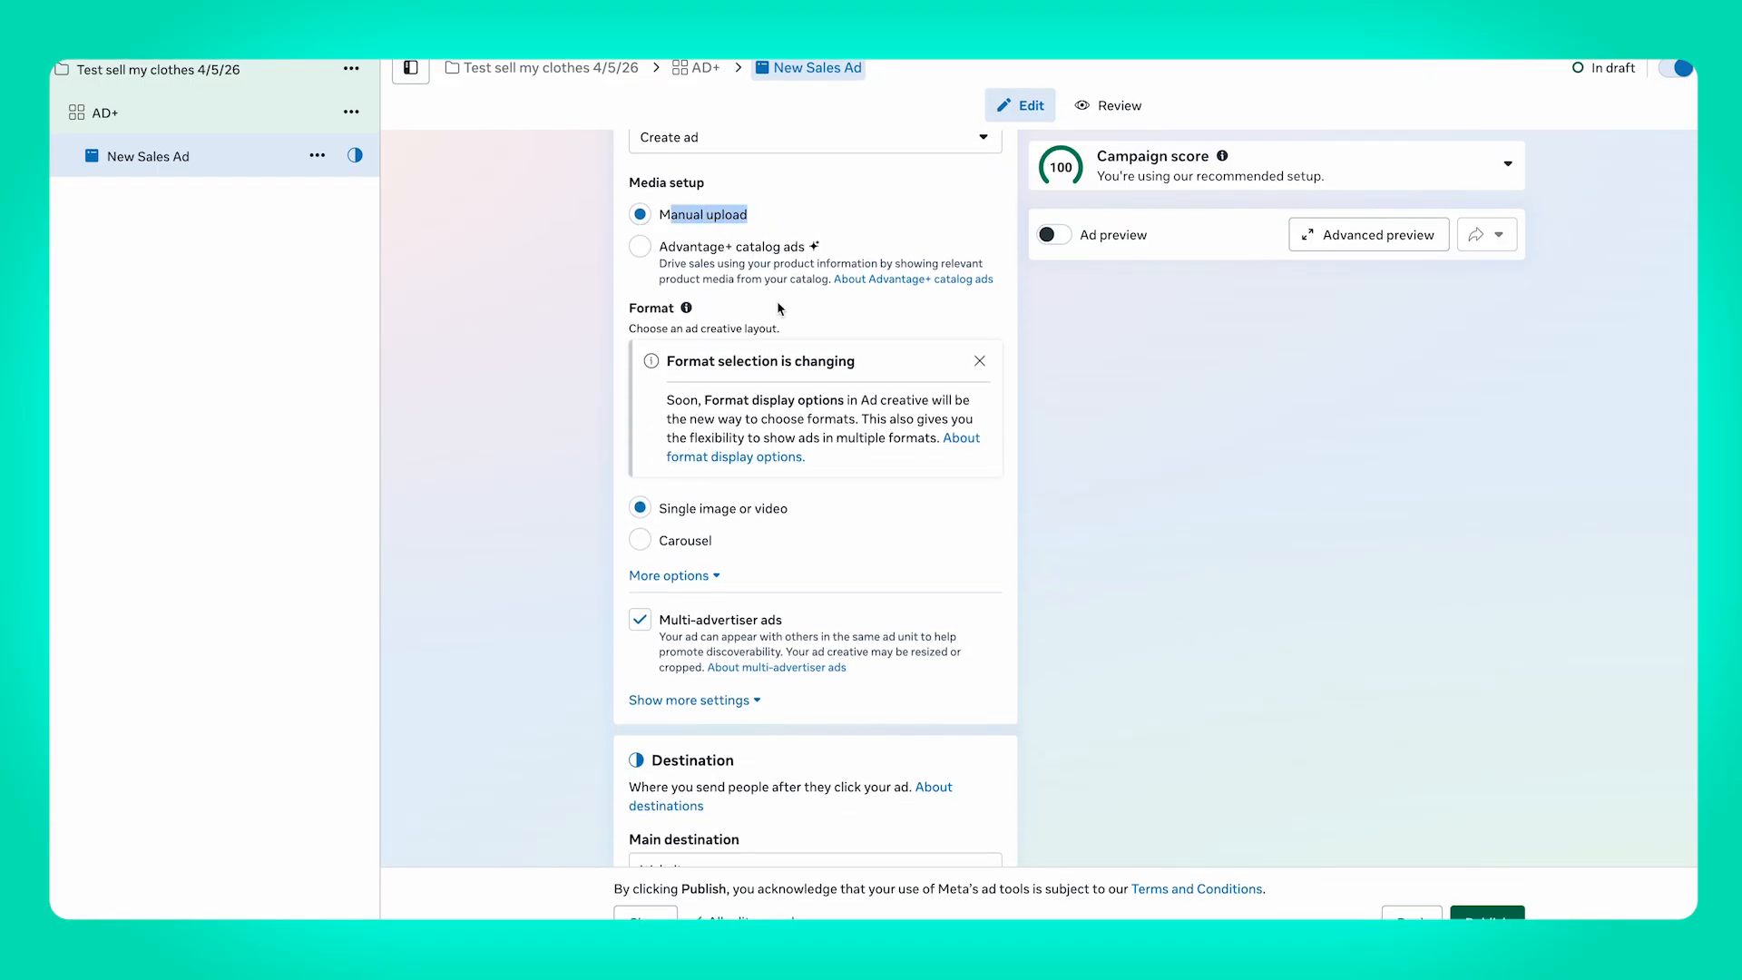
{"action": "left_click_drag", "start_coordinate": [690, 508], "coordinate": [799, 515]}
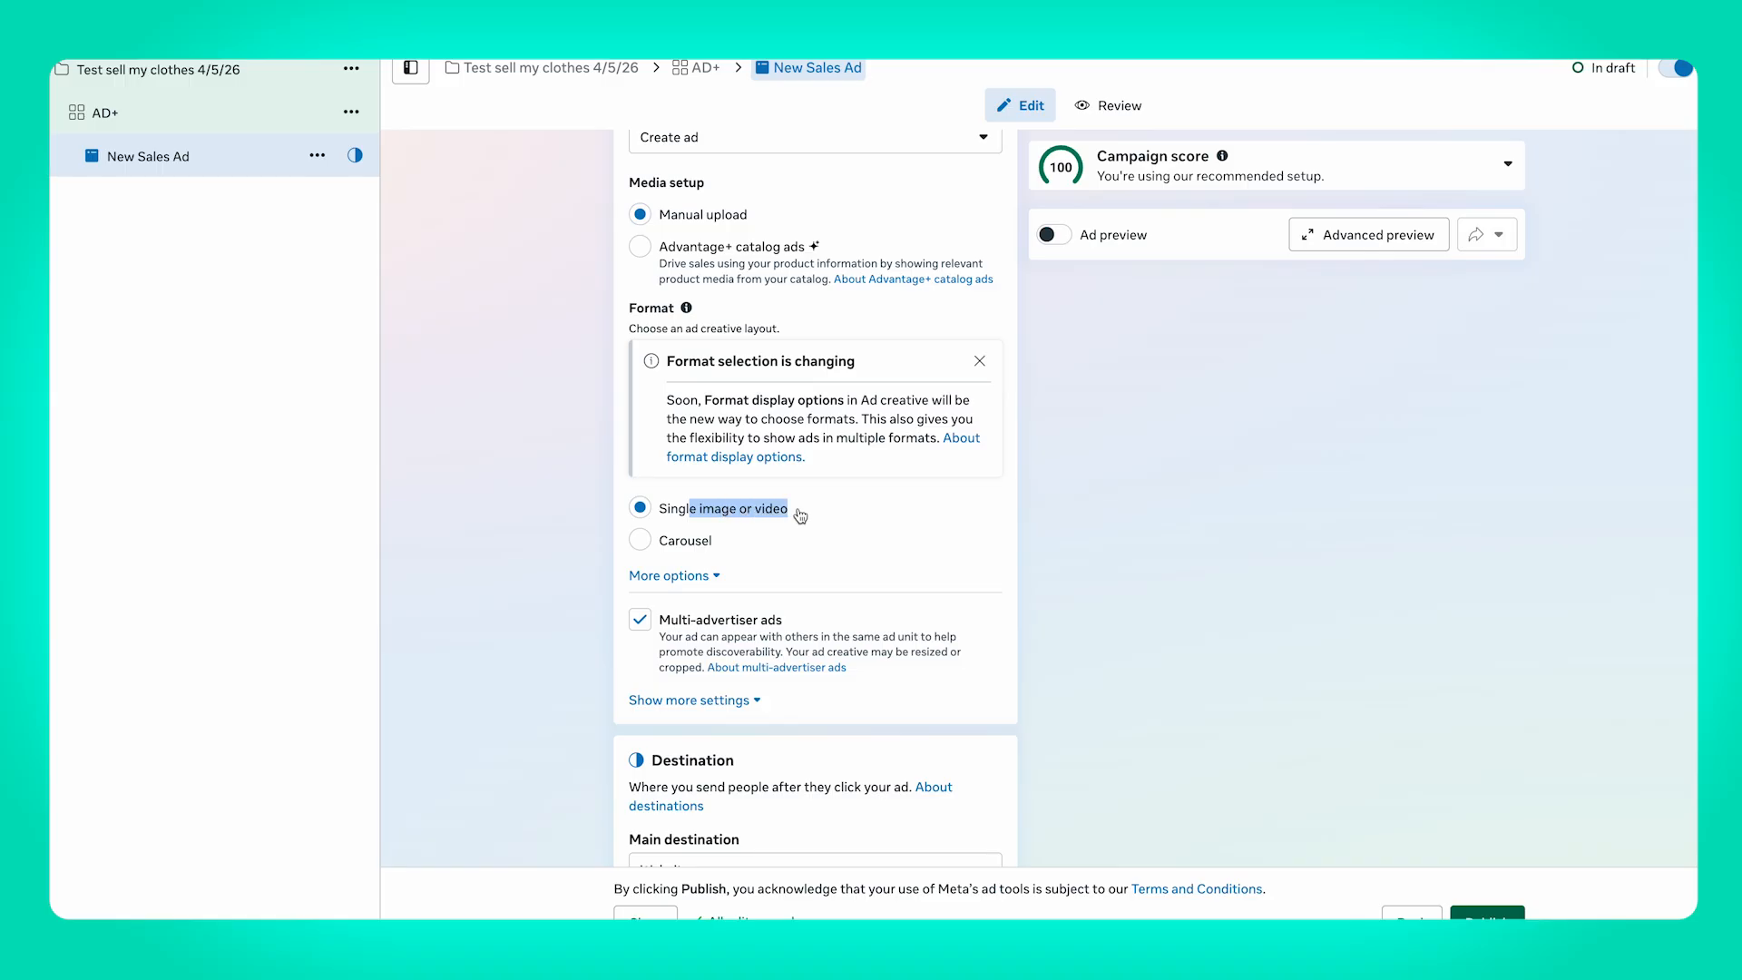
{"action": "scroll", "coordinate": [749, 594], "scroll_direction": "down", "scroll_amount": 1}
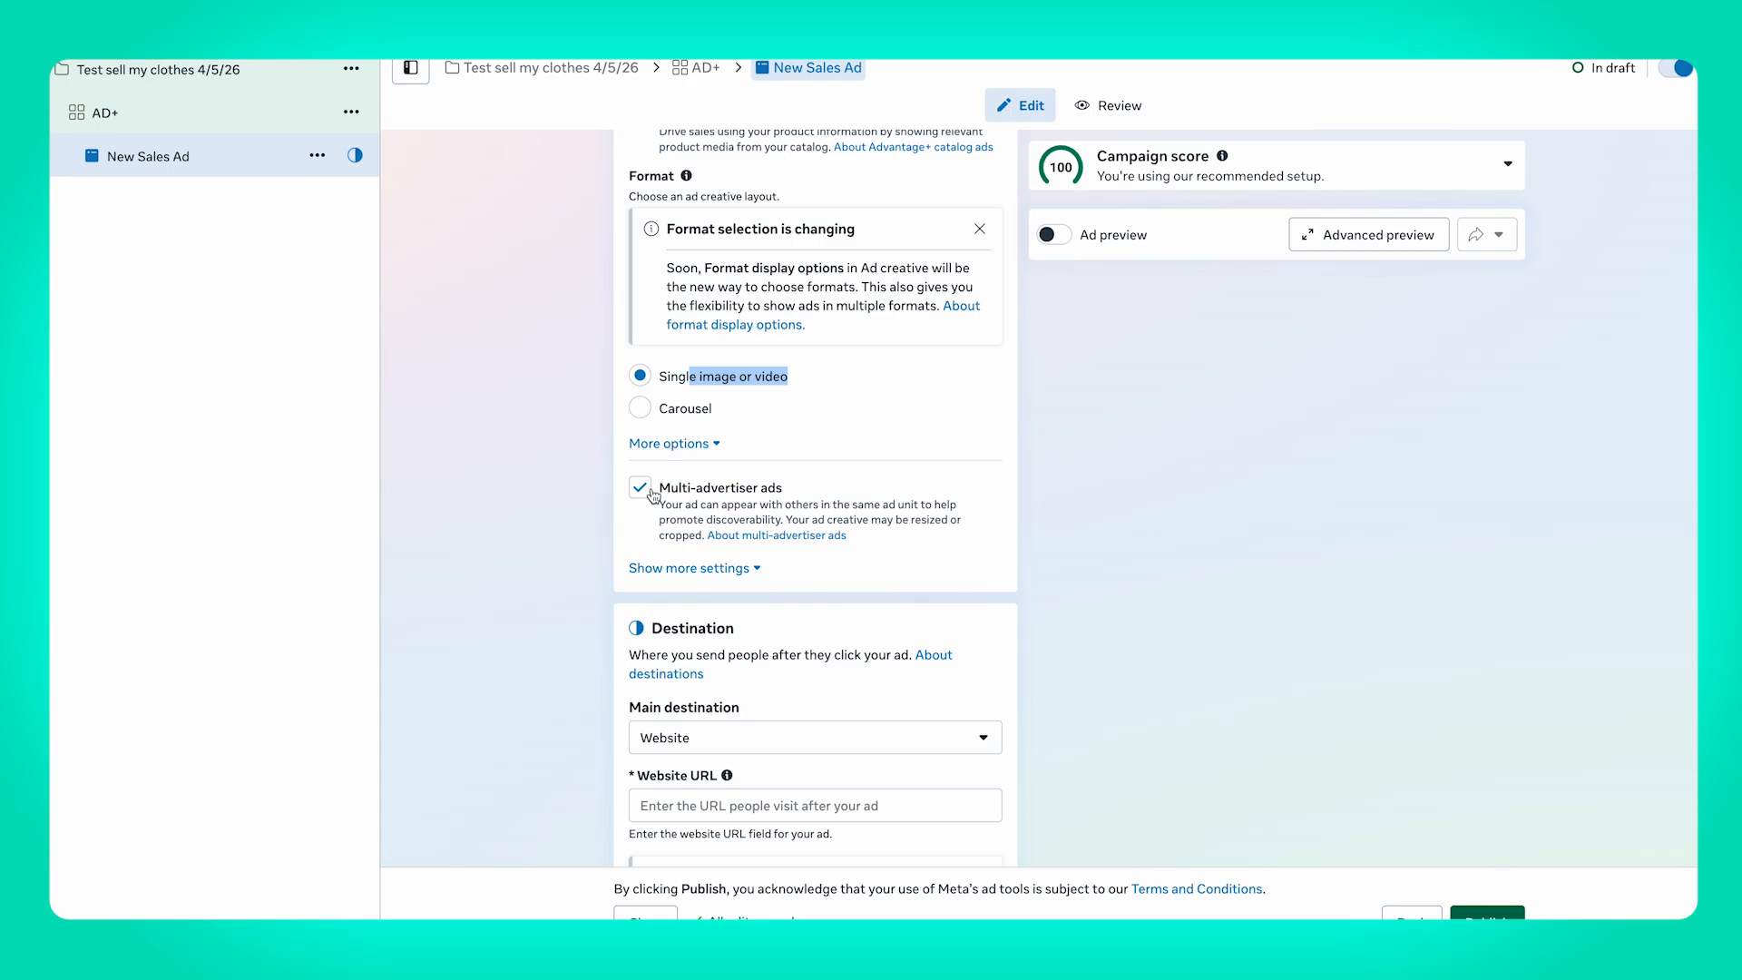
{"action": "left_click", "coordinate": [696, 571]}
- Set the ad's destination website URL to 99DRESSES.COM/RED-DRESS
{"action": "scroll", "coordinate": [624, 536], "scroll_direction": "down", "scroll_amount": 3}
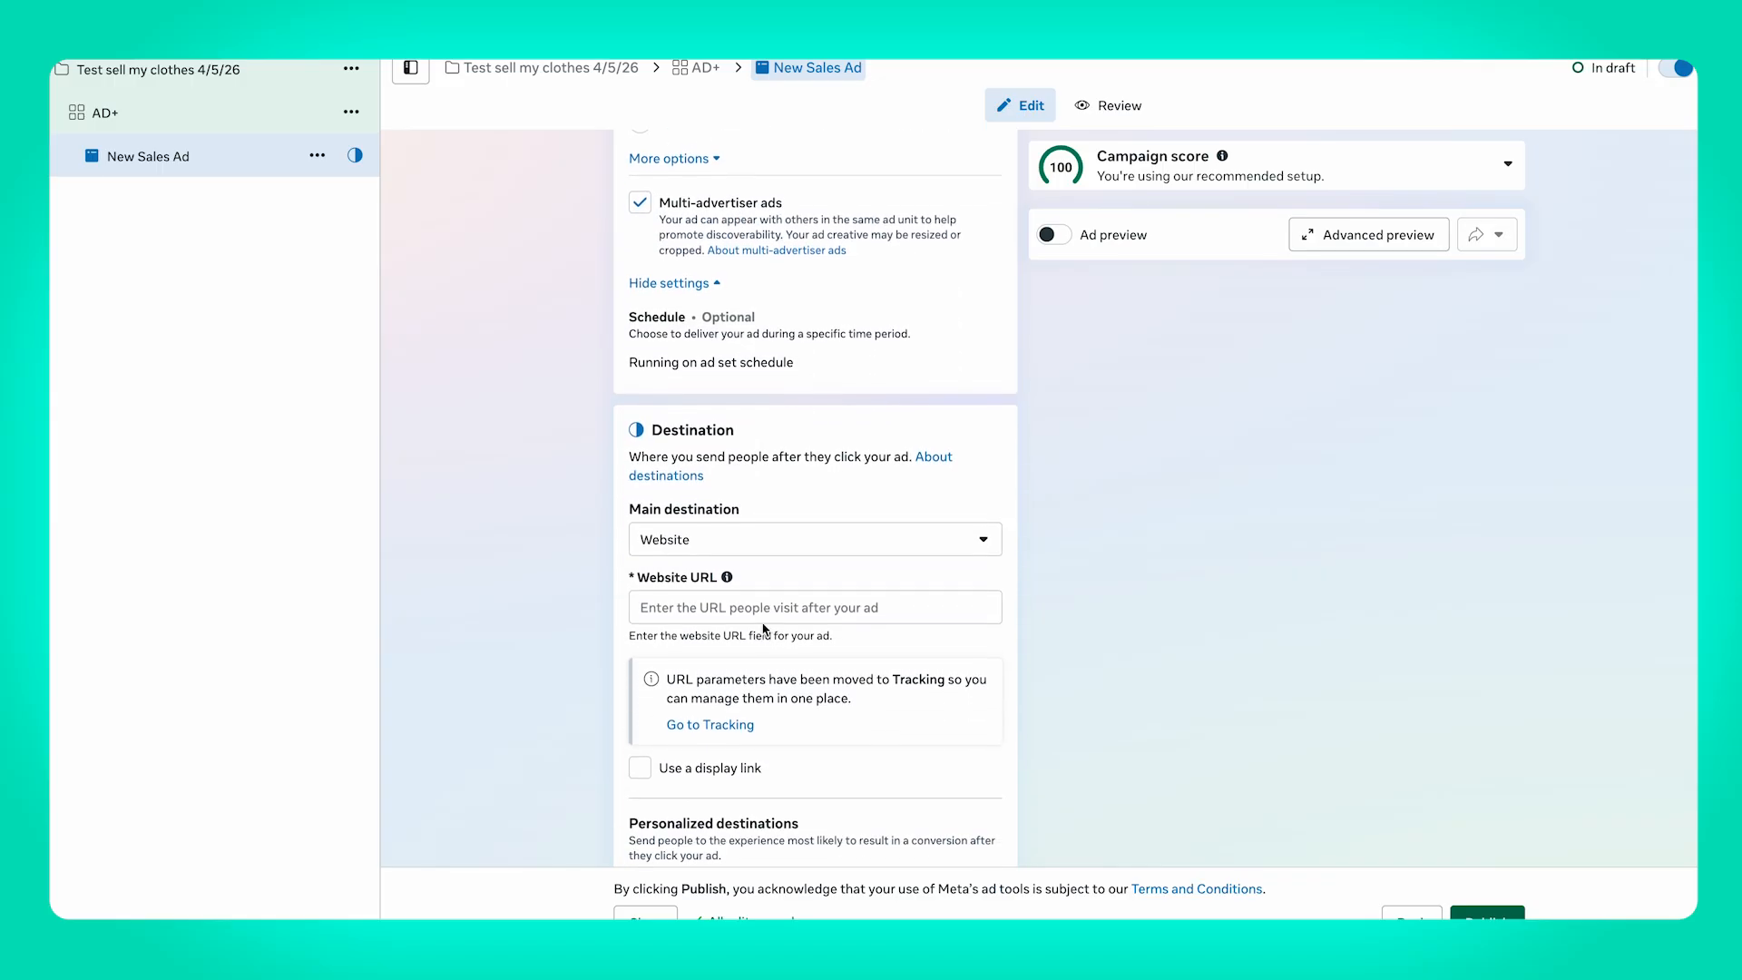
{"action": "left_click", "coordinate": [718, 604]}
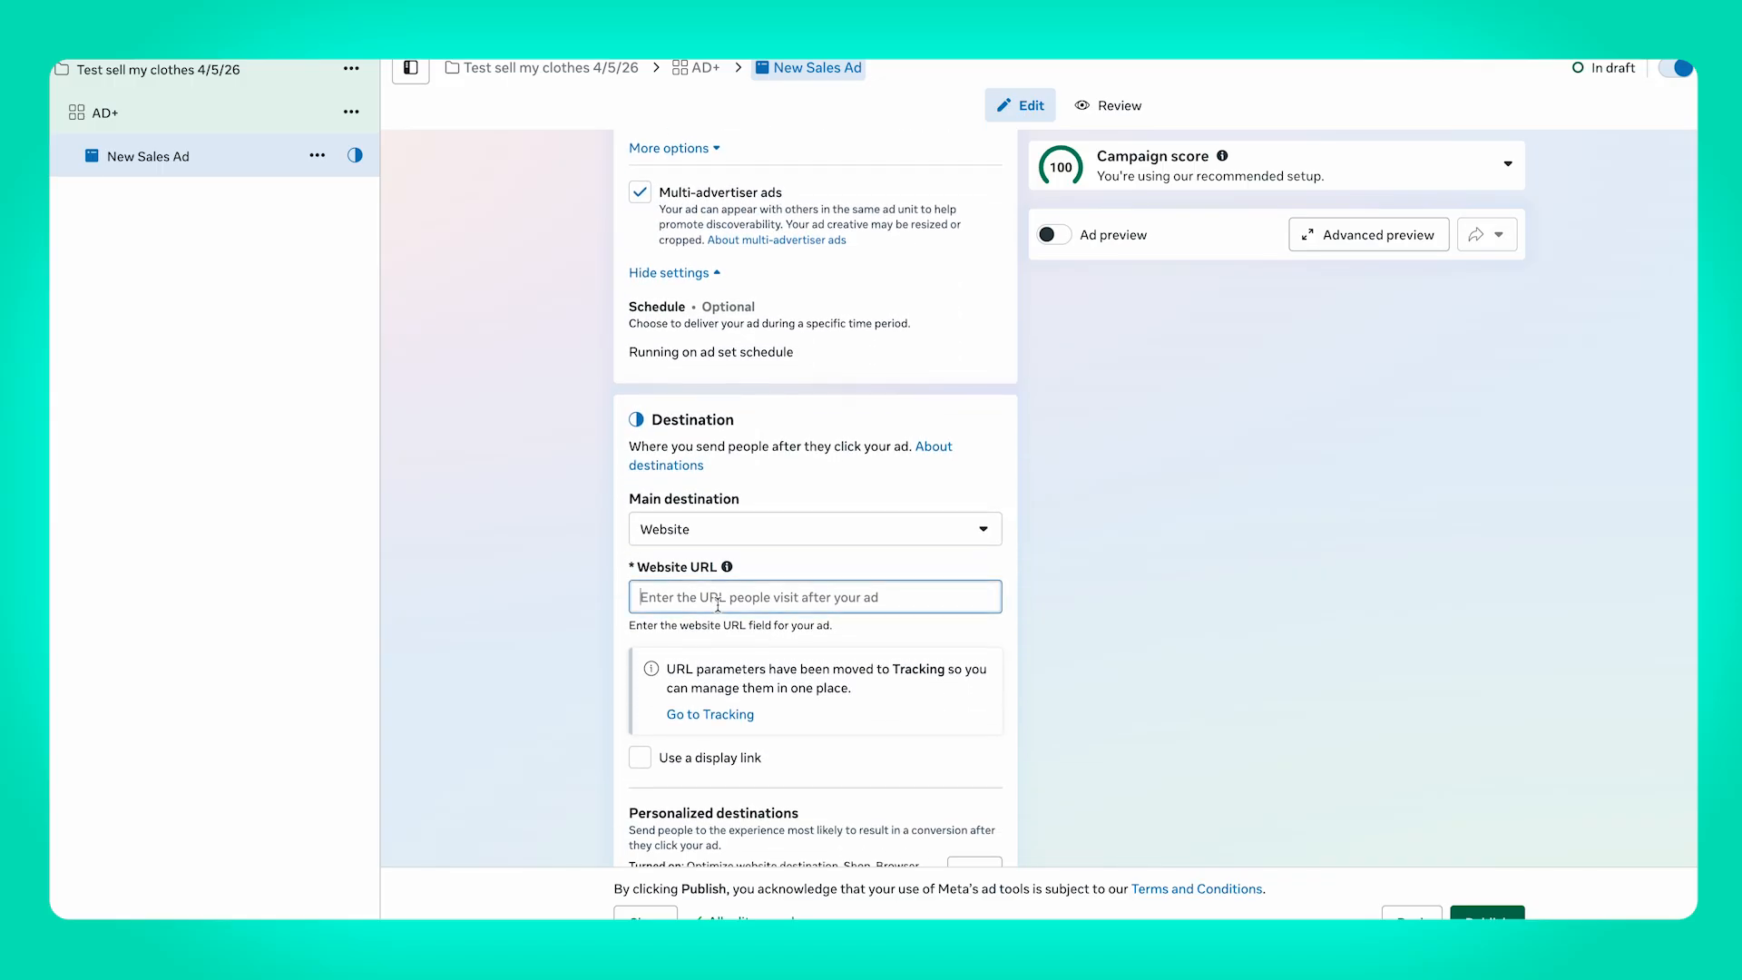
{"action": "key", "text": "Caps_Lock"}
{"action": "type", "text": "99"}
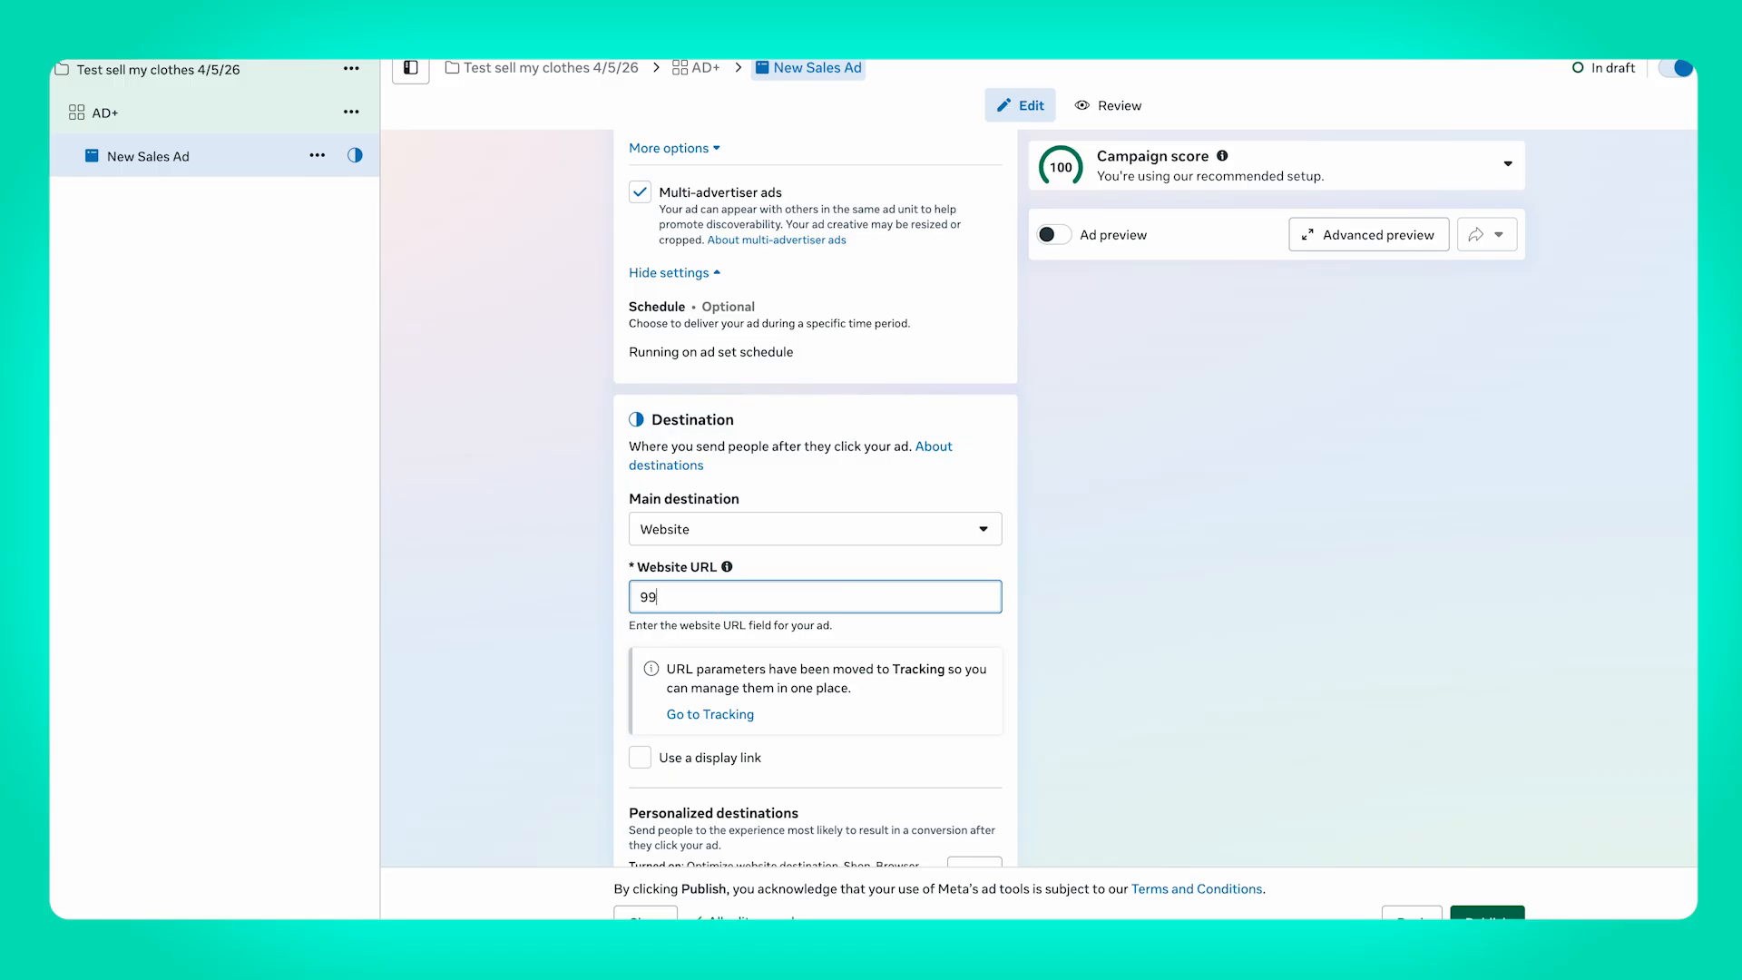
{"action": "type", "text": "DRESSES.COM"}
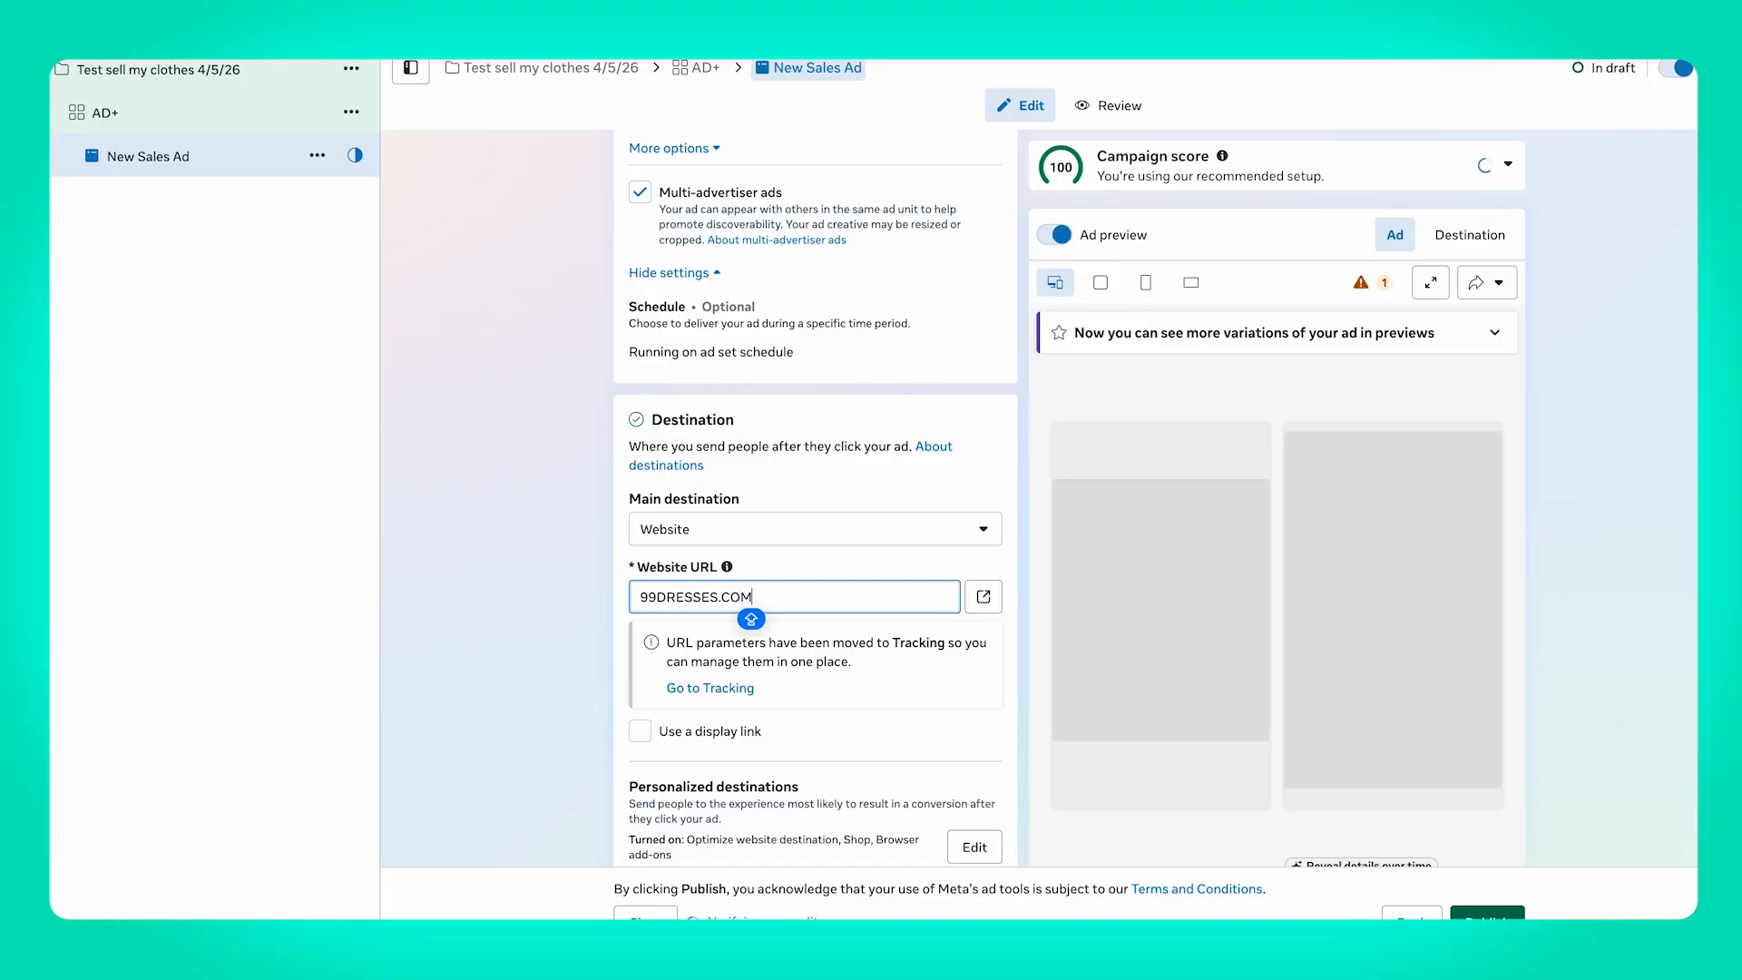
{"action": "type", "text": "RED"}
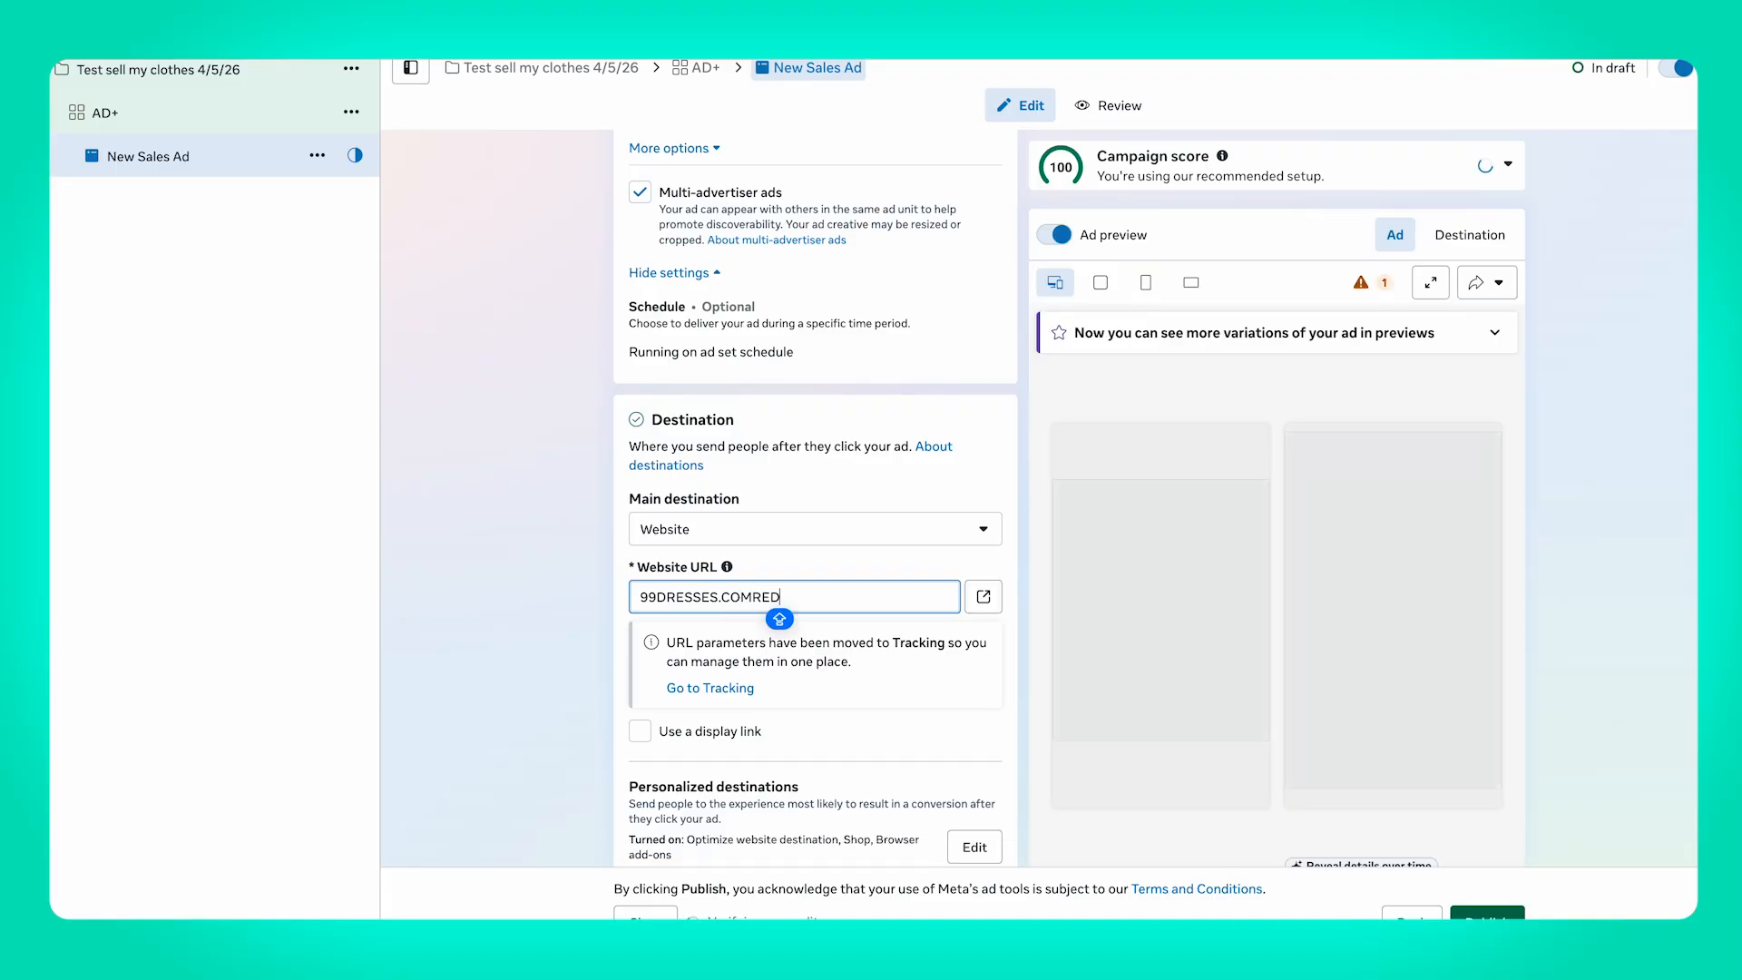
{"action": "key", "text": "BackSpace"}
{"action": "key", "text": "BackSpace"}
{"action": "key", "text": "BackSpace"}
{"action": "type", "text": "/RED"}
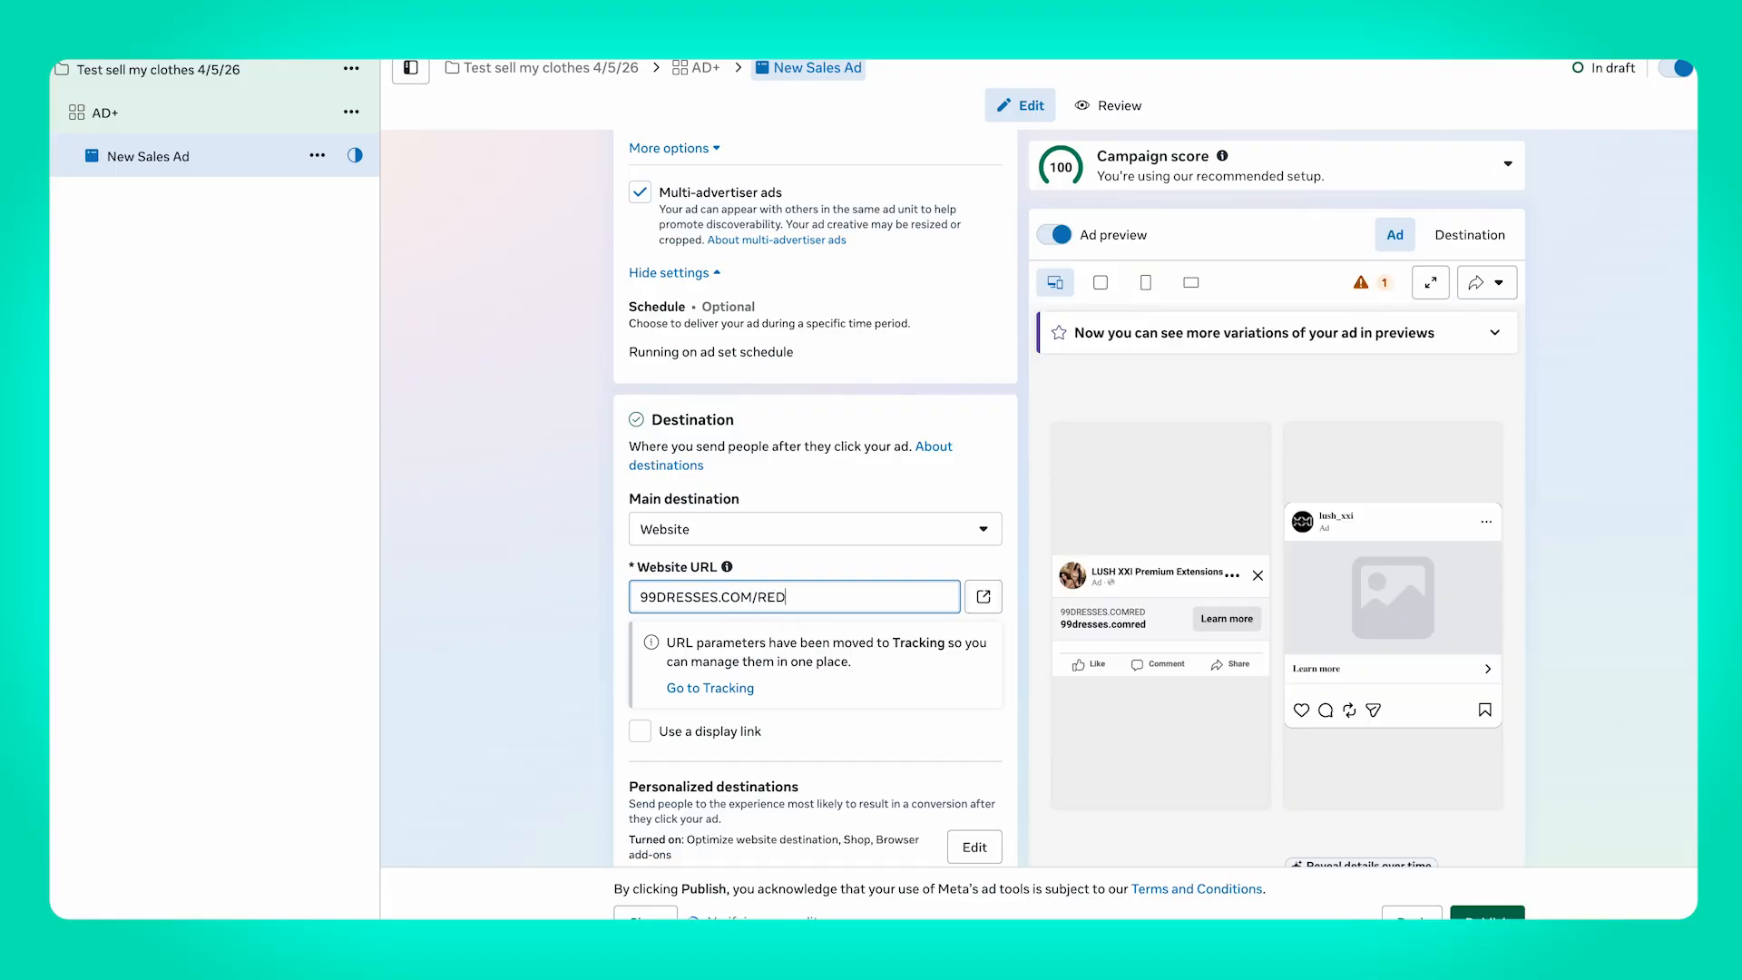
{"action": "type", "text": "-DRESS"}
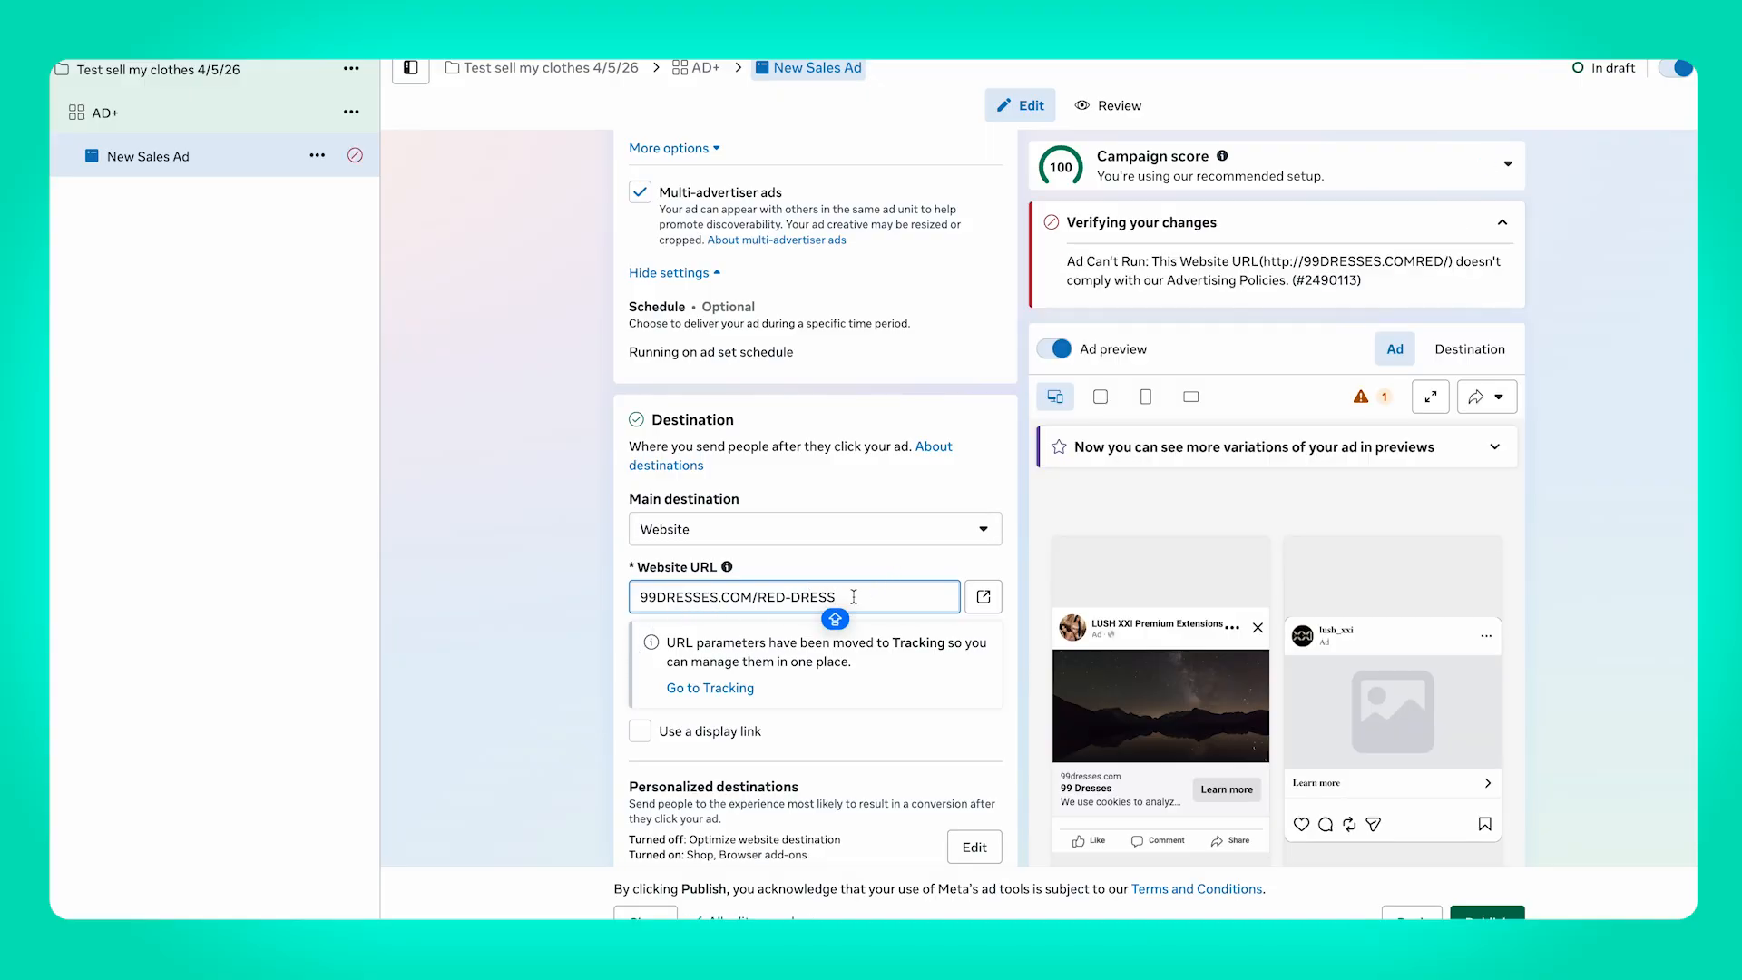
- Start an image ad creative and upload the Gemini-generated red-dress PNG from Downloads as its media
{"action": "scroll", "coordinate": [854, 596], "scroll_direction": "down", "scroll_amount": 4}
{"action": "left_click_drag", "start_coordinate": [649, 583], "coordinate": [731, 584]}
{"action": "left_click", "coordinate": [719, 693]}
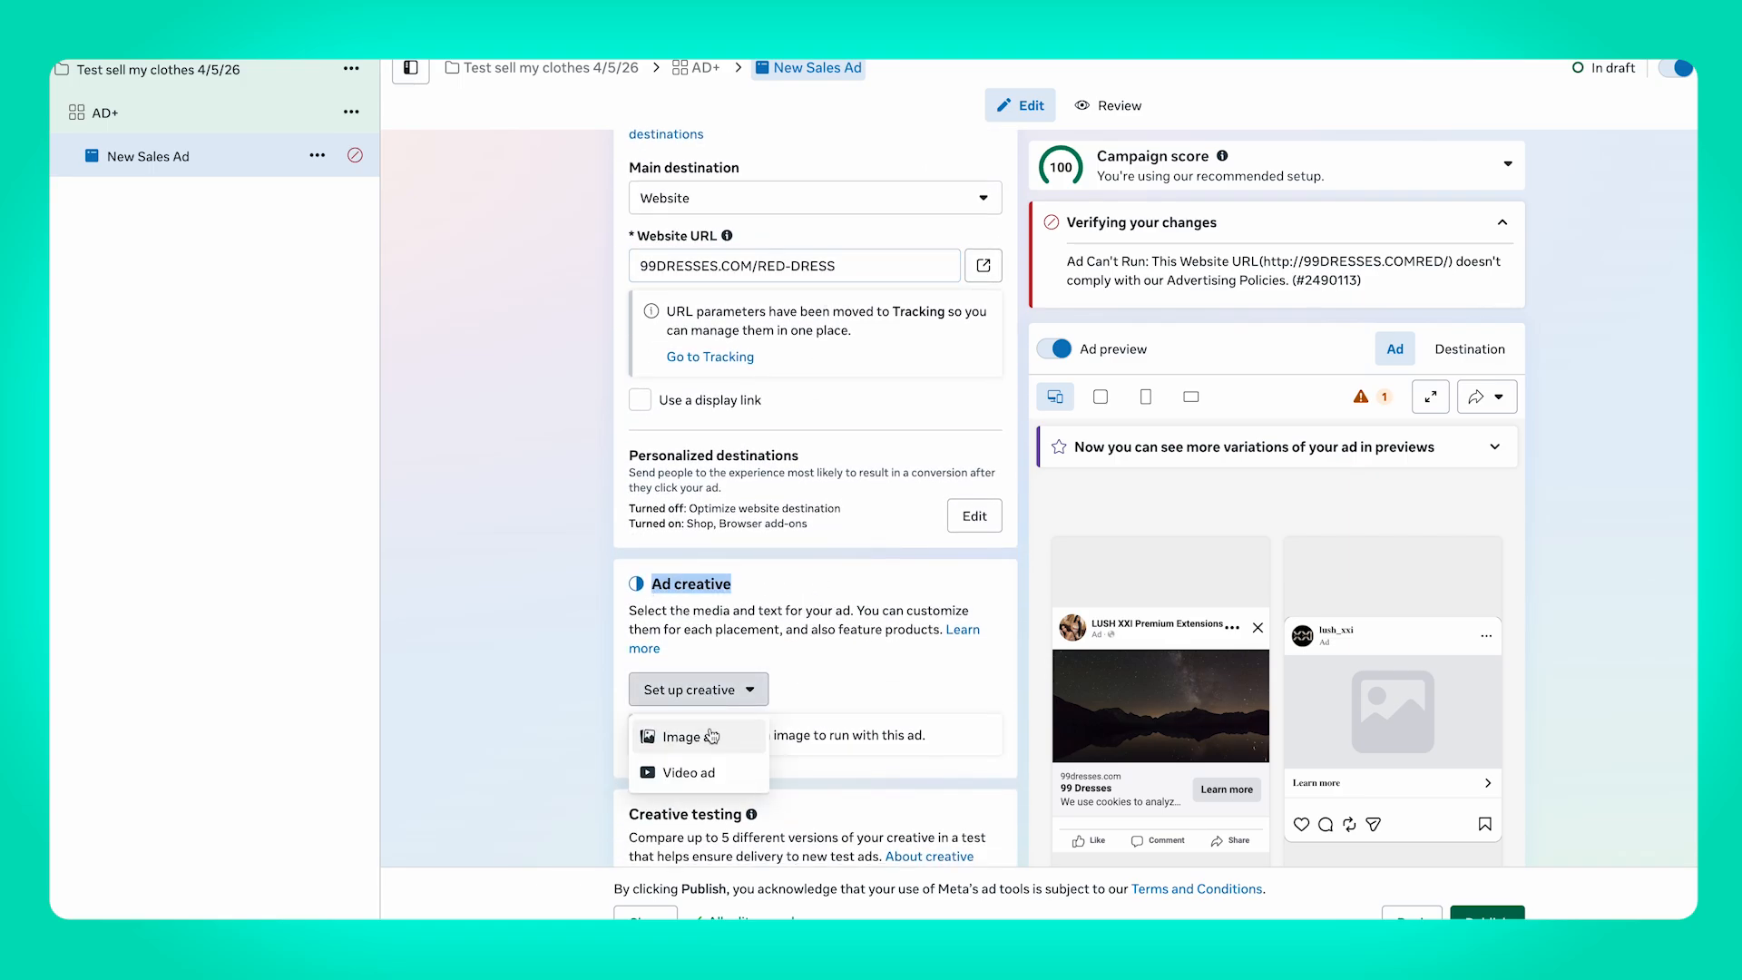
{"action": "left_click", "coordinate": [710, 736]}
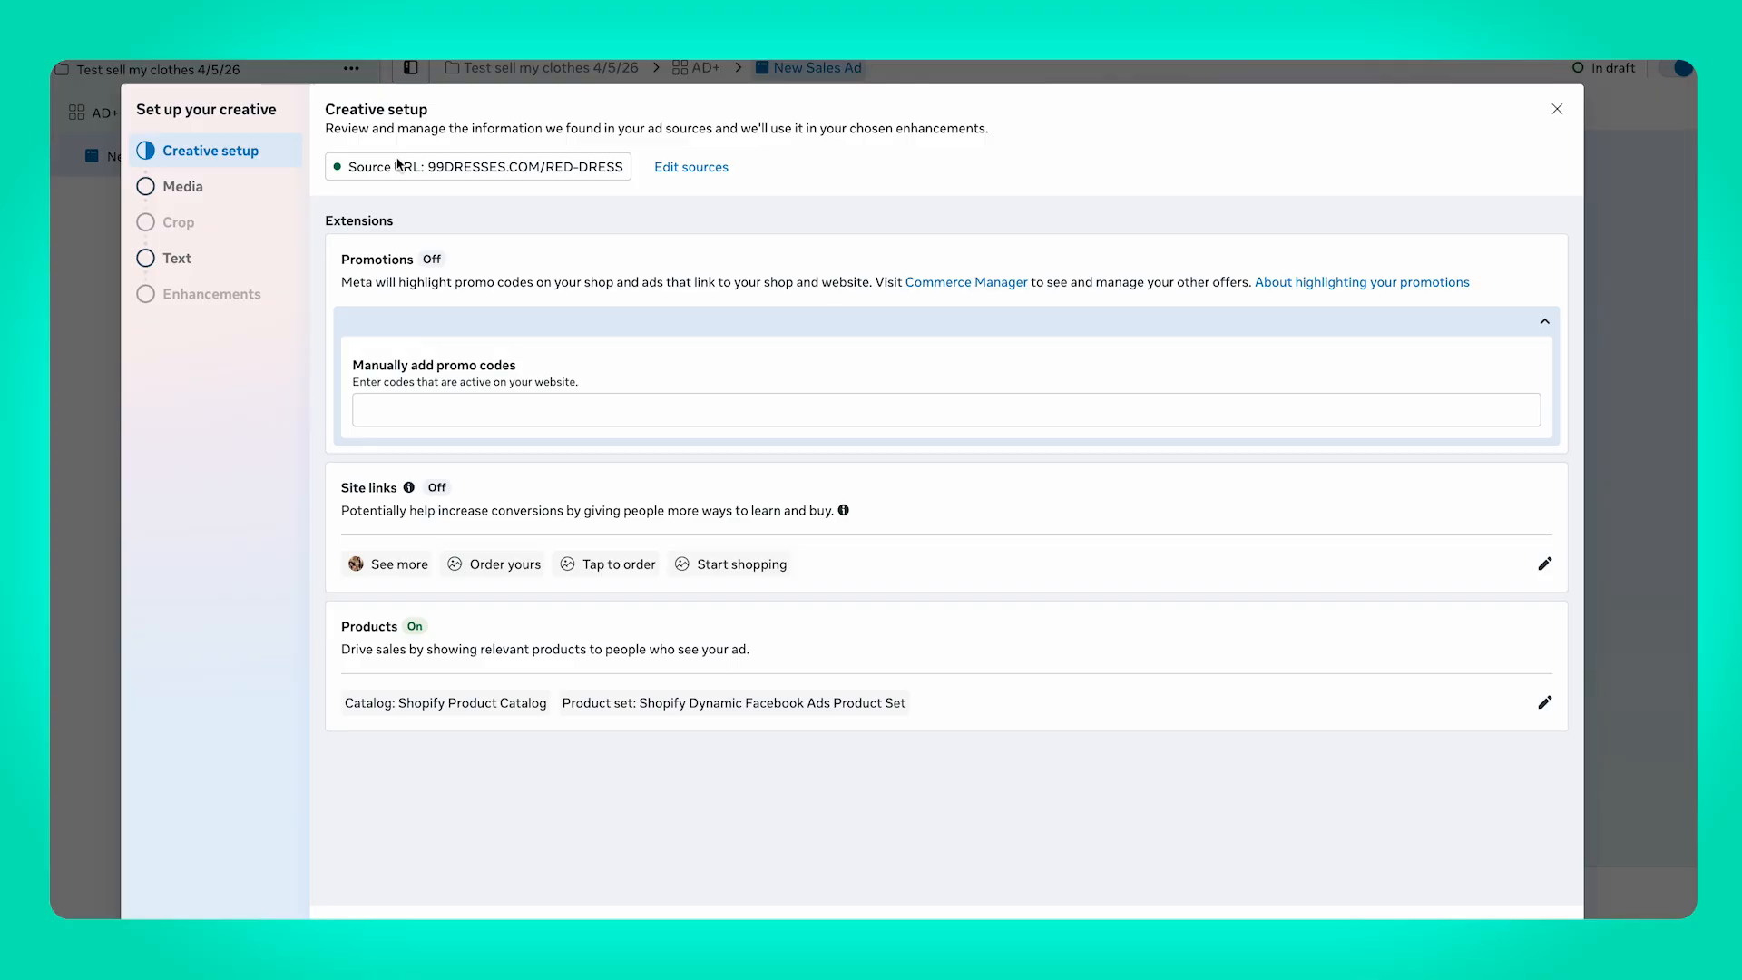
{"action": "left_click", "coordinate": [180, 187]}
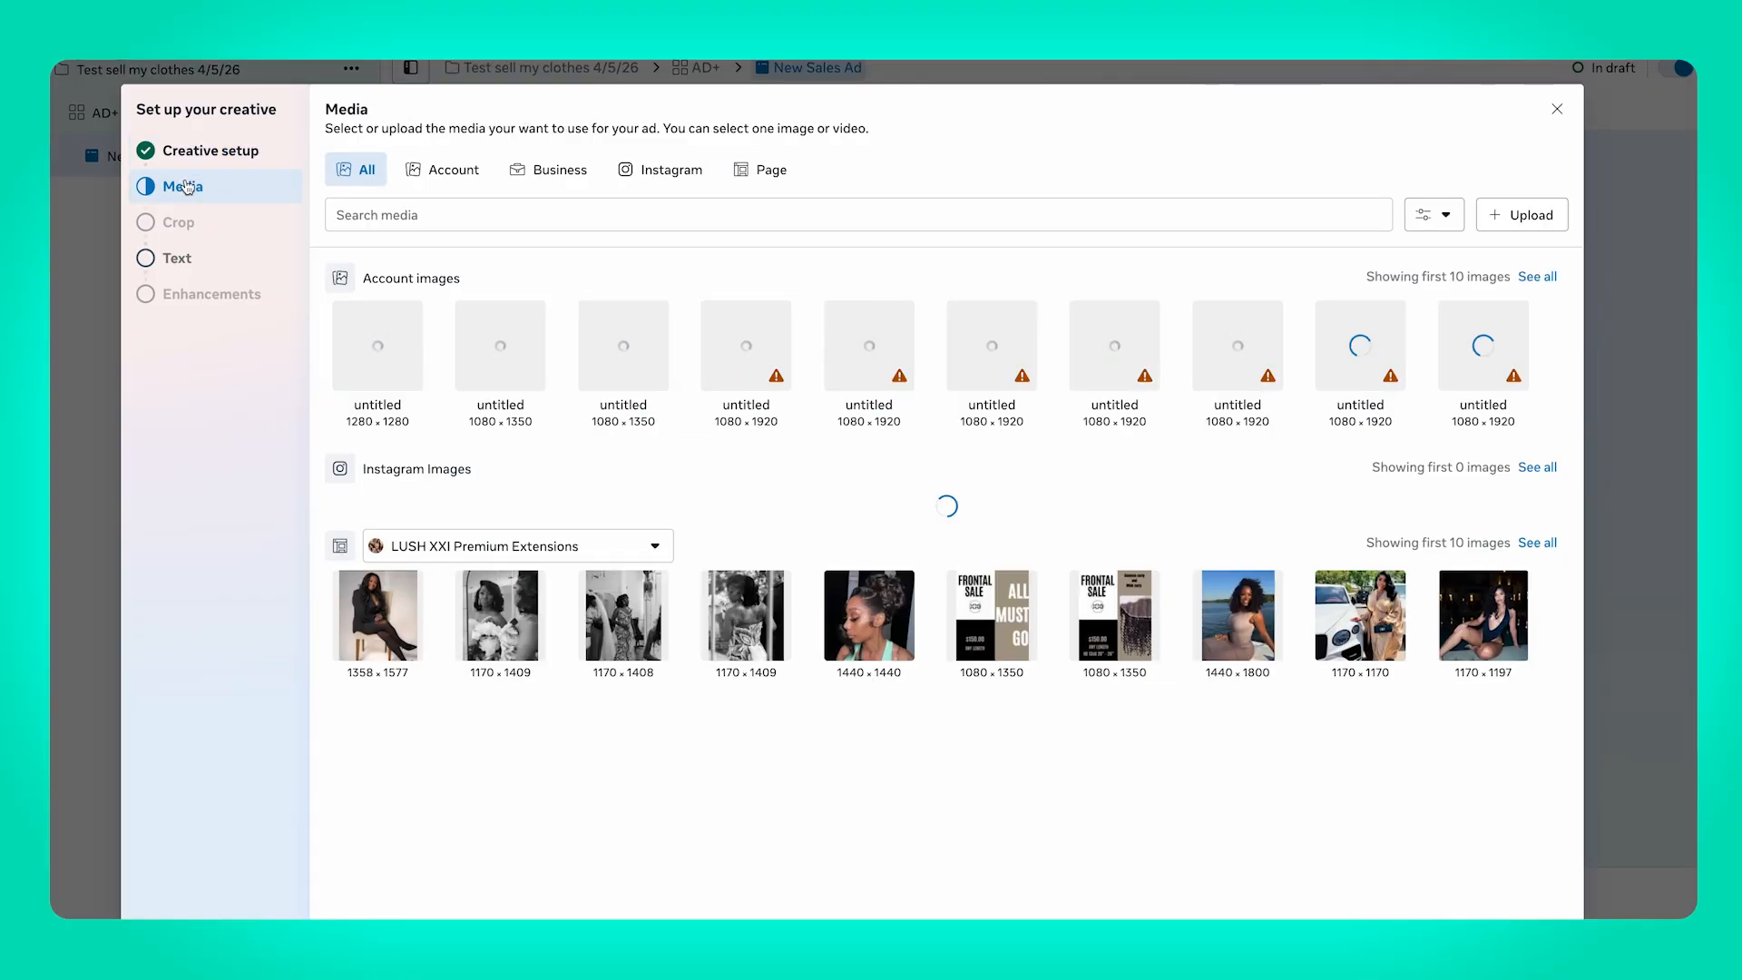
{"action": "left_click", "coordinate": [1524, 207]}
{"action": "left_click", "coordinate": [702, 417]}
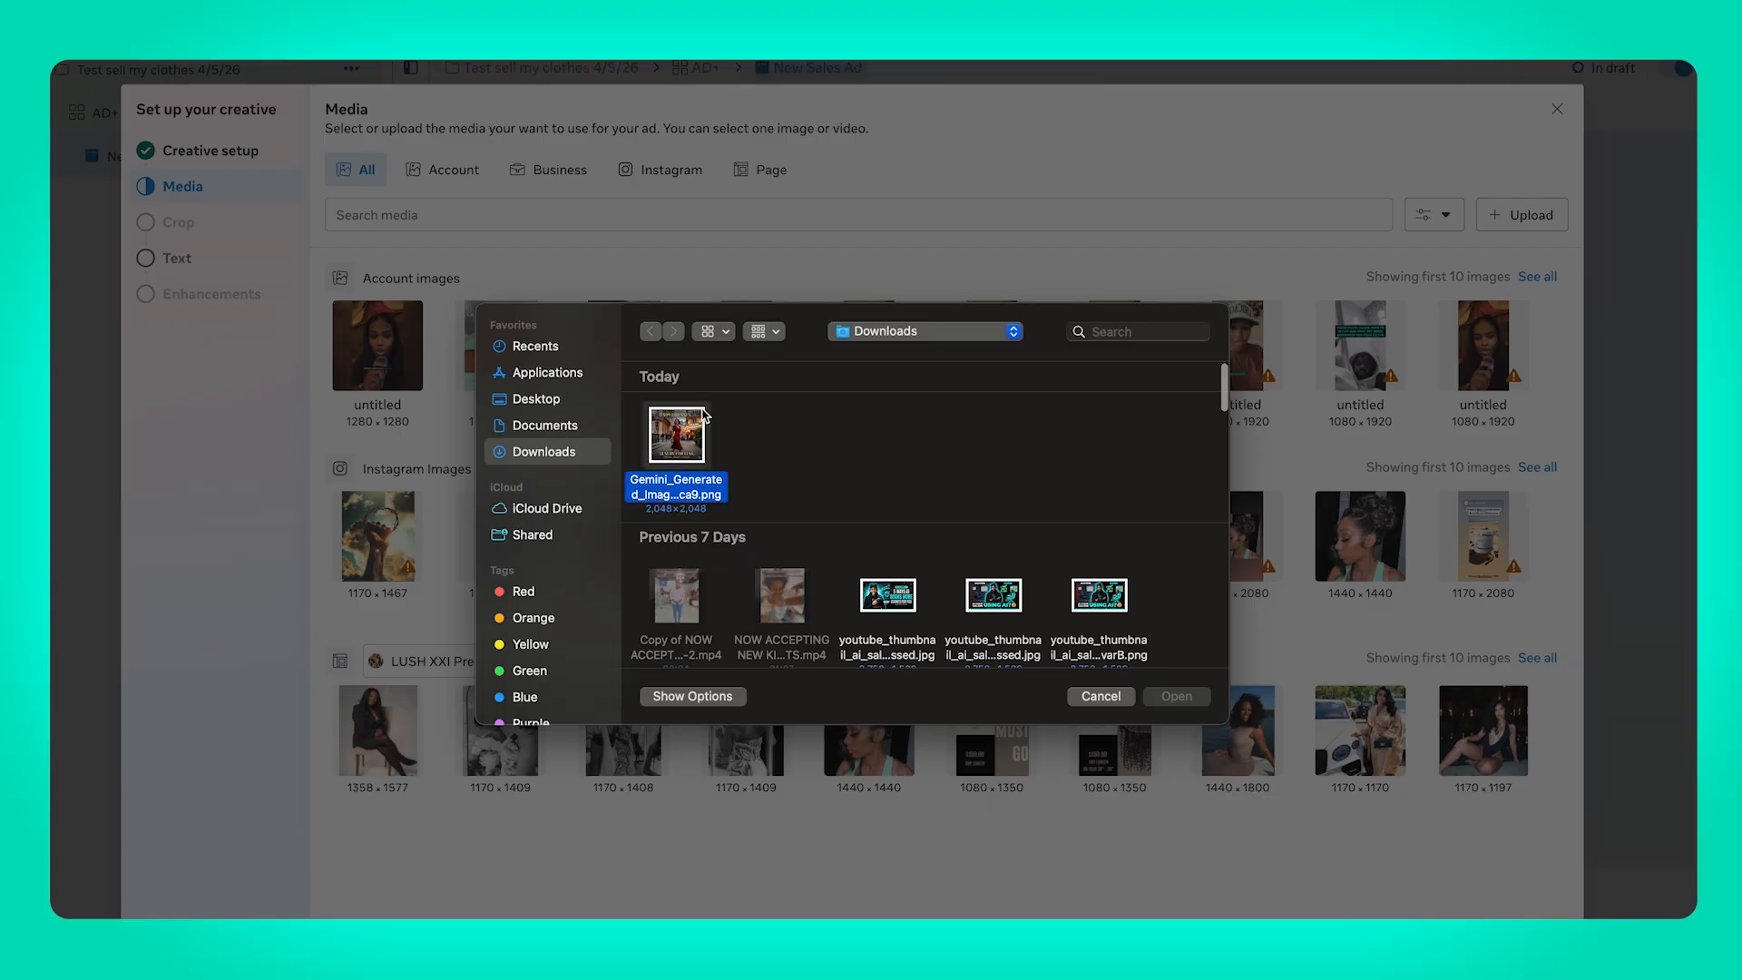
{"action": "double_click", "coordinate": [703, 414]}
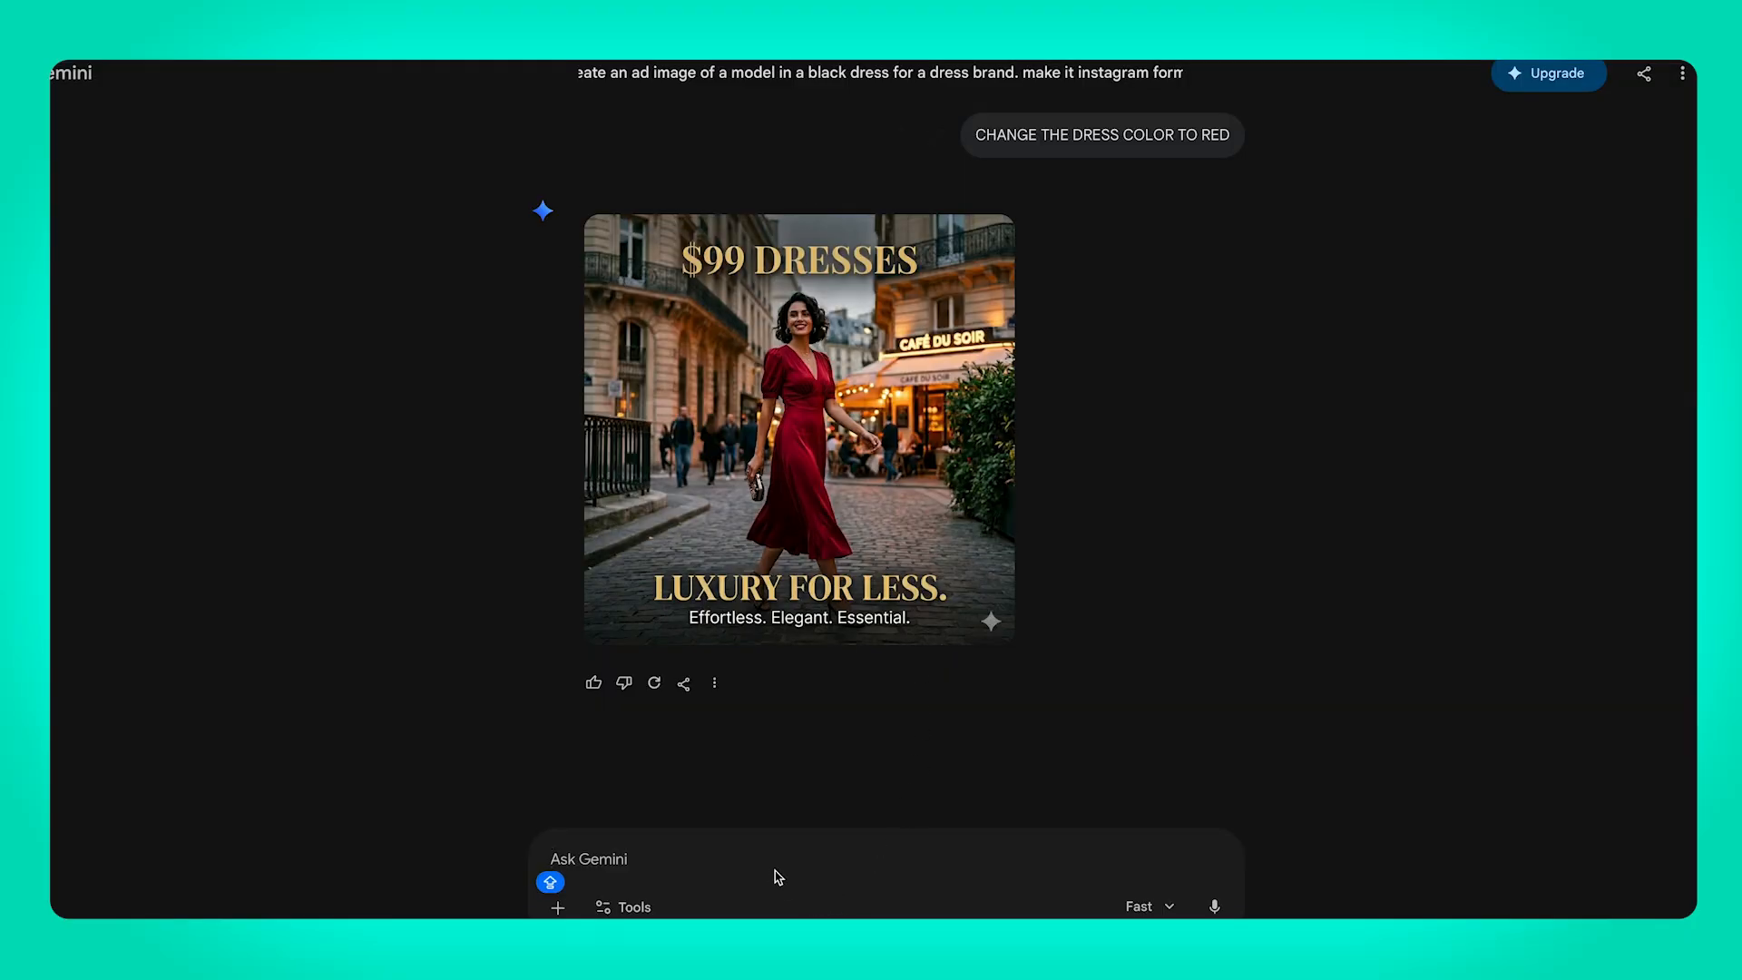
- Switch to Gemini, send "CAN YOU CREATE SOME COMPELLING AD COPY FOR THIS IMAGE" and select the generated copy
{"action": "left_click", "coordinate": [774, 869]}
{"action": "type", "text": "CAN YOU CREATE S"}
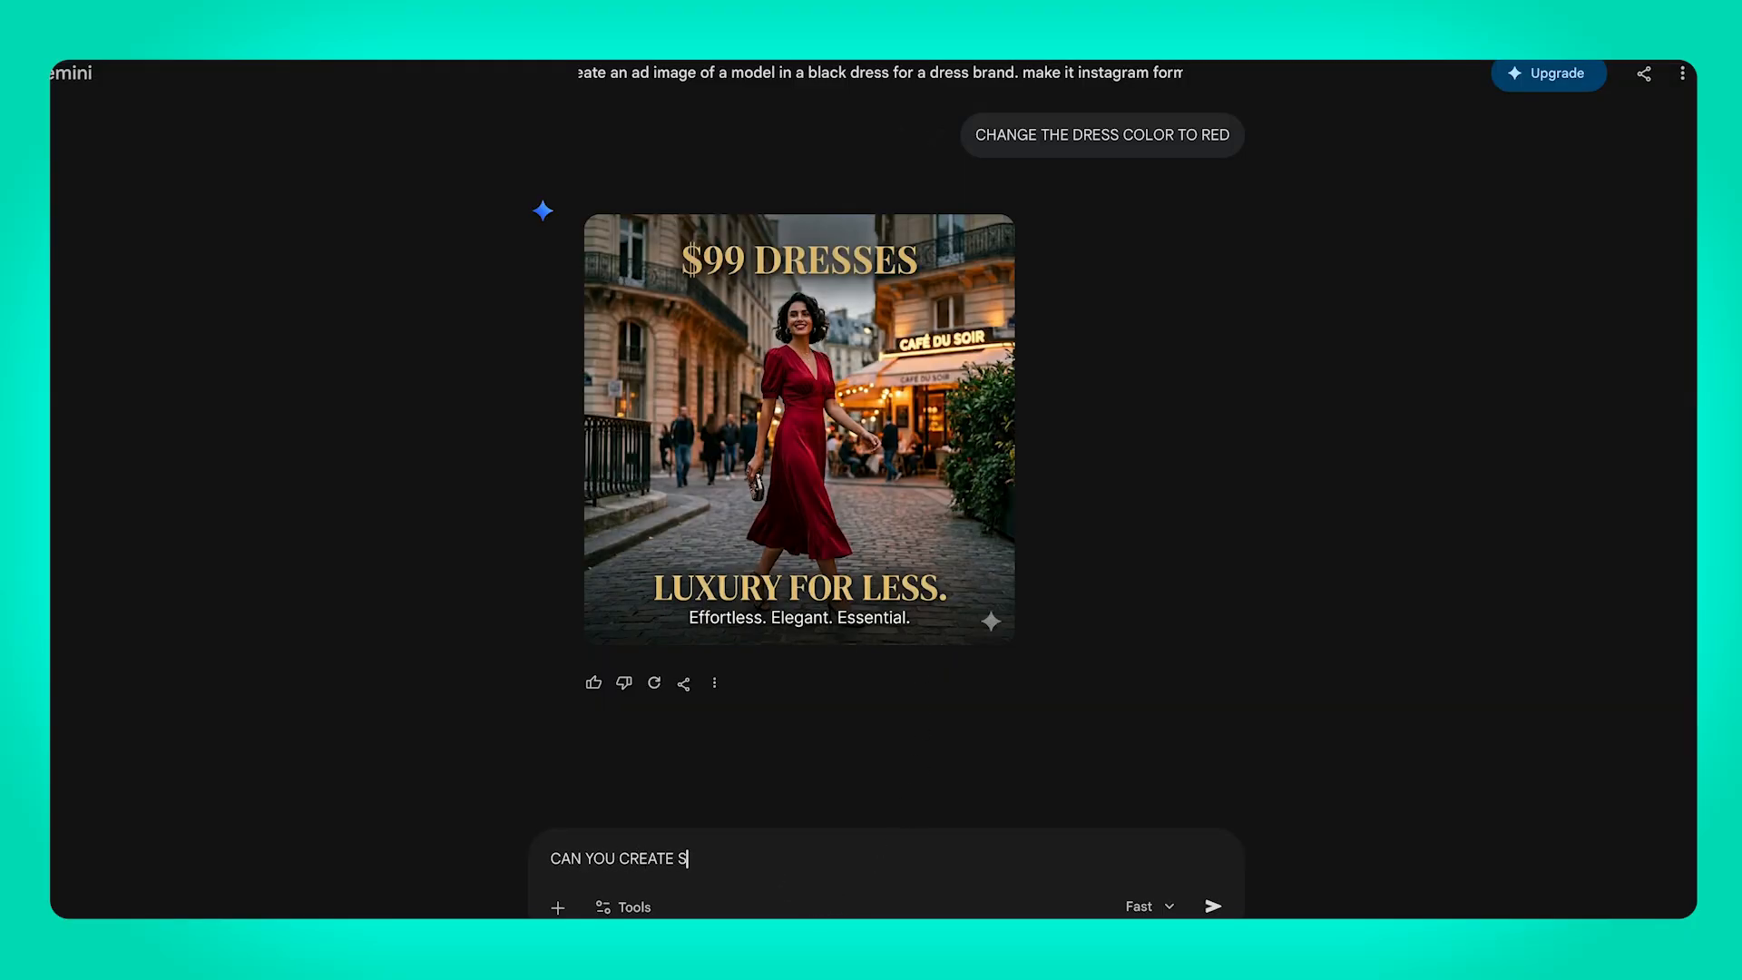
{"action": "type", "text": "OME COMPELLING A"}
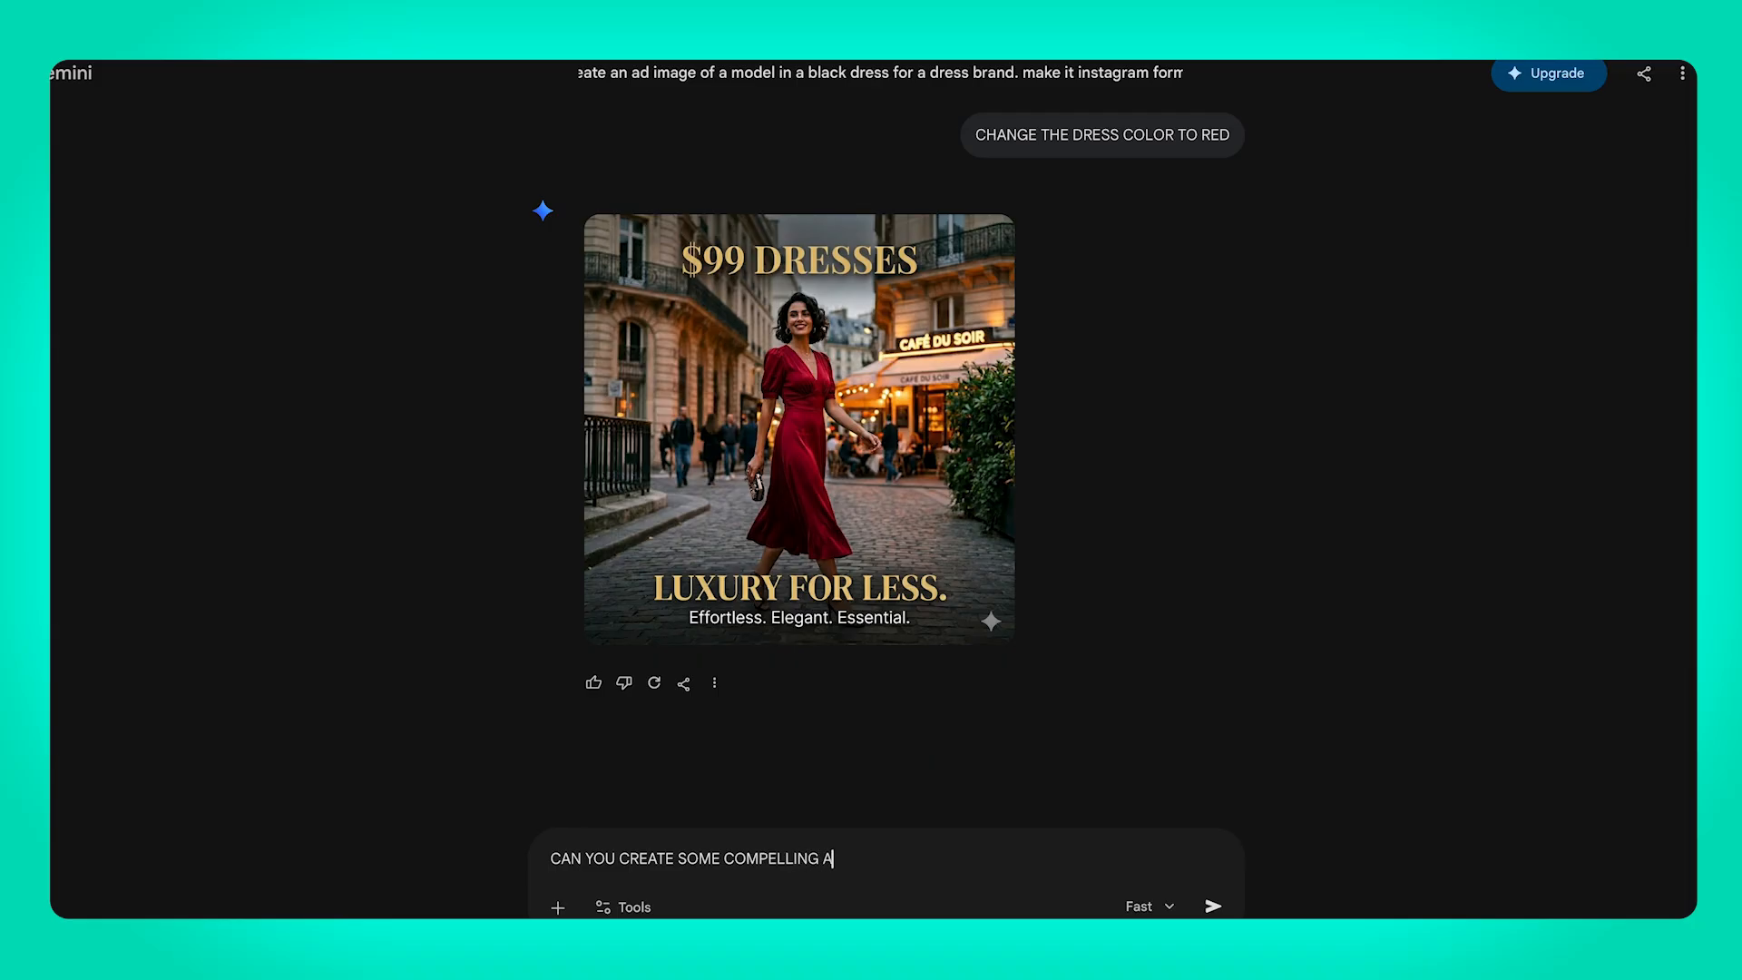
{"action": "type", "text": "D COPY FOR THIS IMAGE"}
{"action": "key", "text": "Return"}
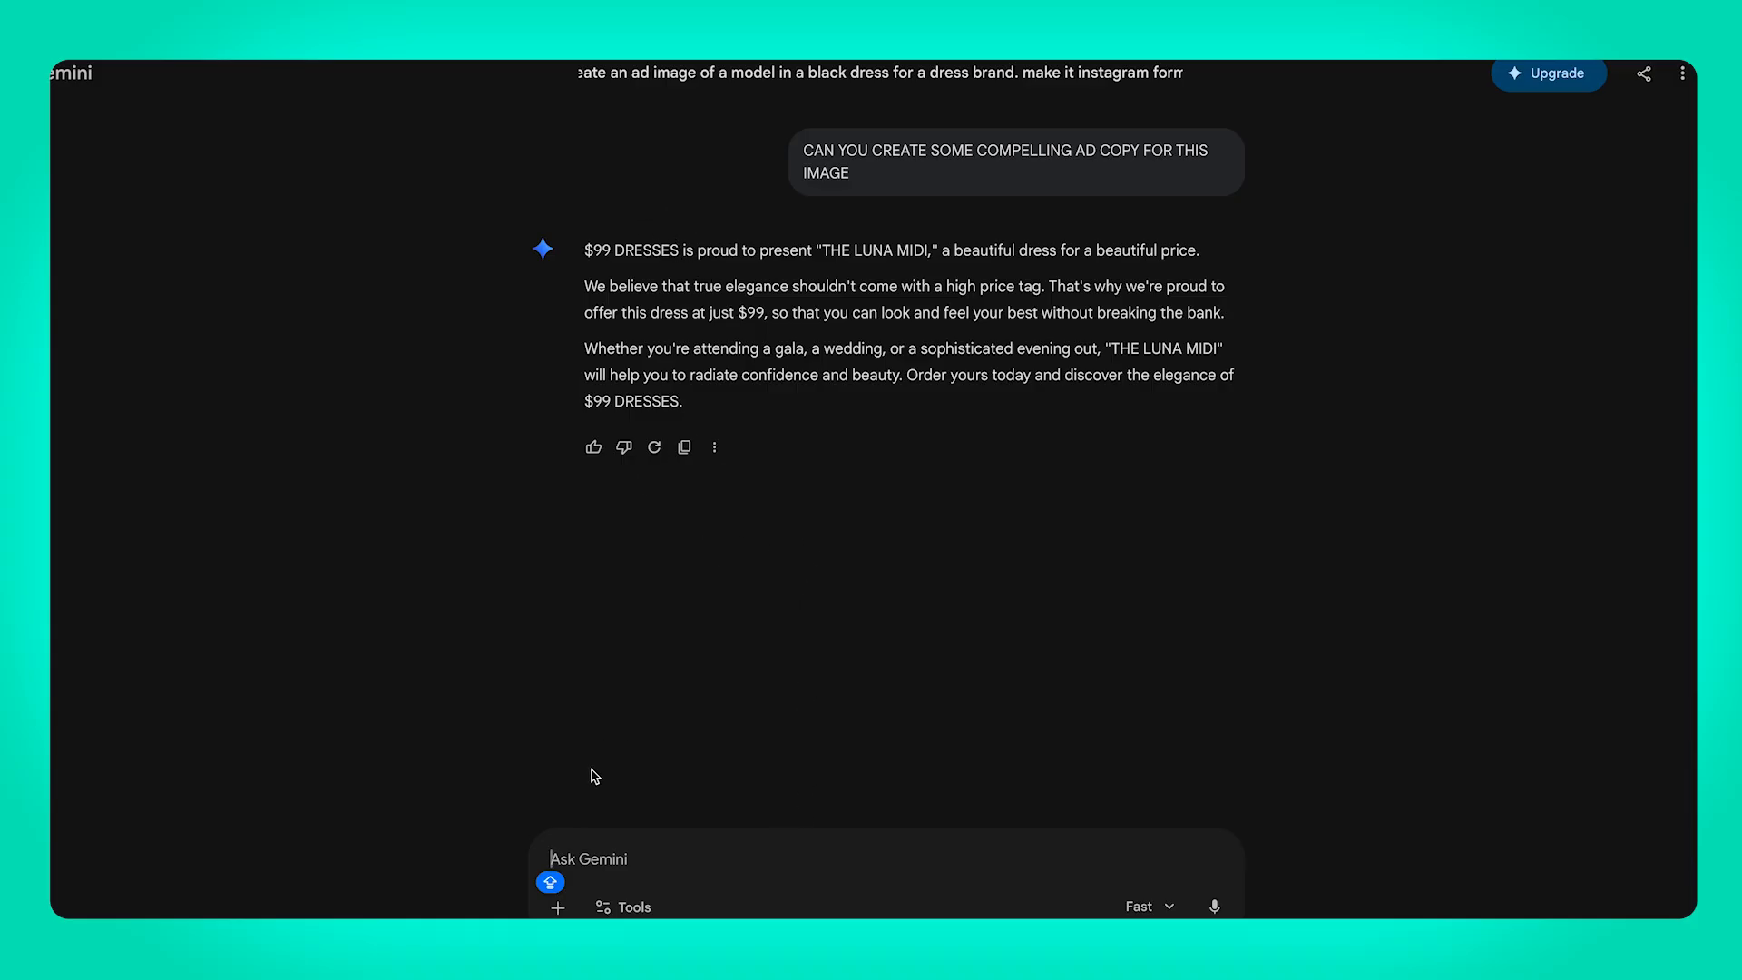
{"action": "left_click_drag", "start_coordinate": [594, 249], "coordinate": [855, 390]}
{"action": "key", "text": "ctrl+c"}
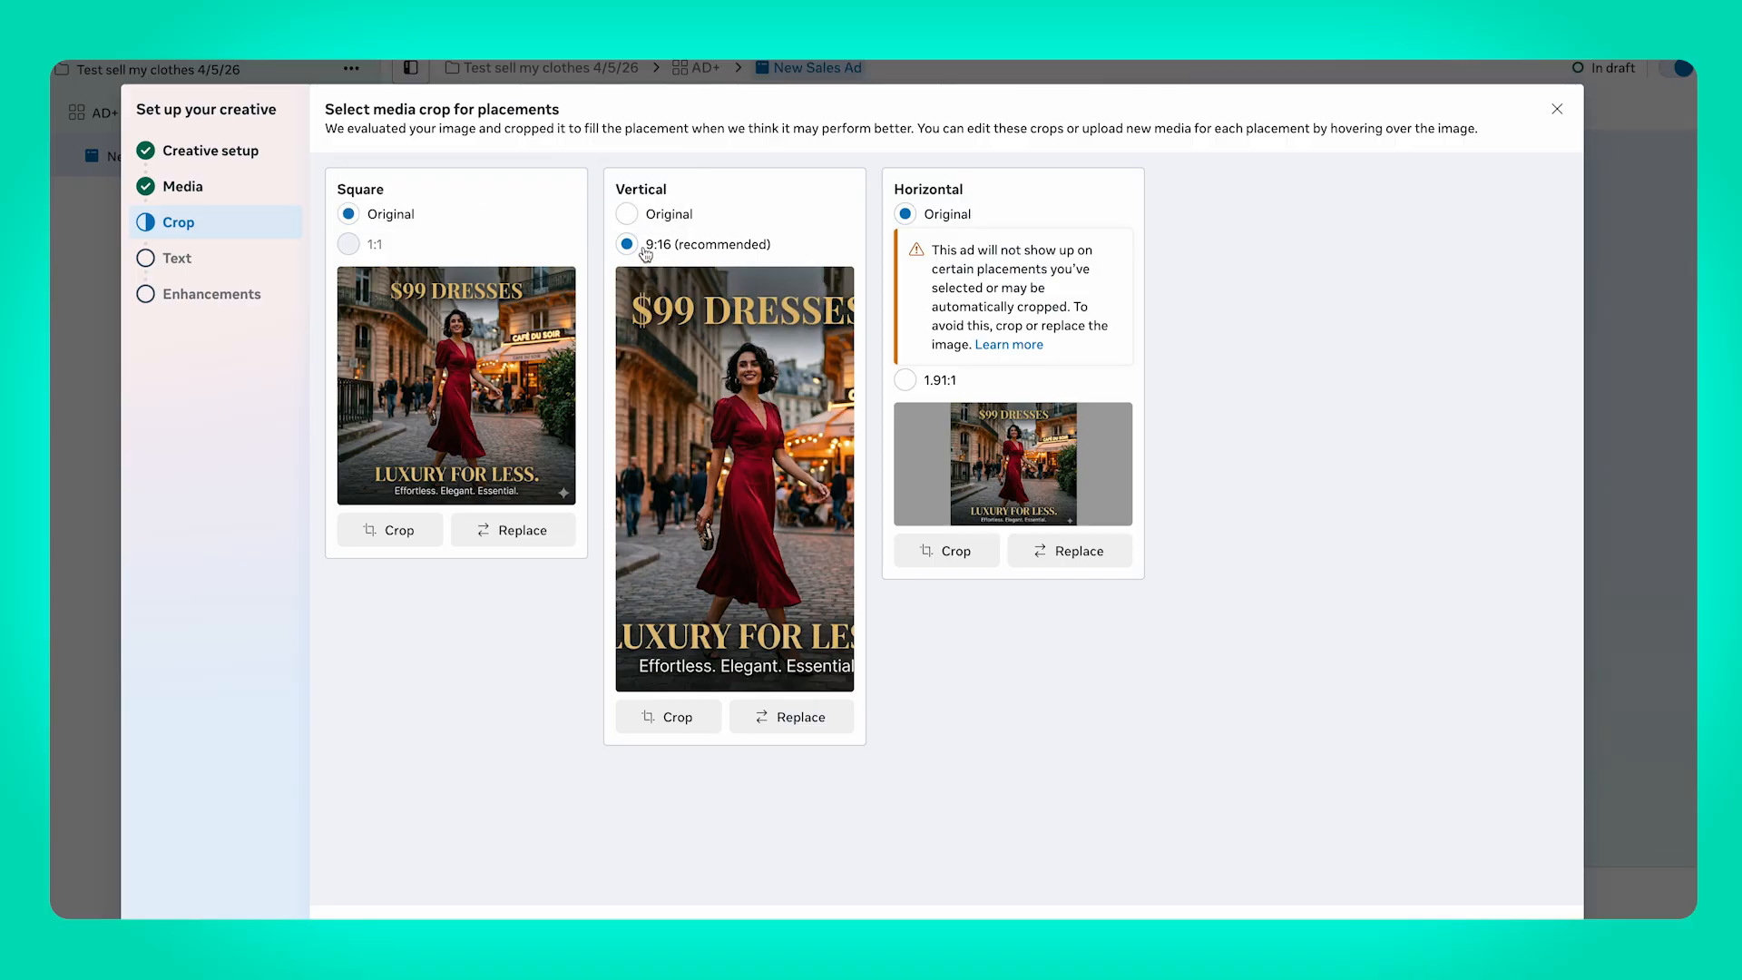
- Set the vertical placement's crop to Original in Ads Manager and continue to the creative's text settings
{"action": "left_click", "coordinate": [626, 214]}
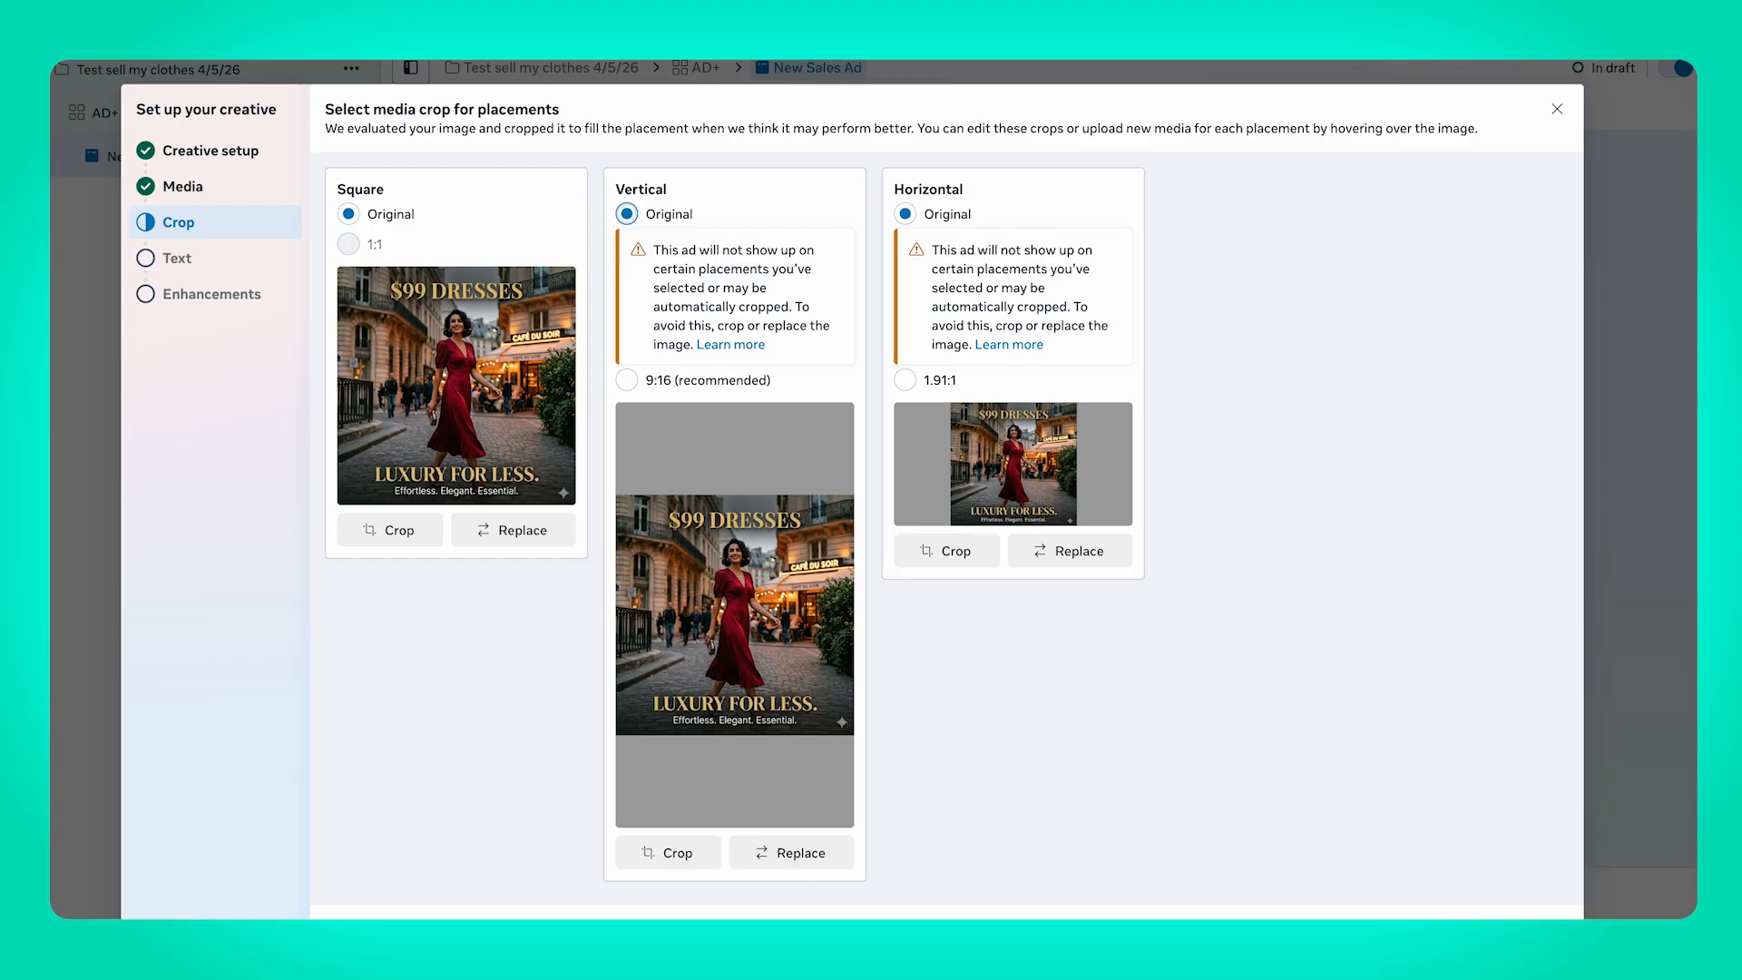
{"action": "left_click", "coordinate": [1541, 933]}
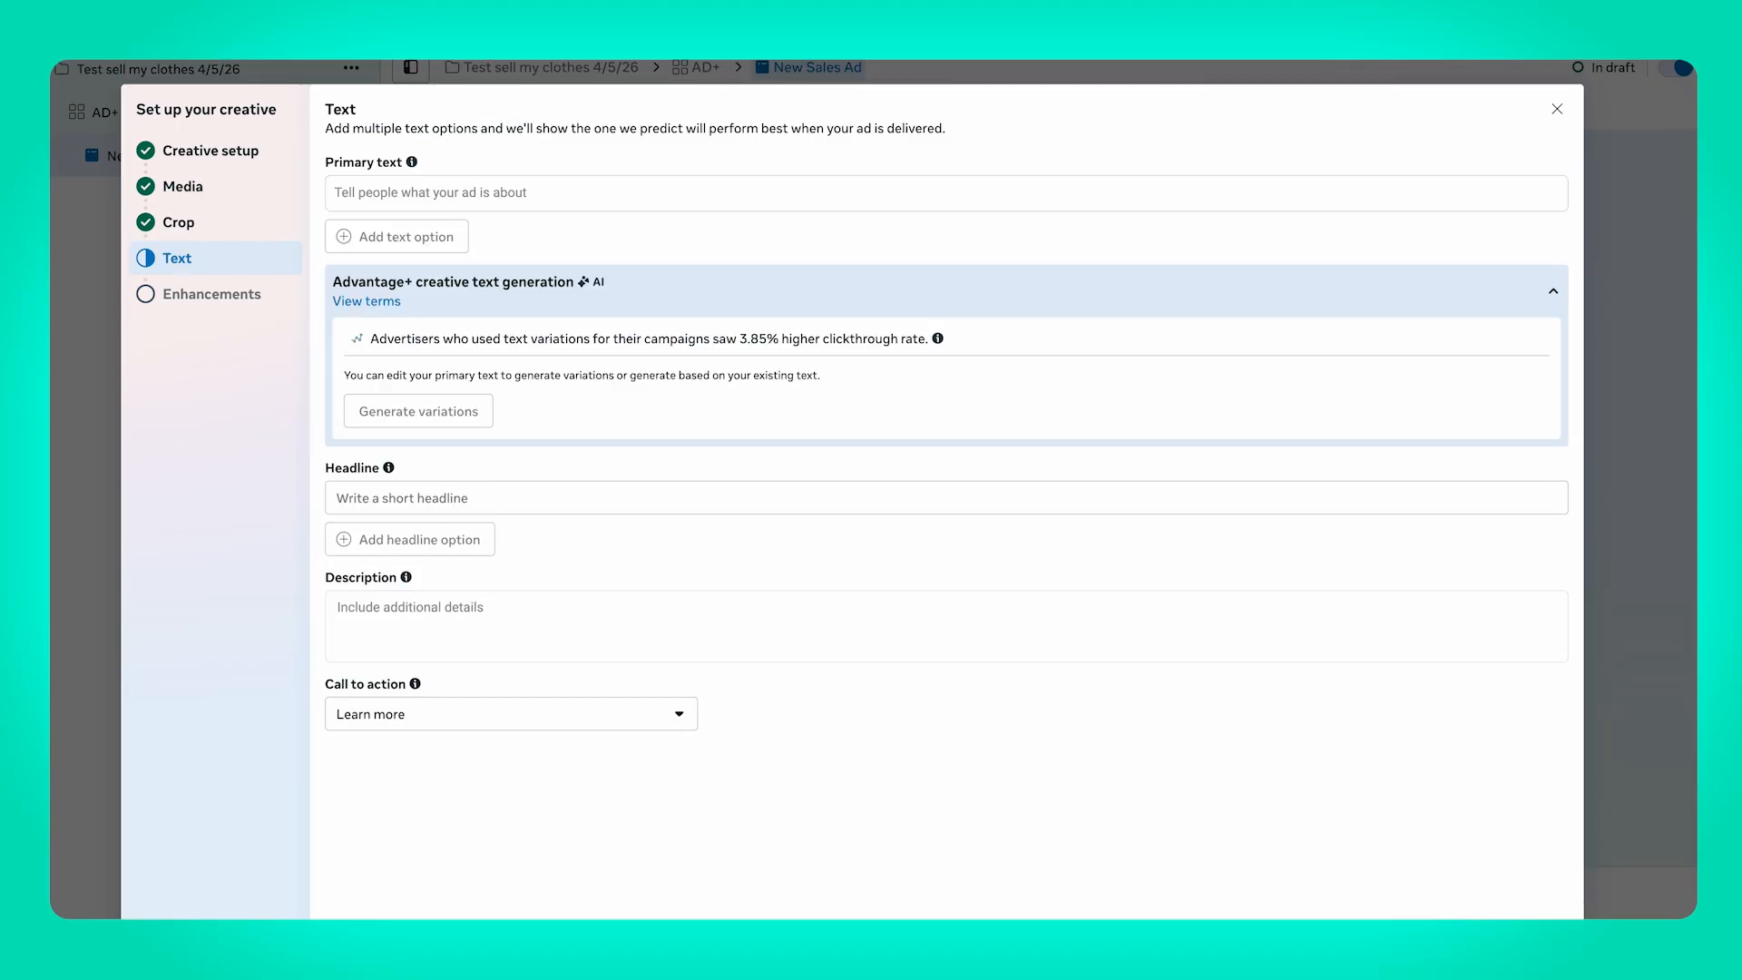
- Paste the Gemini-generated Luna Midi ad copy as the ad's first primary text
{"action": "left_click", "coordinate": [413, 193]}
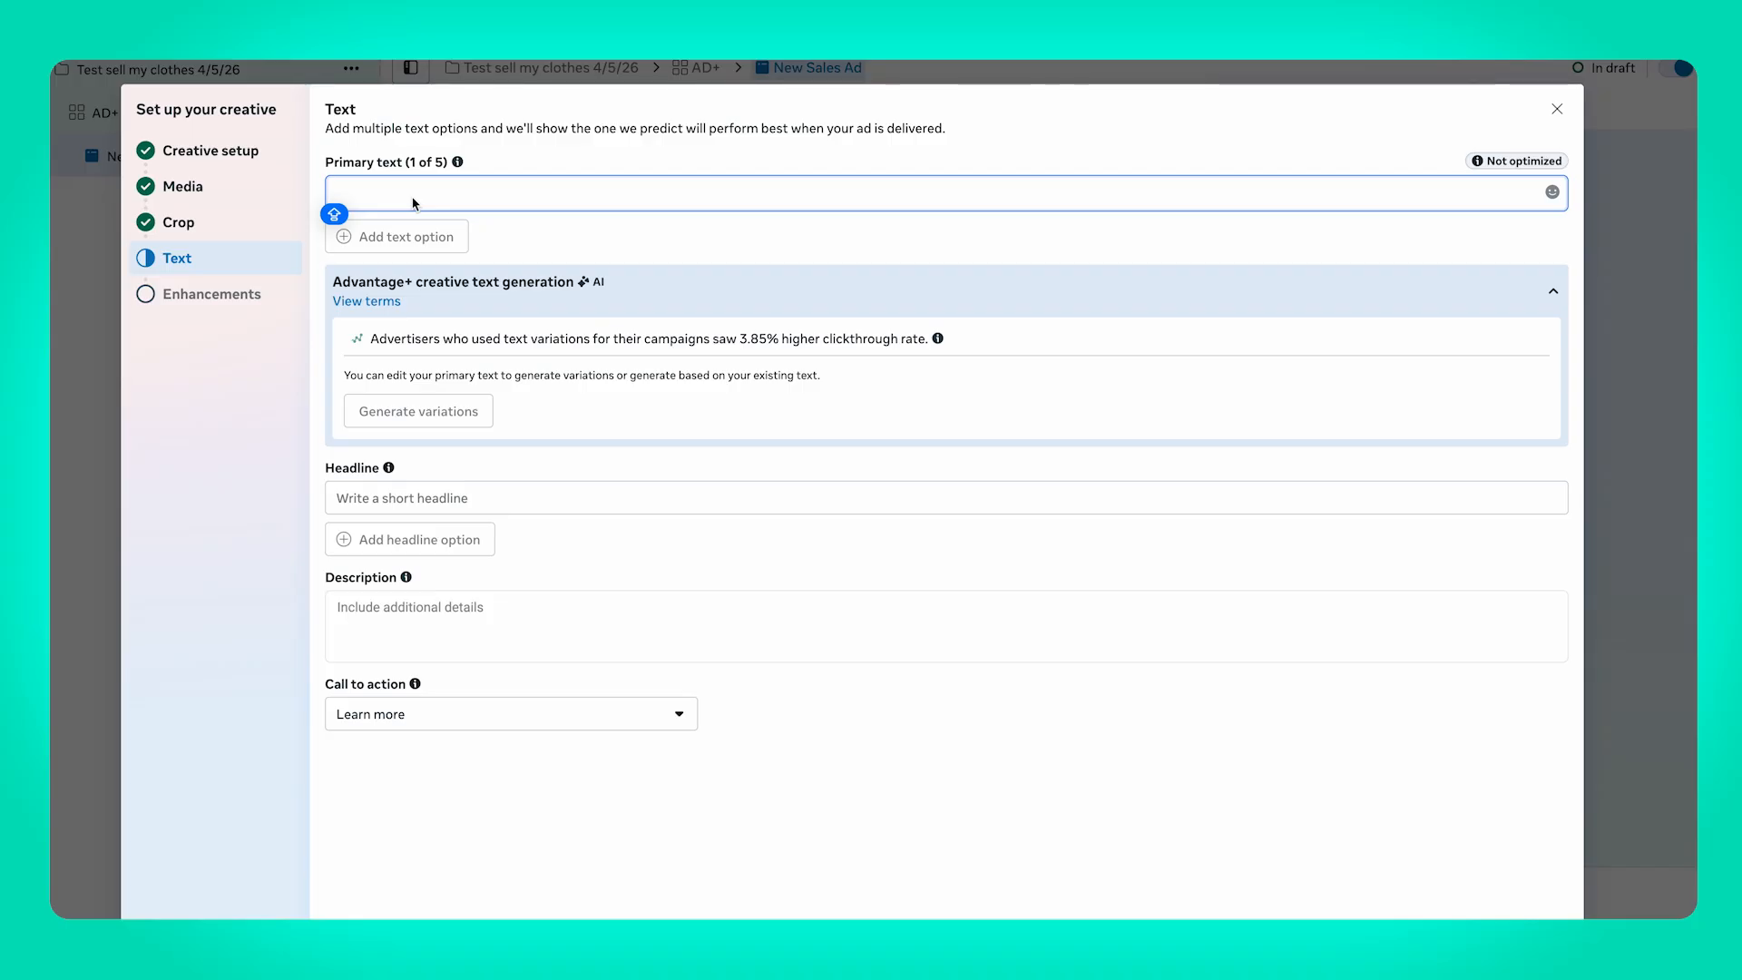
{"action": "key", "text": "ctrl+v"}
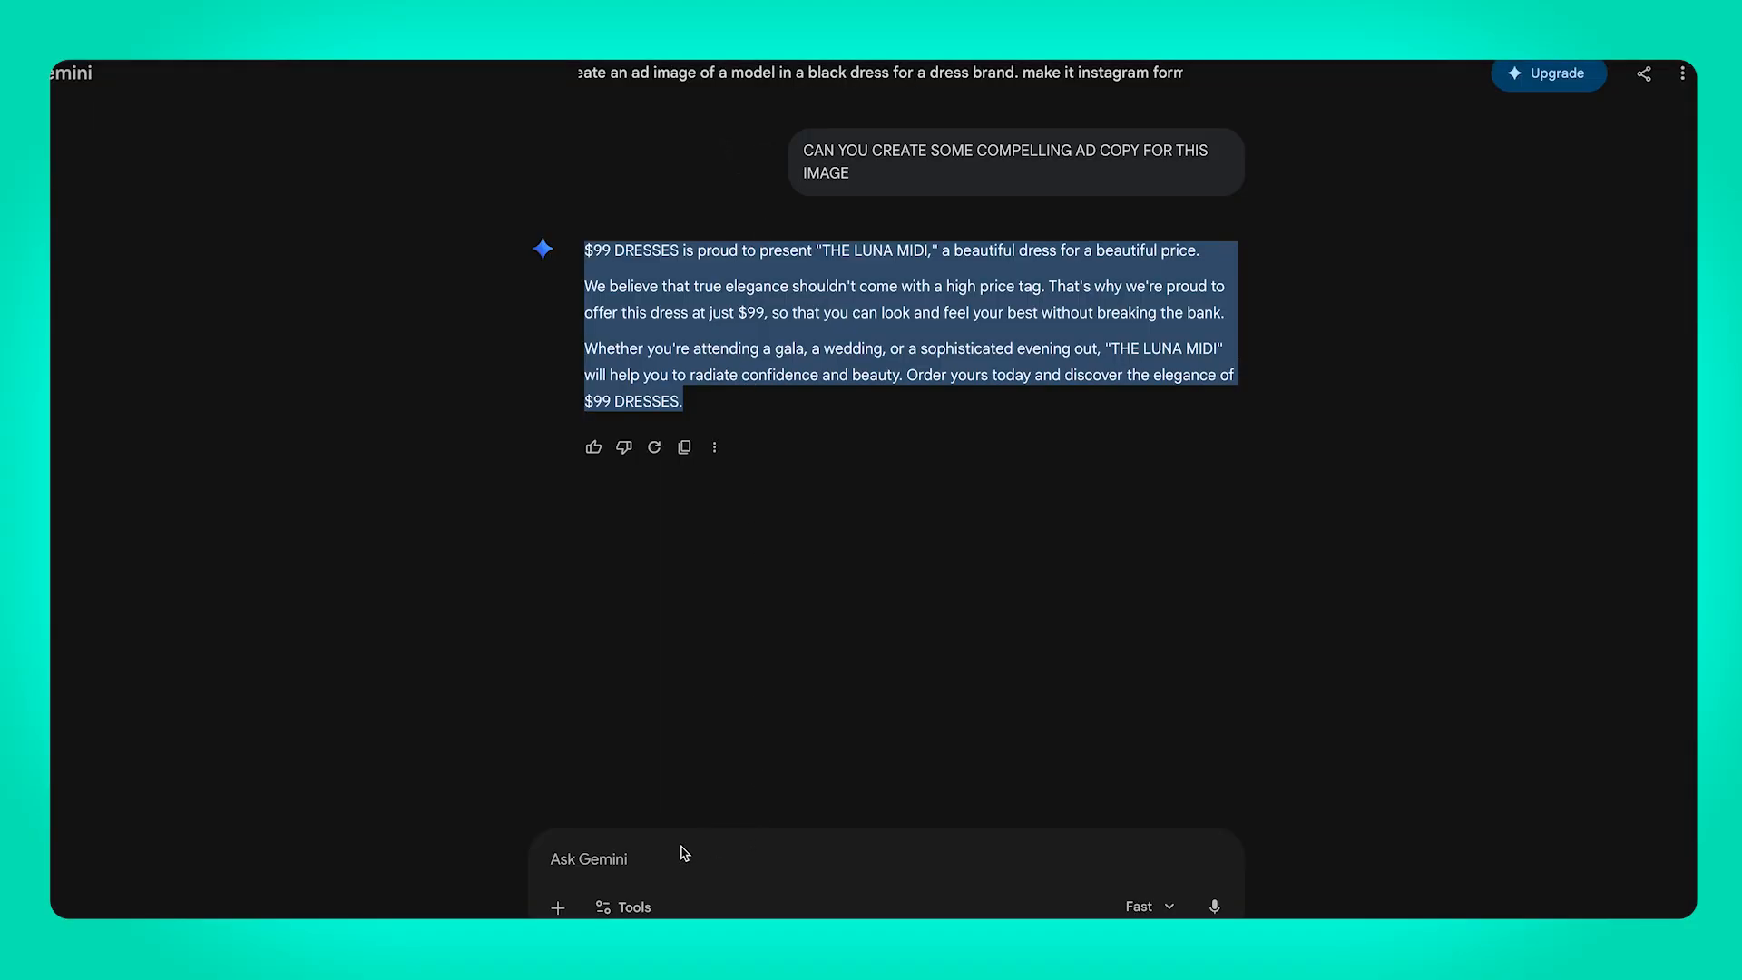
- Switch to Gemini and send the prompt "GIVE ME SOME BETTER AD COPY THAT SELLS THE DRESS"
{"action": "left_click", "coordinate": [652, 853]}
{"action": "type", "text": "GIVE ME "}
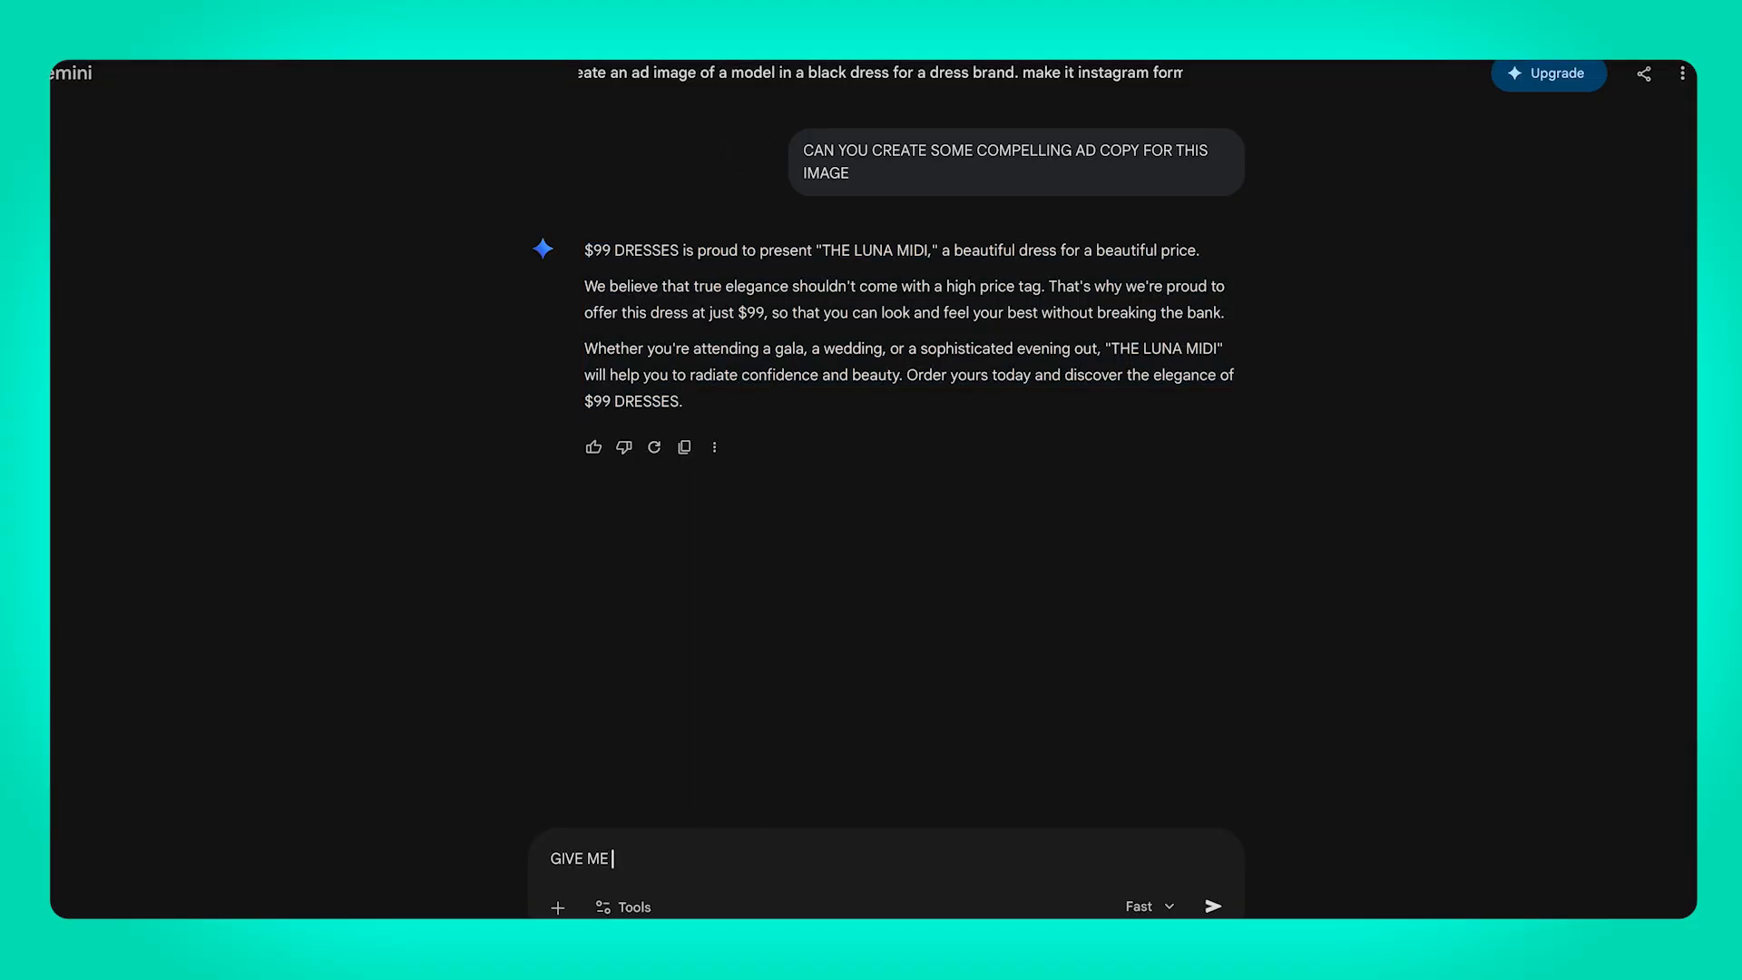
{"action": "type", "text": "SOME BETTER AD COPY"}
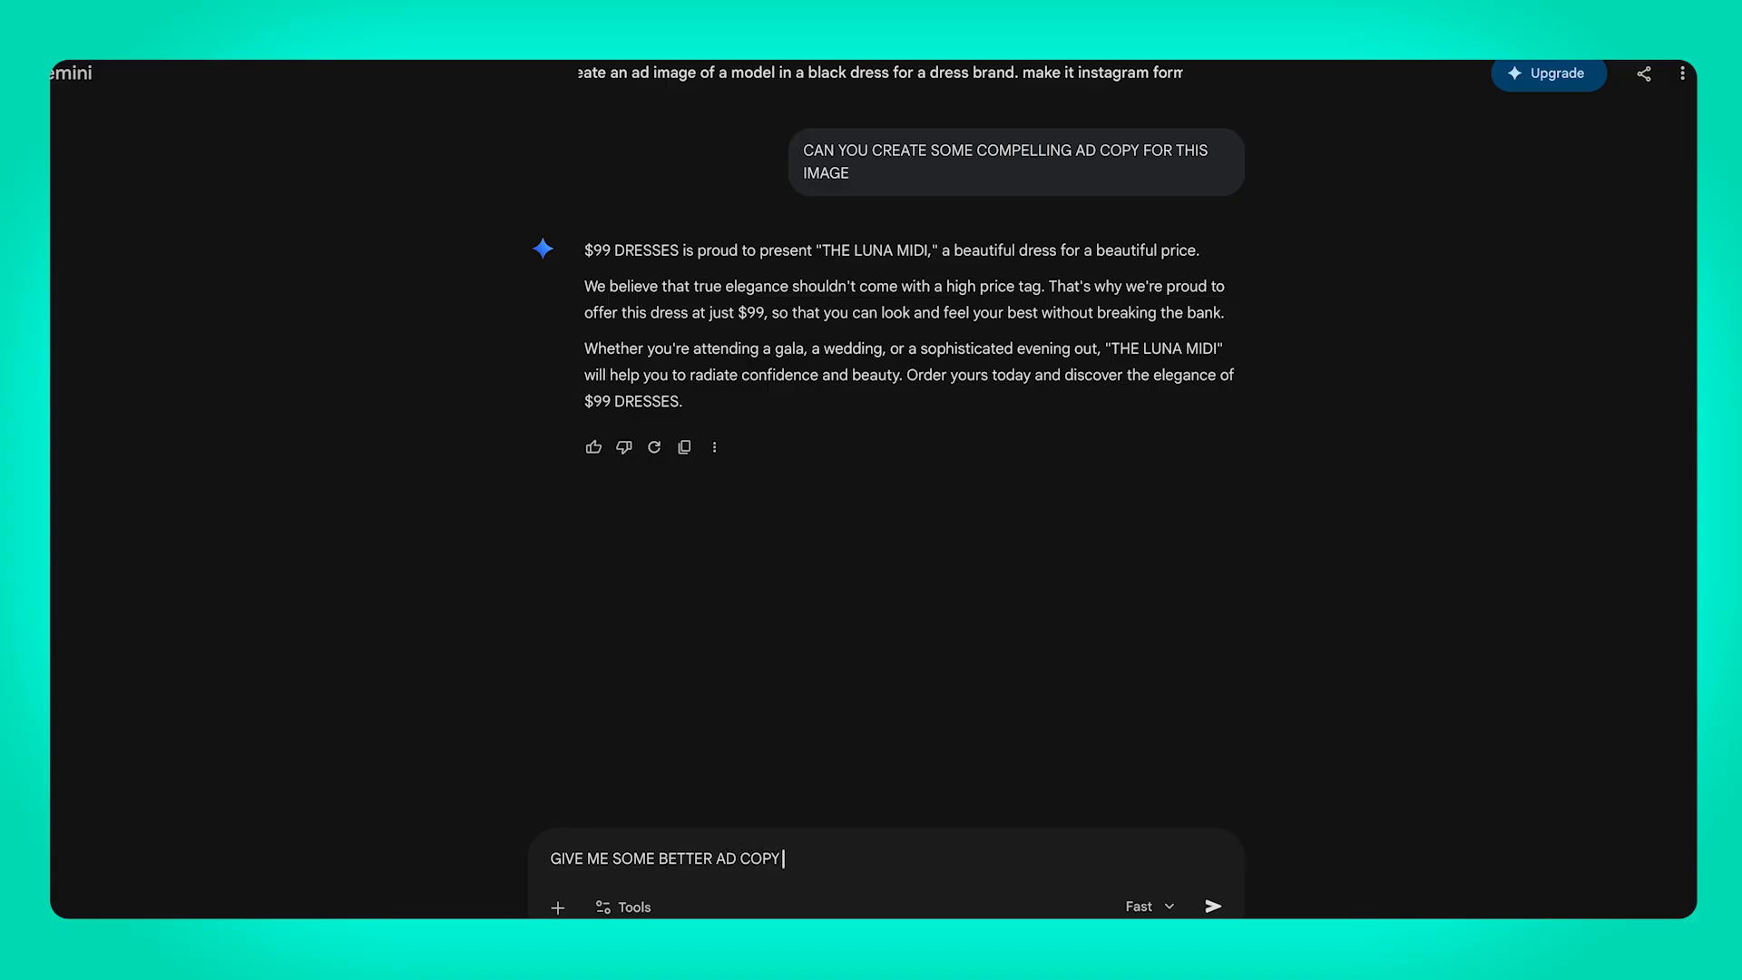
{"action": "type", "text": " THAT SELLS THE DRE"}
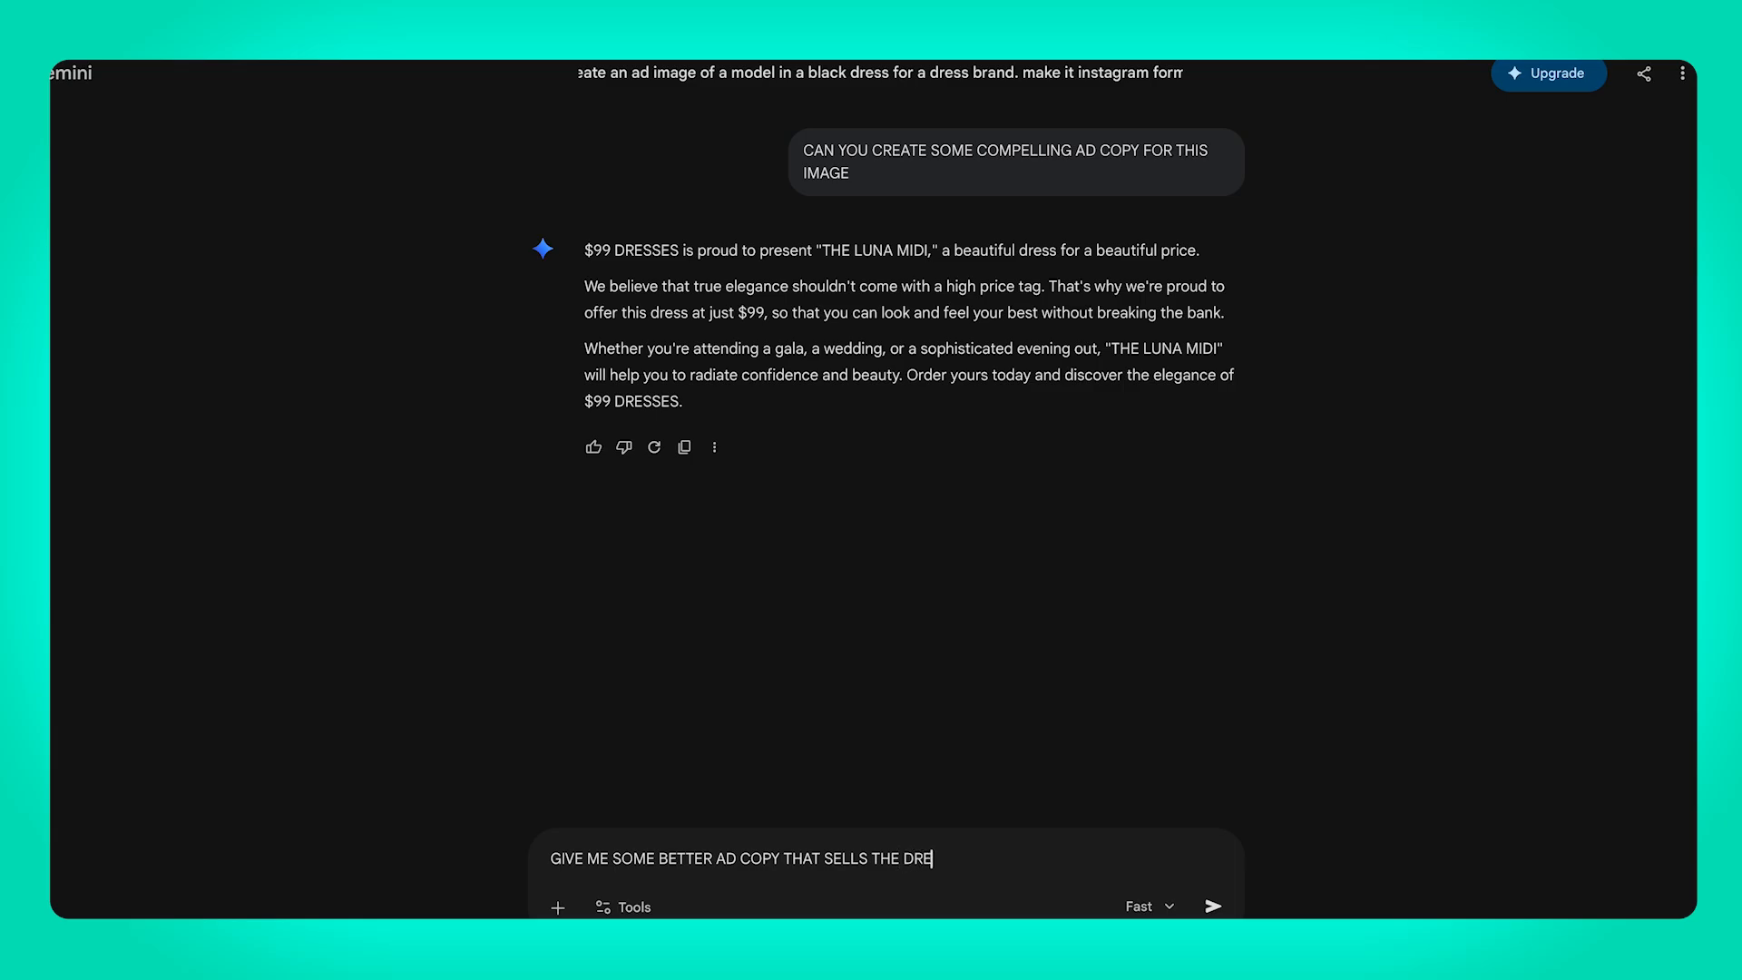
{"action": "type", "text": "SS"}
{"action": "key", "text": "Return"}
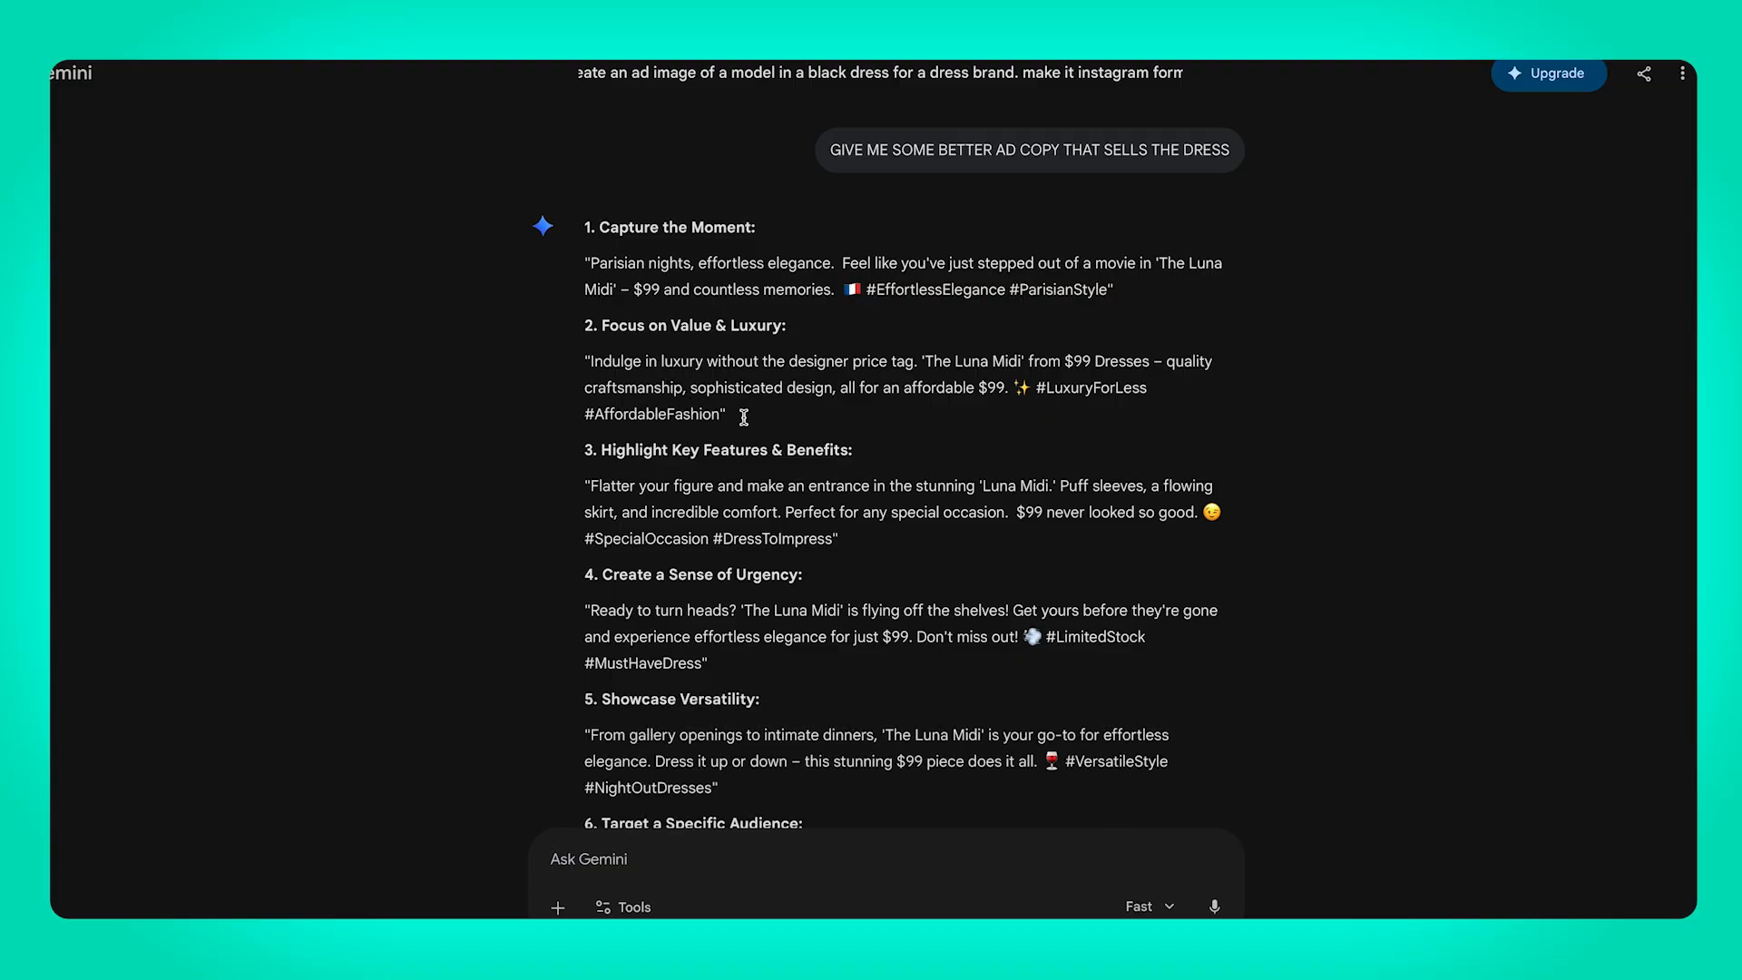
- Copy Gemini's "Focus on Value & Luxury" text and add it in Ads Manager as a second primary text option
{"action": "mouse_move", "coordinate": [740, 416]}
{"action": "left_mouse_down"}
{"action": "mouse_move", "coordinate": [625, 401]}
{"action": "mouse_move", "coordinate": [582, 365]}
{"action": "left_mouse_up"}
{"action": "key", "text": "ctrl+c"}
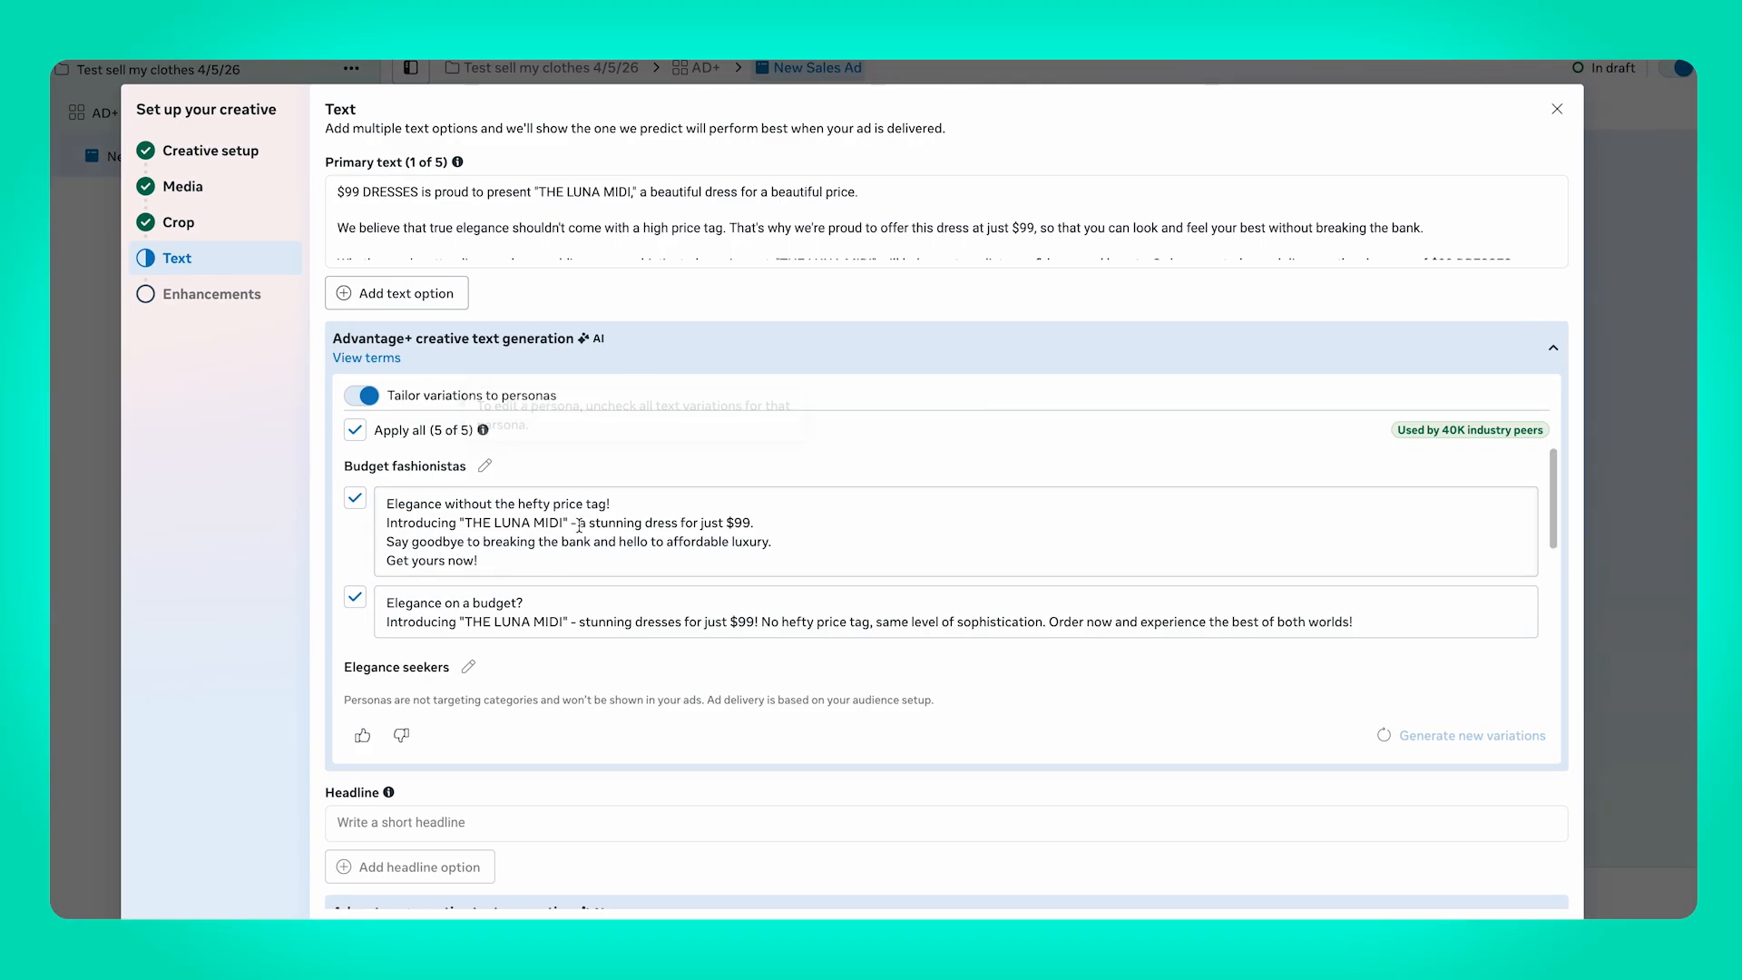
{"action": "left_click", "coordinate": [457, 304]}
{"action": "left_click", "coordinate": [548, 310]}
{"action": "key", "text": "ctrl+v"}
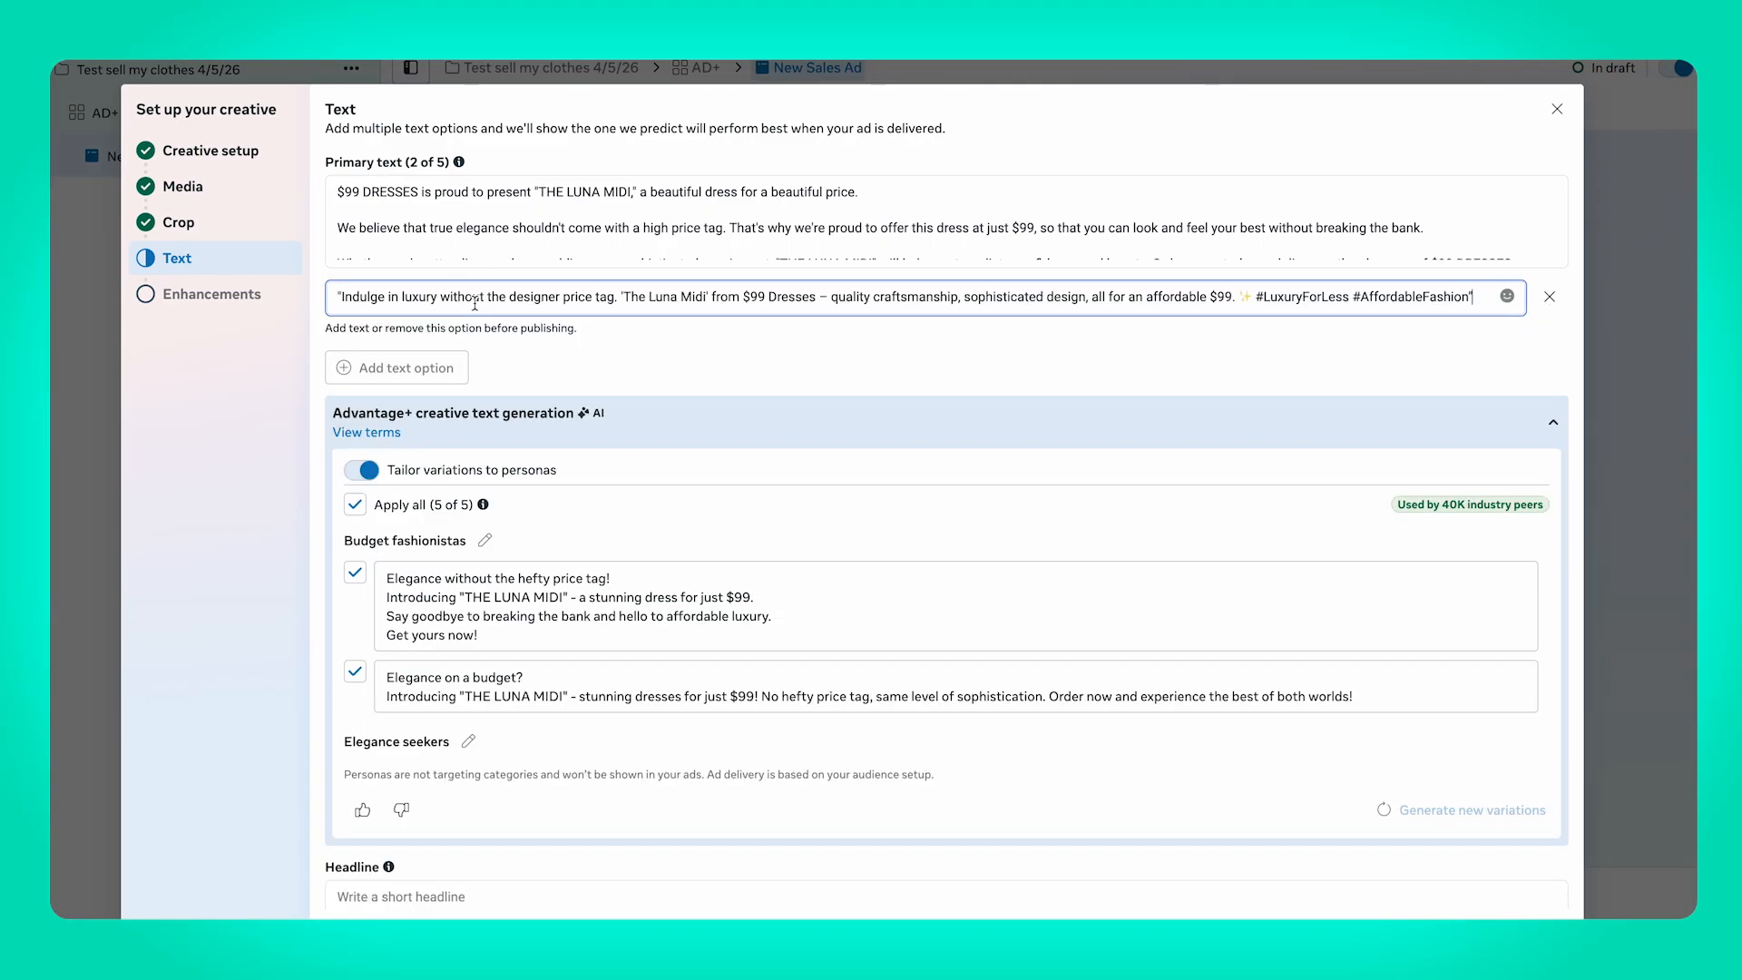
- Review the AI-generated primary text variations for the different personas and the suggested headlines
{"action": "scroll", "coordinate": [803, 291], "scroll_direction": "down", "scroll_amount": 2}
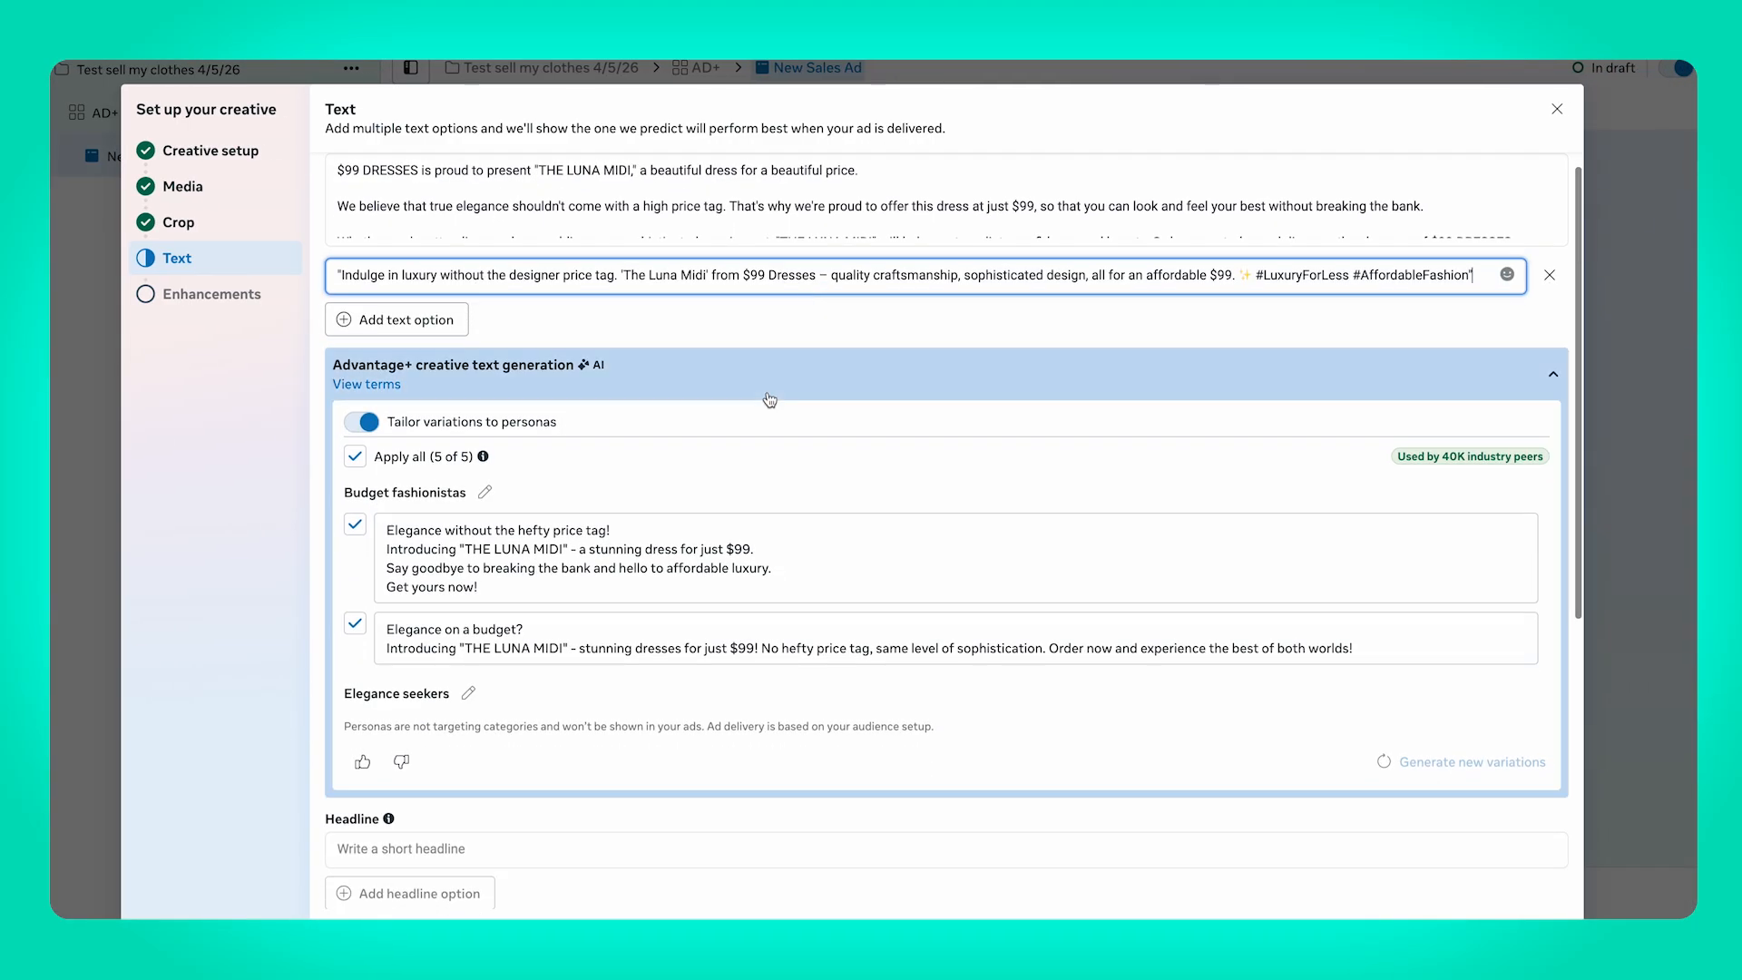
{"action": "scroll", "coordinate": [764, 409], "scroll_direction": "down", "scroll_amount": 3}
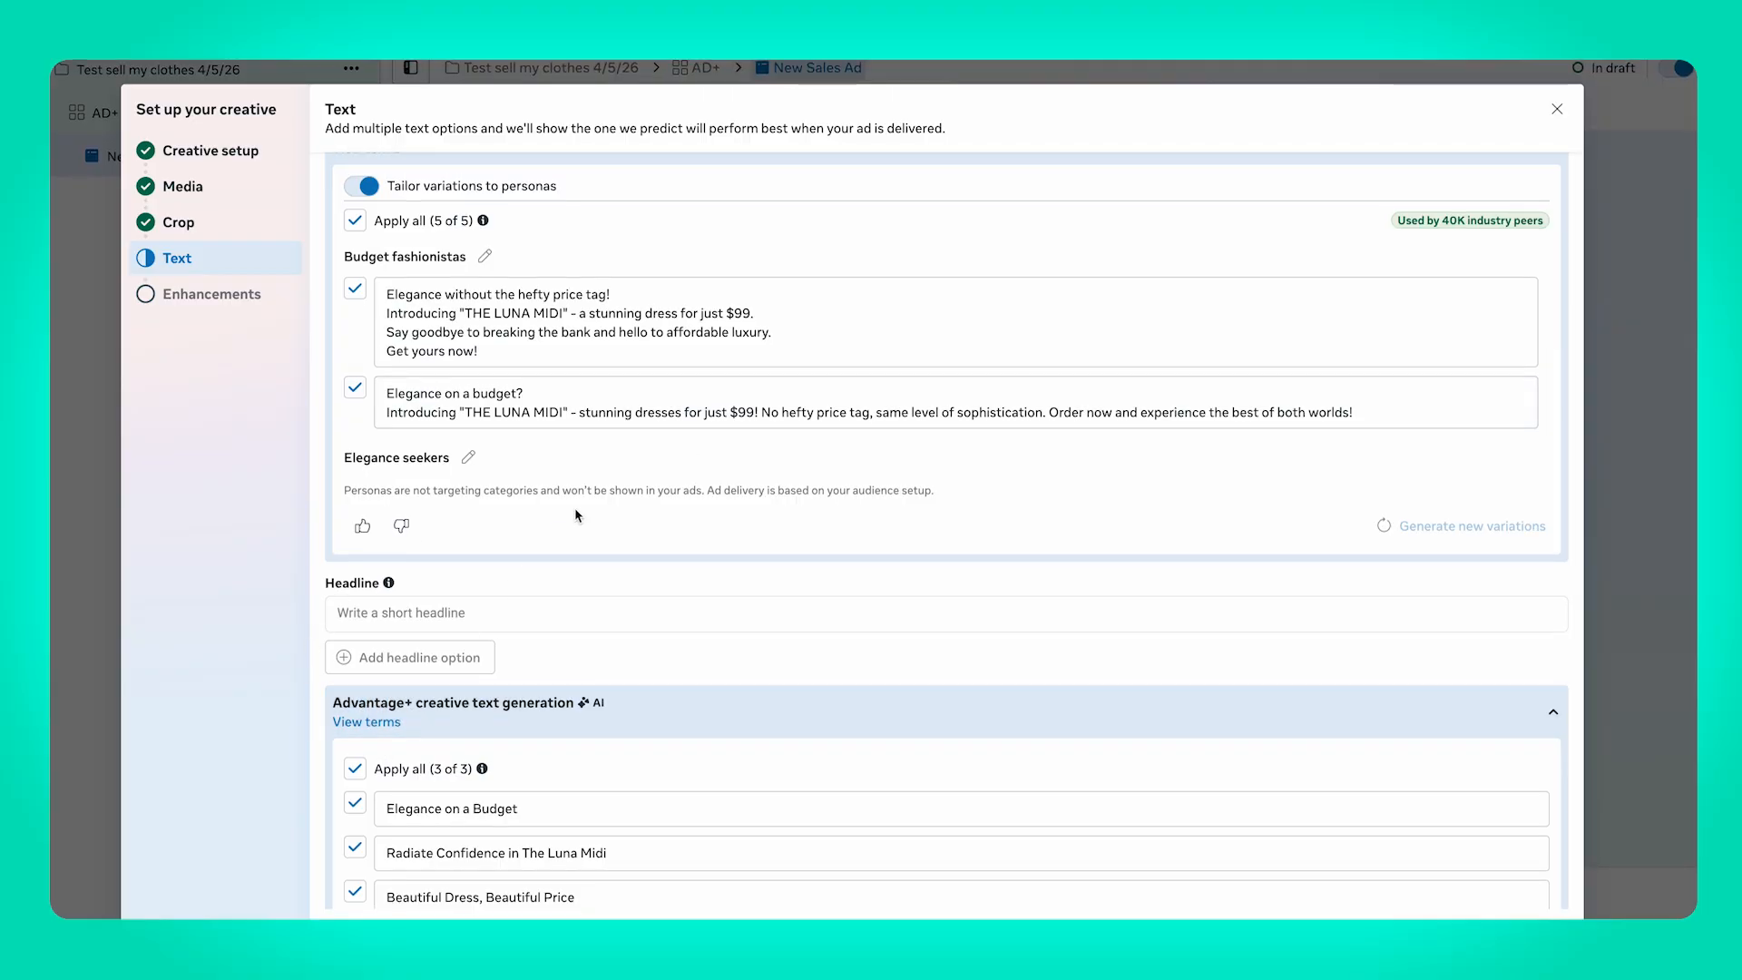
{"action": "scroll", "coordinate": [651, 489], "scroll_direction": "up", "scroll_amount": 3}
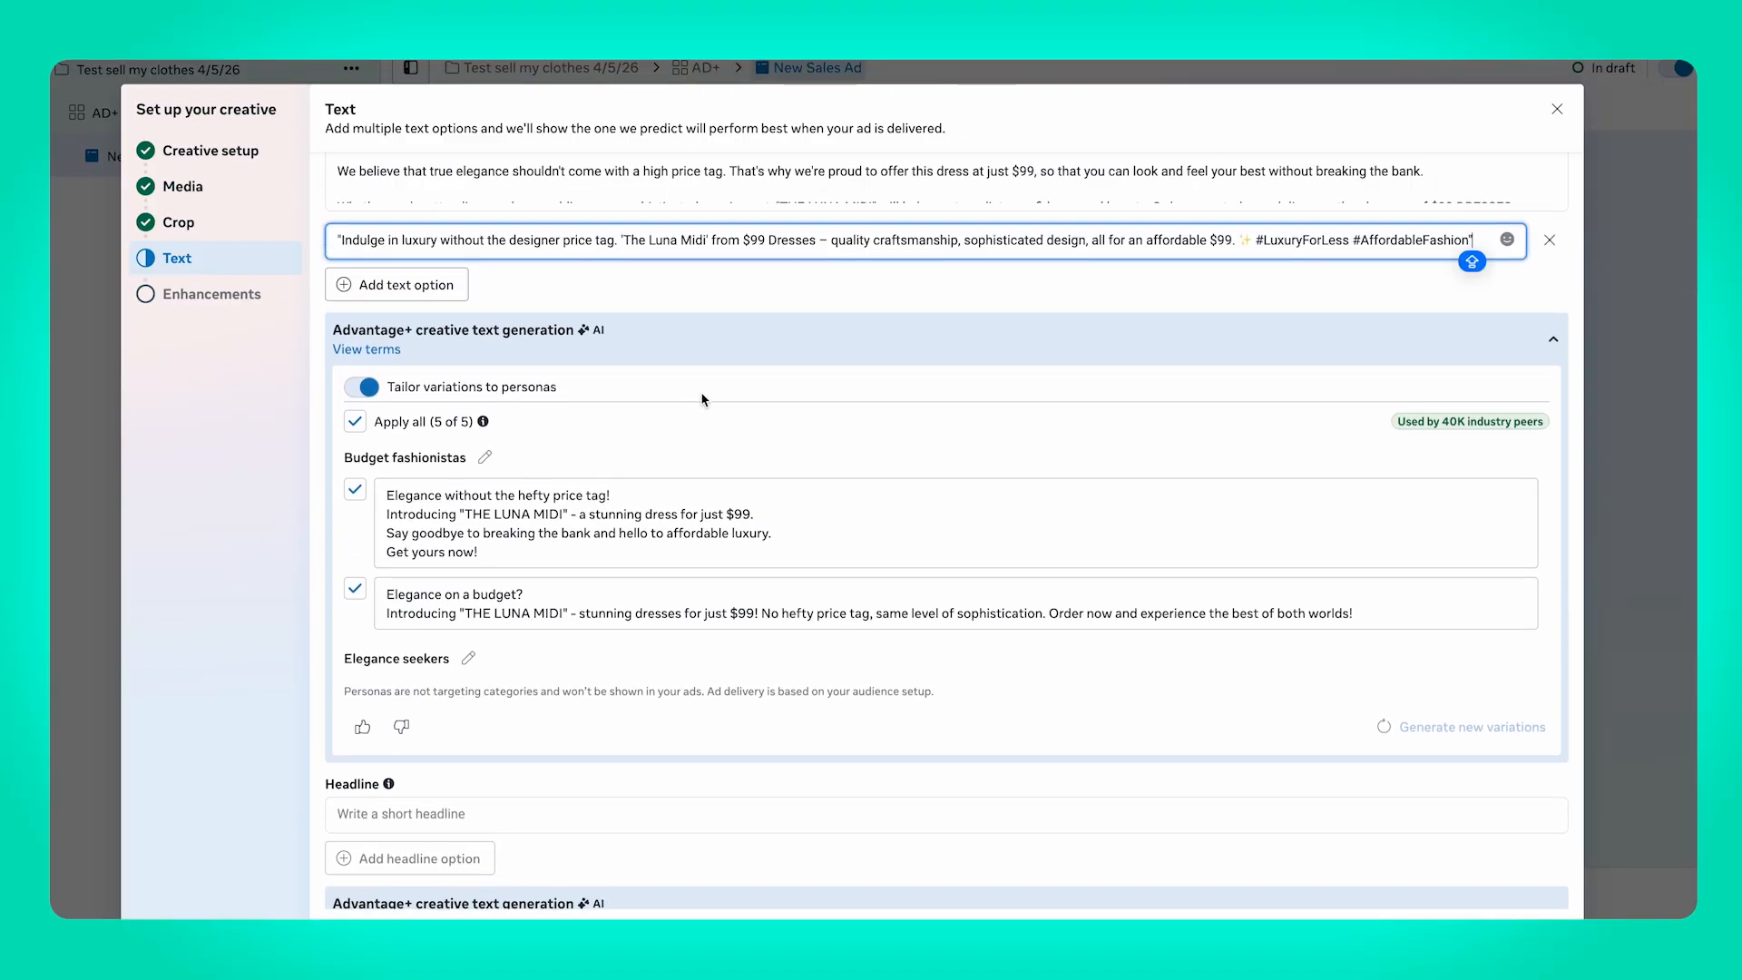
{"action": "scroll", "coordinate": [478, 538], "scroll_direction": "down", "scroll_amount": 3}
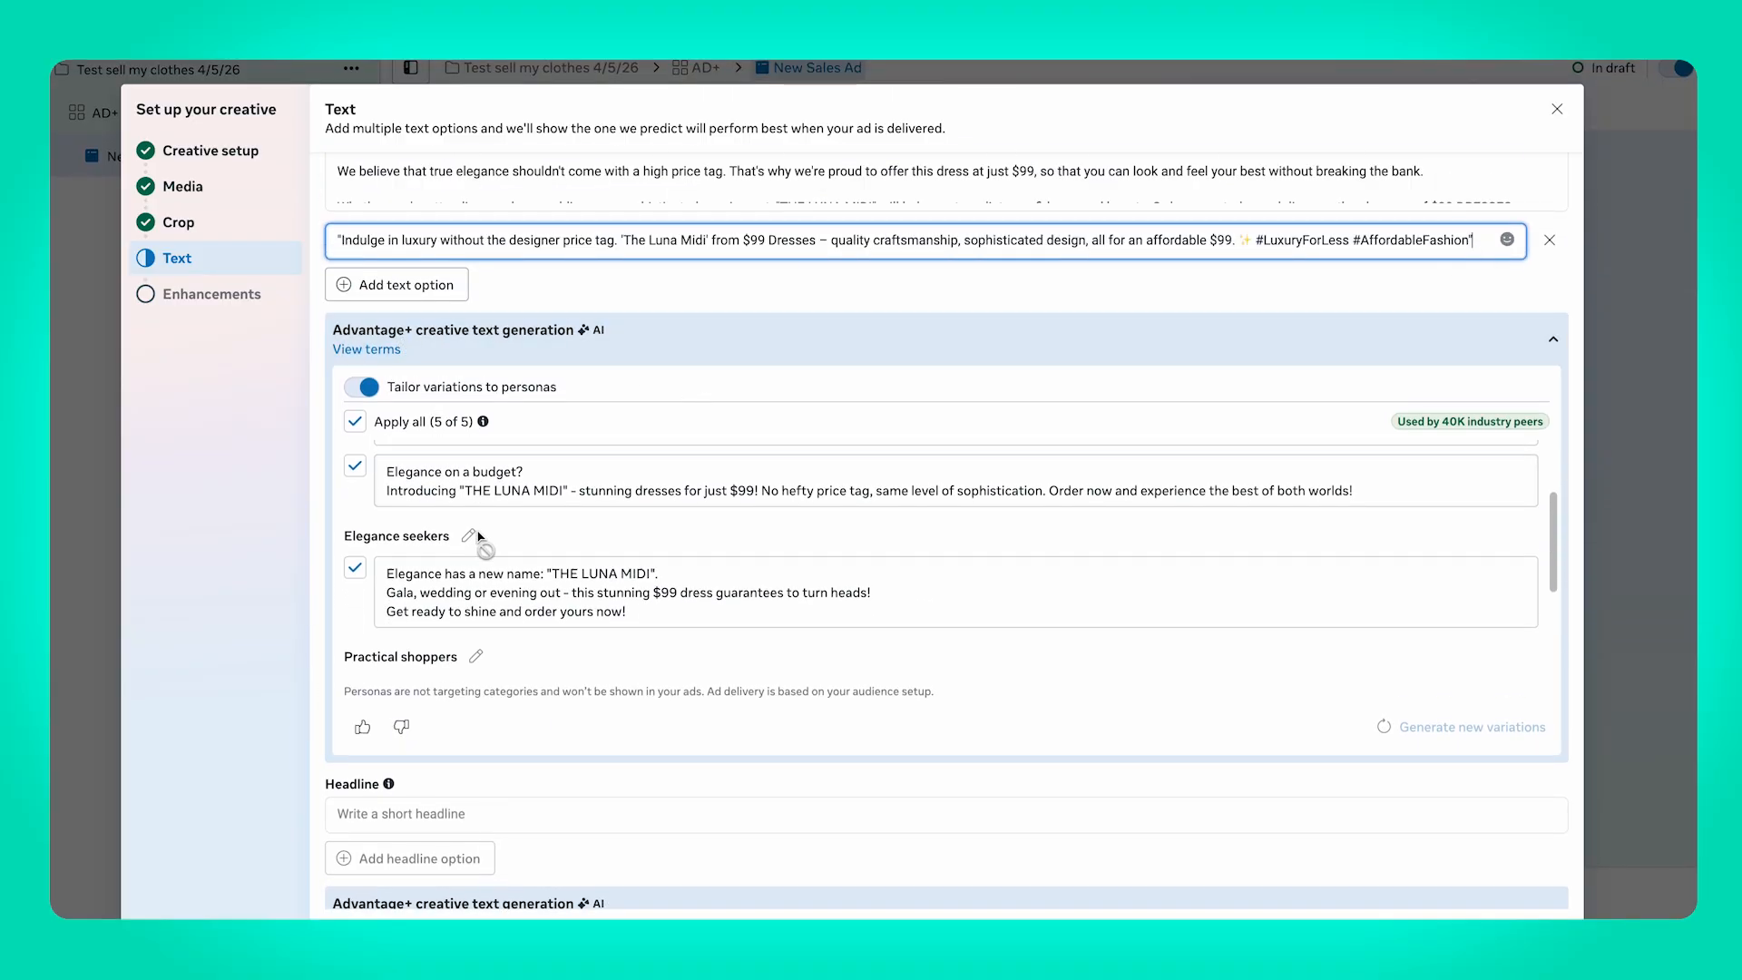
{"action": "scroll", "coordinate": [478, 538], "scroll_direction": "down", "scroll_amount": 1}
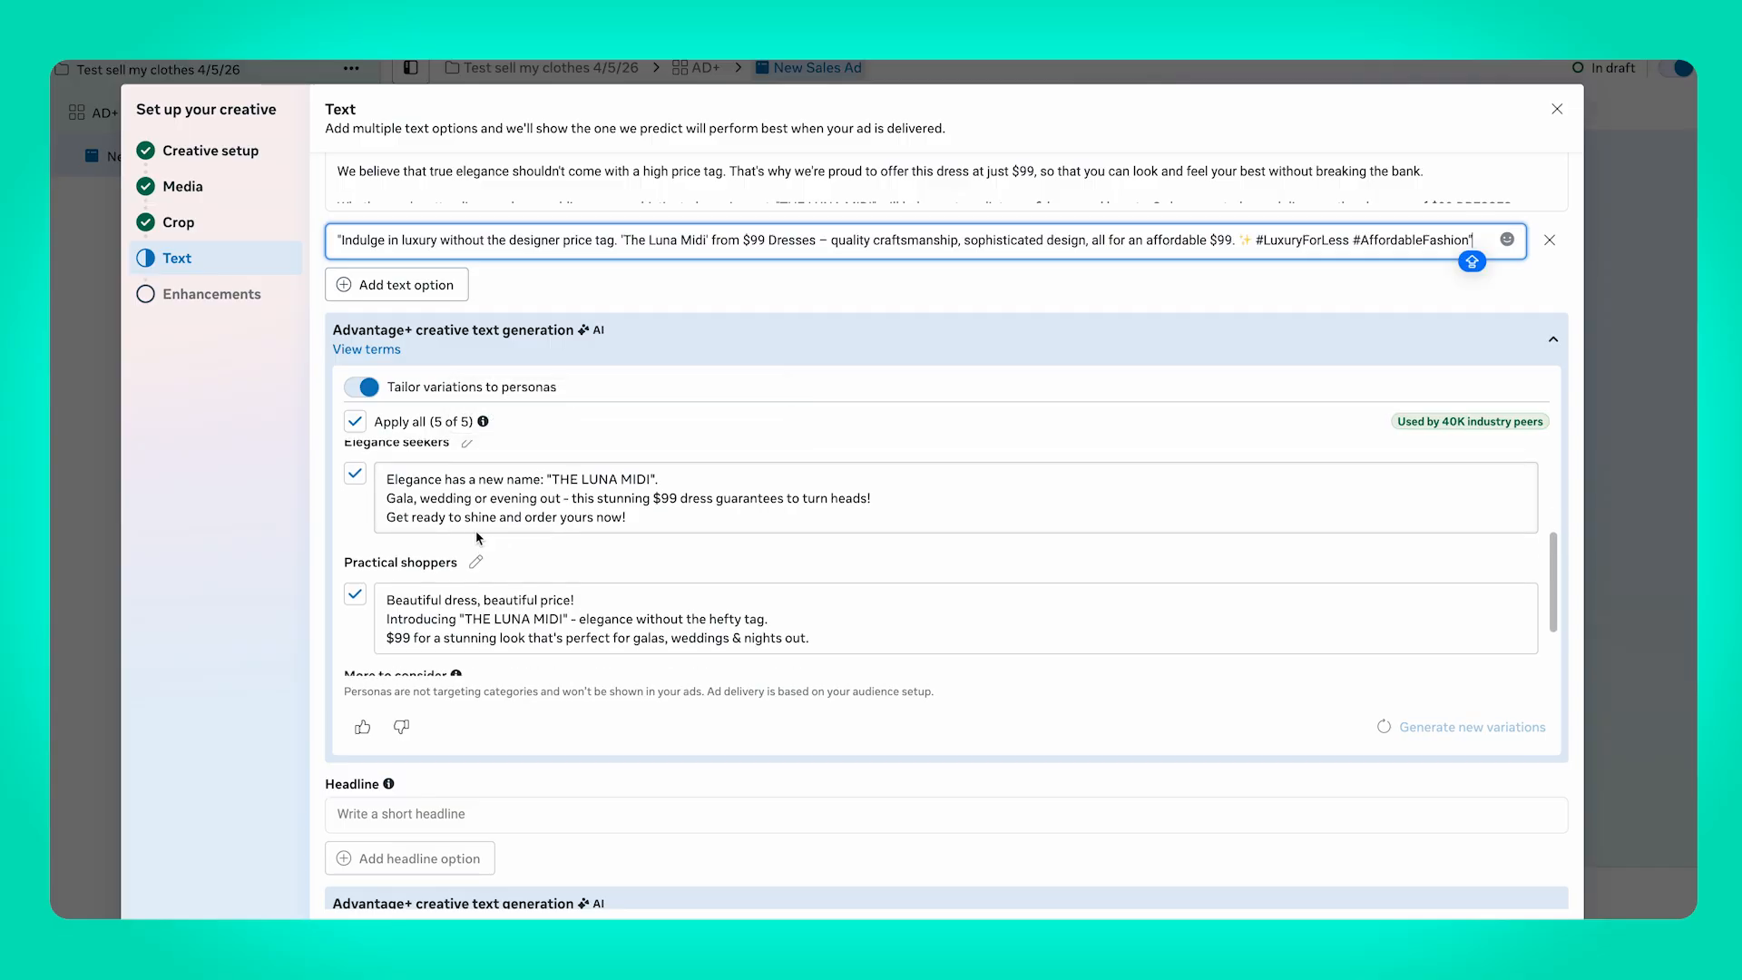
{"action": "scroll", "coordinate": [493, 596], "scroll_direction": "up", "scroll_amount": 5}
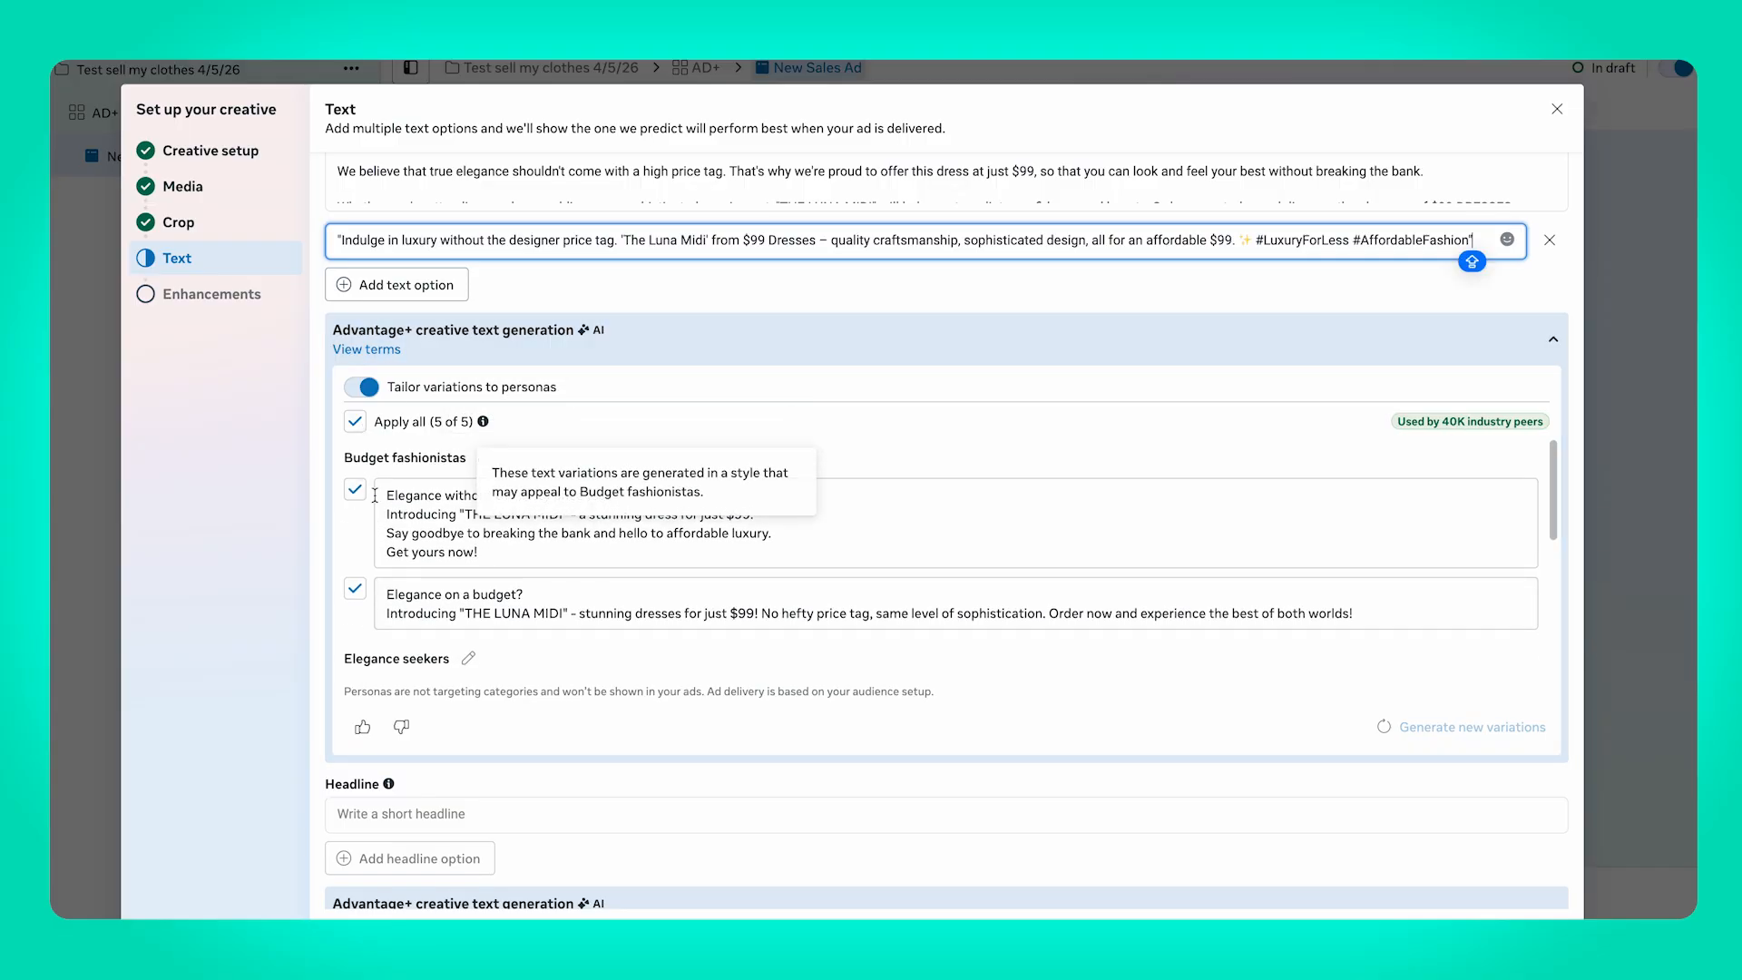
- Try deselecting the Budget fashionistas text variations and reapply all five primary text variations
{"action": "left_click", "coordinate": [358, 492]}
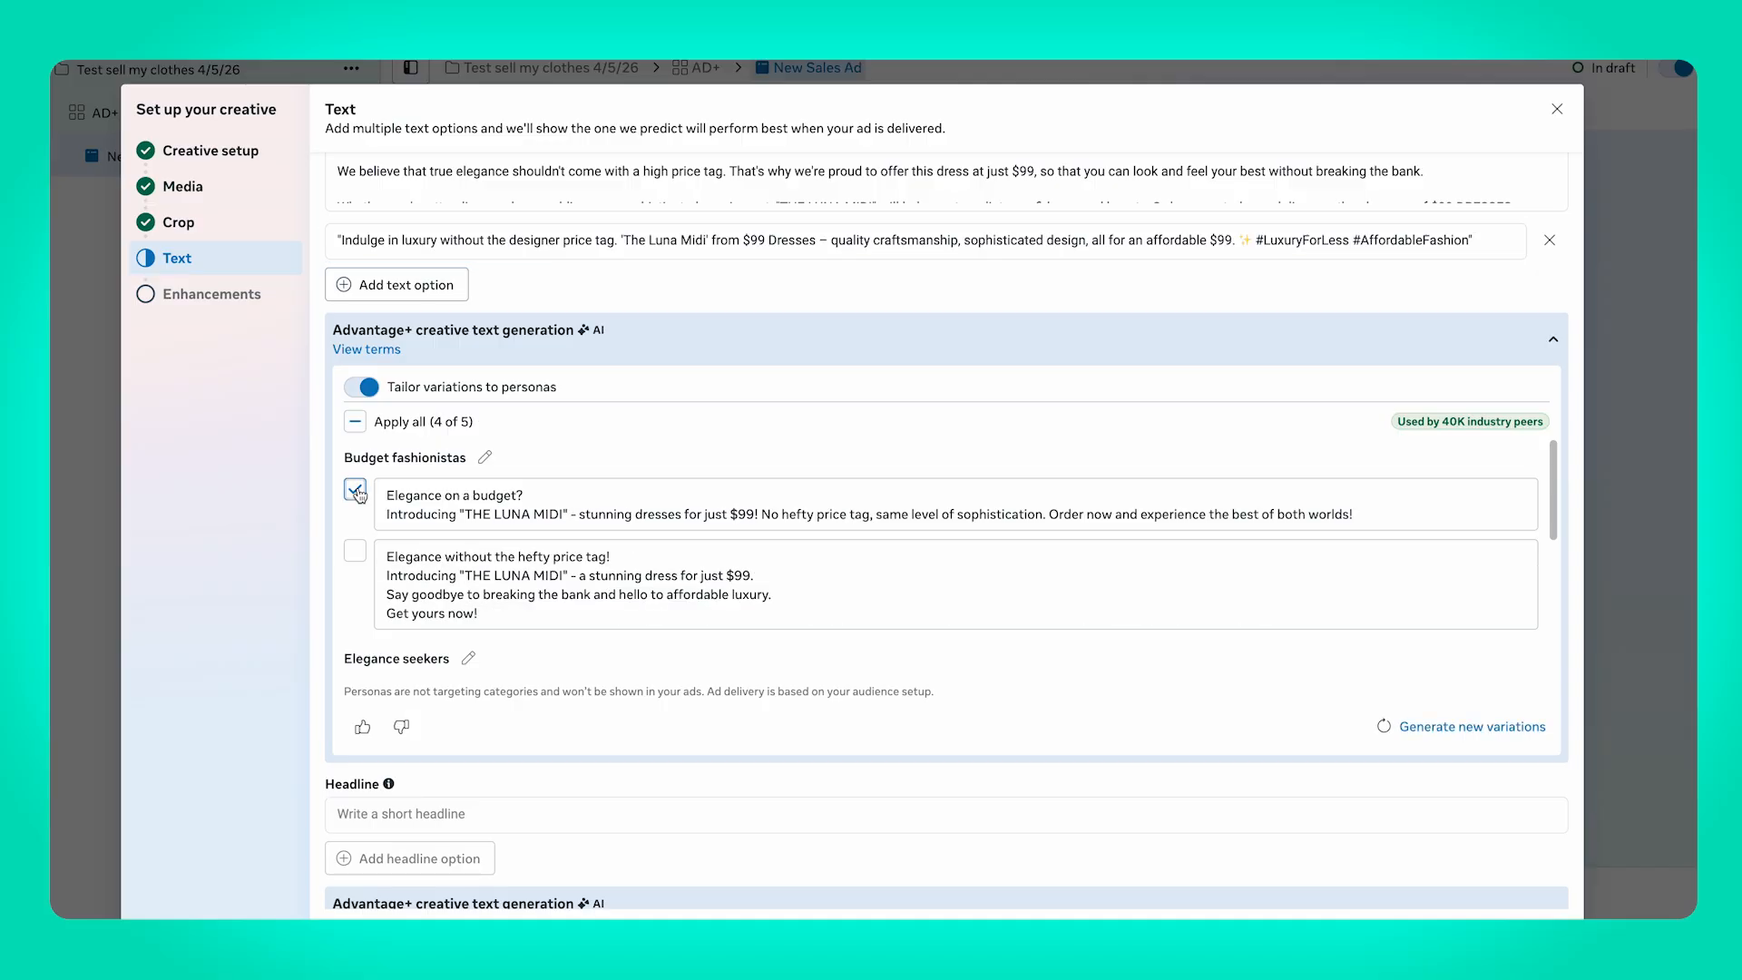
{"action": "left_click", "coordinate": [357, 492]}
{"action": "left_click", "coordinate": [355, 422]}
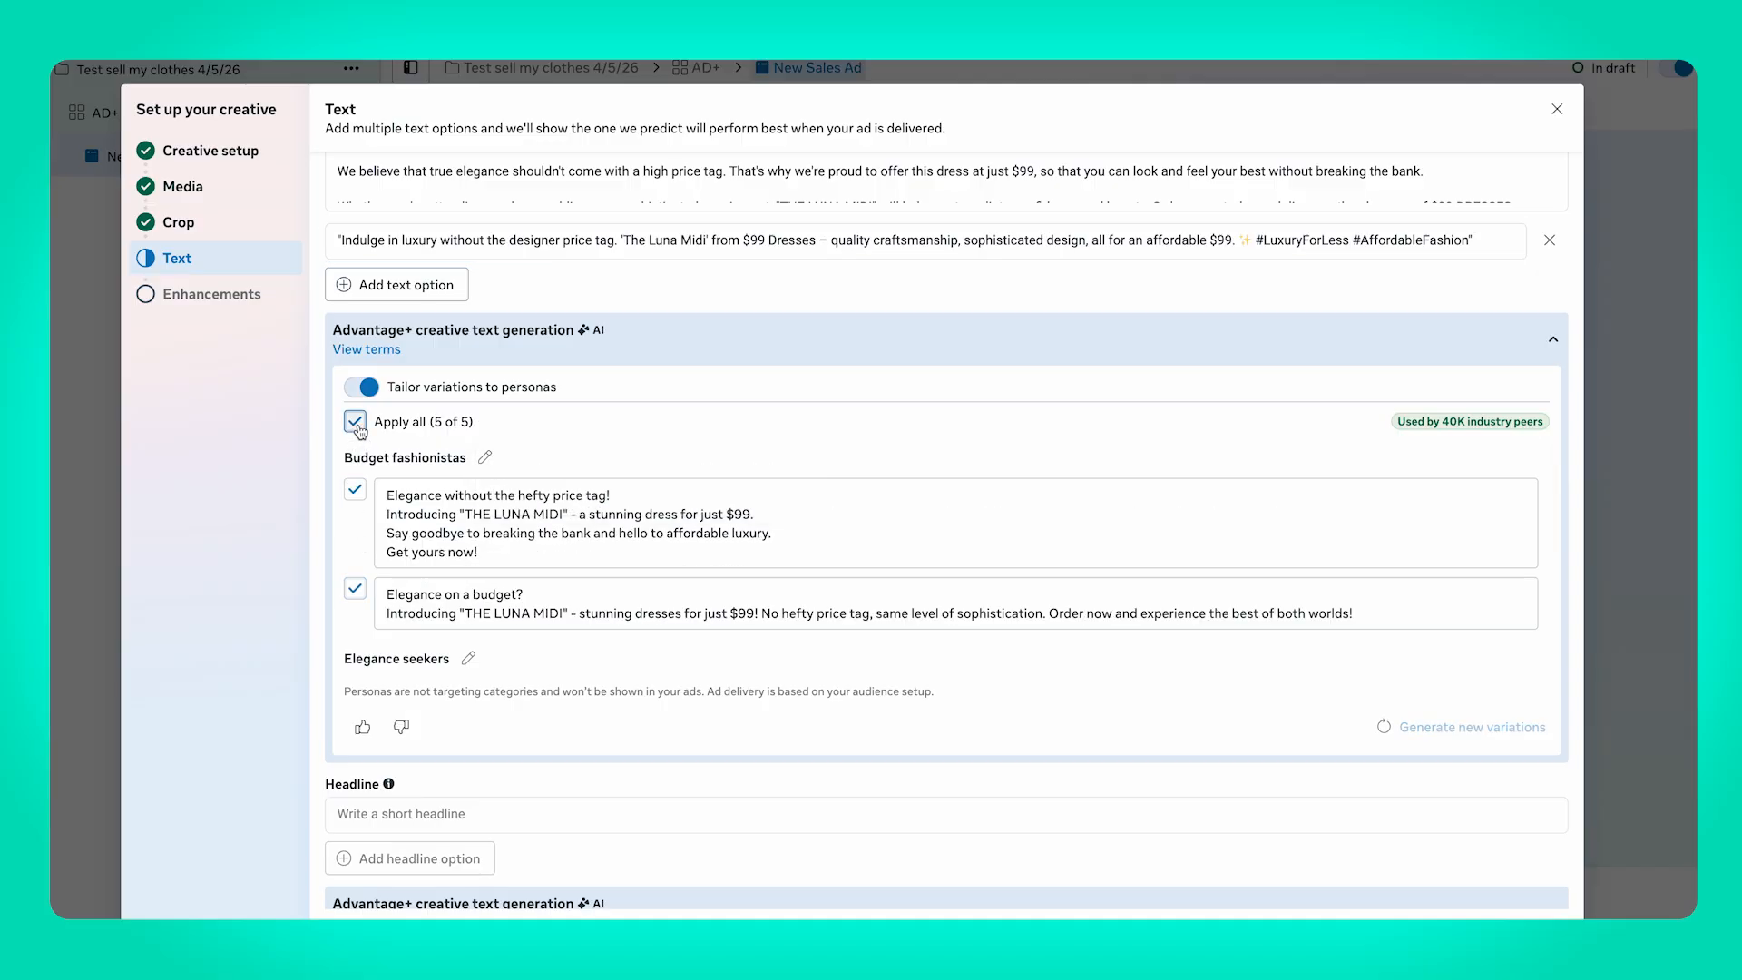
{"action": "left_click", "coordinate": [355, 422]}
{"action": "left_click", "coordinate": [355, 422]}
- Enter "$99 DRESSES. FREE SHIPPING" as the headline and add "DRESSES FOR ONLY $99" as a second headline option
{"action": "scroll", "coordinate": [592, 470], "scroll_direction": "down", "scroll_amount": 5}
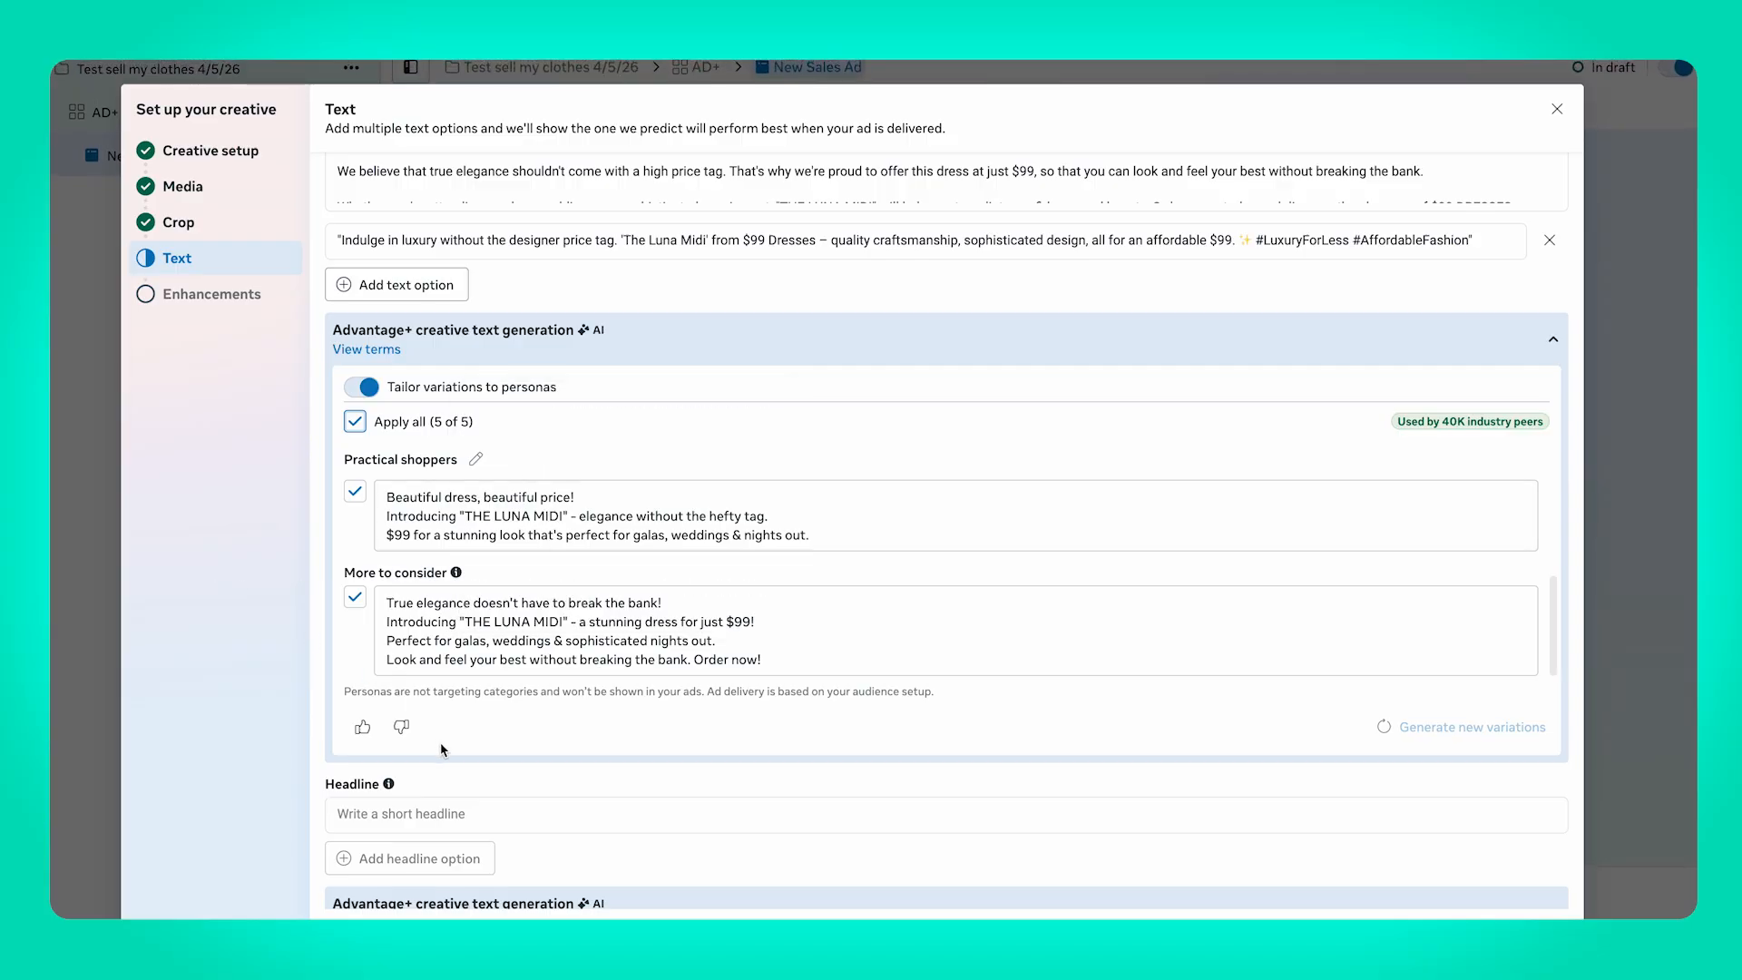
{"action": "scroll", "coordinate": [444, 751], "scroll_direction": "down", "scroll_amount": 1}
{"action": "left_click", "coordinate": [507, 810]}
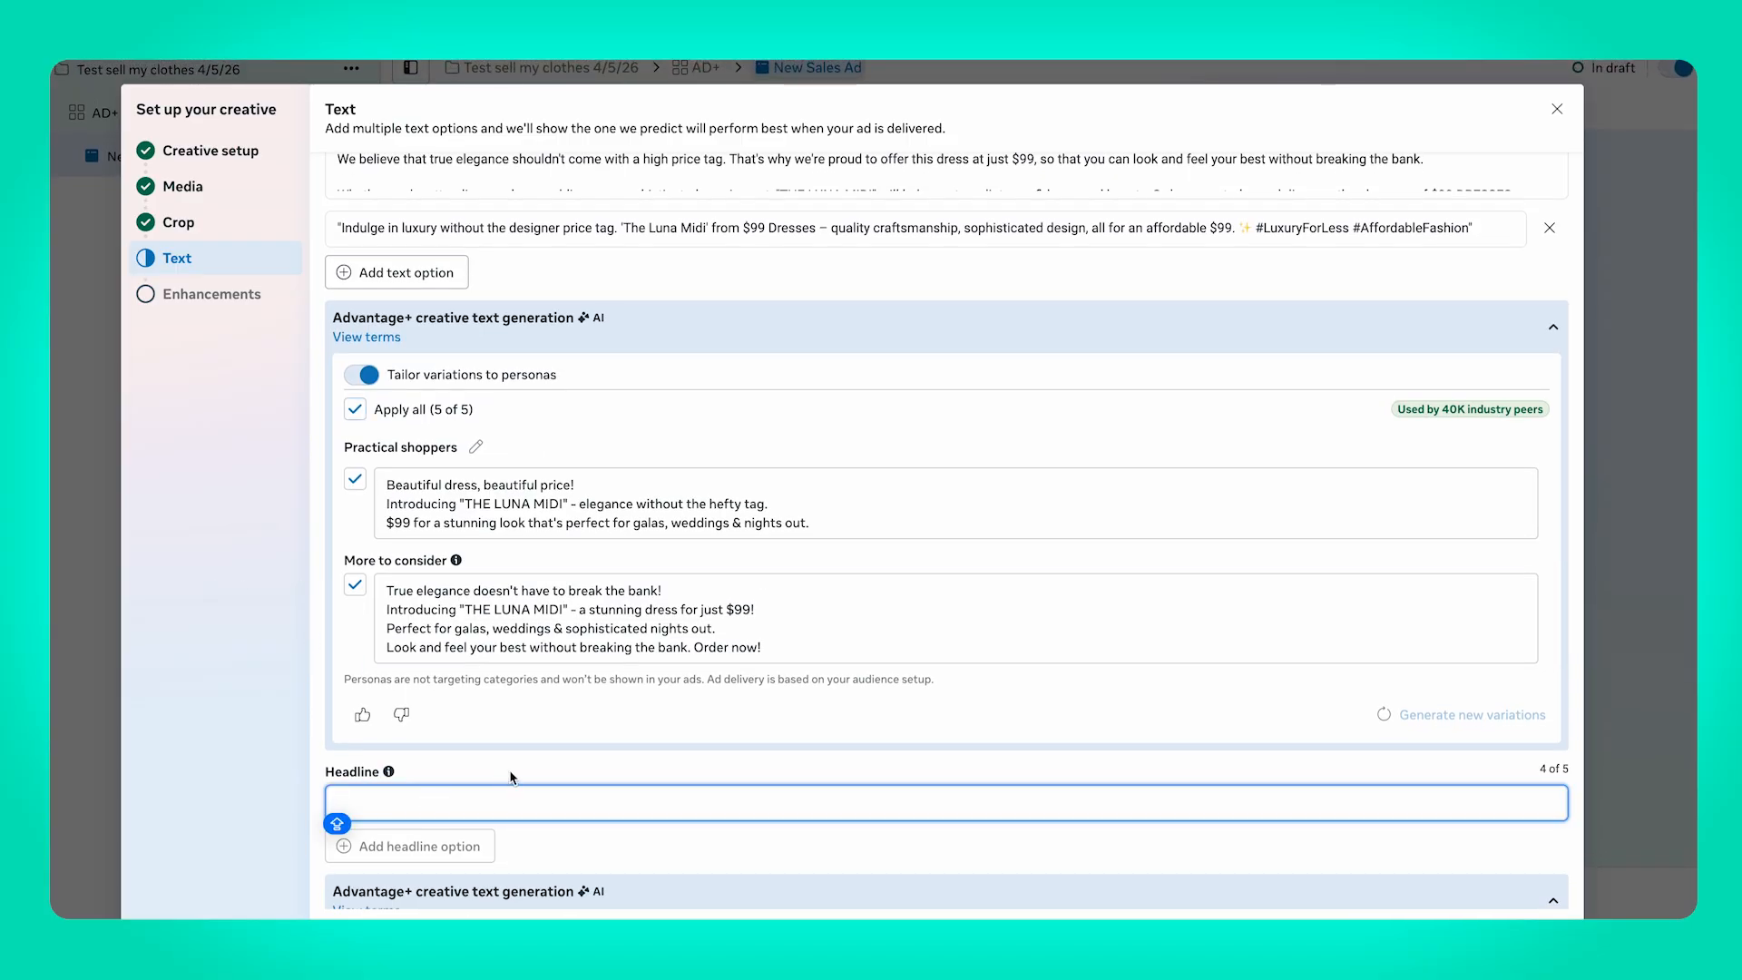
{"action": "type", "text": "$"}
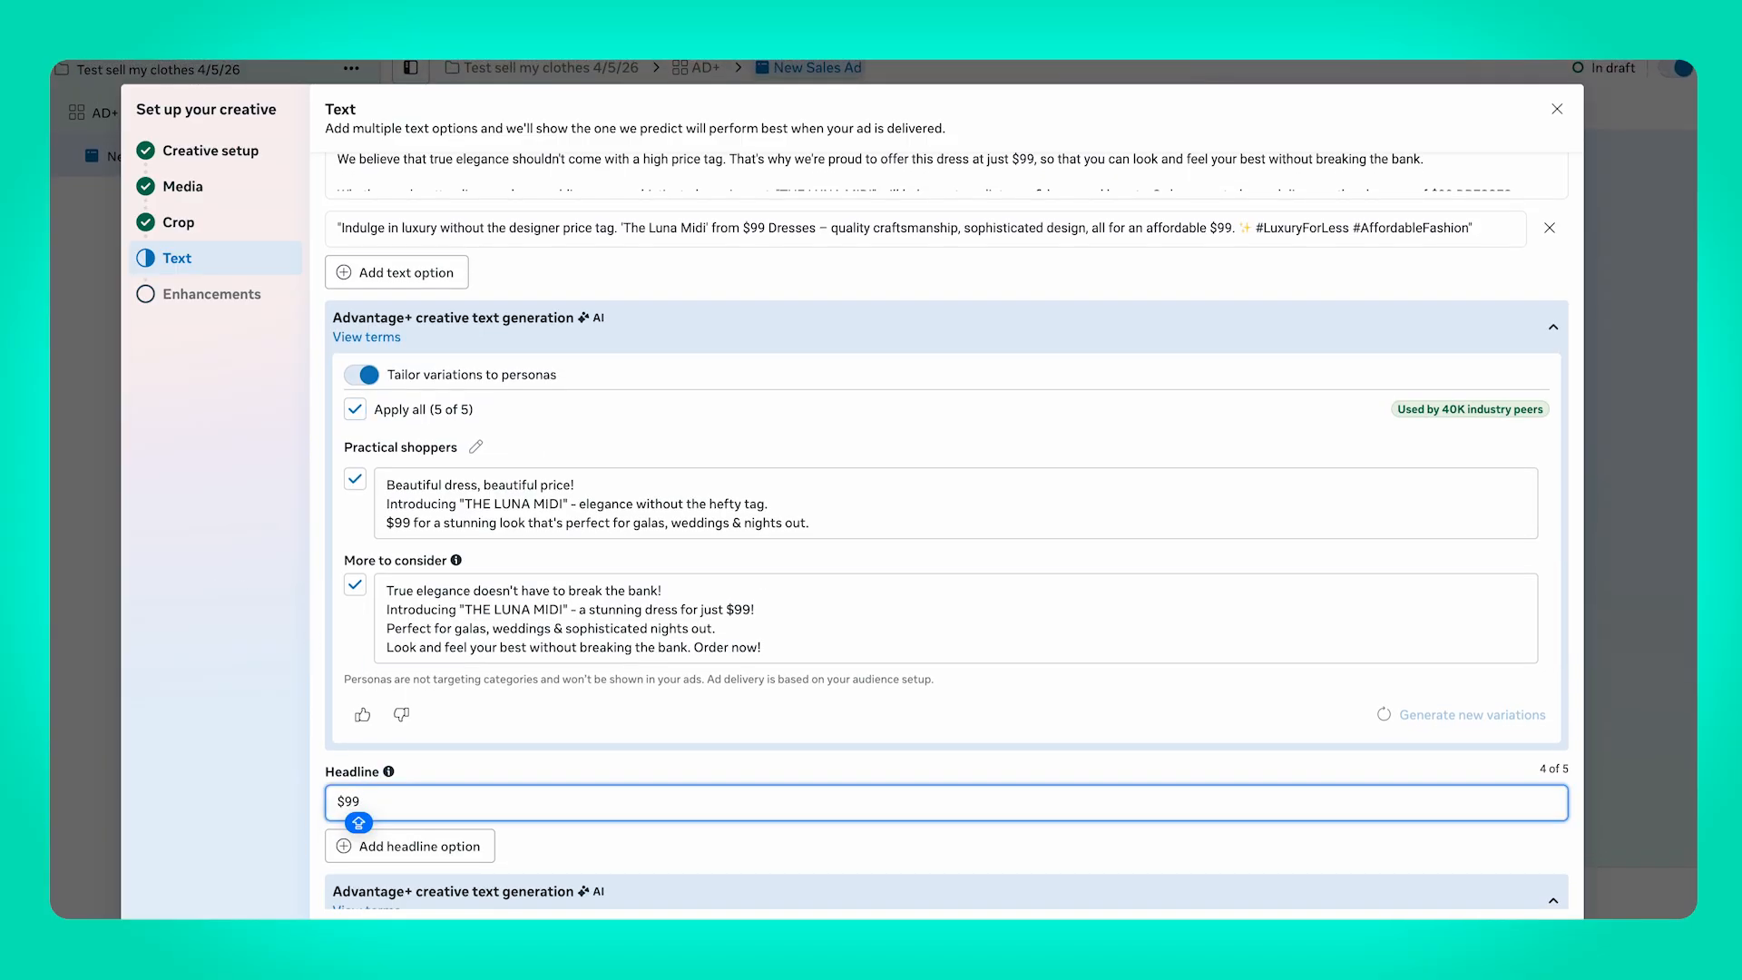
{"action": "type", "text": "99"}
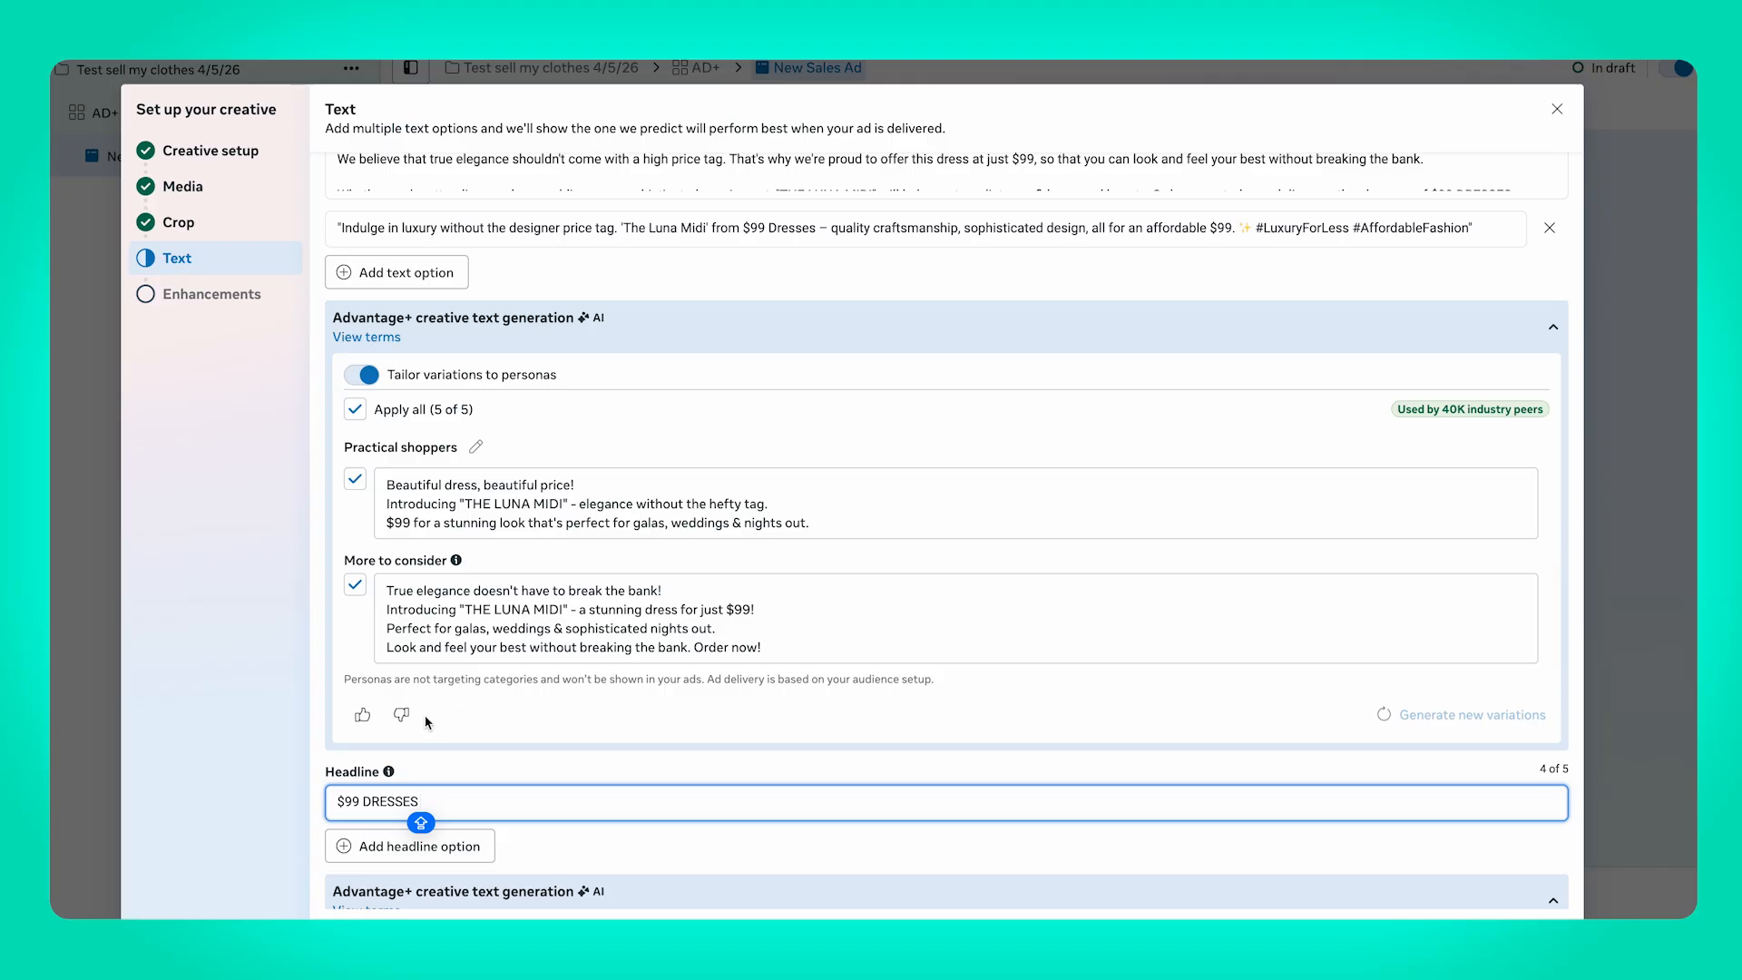
{"action": "scroll", "coordinate": [410, 623], "scroll_direction": "down", "scroll_amount": 2}
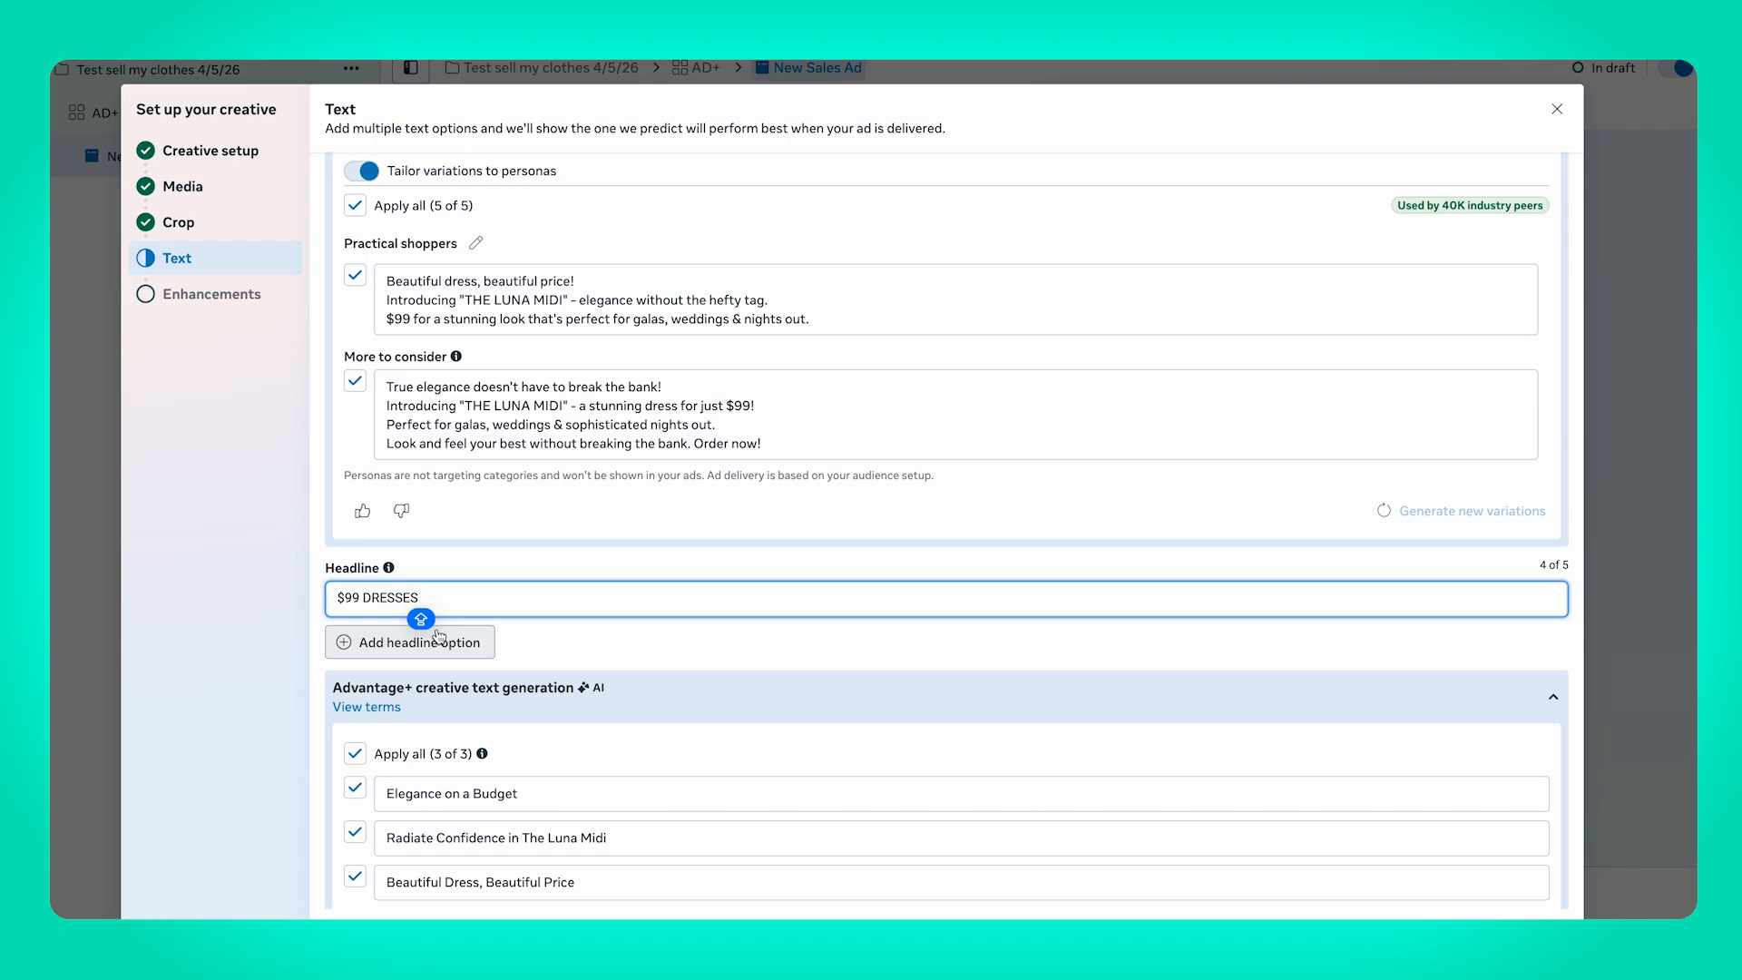
{"action": "type", "text": ". FREE SHIPPING"}
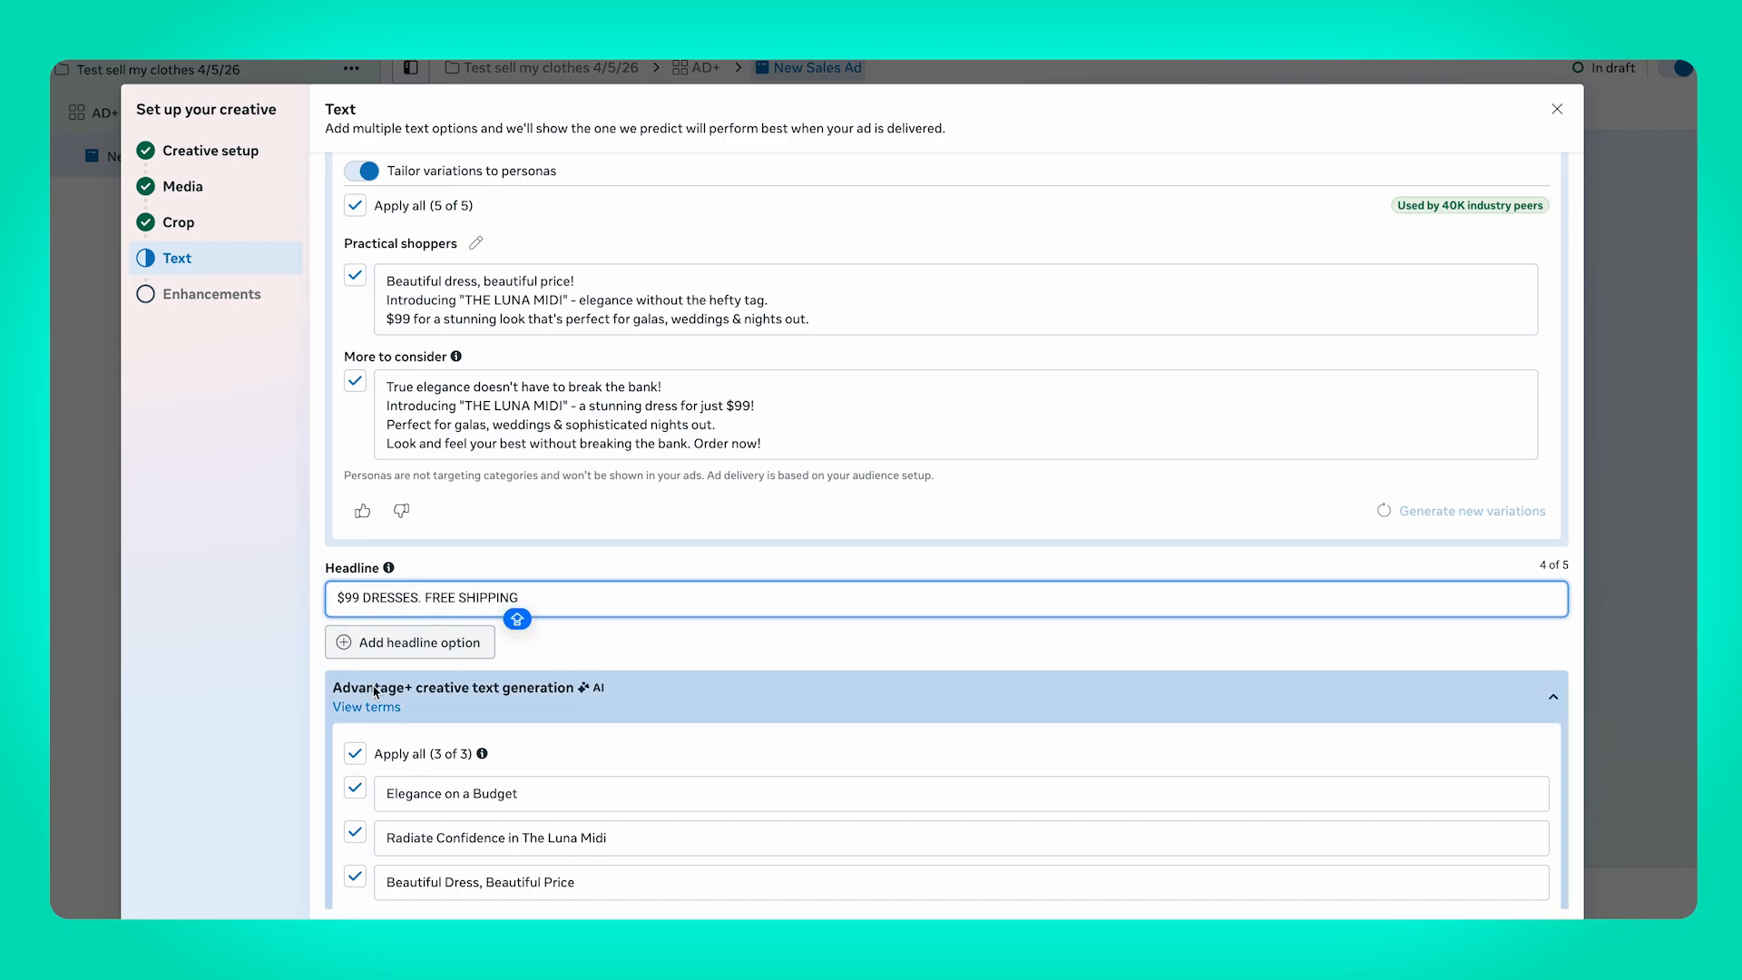
{"action": "left_click", "coordinate": [398, 643]}
{"action": "type", "text": "DRESSES FOR ONLY $99"}
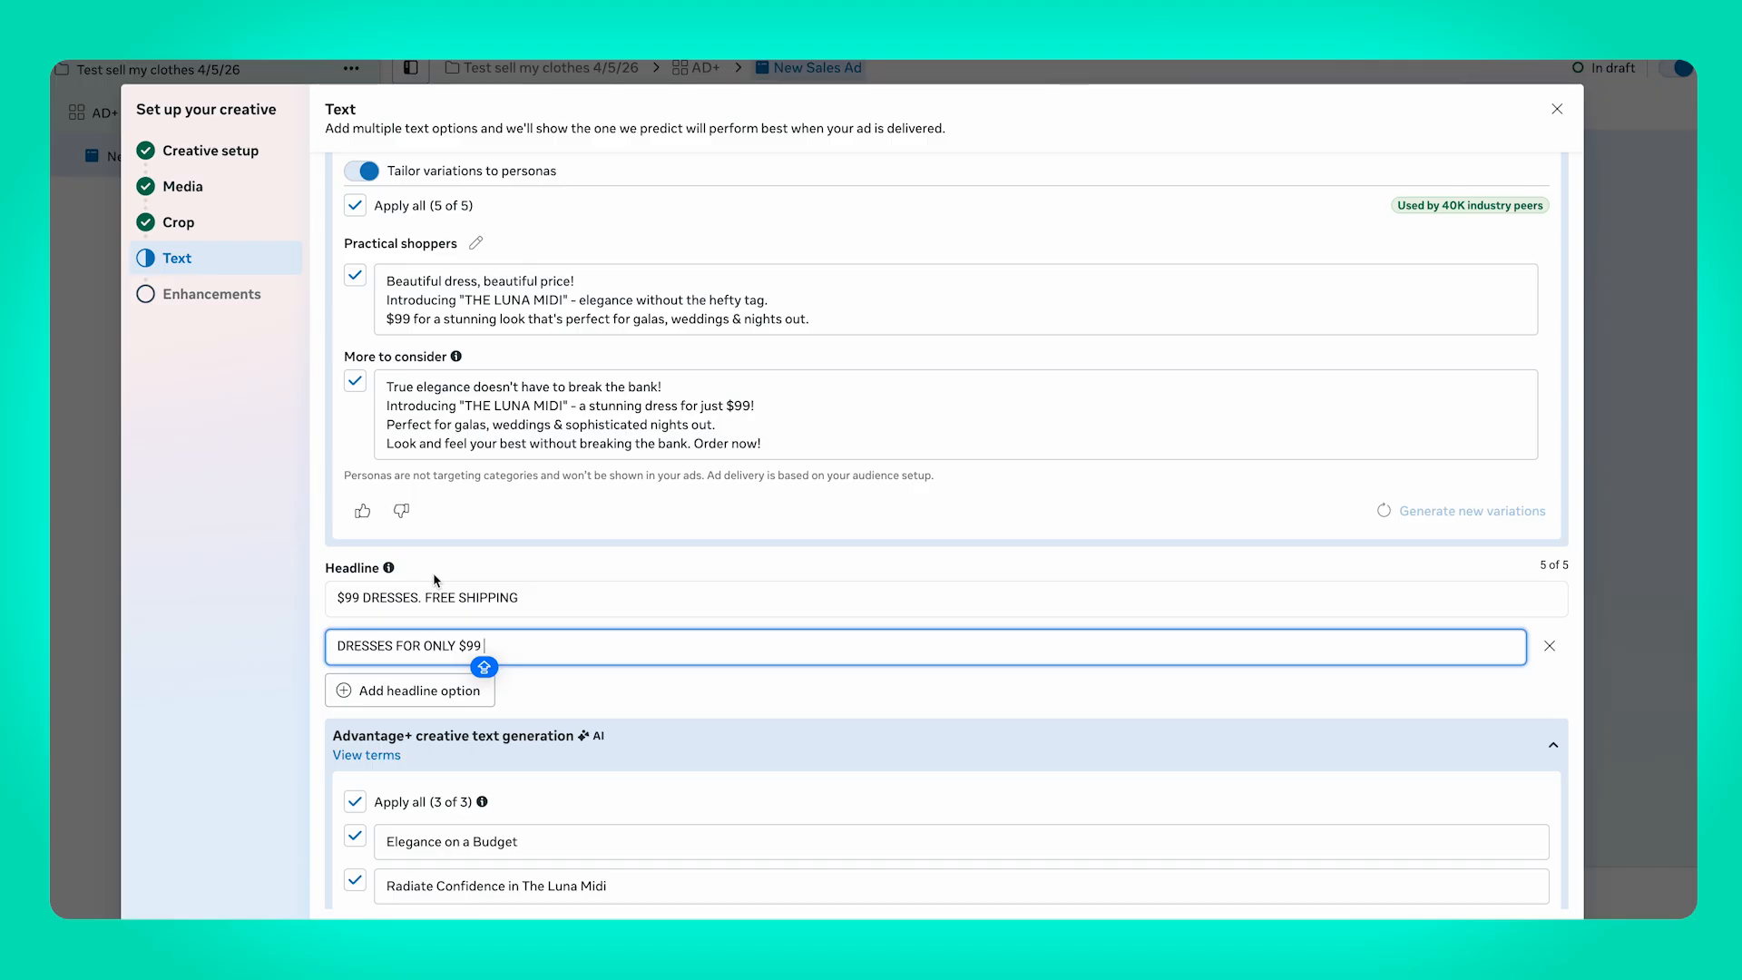
- Set the ad's call to action to Shop now and continue to the creative enhancements
{"action": "scroll", "coordinate": [608, 536], "scroll_direction": "down", "scroll_amount": 5}
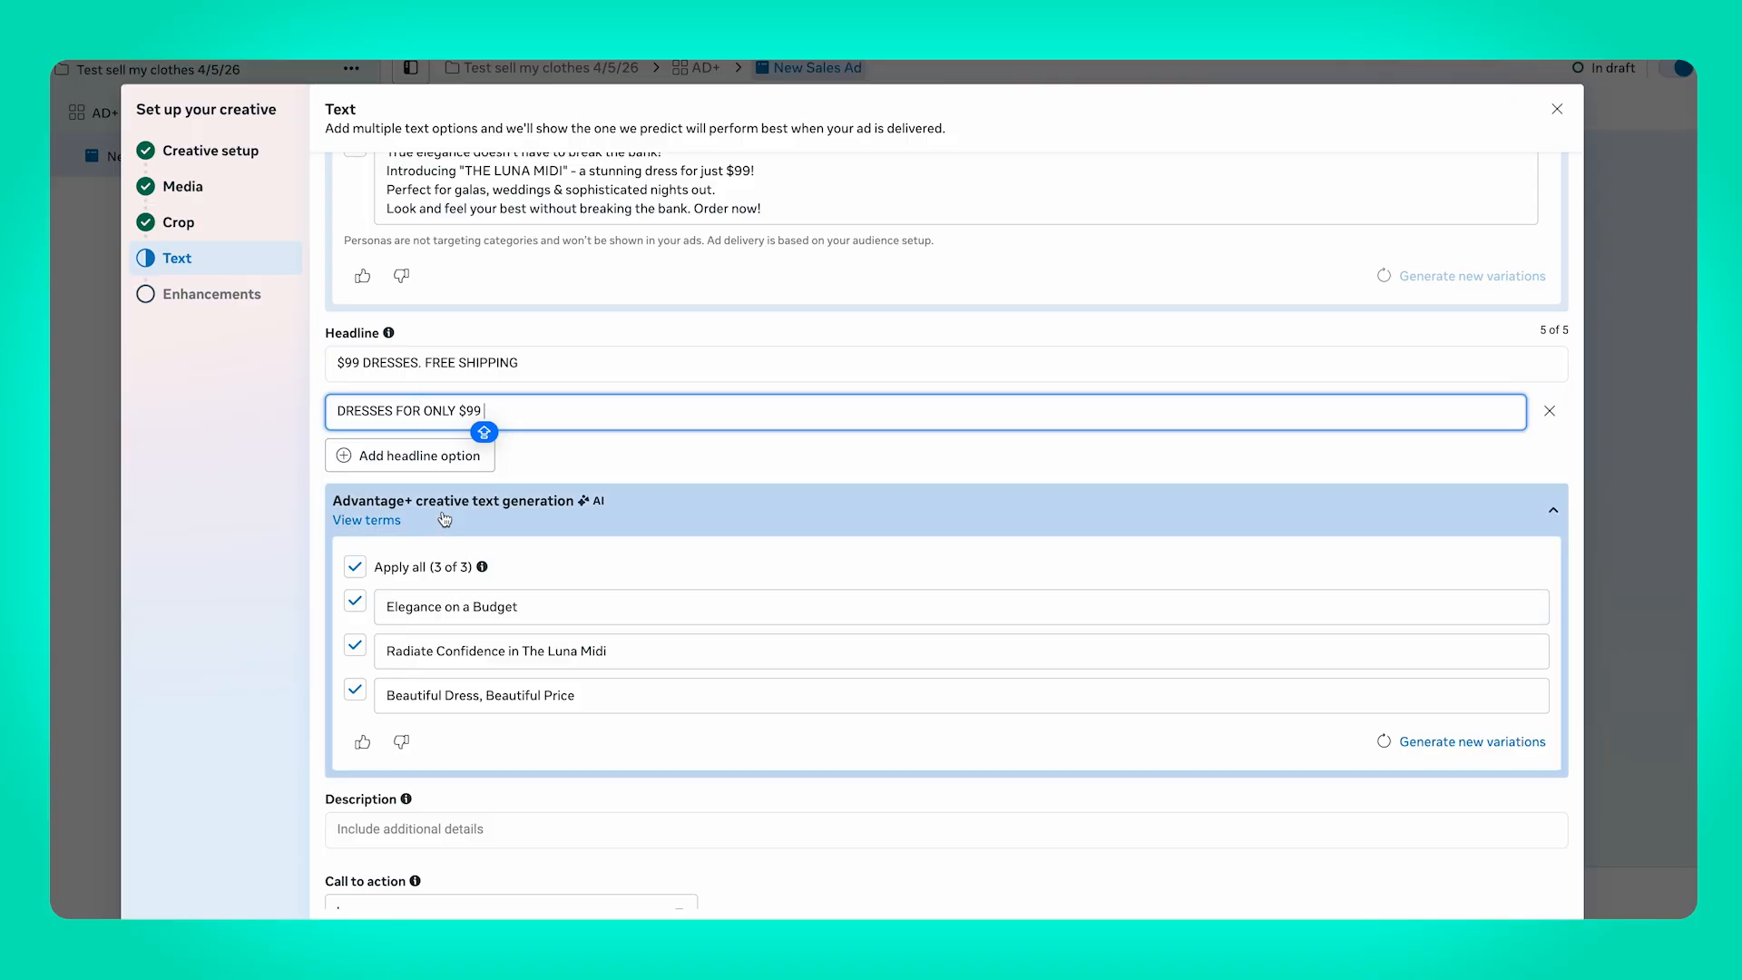
{"action": "scroll", "coordinate": [640, 772], "scroll_direction": "down", "scroll_amount": 1}
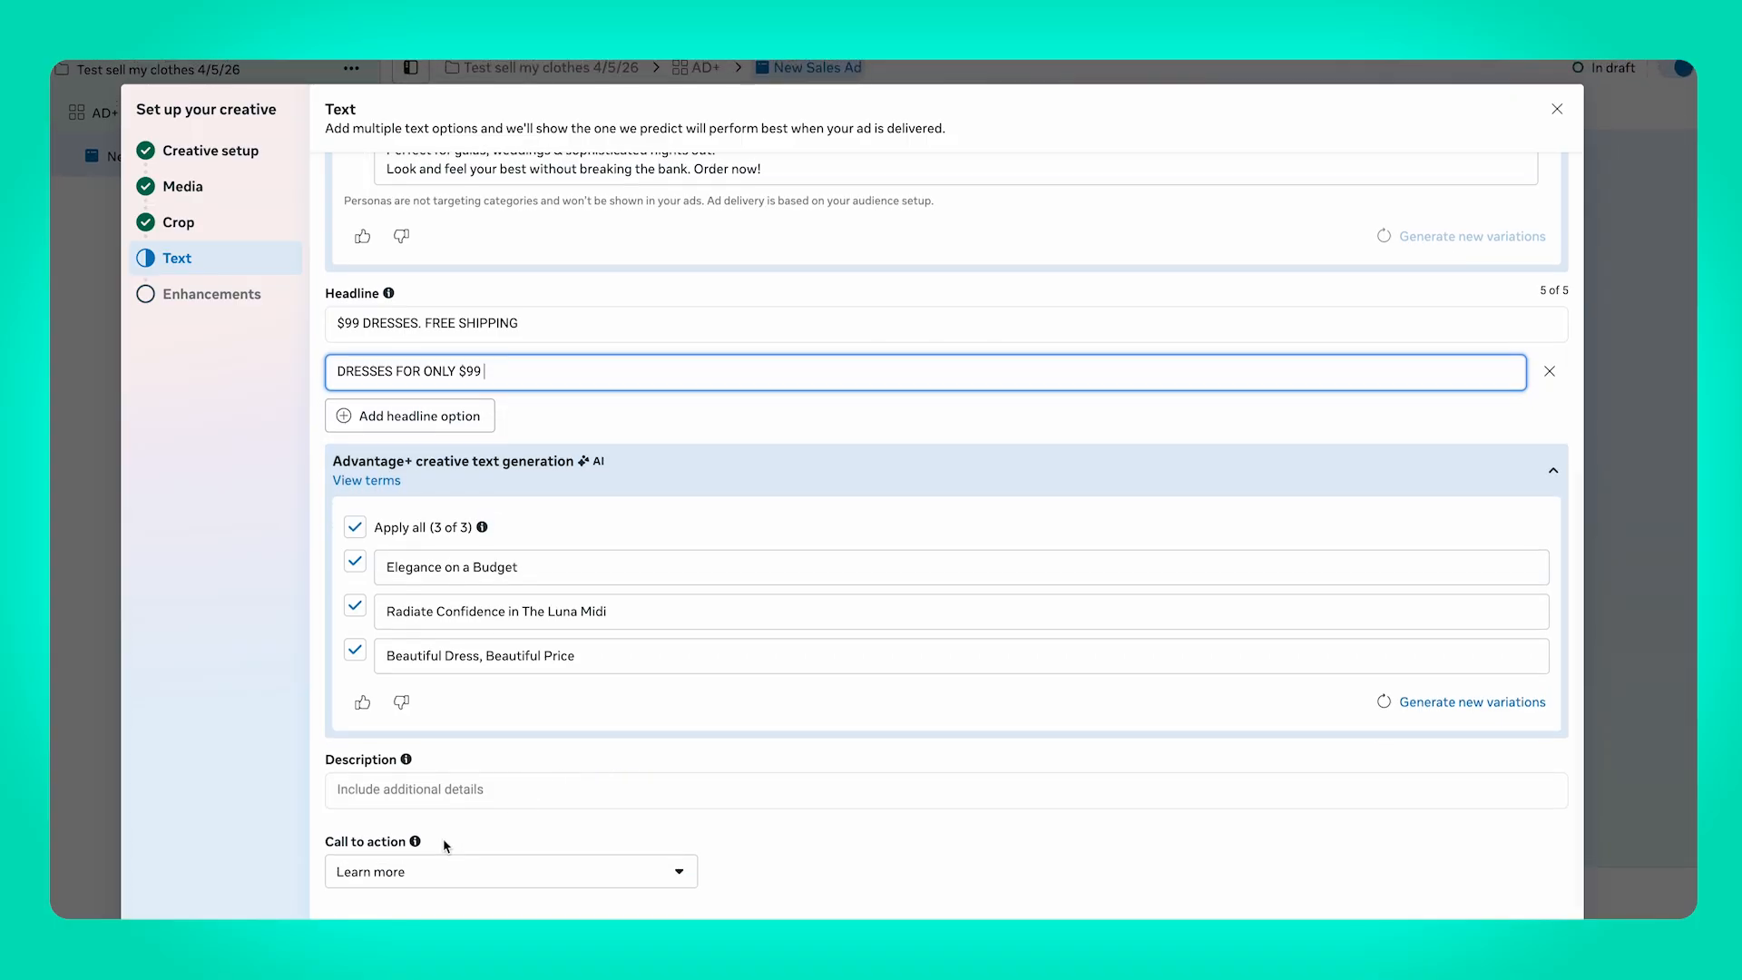
{"action": "double_click", "coordinate": [415, 841]}
{"action": "left_click", "coordinate": [416, 842]}
{"action": "left_click", "coordinate": [473, 889]}
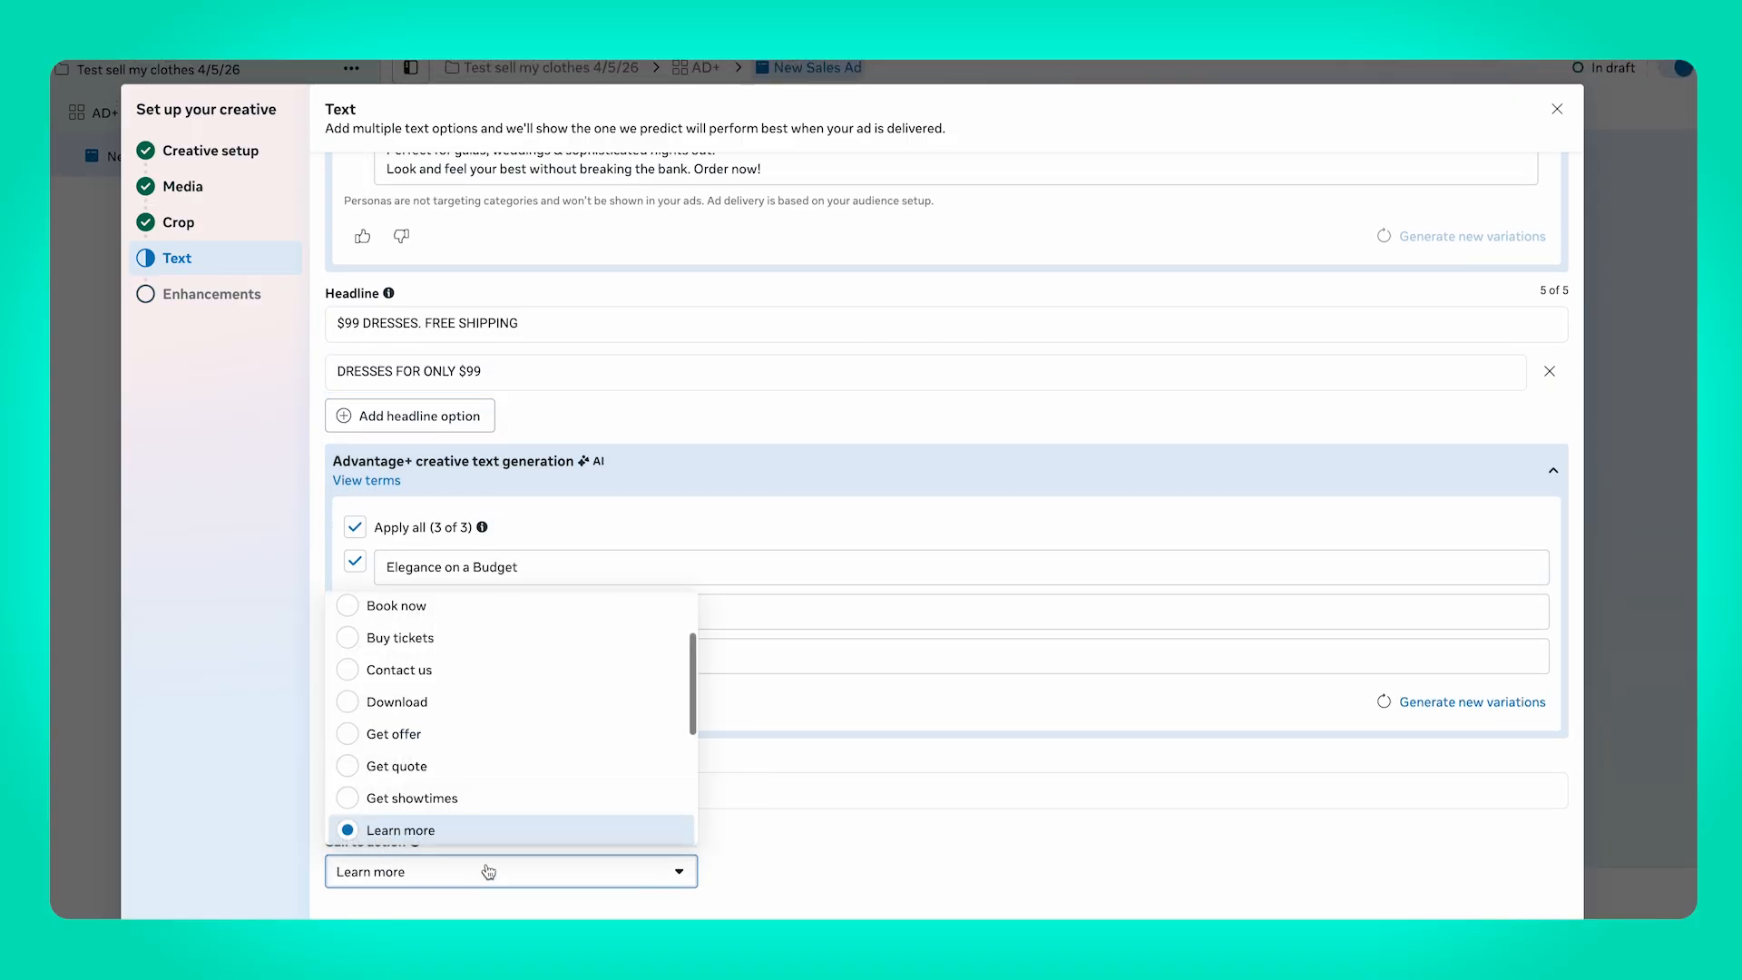
{"action": "scroll", "coordinate": [459, 754], "scroll_direction": "down", "scroll_amount": 3}
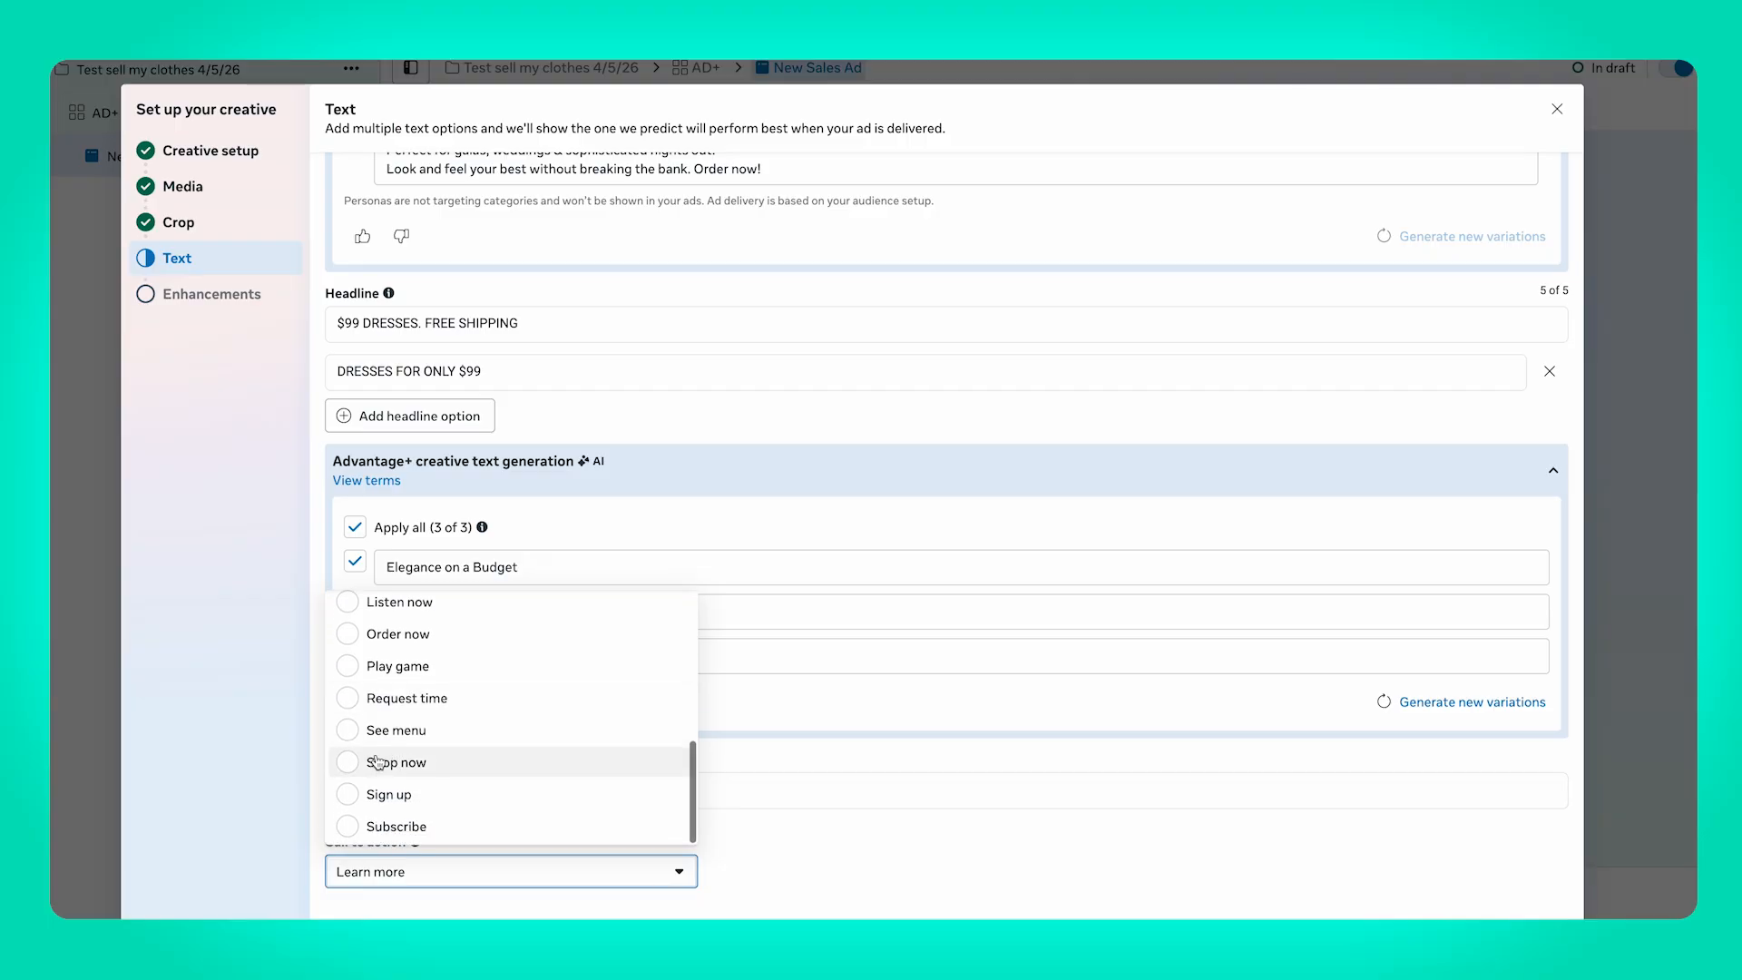
{"action": "left_click", "coordinate": [377, 764]}
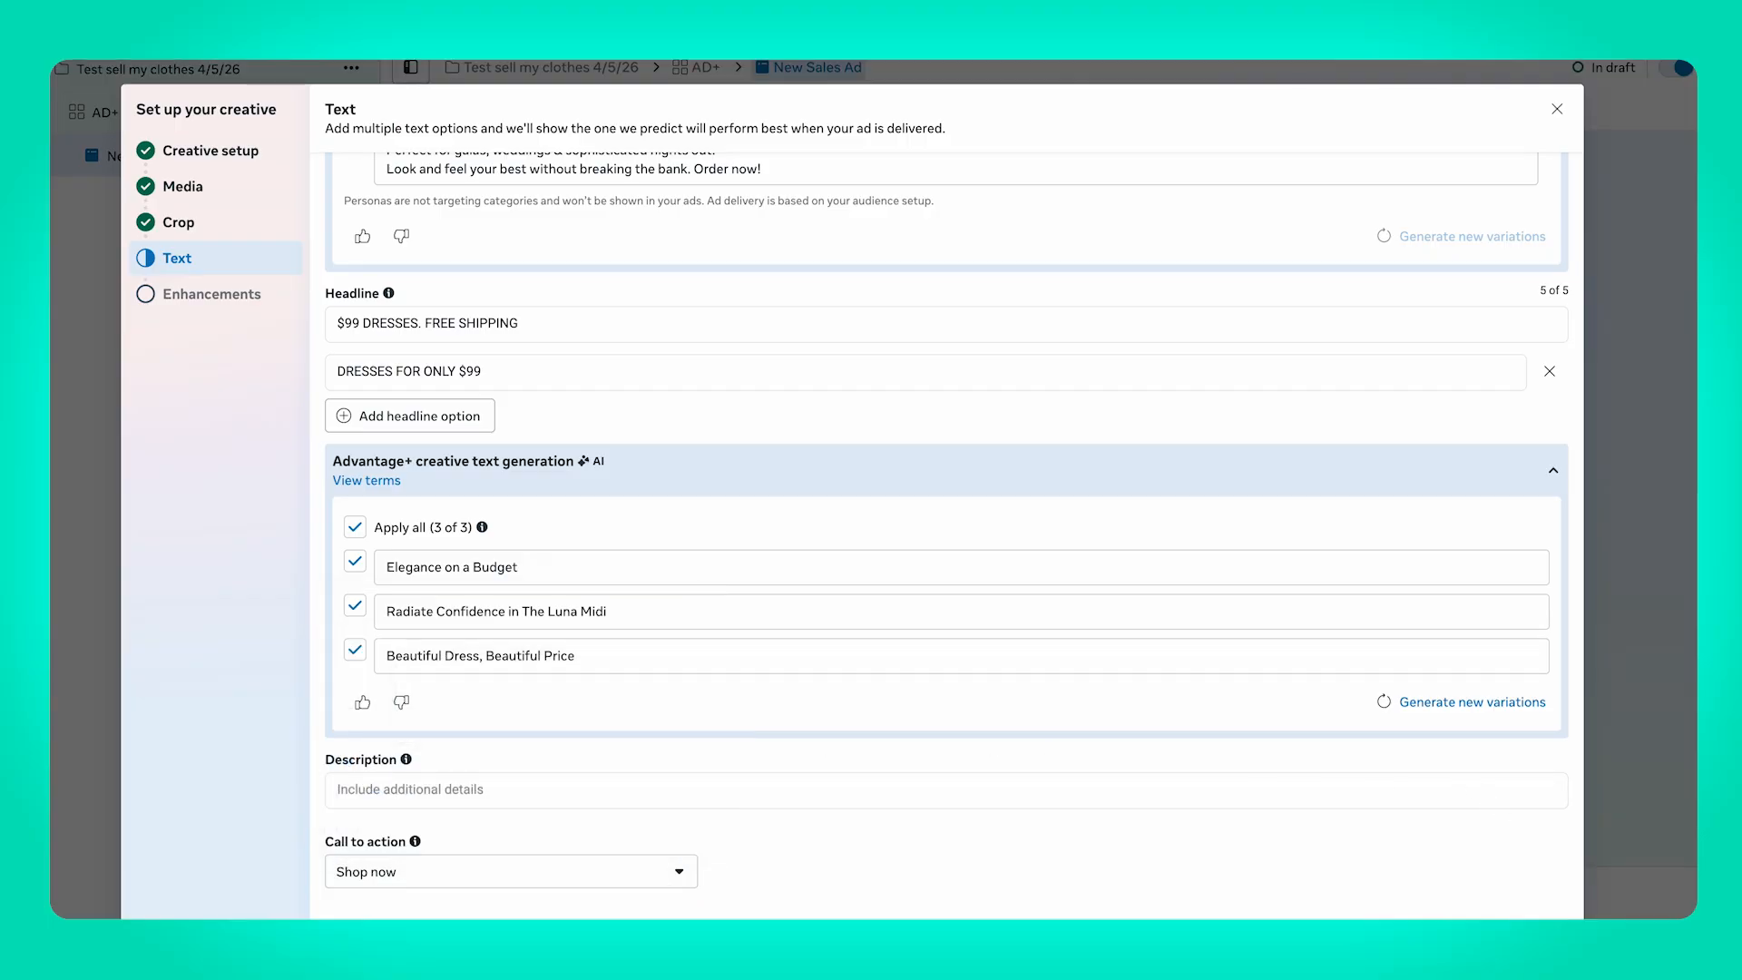
{"action": "left_click", "coordinate": [1540, 918]}
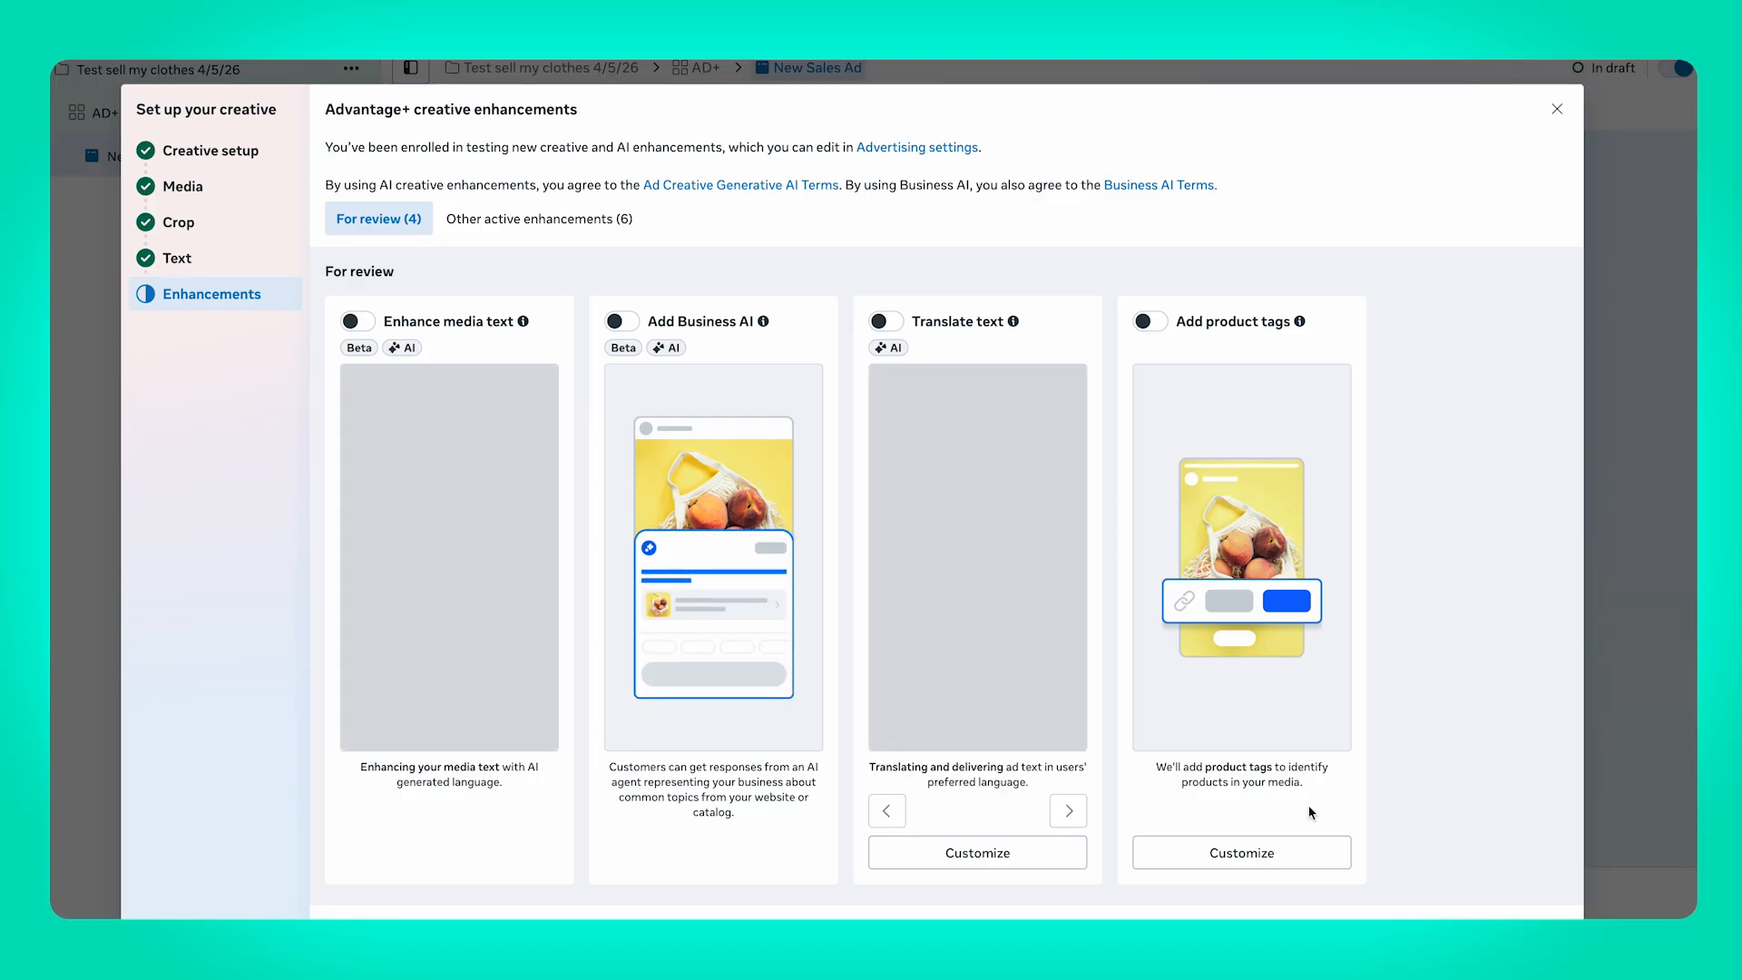
- Turn off the Add music, Text improvements and Add overlays creative enhancements for the ad
{"action": "scroll", "coordinate": [873, 459], "scroll_direction": "down", "scroll_amount": 5}
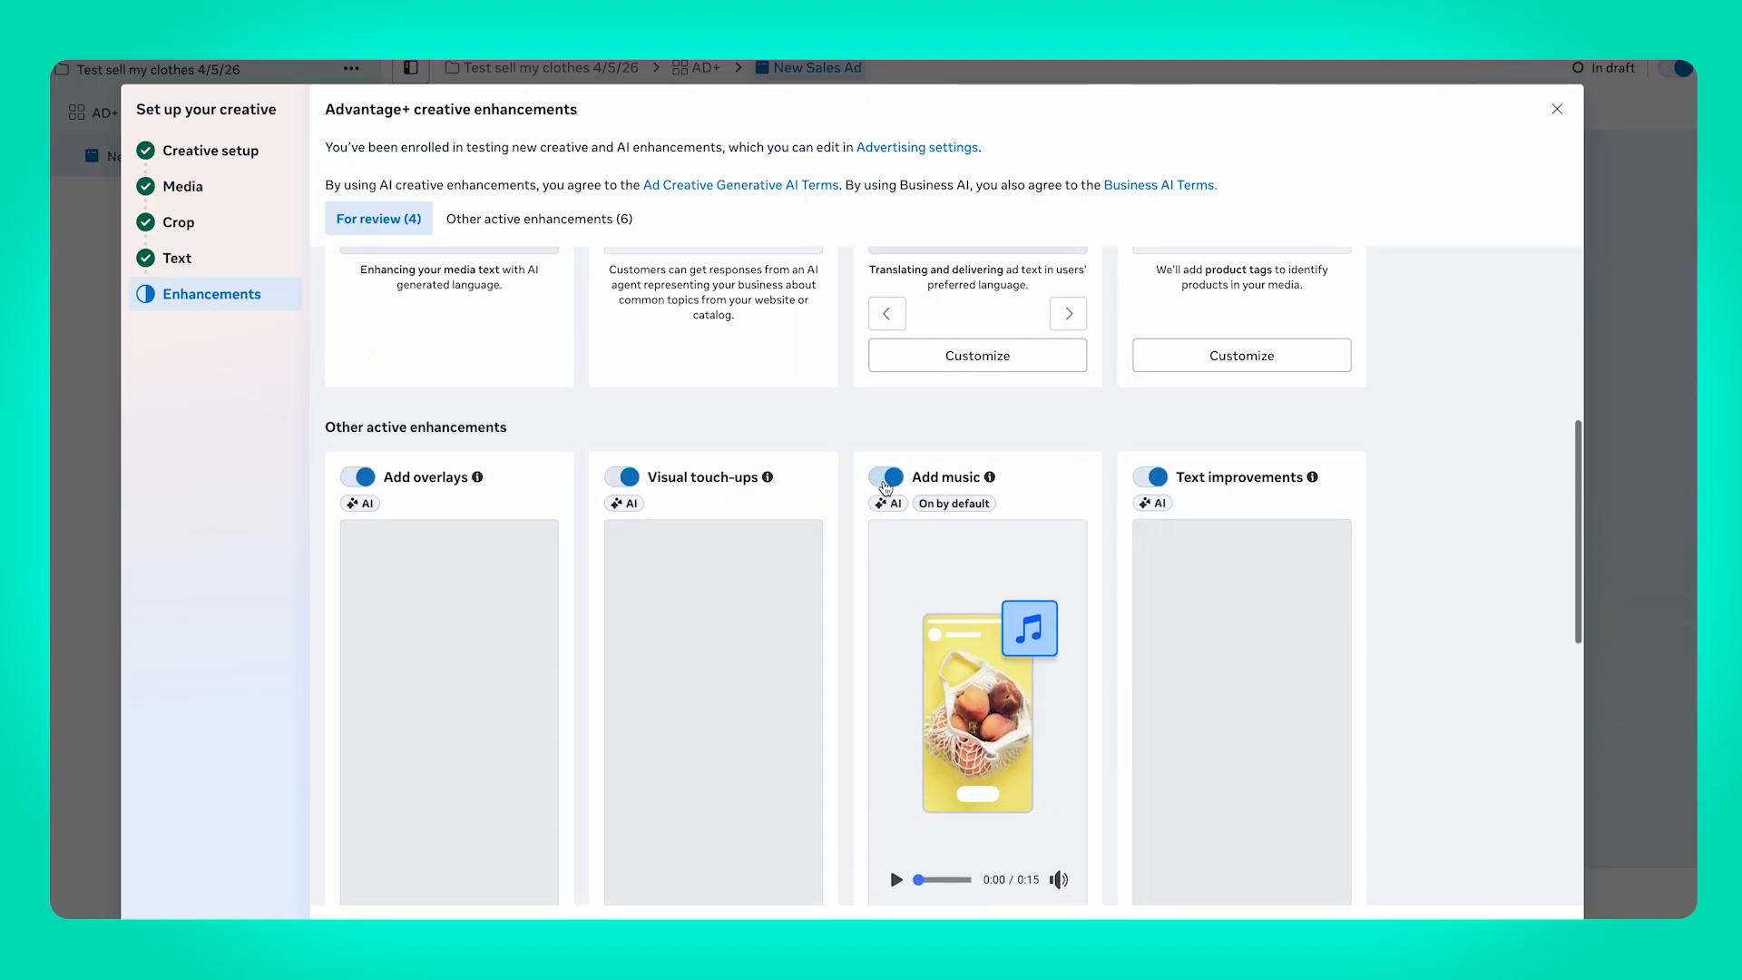
{"action": "left_click", "coordinate": [885, 486]}
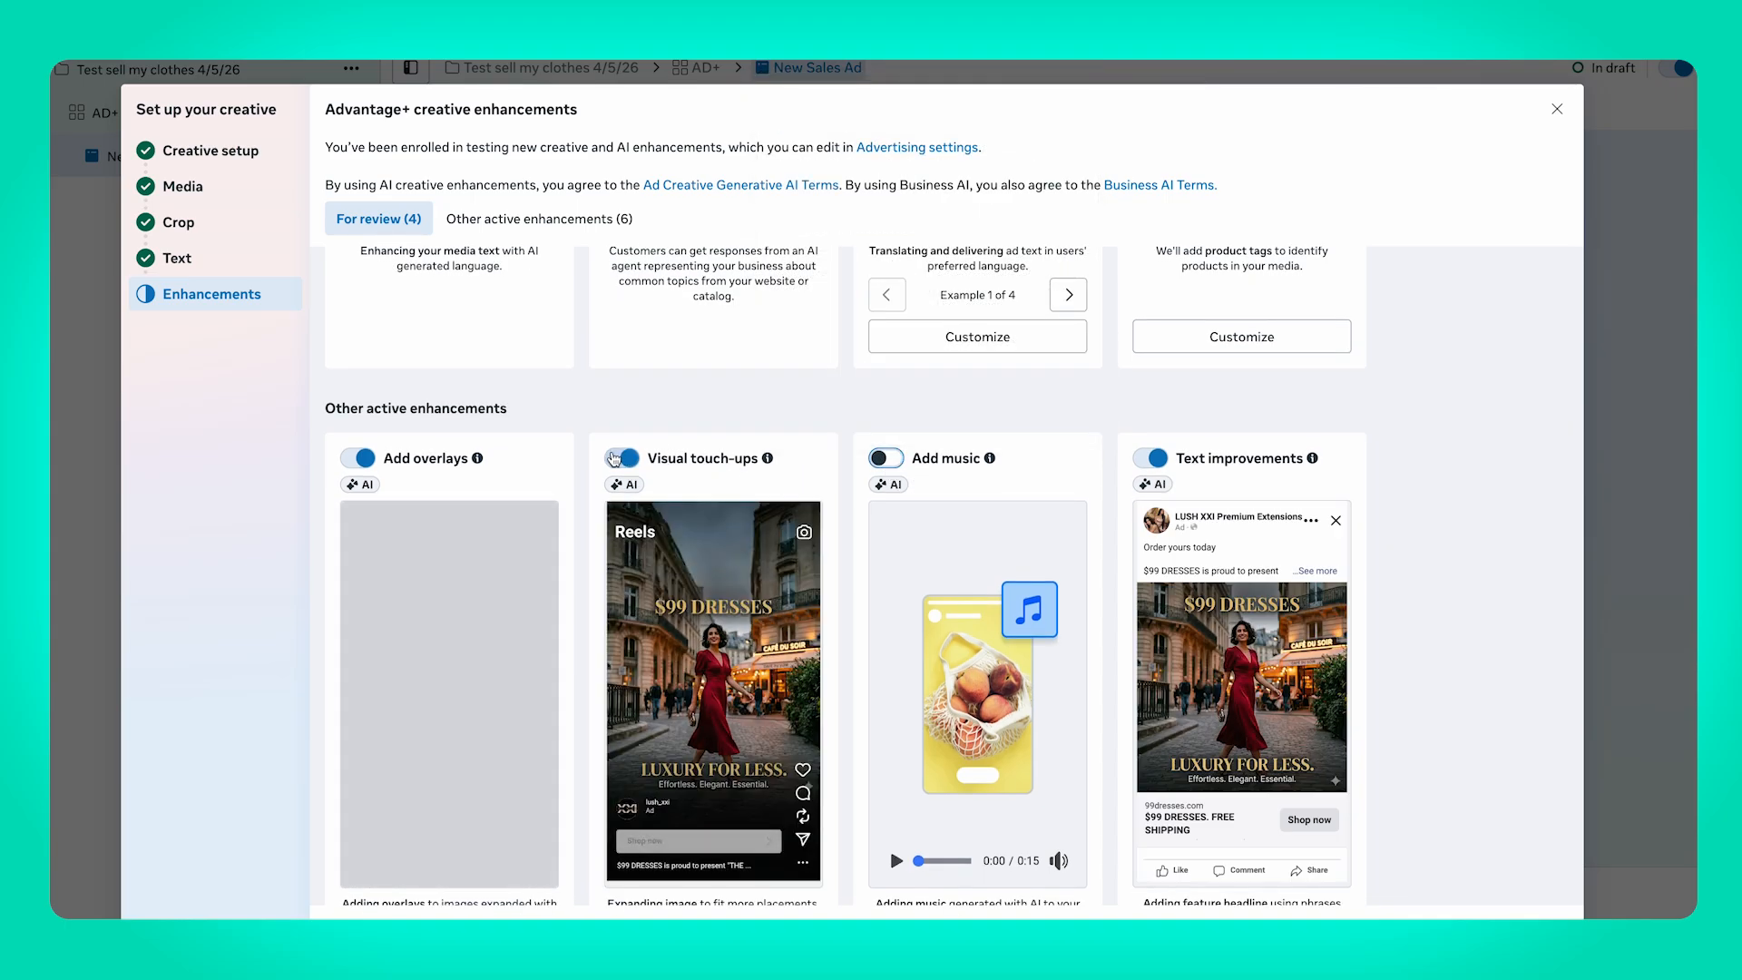
{"action": "mouse_move", "coordinate": [356, 485]}
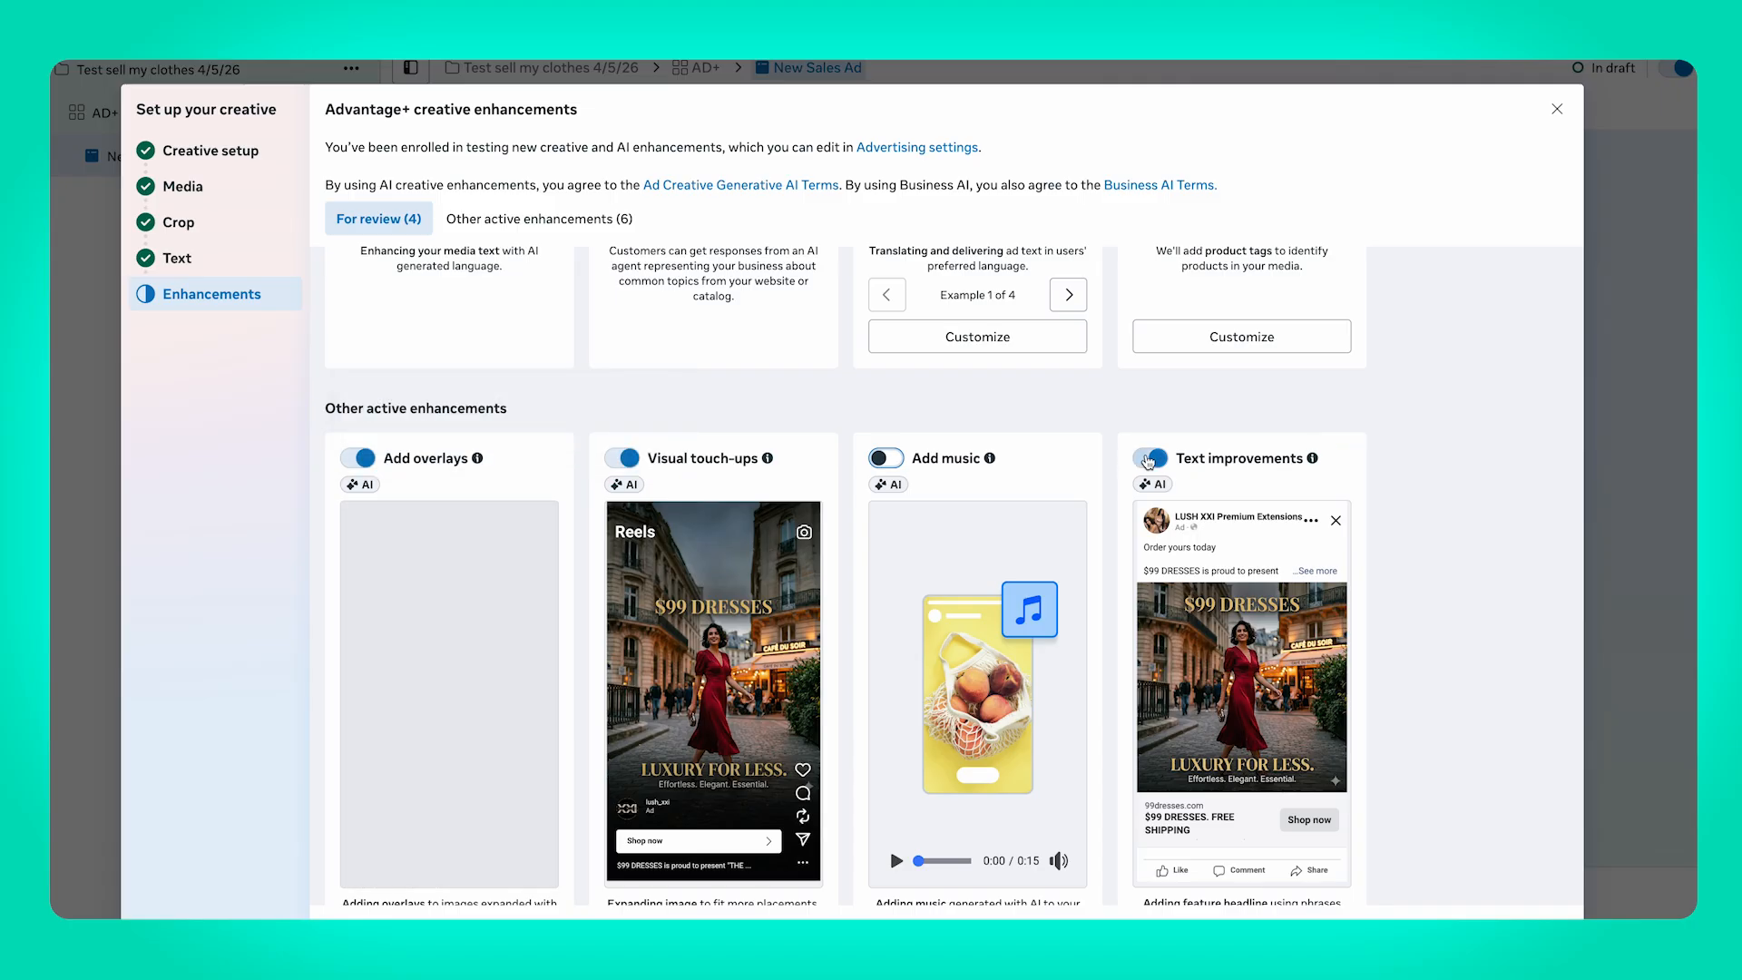
{"action": "left_click", "coordinate": [1148, 459]}
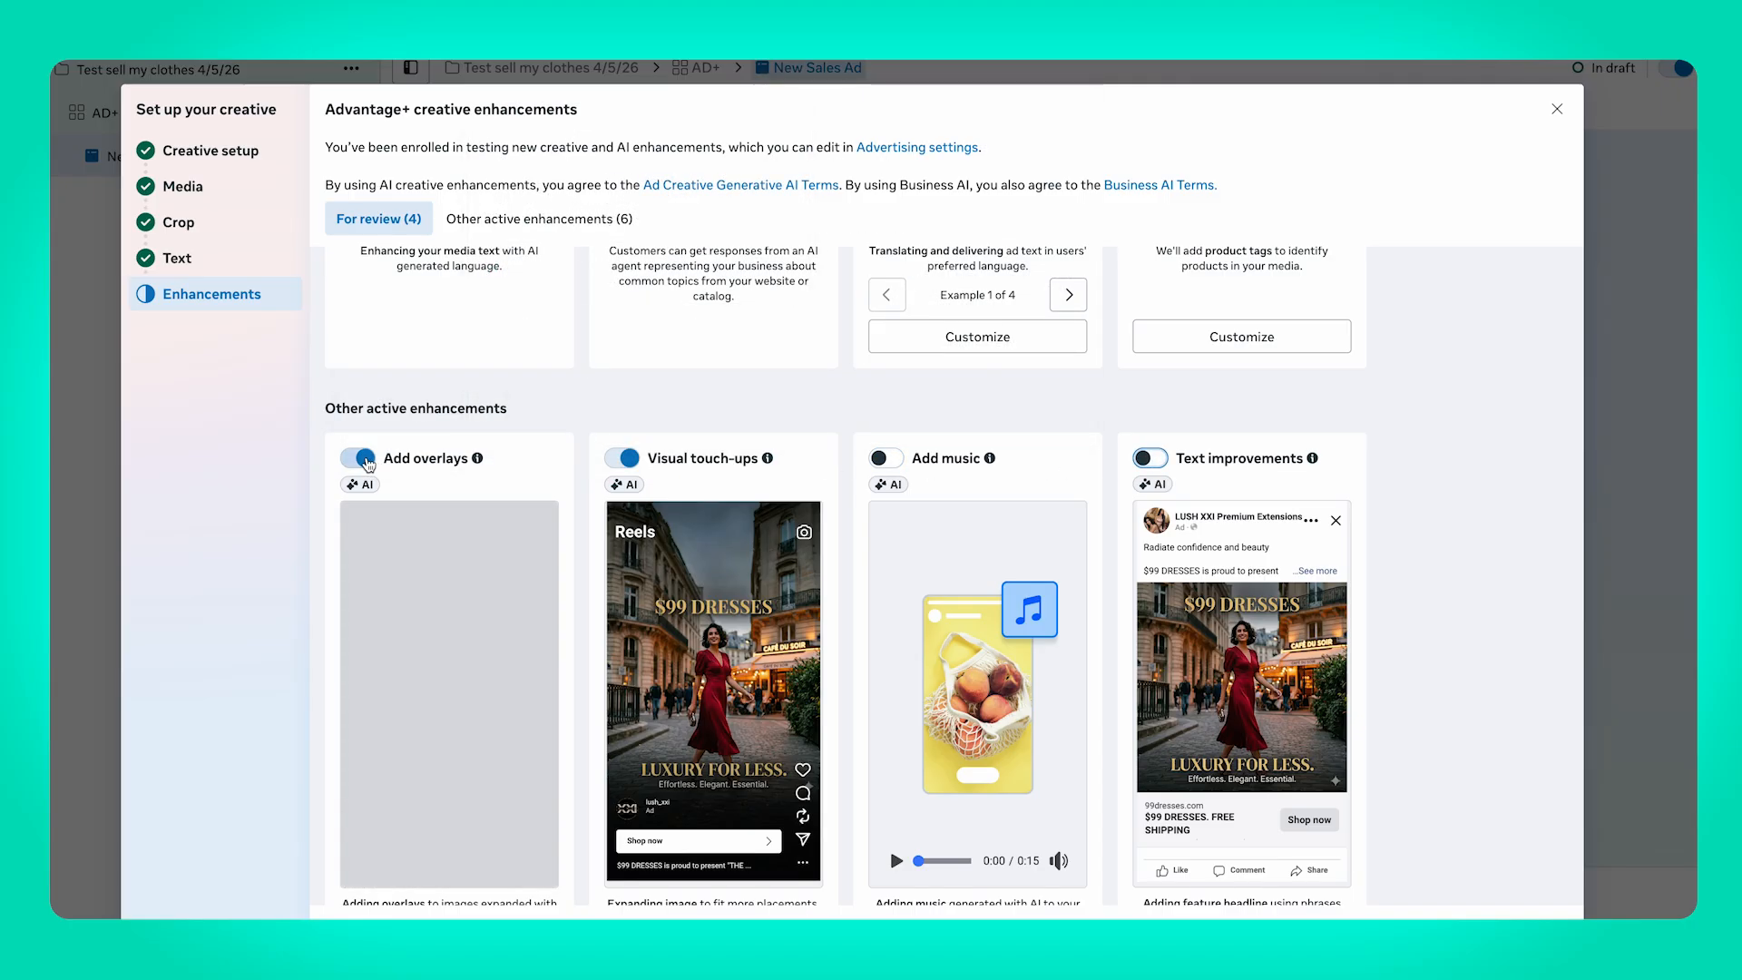
{"action": "left_click", "coordinate": [365, 460]}
{"action": "scroll", "coordinate": [537, 486], "scroll_direction": "down", "scroll_amount": 5}
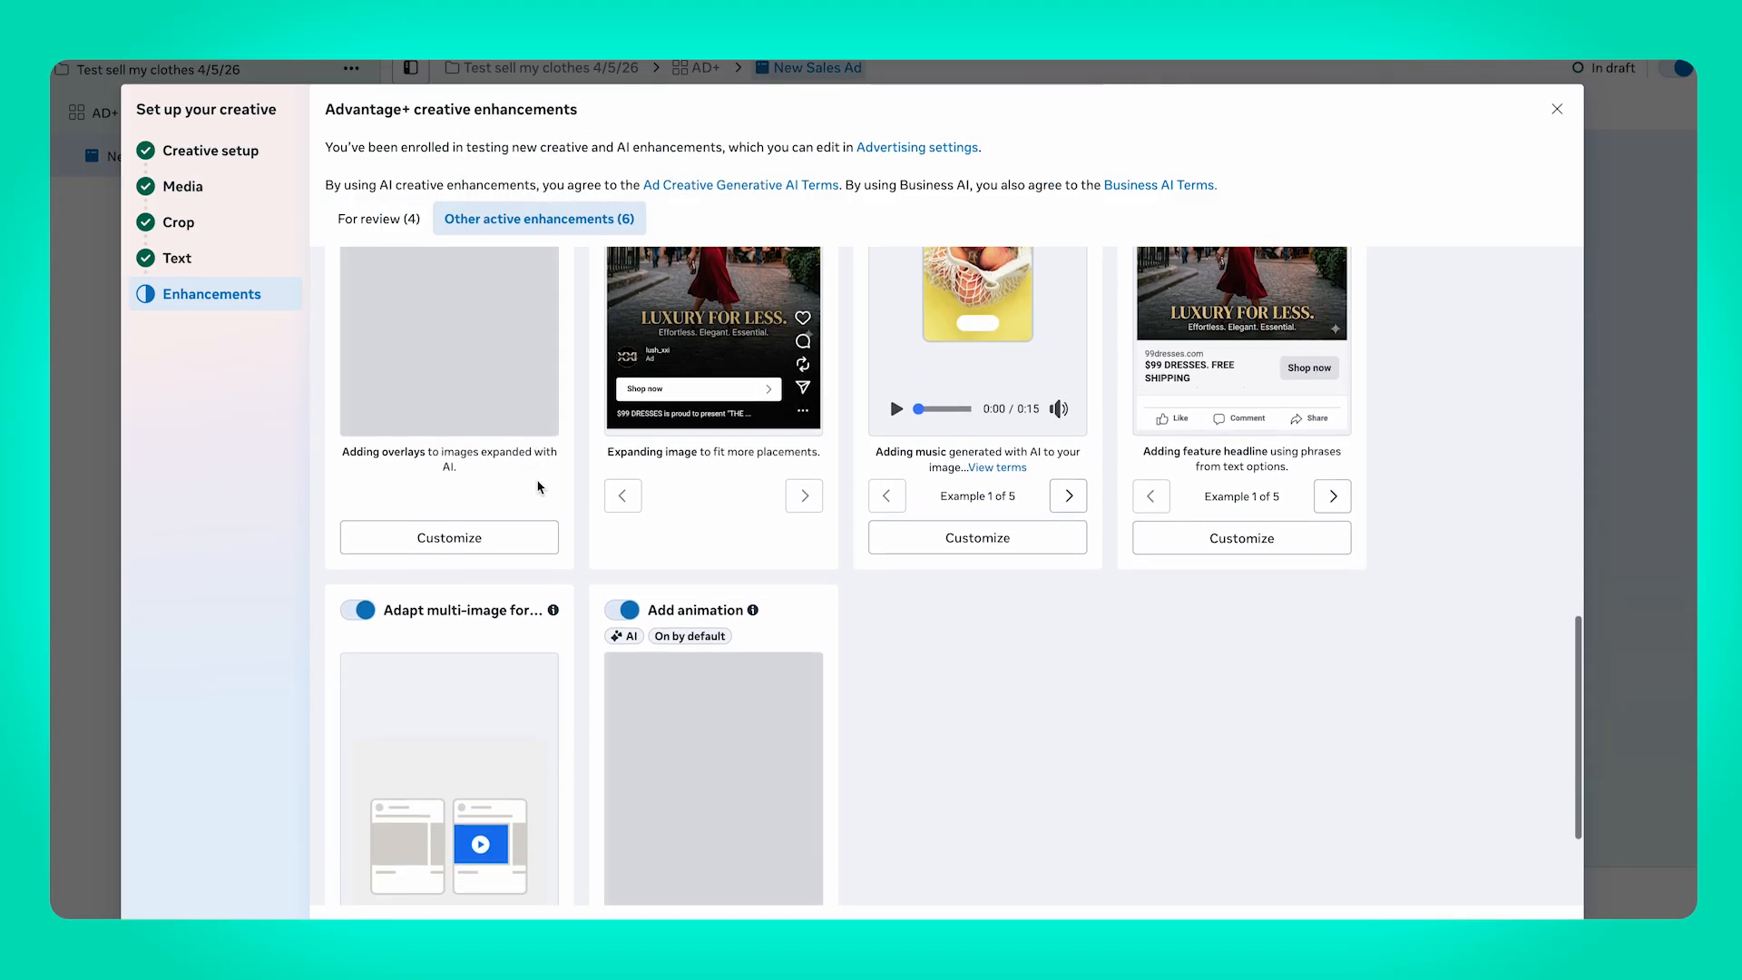
- Turn off the Add animation and multi-image adaptation enhancements and finish the creative setup
{"action": "scroll", "coordinate": [537, 487], "scroll_direction": "down", "scroll_amount": 2}
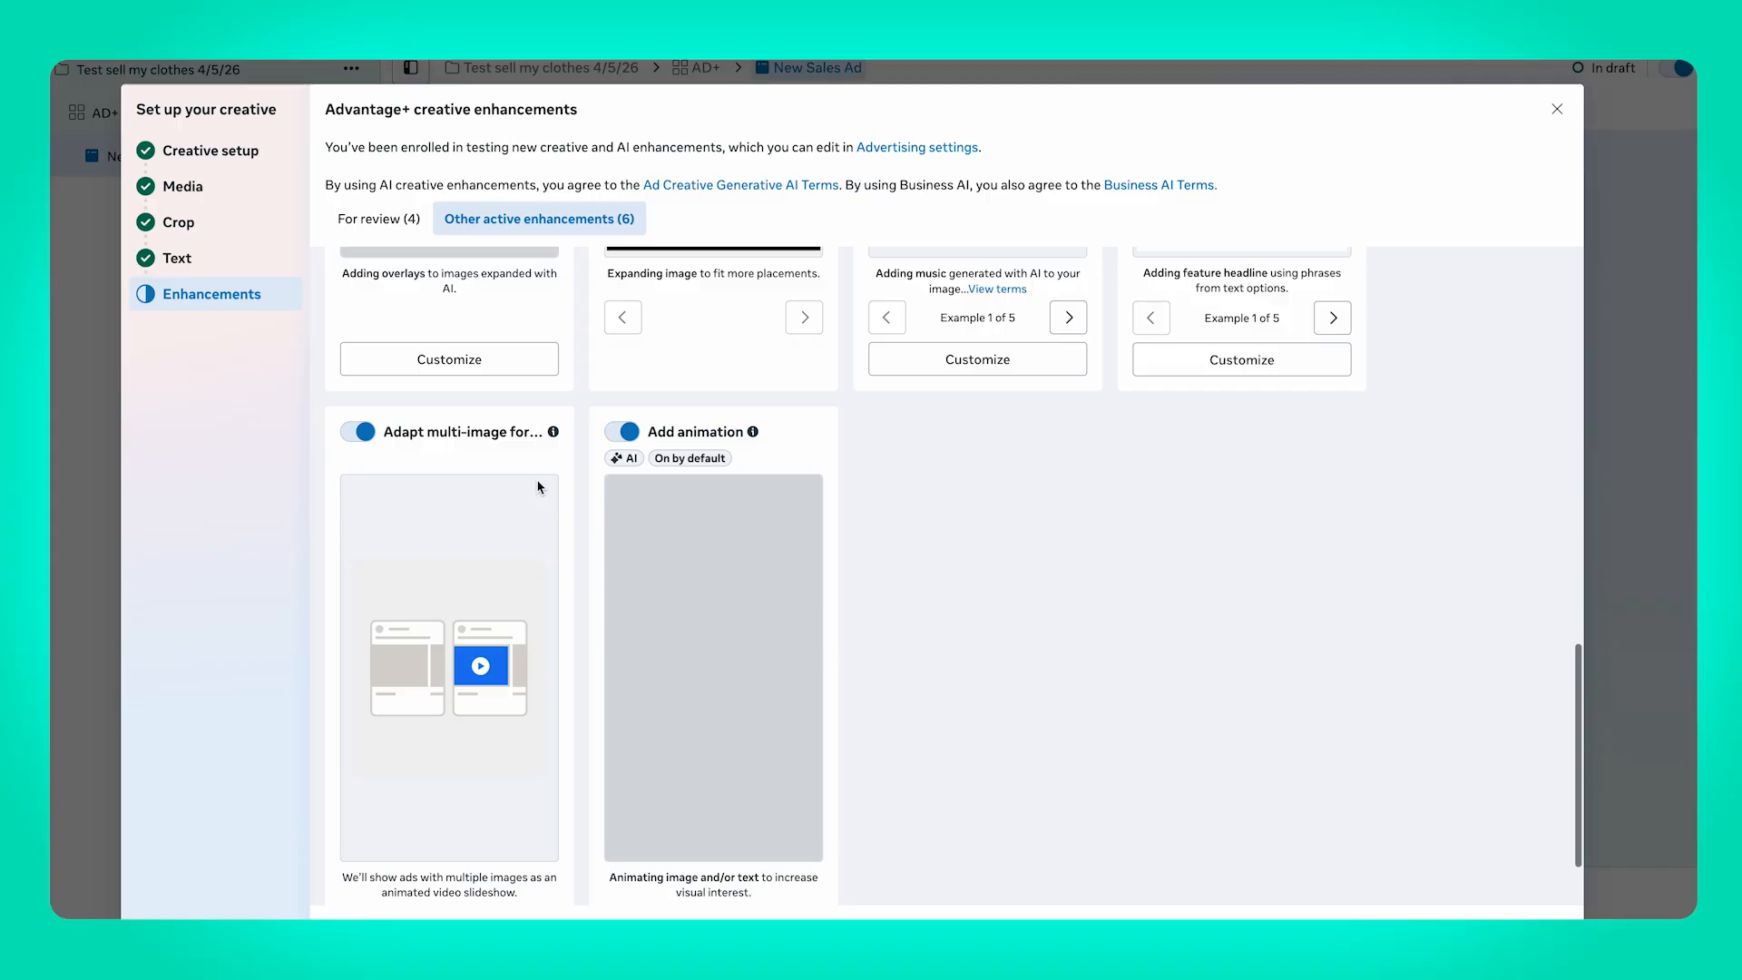
{"action": "left_click", "coordinate": [634, 437]}
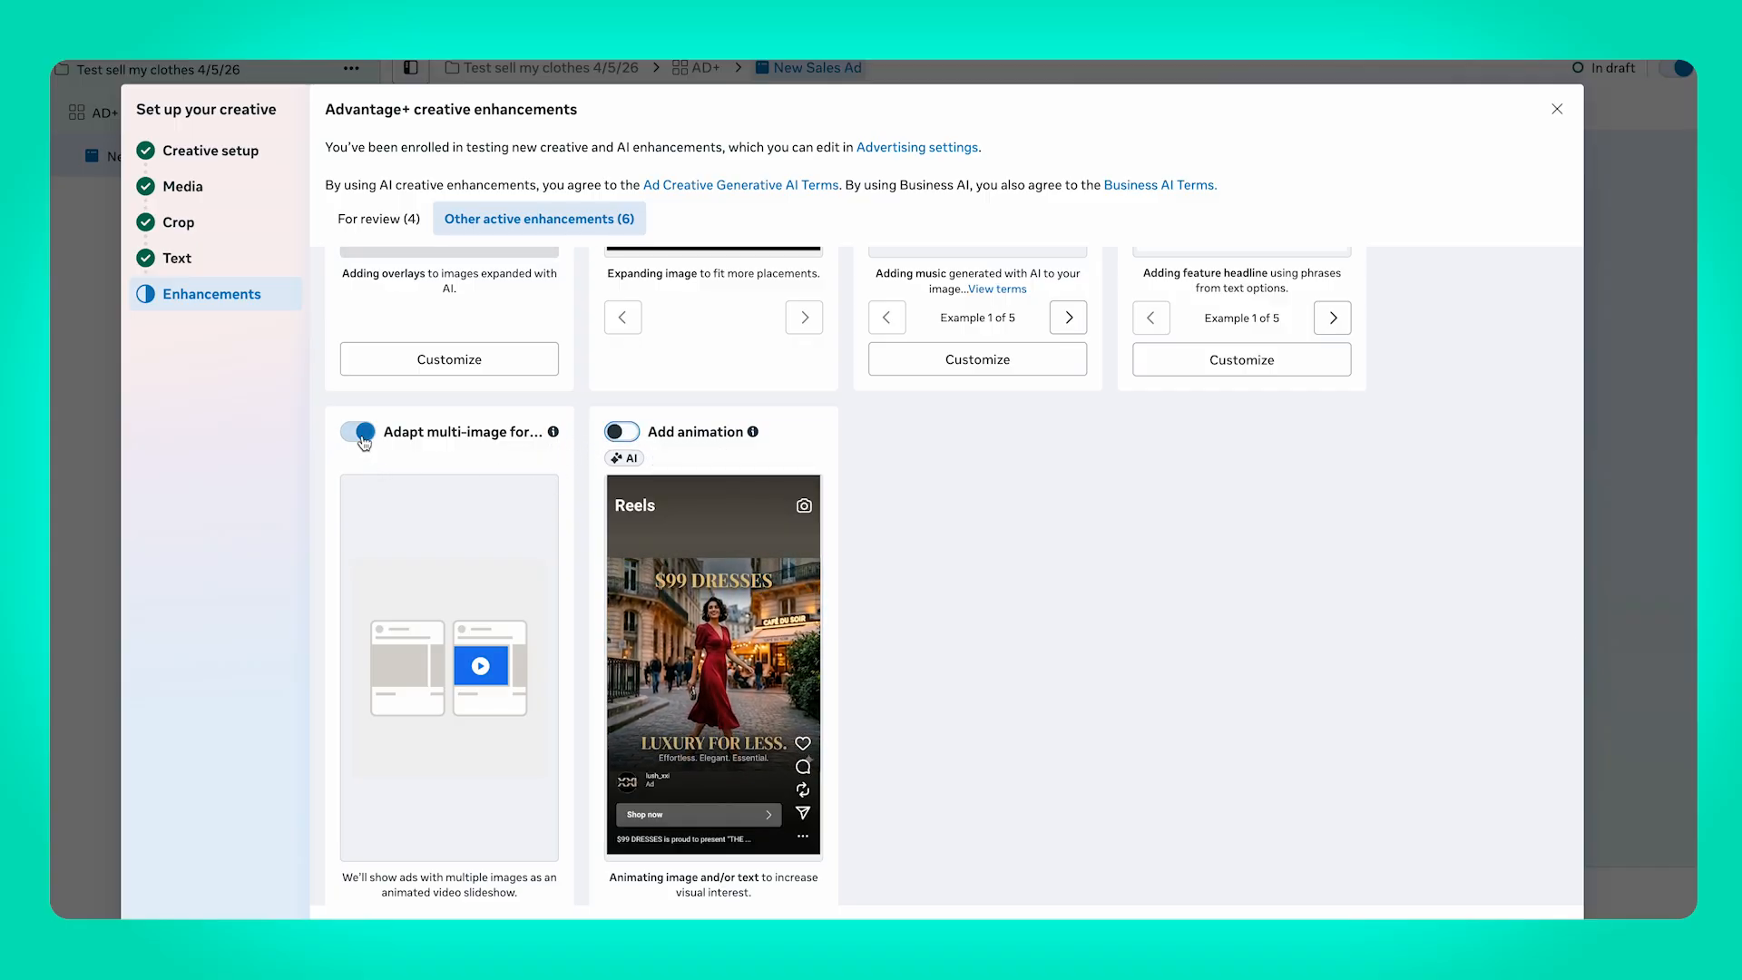
{"action": "left_click", "coordinate": [358, 433]}
{"action": "scroll", "coordinate": [1134, 581], "scroll_direction": "up", "scroll_amount": 10}
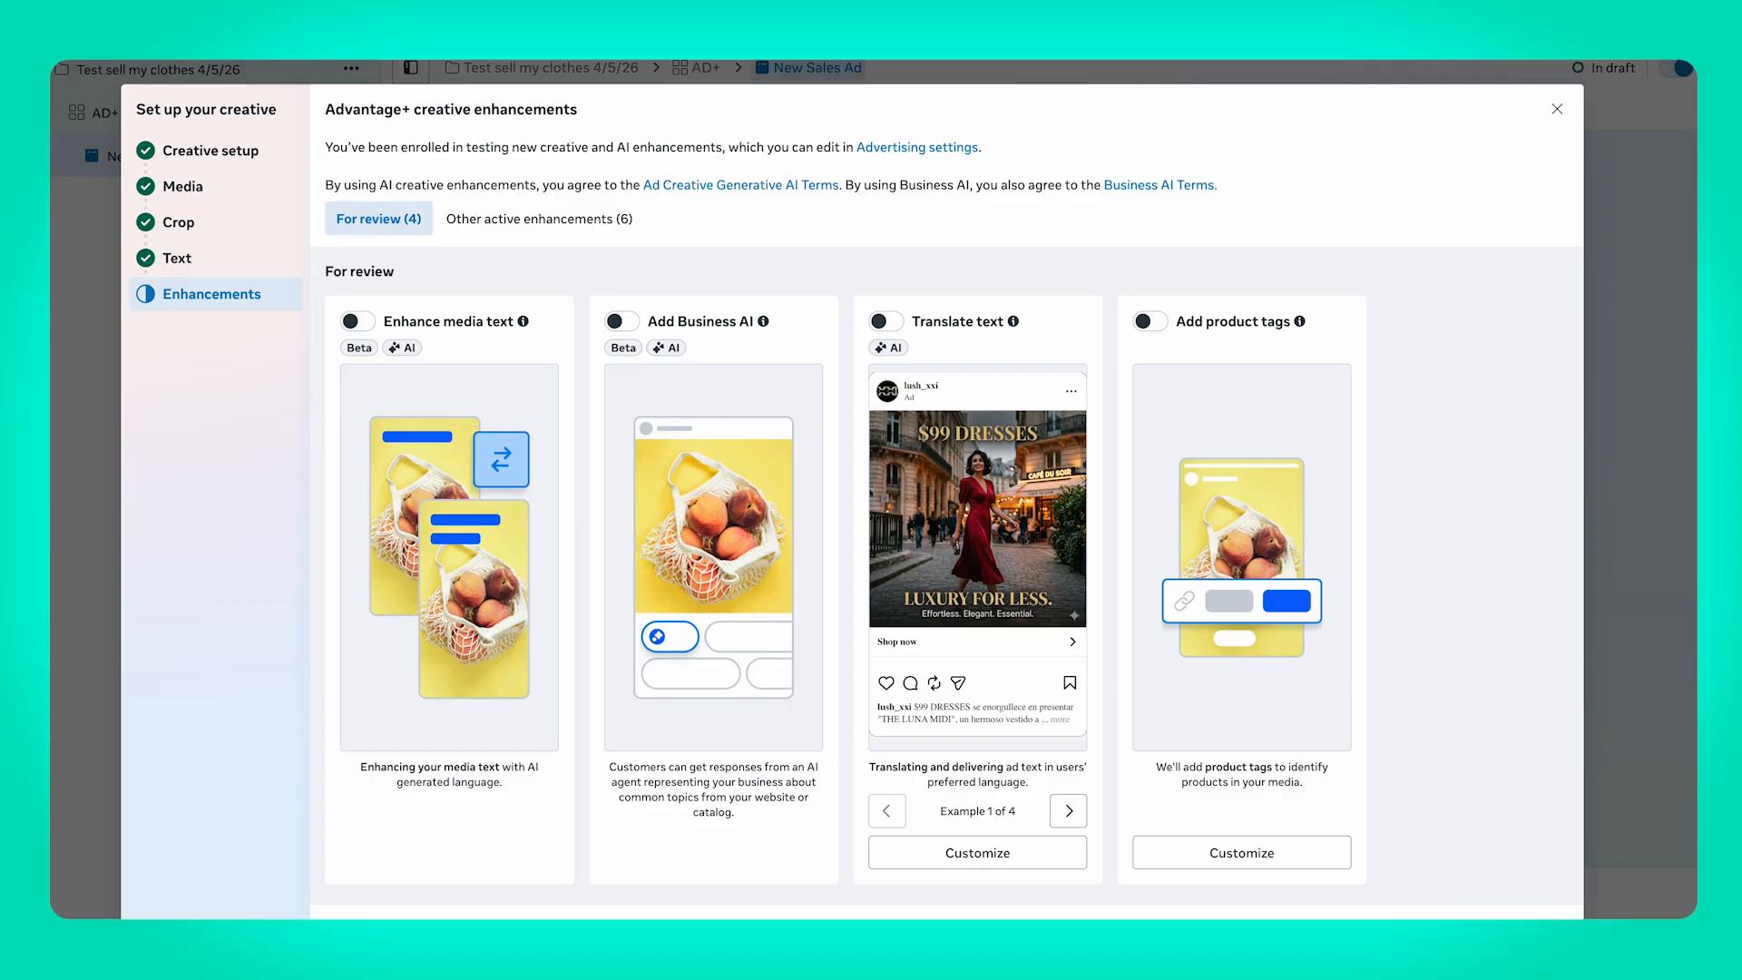
{"action": "left_click", "coordinate": [1539, 934]}
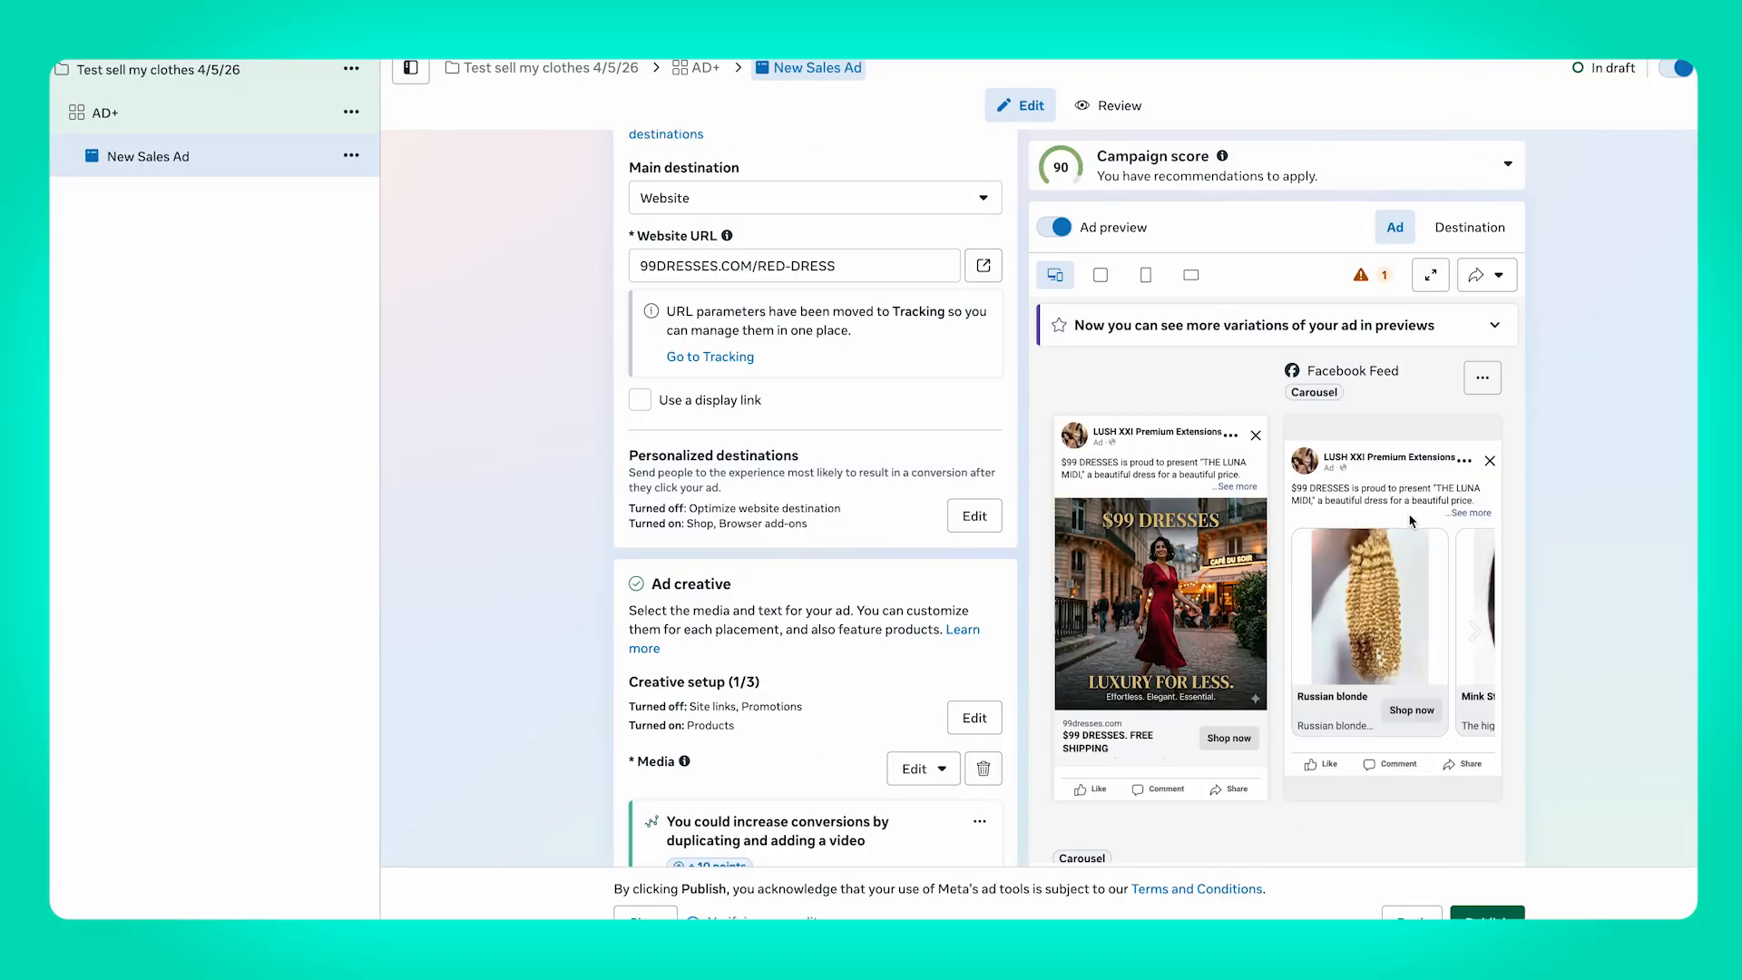
- Remove the product catalog from the ad by setting it to Not connected in the creative setup, and save
{"action": "scroll", "coordinate": [1321, 581], "scroll_direction": "down", "scroll_amount": 2}
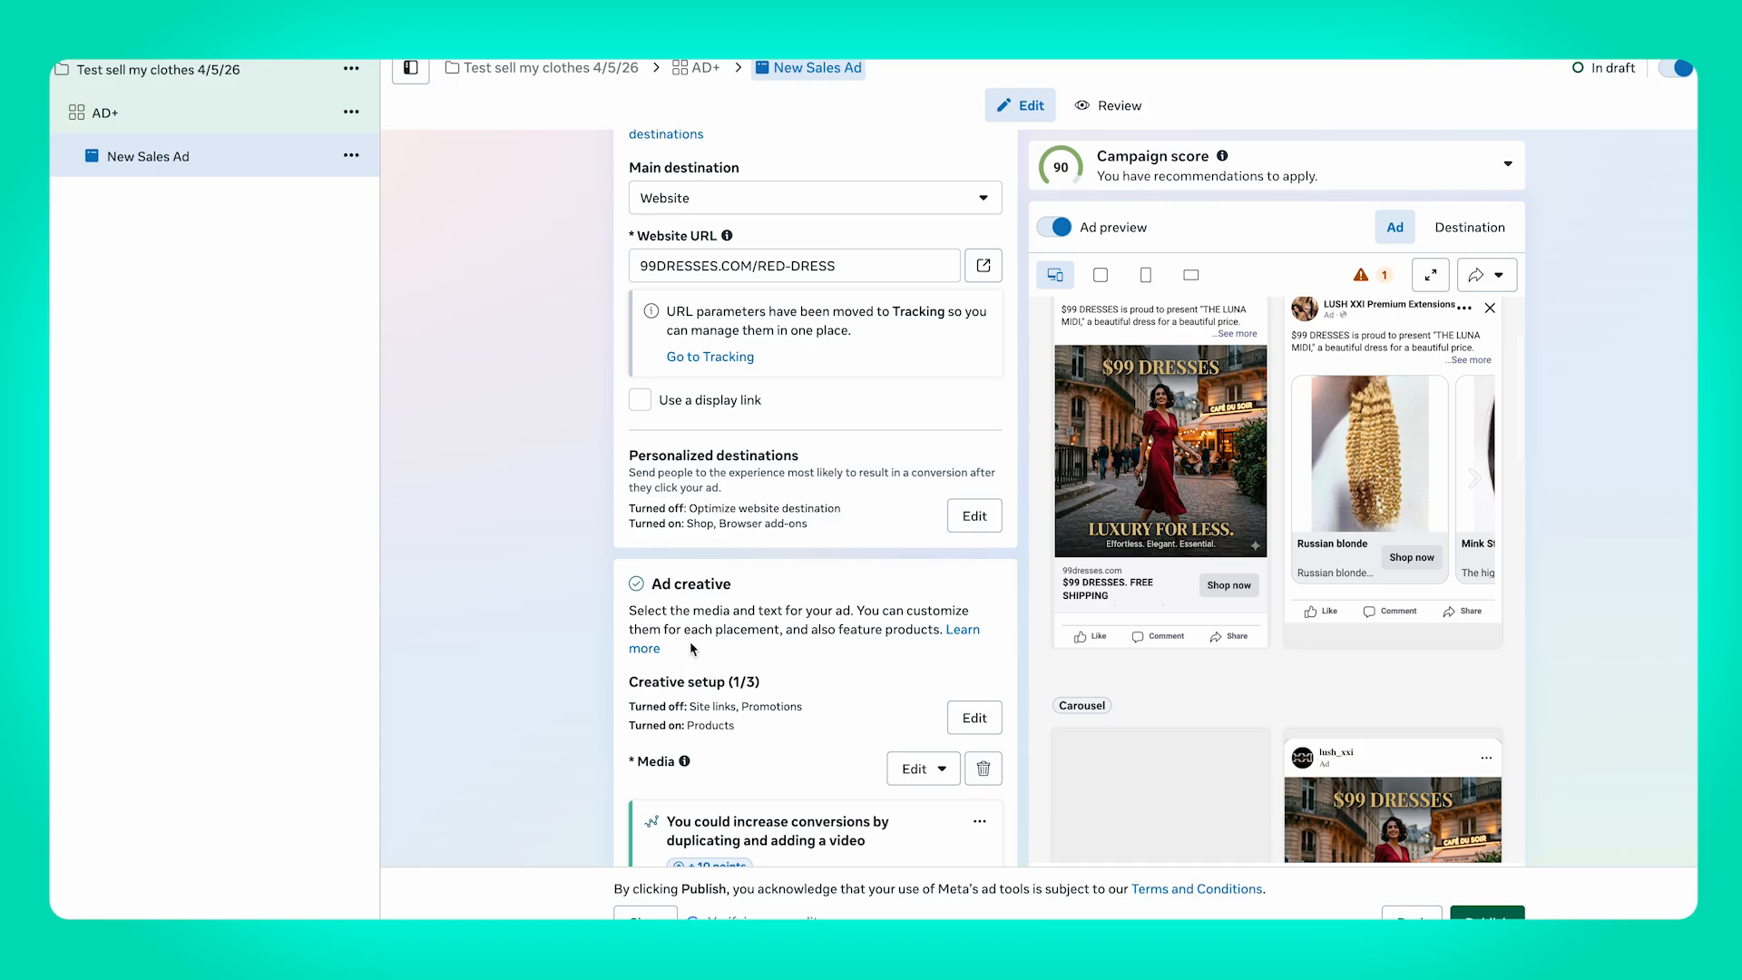
{"action": "scroll", "coordinate": [846, 566], "scroll_direction": "down", "scroll_amount": 3}
{"action": "left_click", "coordinate": [974, 491]}
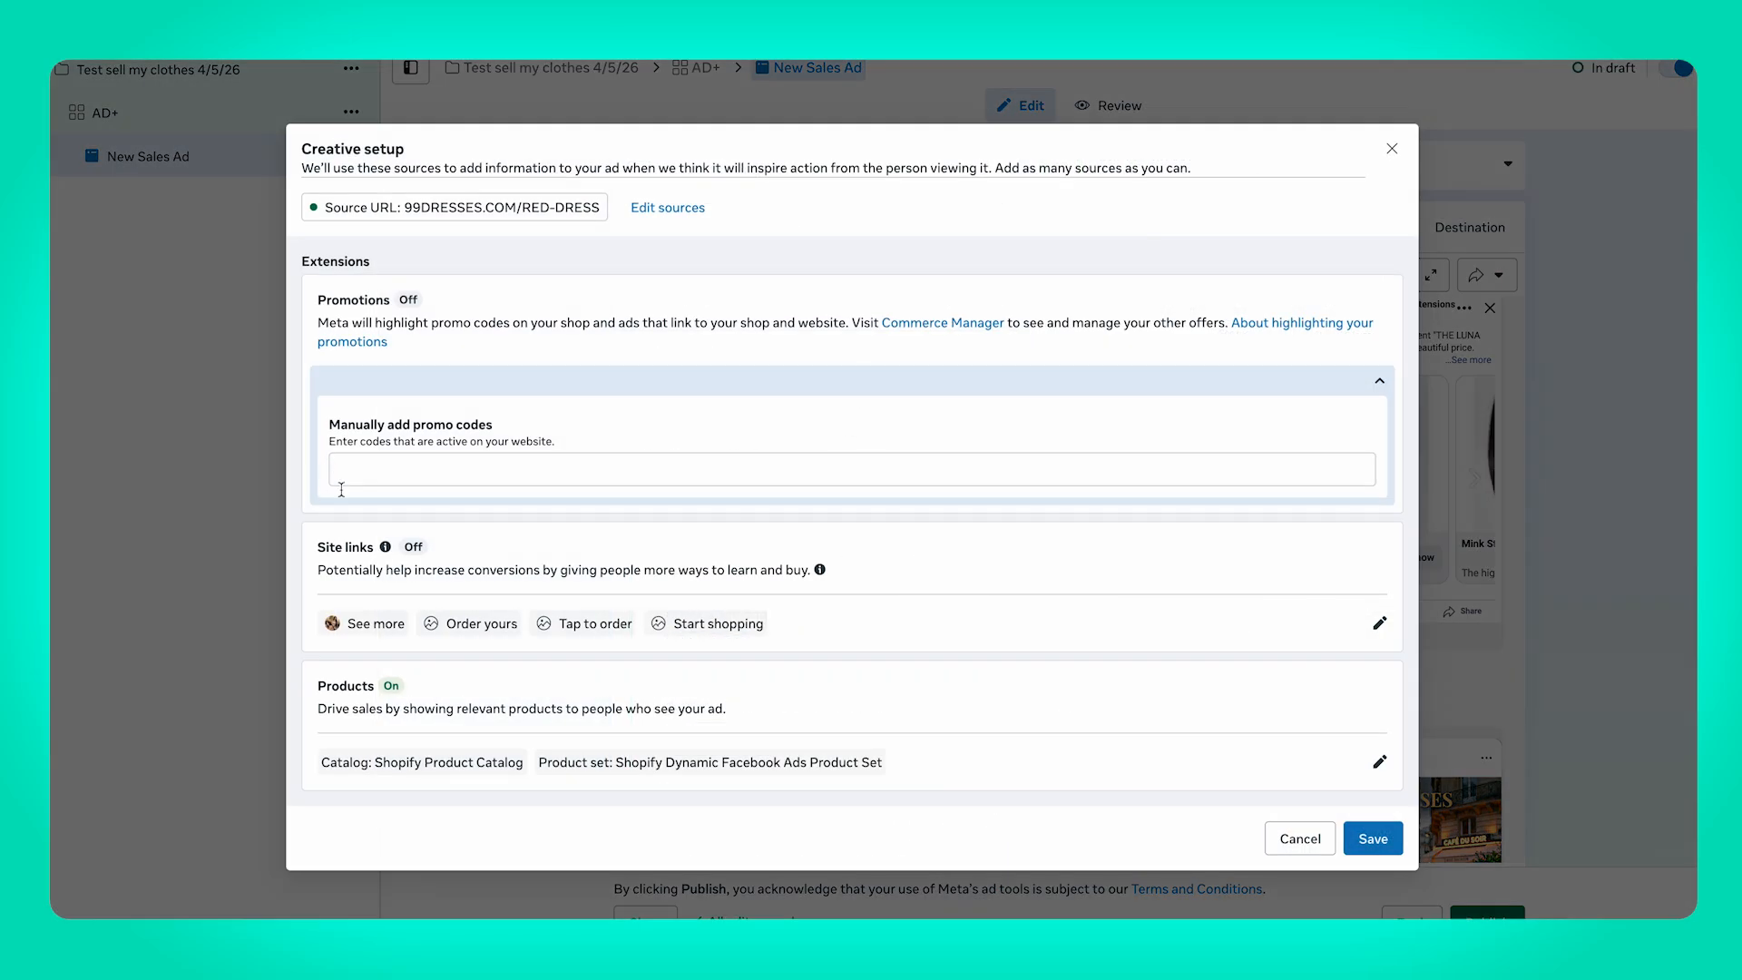
{"action": "left_click", "coordinate": [1378, 763]}
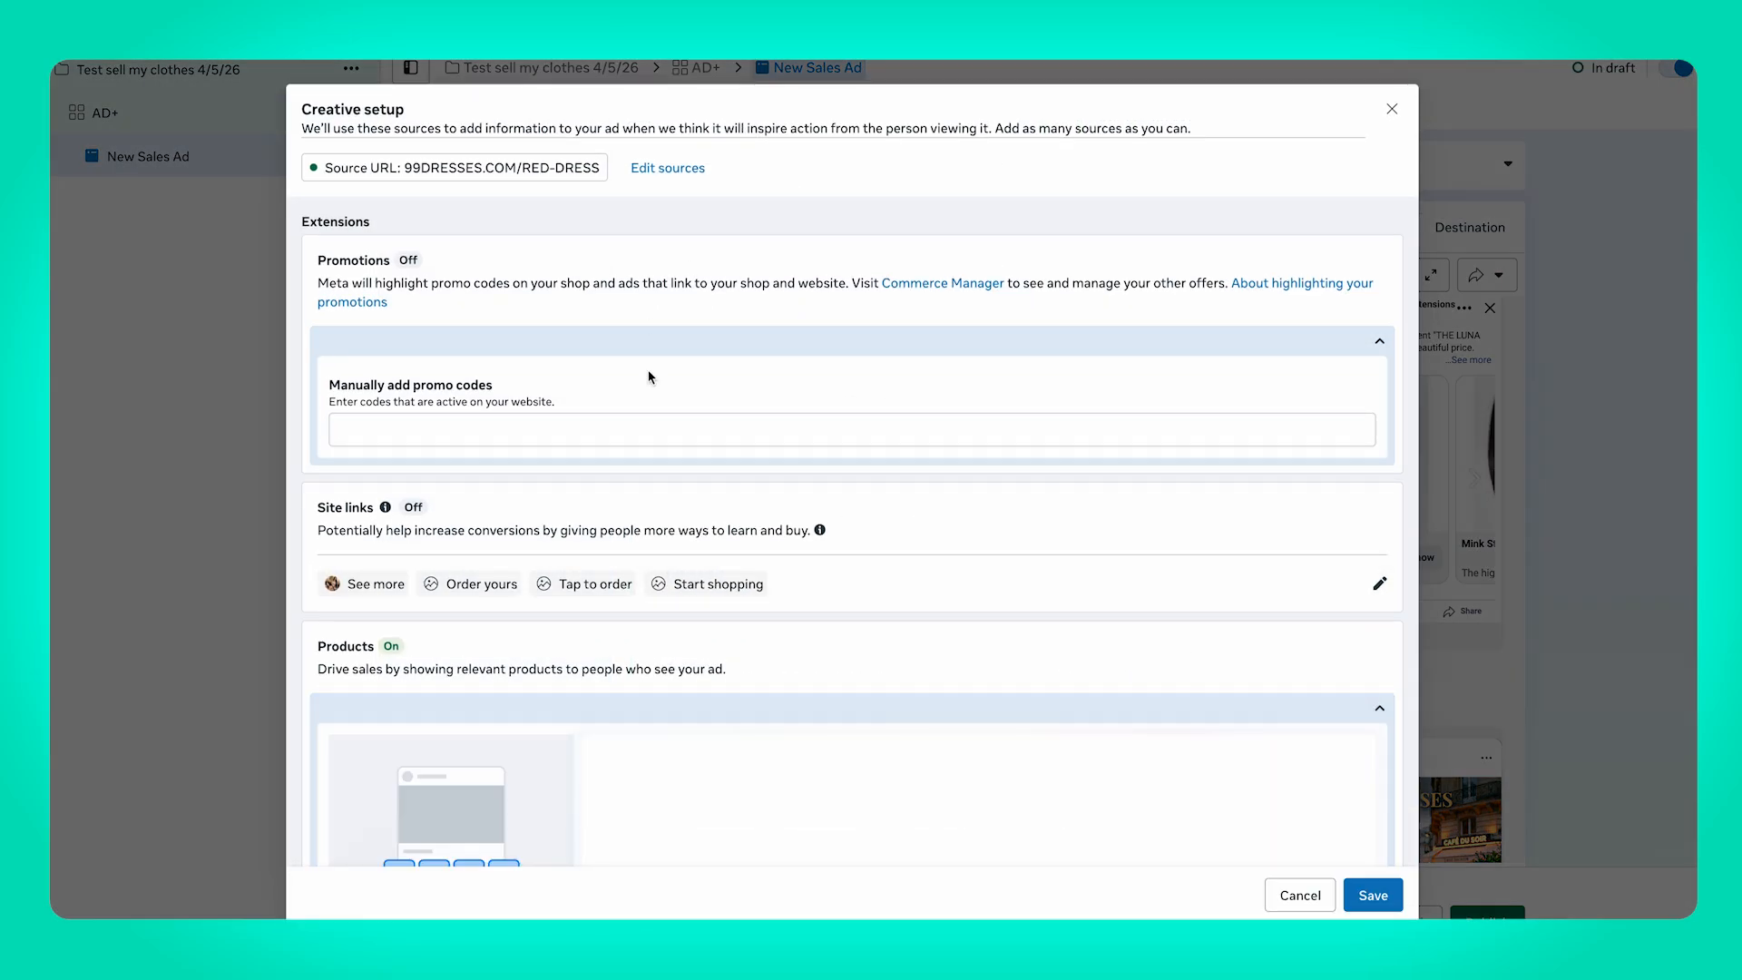
{"action": "scroll", "coordinate": [635, 635], "scroll_direction": "down", "scroll_amount": 4}
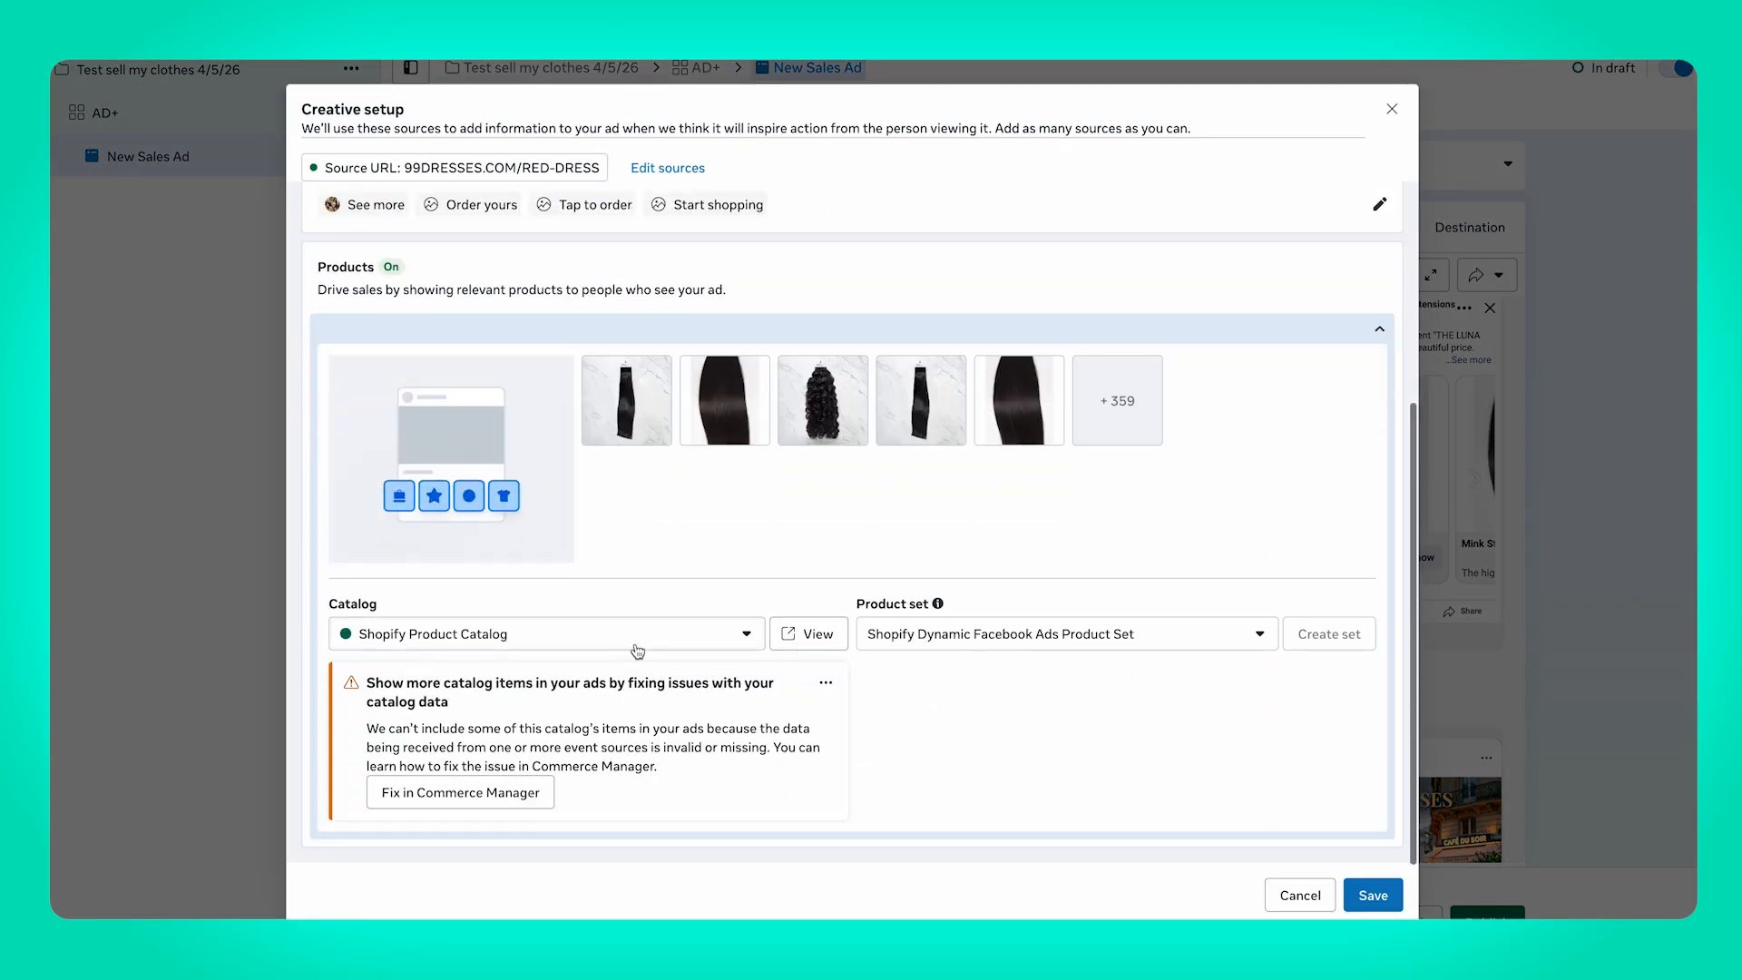
{"action": "left_click", "coordinate": [692, 637]}
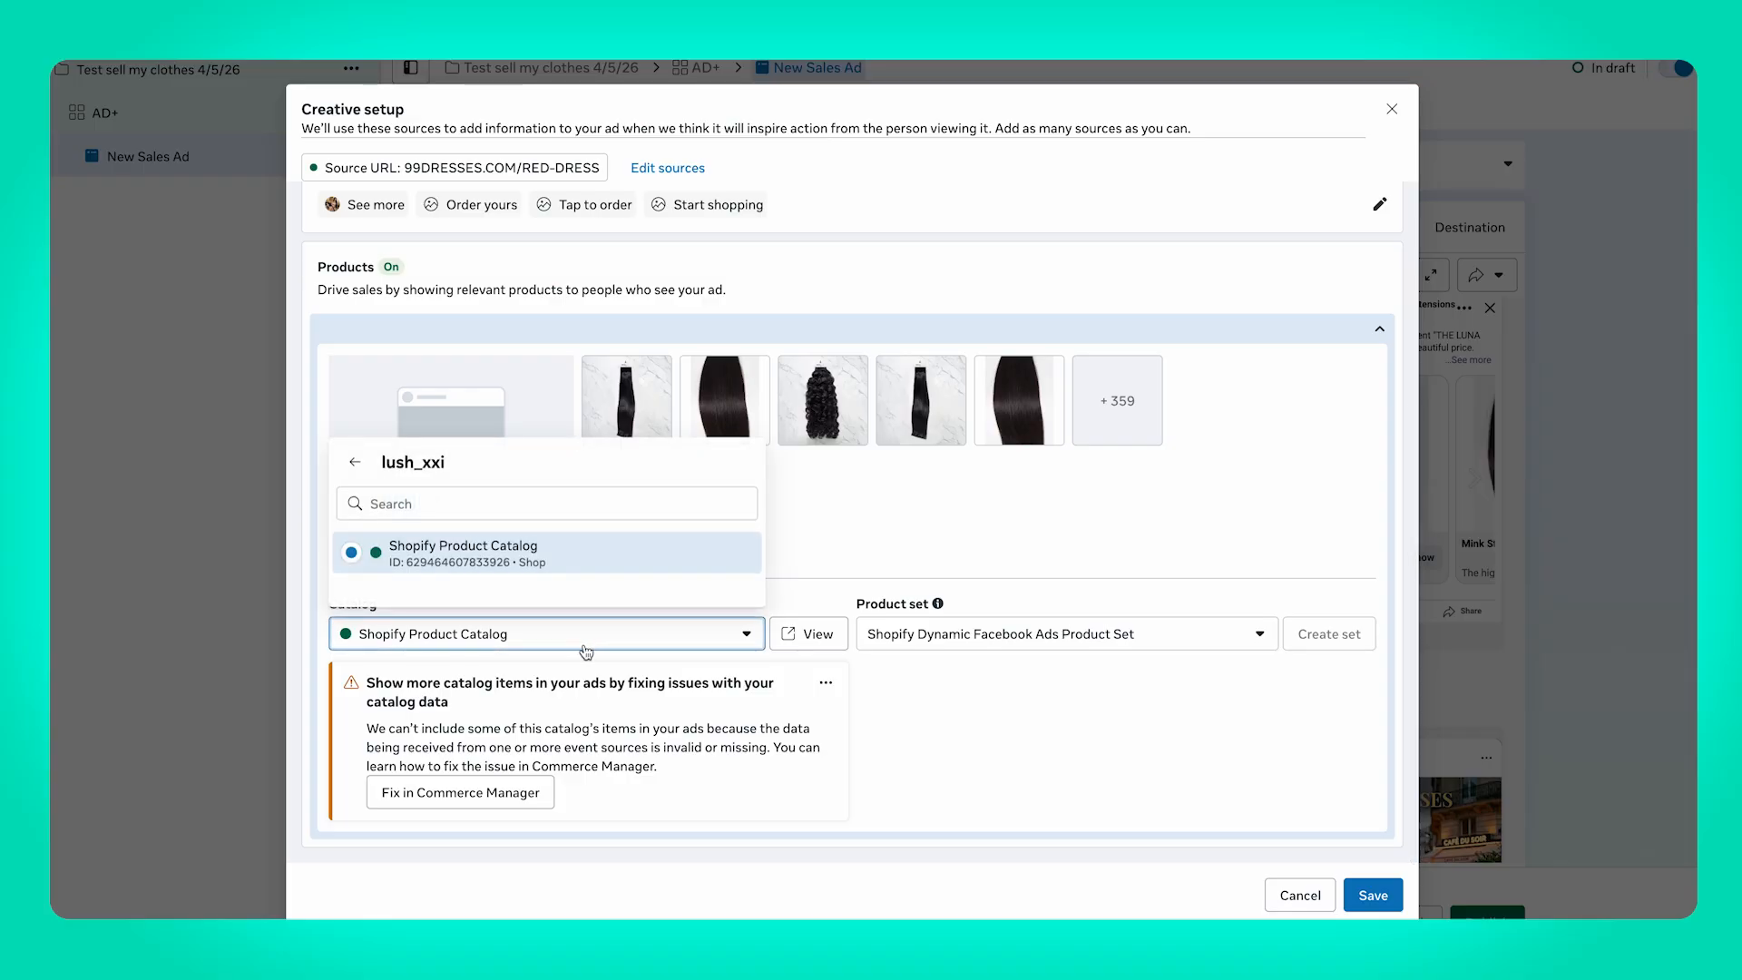
{"action": "left_click", "coordinate": [355, 462]}
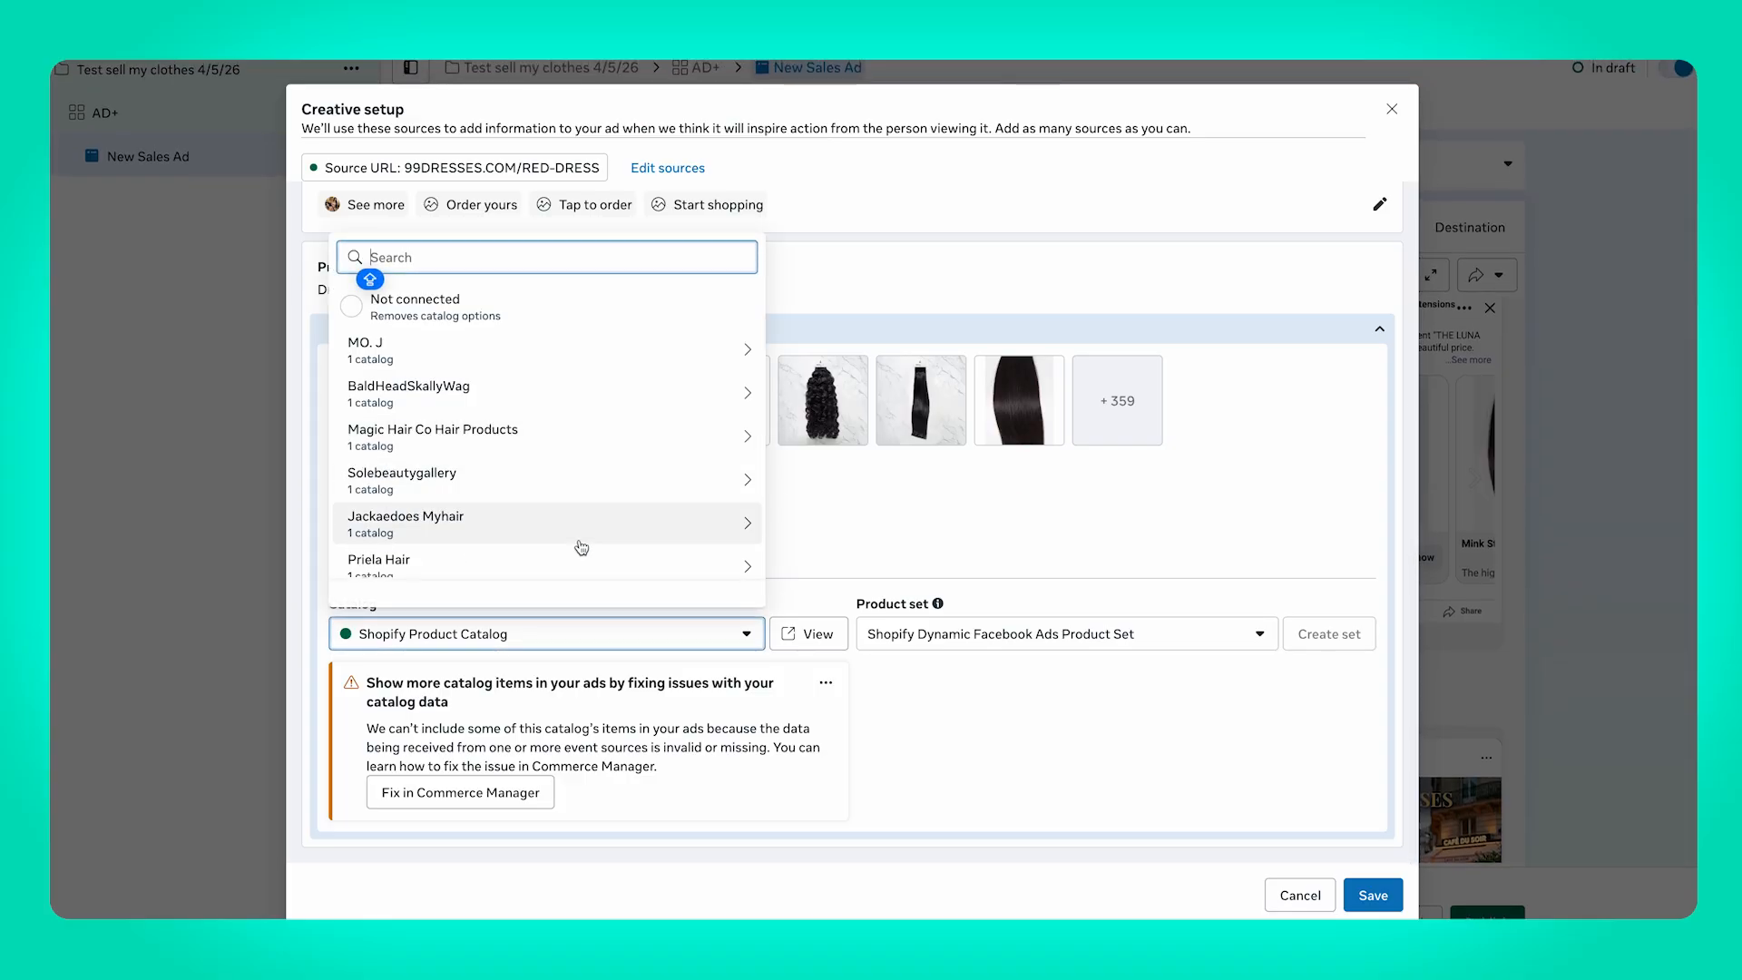
{"action": "left_click", "coordinate": [446, 313]}
{"action": "left_click", "coordinate": [1371, 895]}
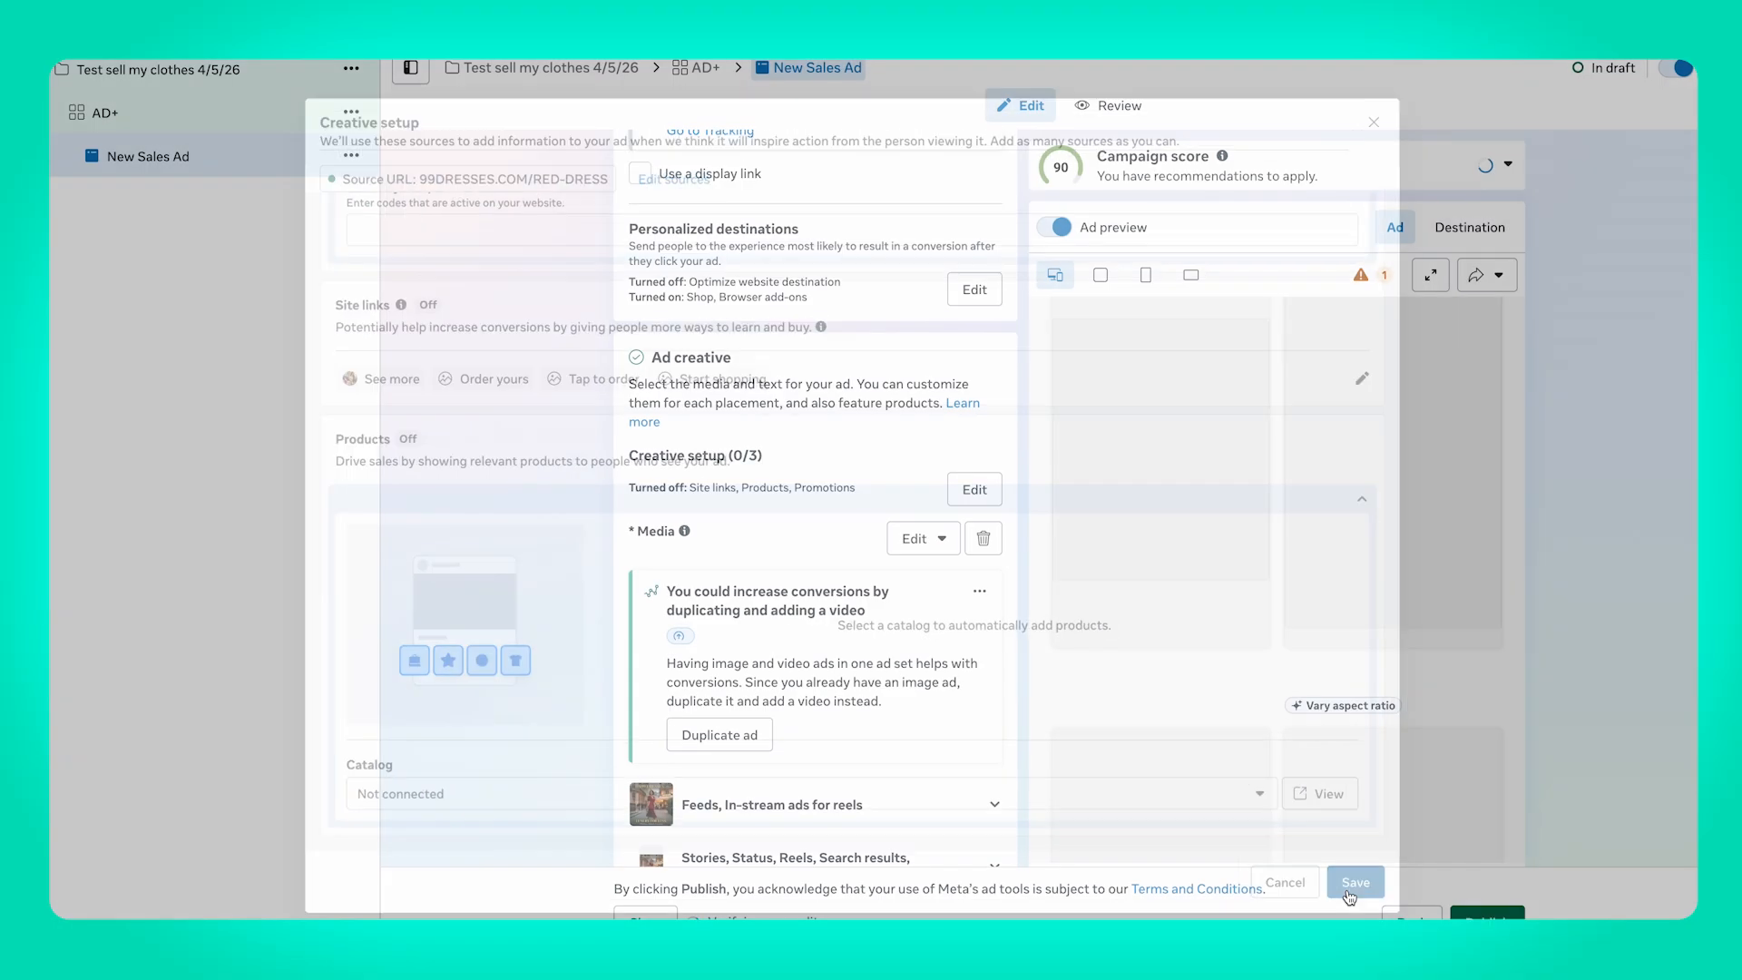
- Rename the New Sales Ad as AD1
{"action": "scroll", "coordinate": [917, 594], "scroll_direction": "up", "scroll_amount": 5}
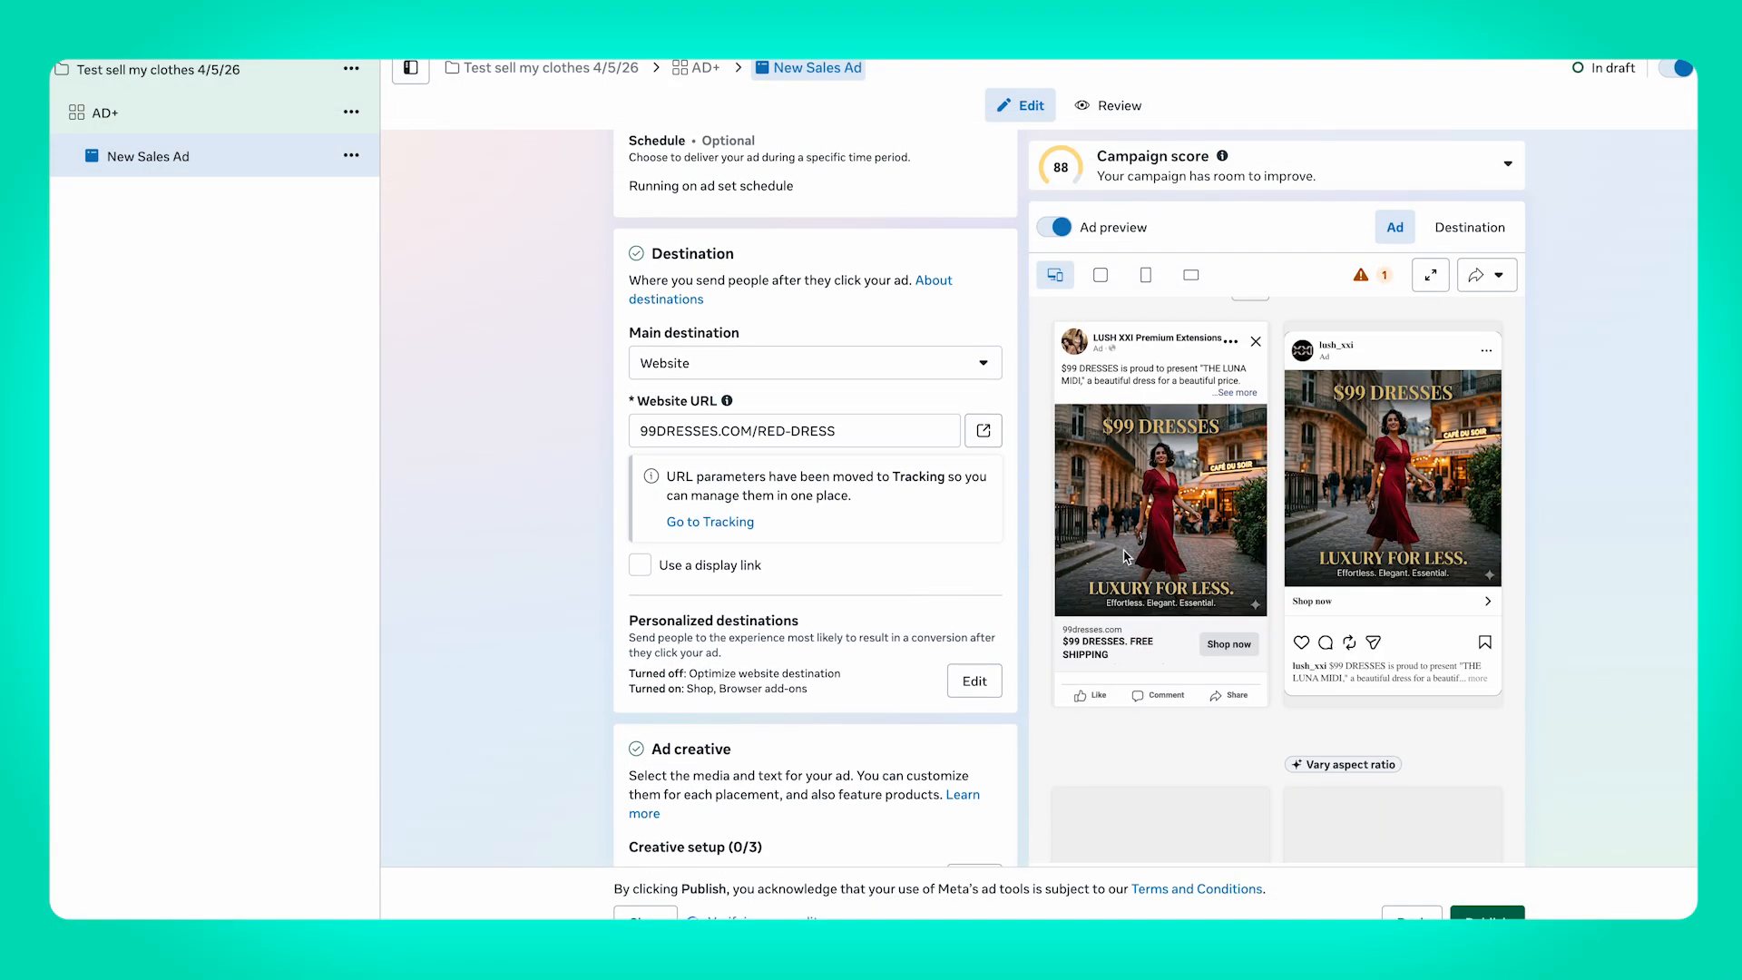
{"action": "scroll", "coordinate": [638, 260], "scroll_direction": "up", "scroll_amount": 10}
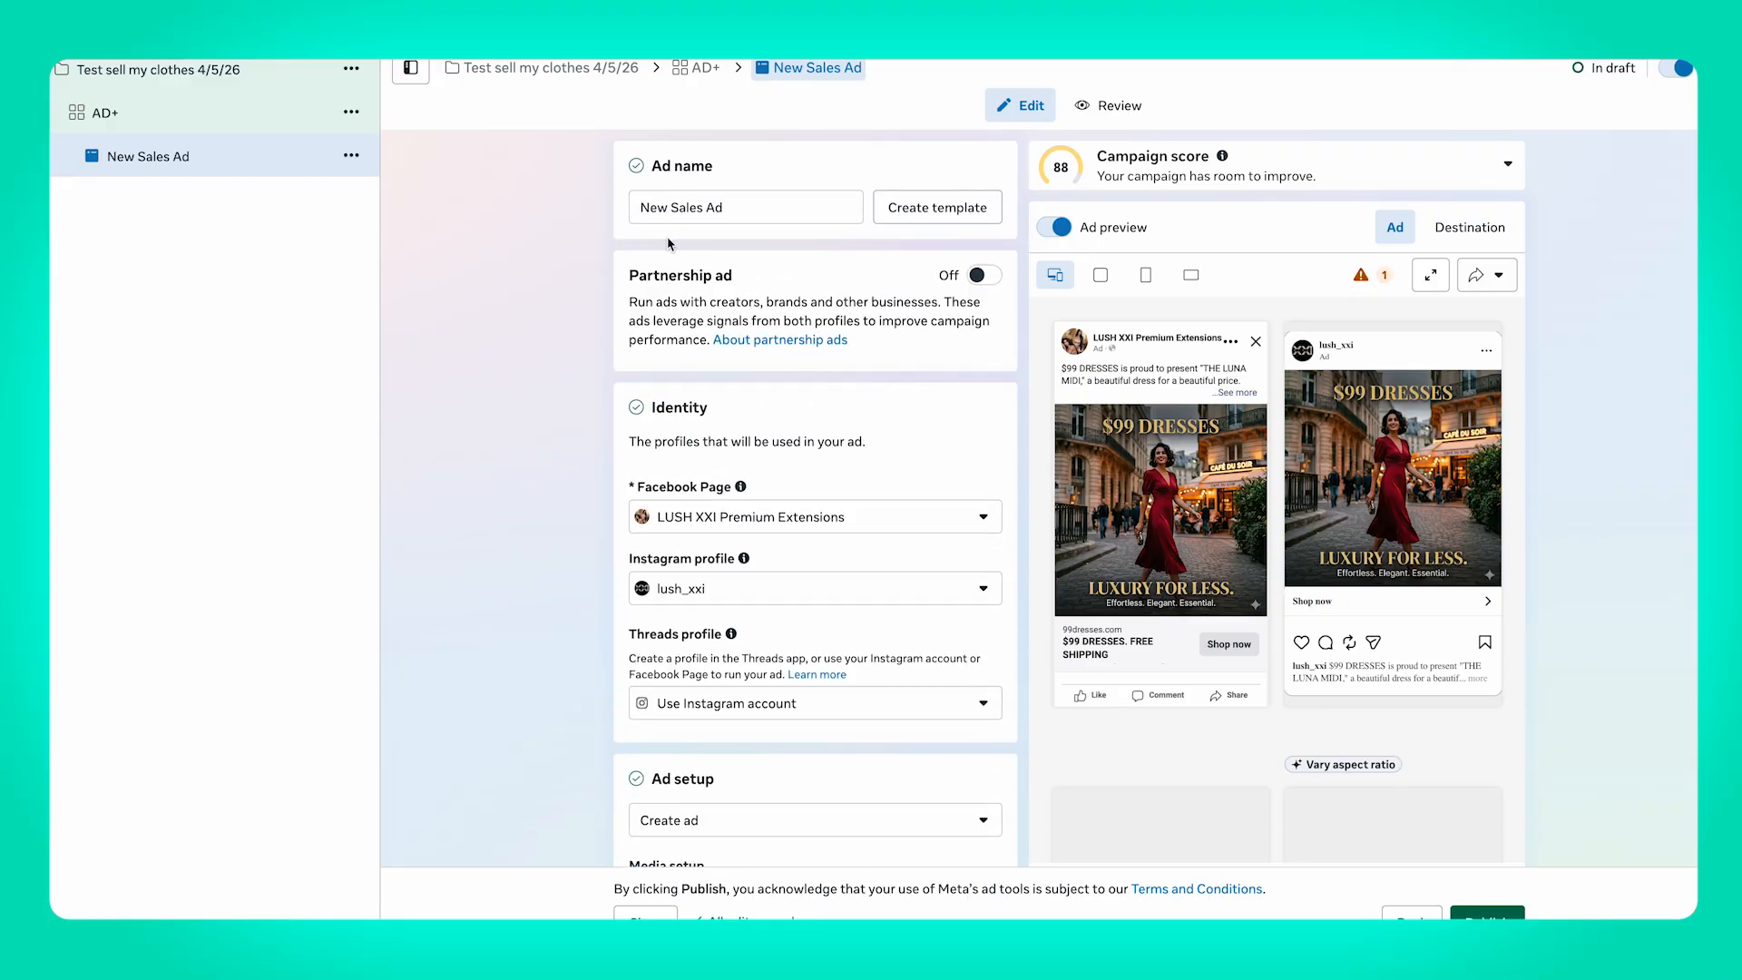
{"action": "triple_click", "coordinate": [729, 211]}
{"action": "type", "text": "AD1"}
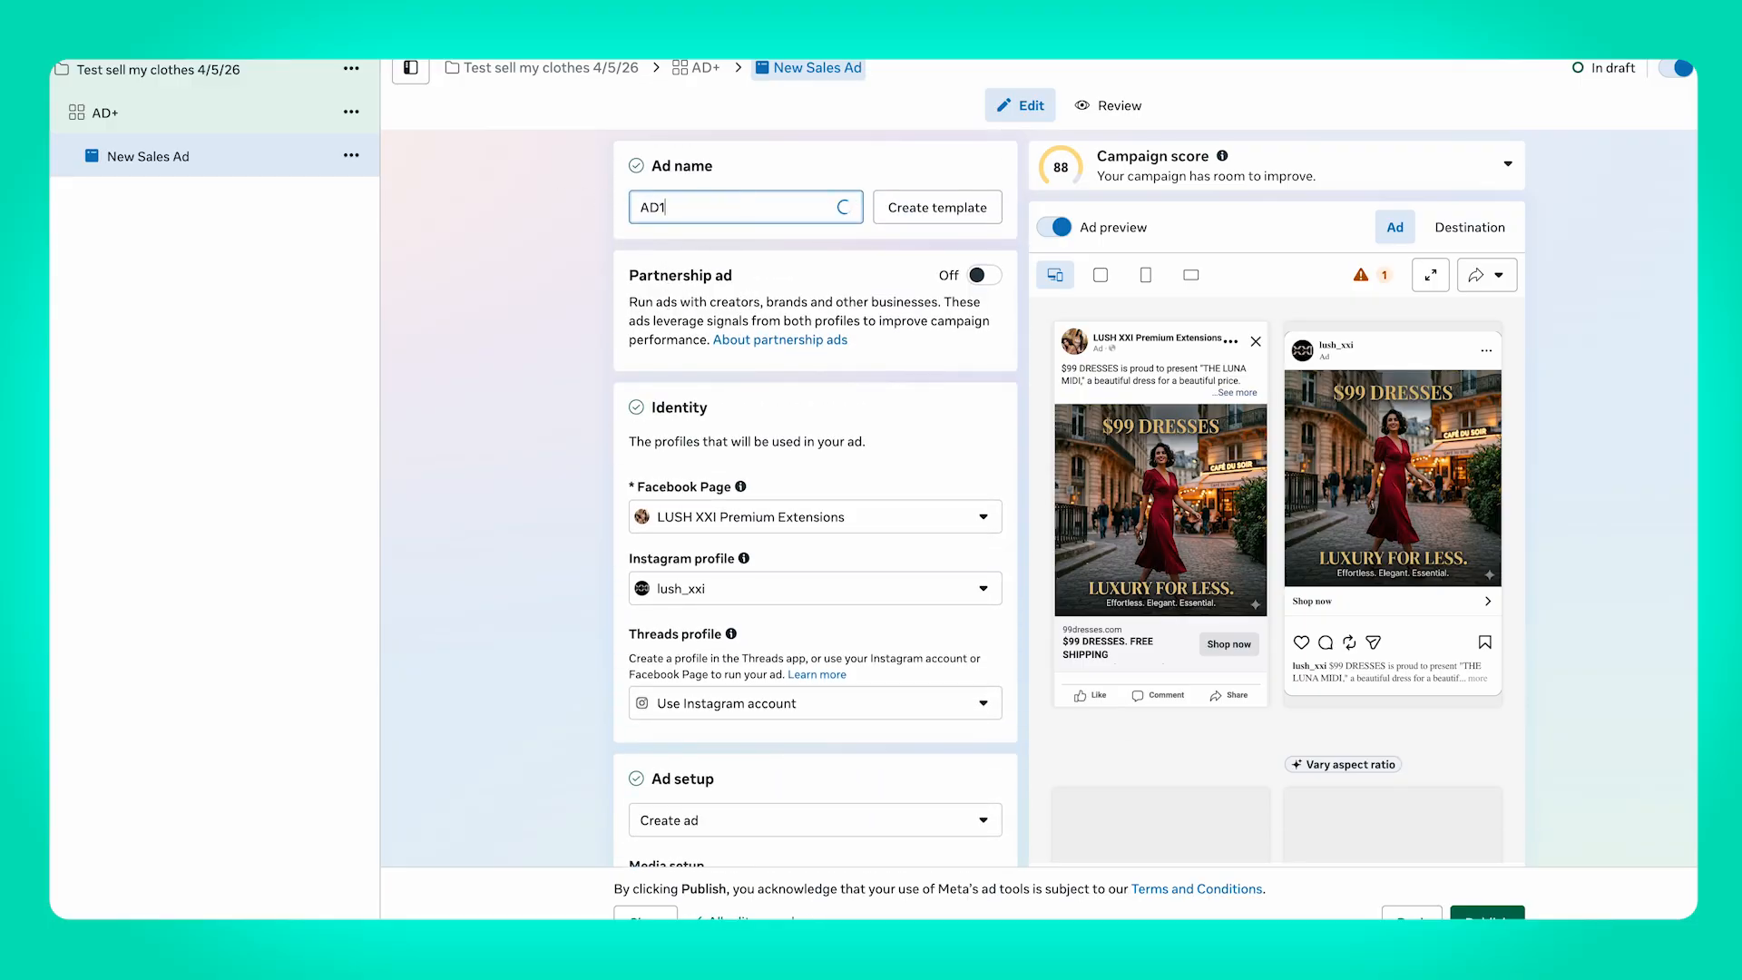
{"action": "left_click", "coordinate": [456, 337]}
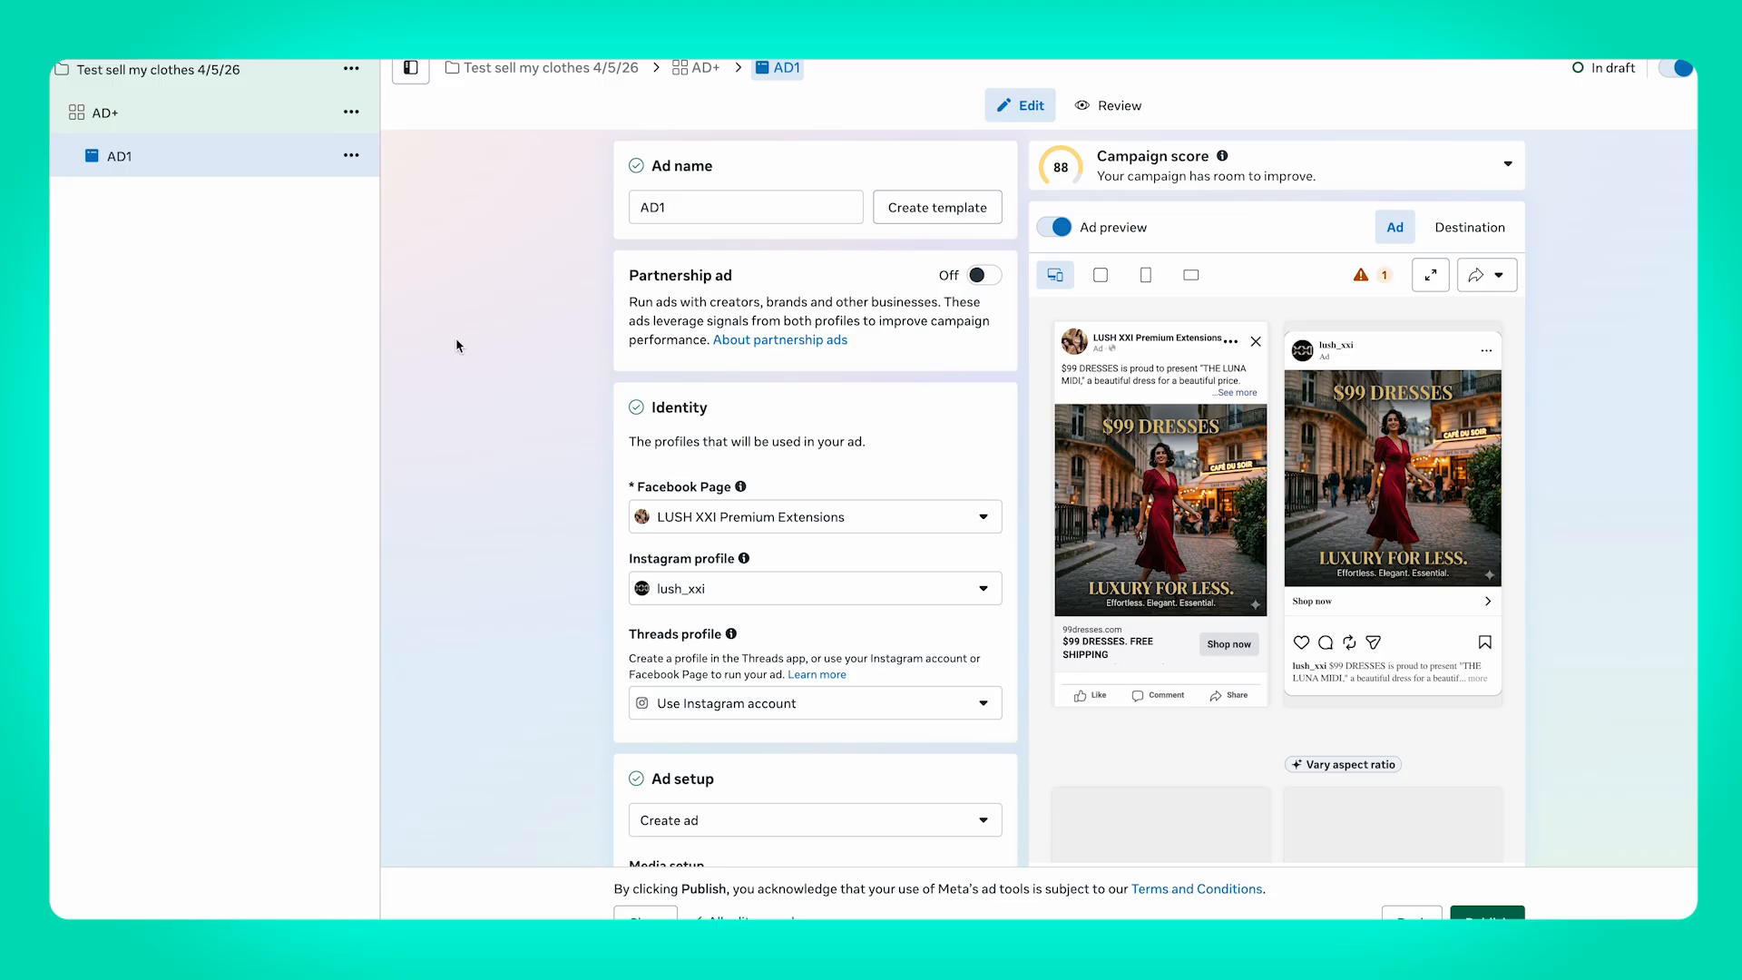
- Make a quick duplicate of the AD1 ad within the AD+ ad set
{"action": "left_click", "coordinate": [354, 162]}
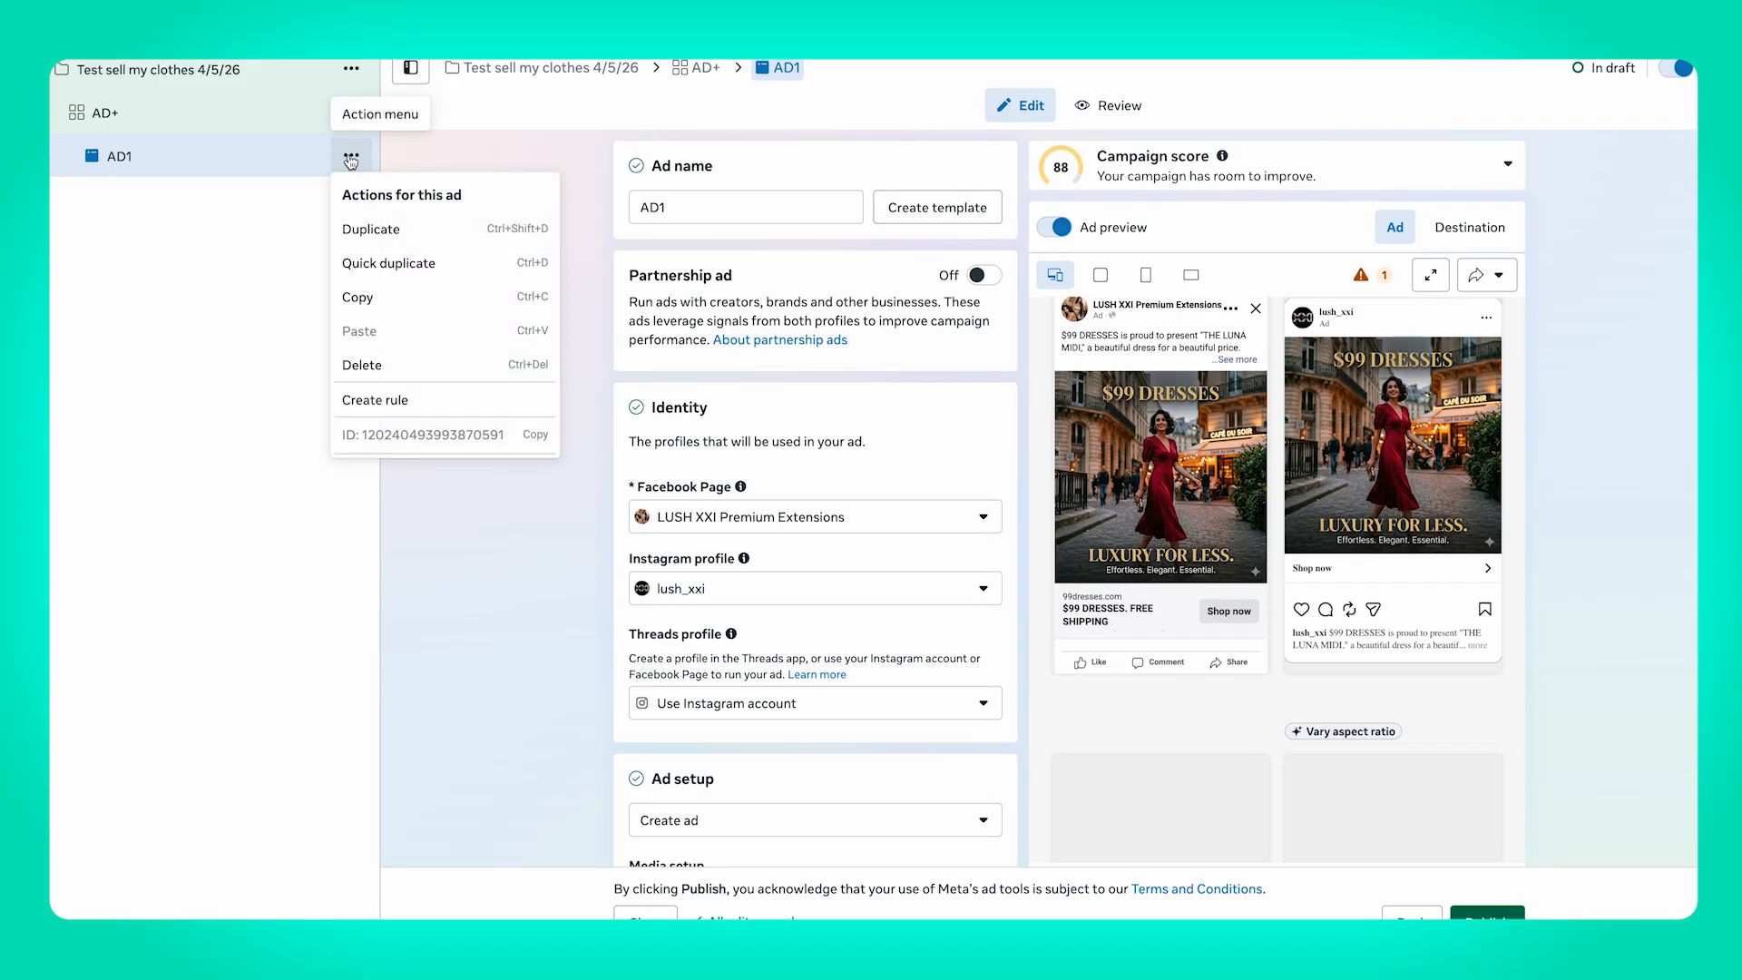
{"action": "left_click", "coordinate": [390, 263]}
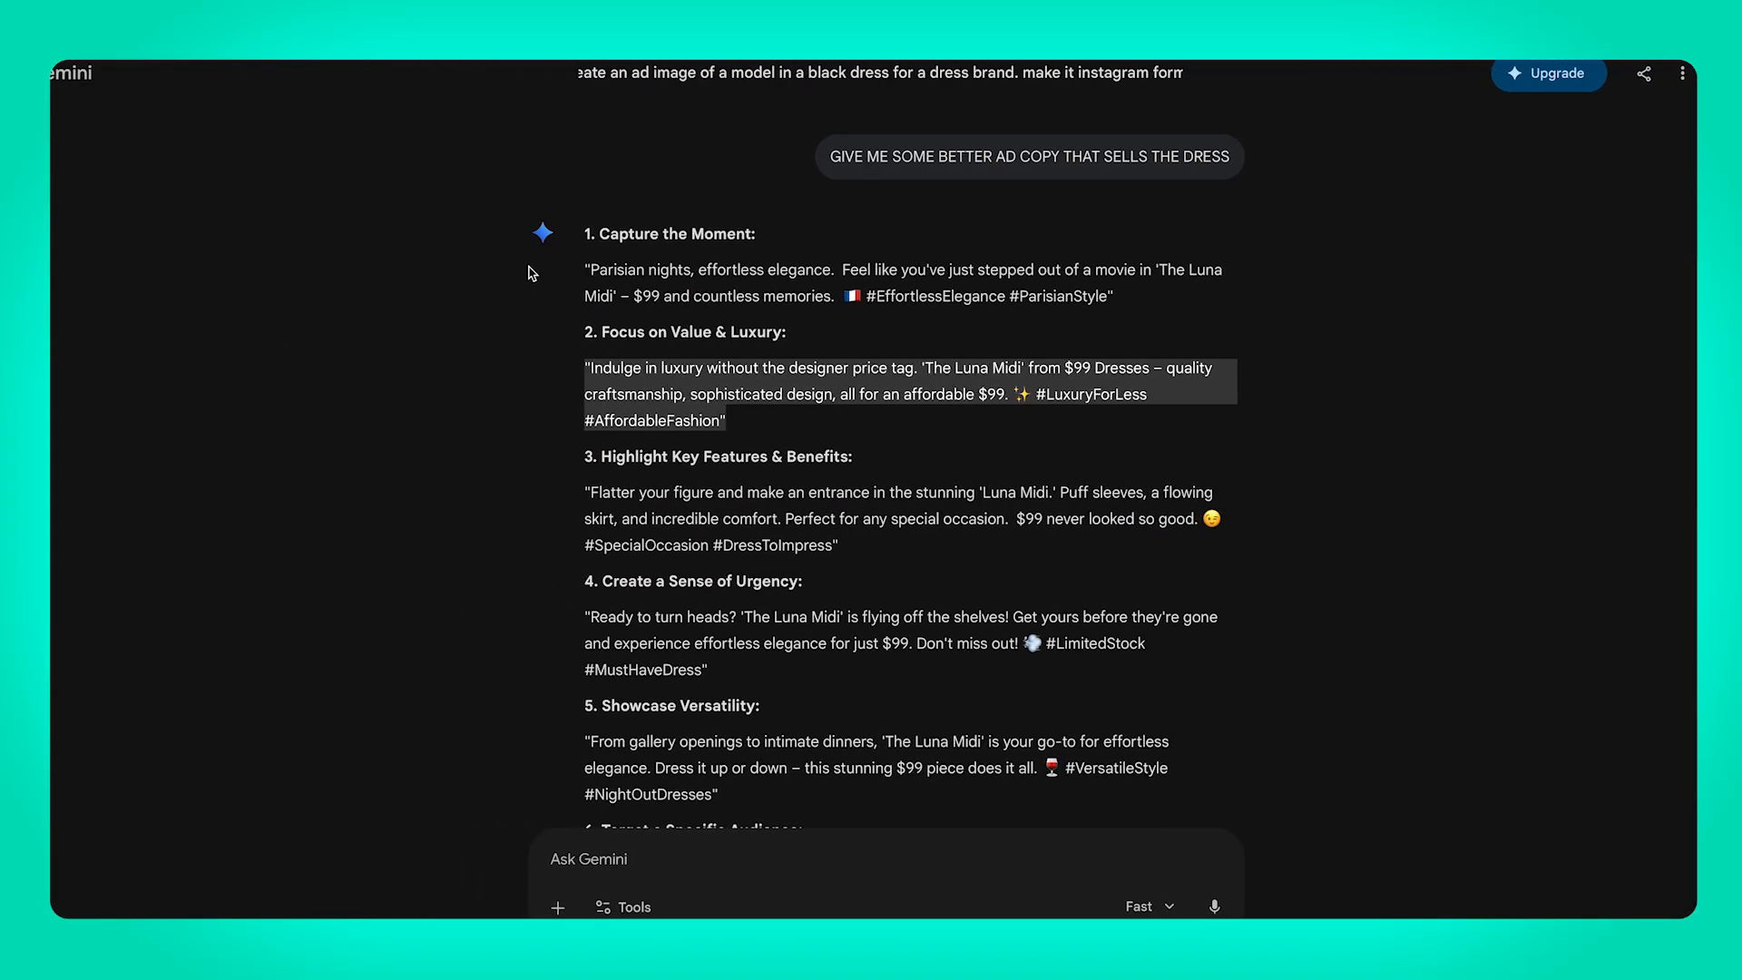
{"action": "left_click_drag", "start_coordinate": [582, 368], "coordinate": [724, 420]}
- Switch to Gemini and send the prompt "MAKE ME AND IMAGE WITH THE GREEN DRESS"
{"action": "scroll", "coordinate": [771, 345], "scroll_direction": "down", "scroll_amount": 4}
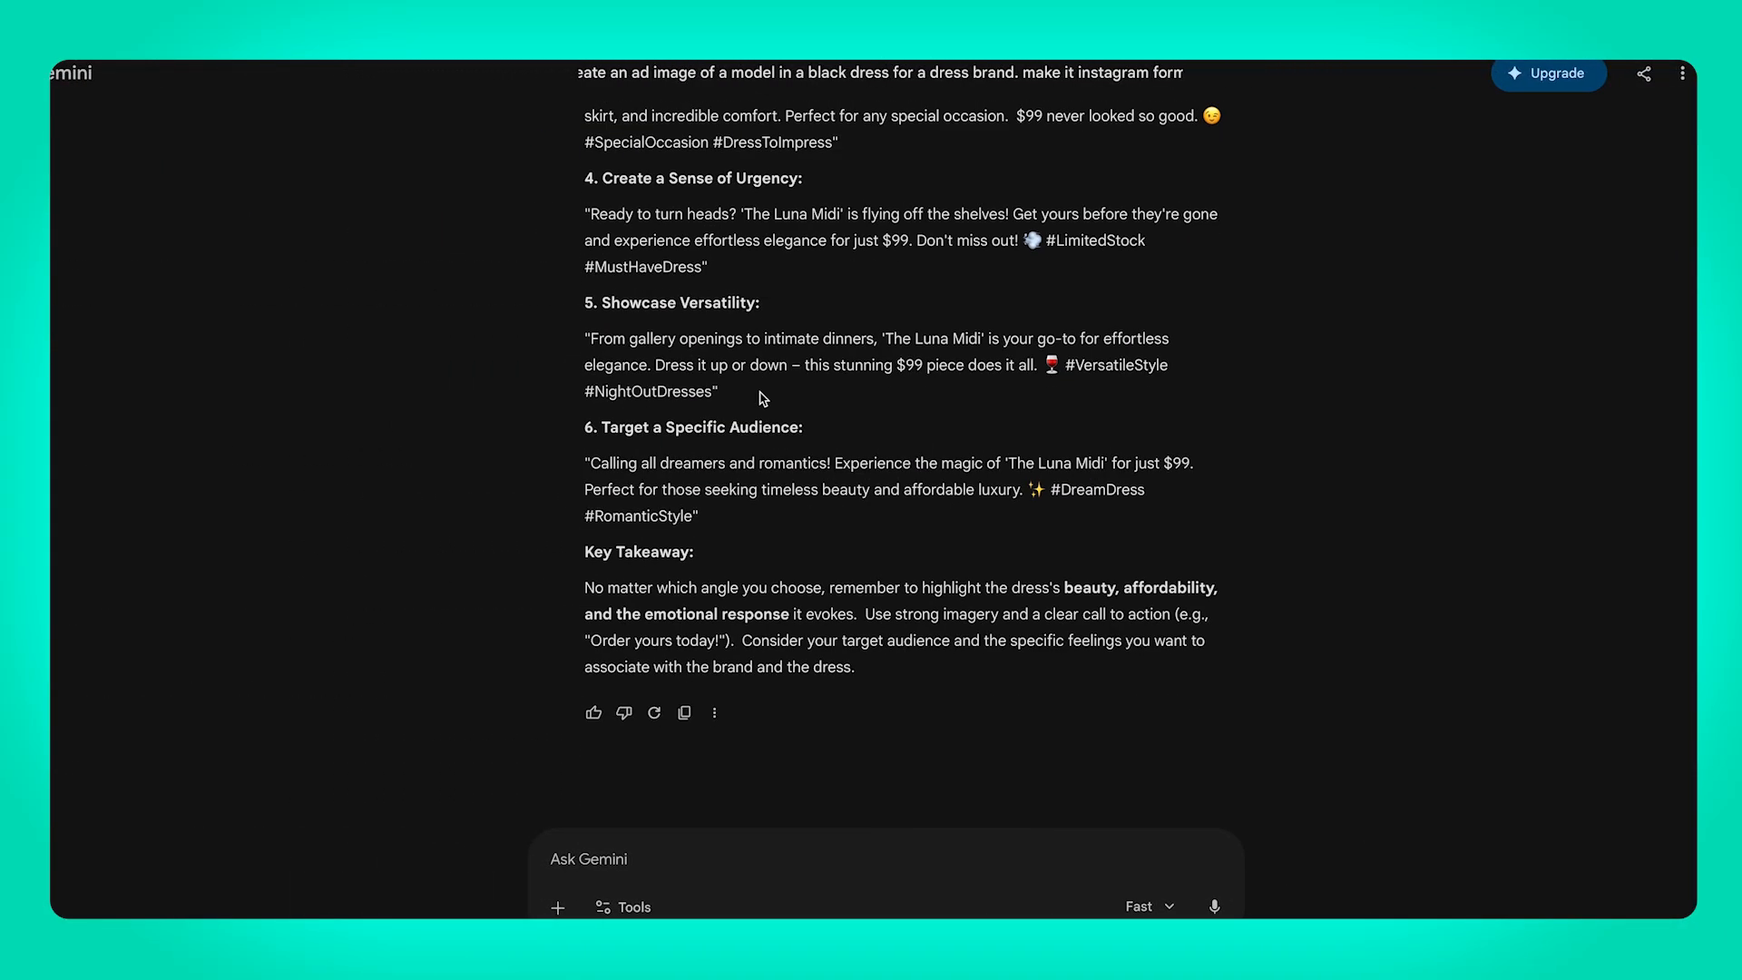
{"action": "left_click", "coordinate": [643, 855]}
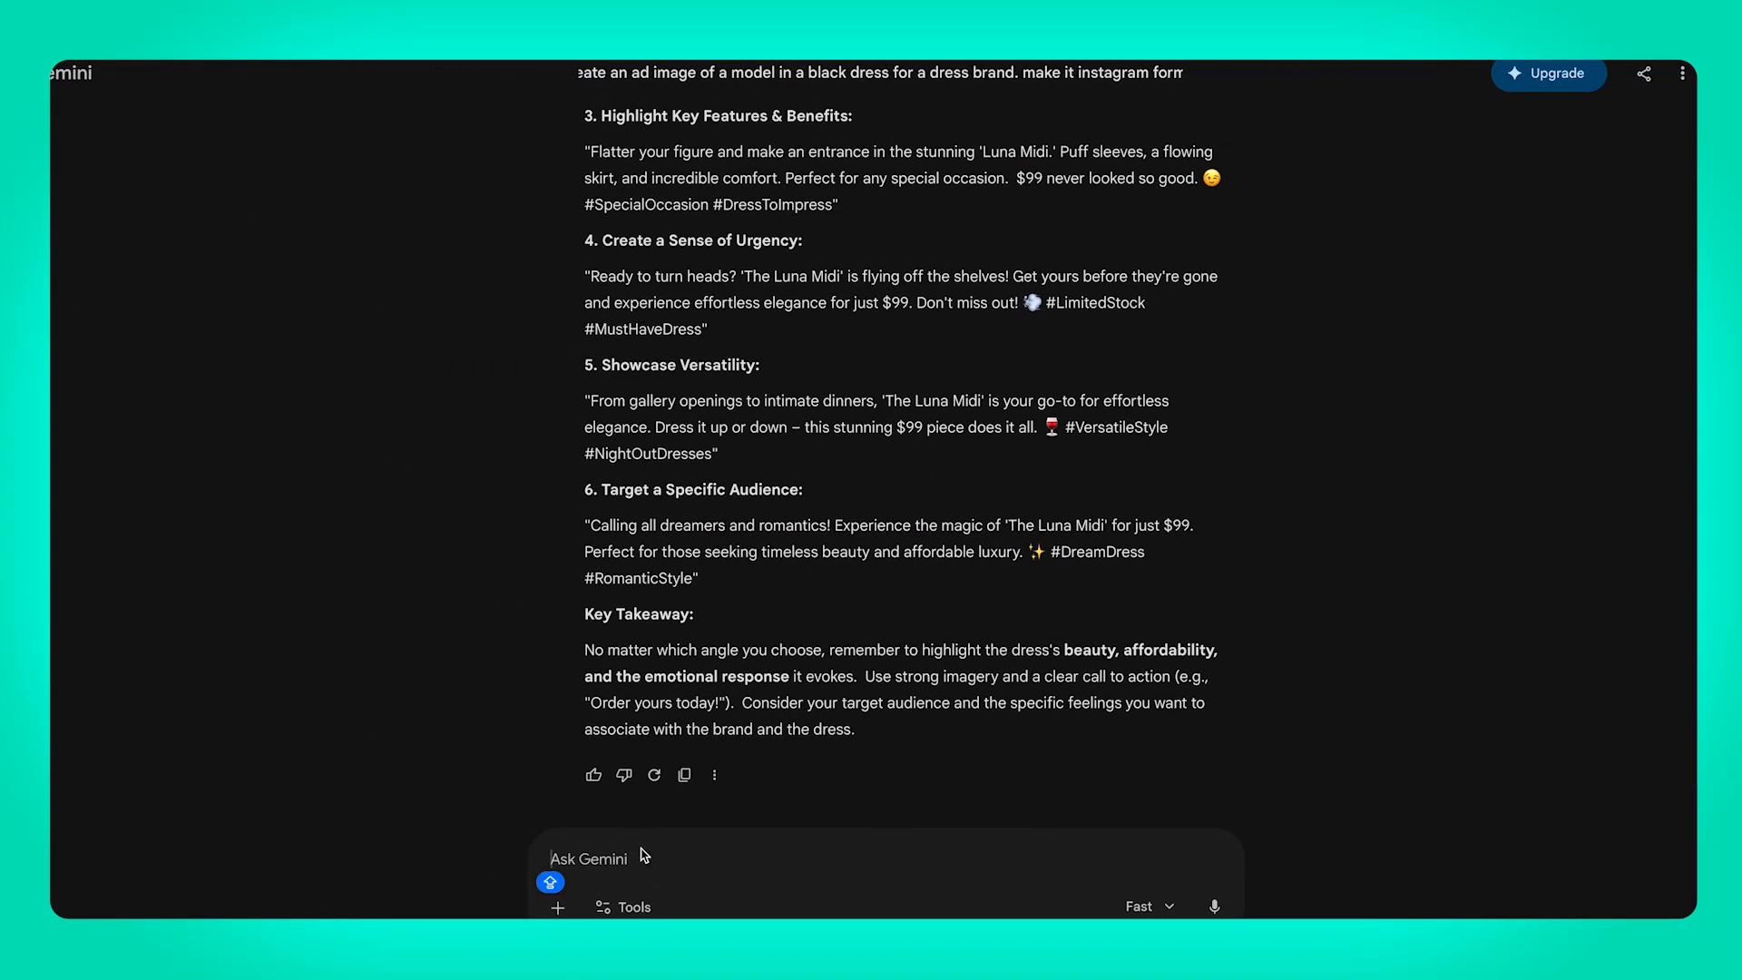
{"action": "type", "text": "MAKE M"}
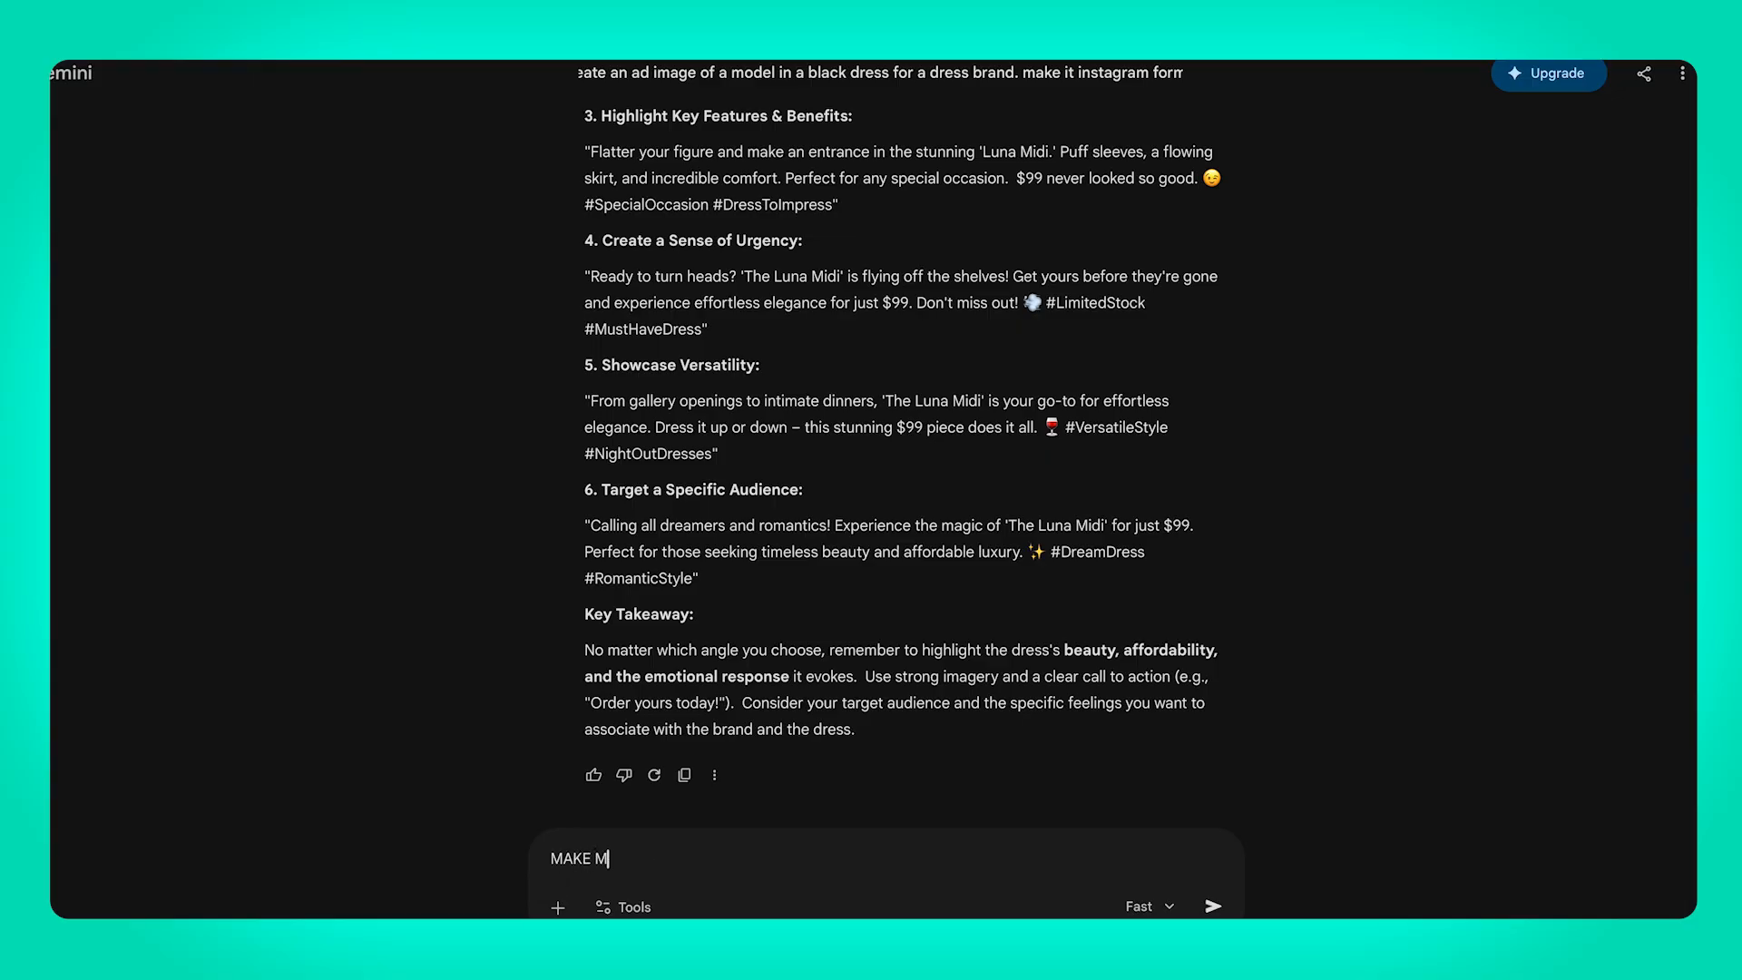
{"action": "type", "text": "E AND IMAGE WITH THE DGREEN DRESS"}
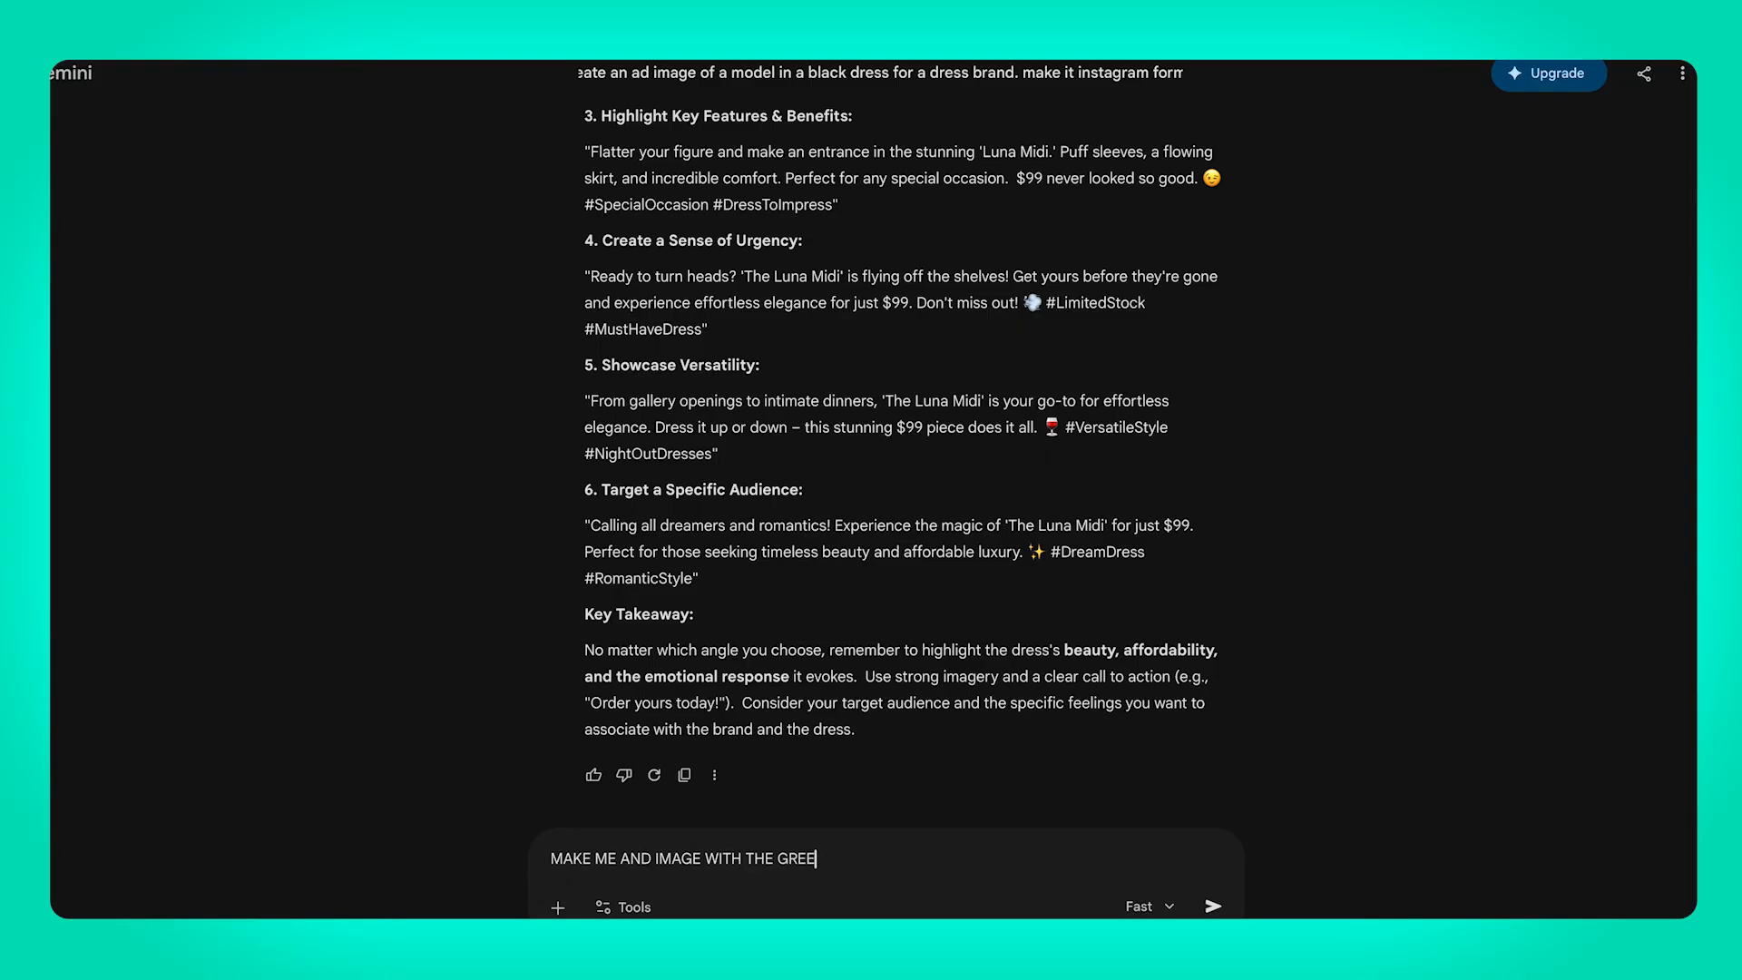
{"action": "key", "text": "Return"}
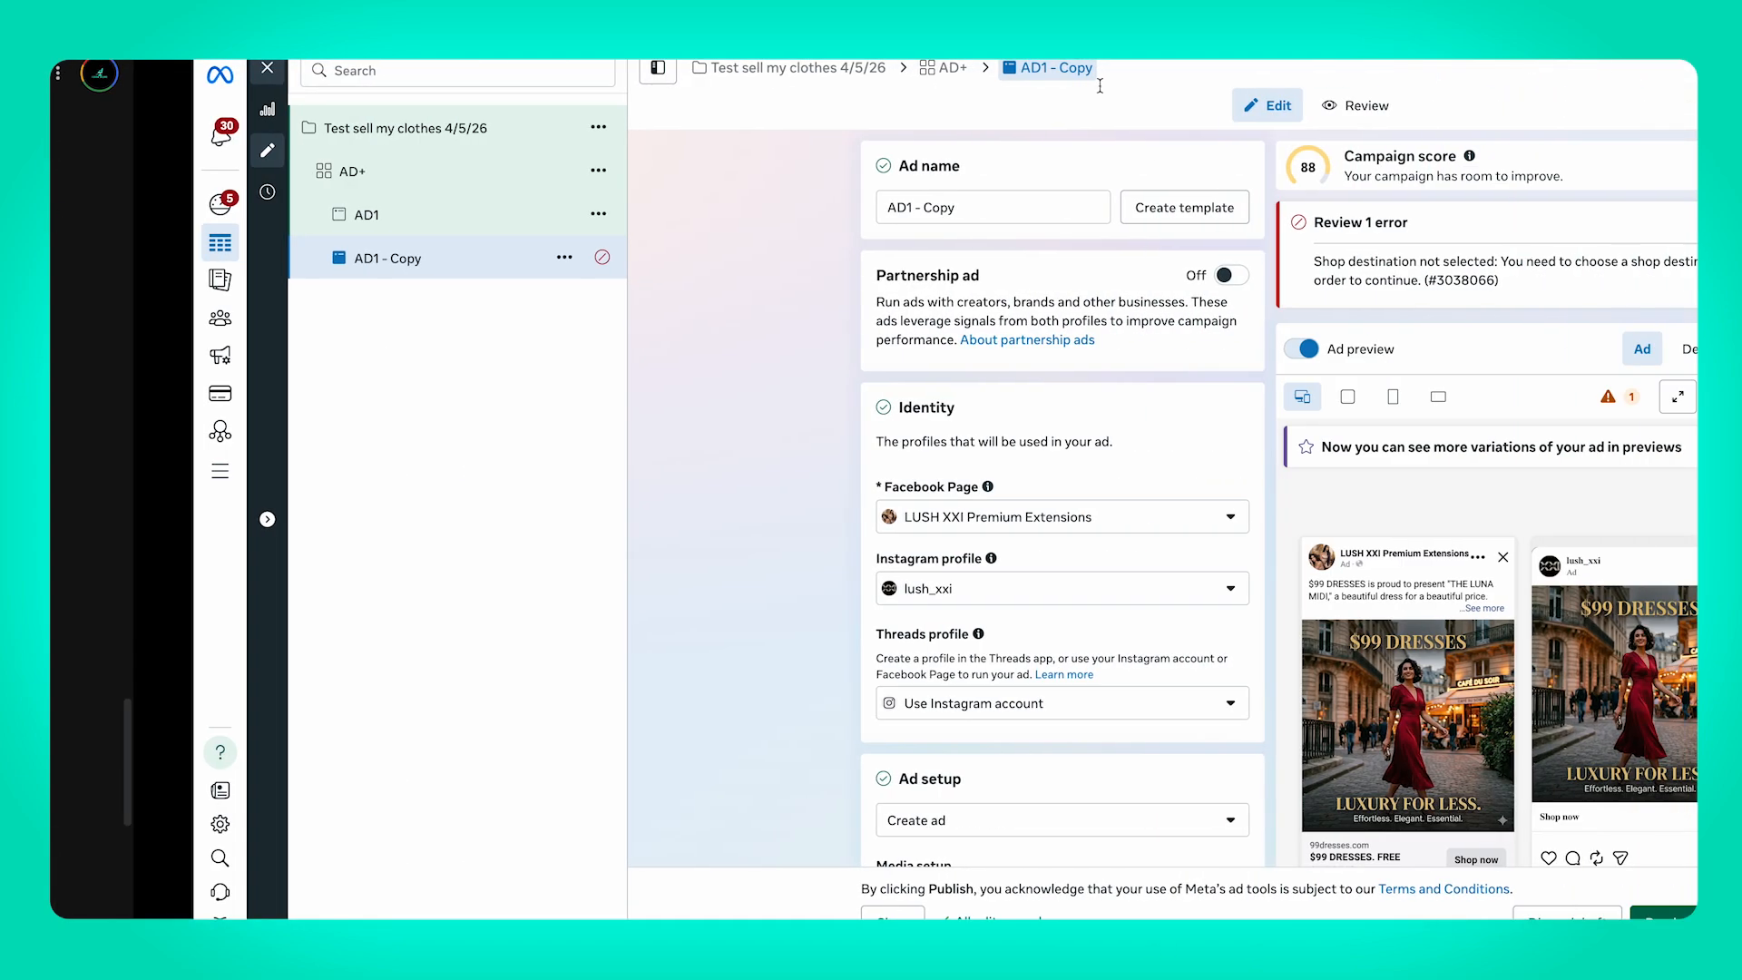
- Download the black-dress "$99 DRESSES" ad image from the earlier part of the Gemini chat
{"action": "scroll", "coordinate": [937, 428], "scroll_direction": "down", "scroll_amount": 10}
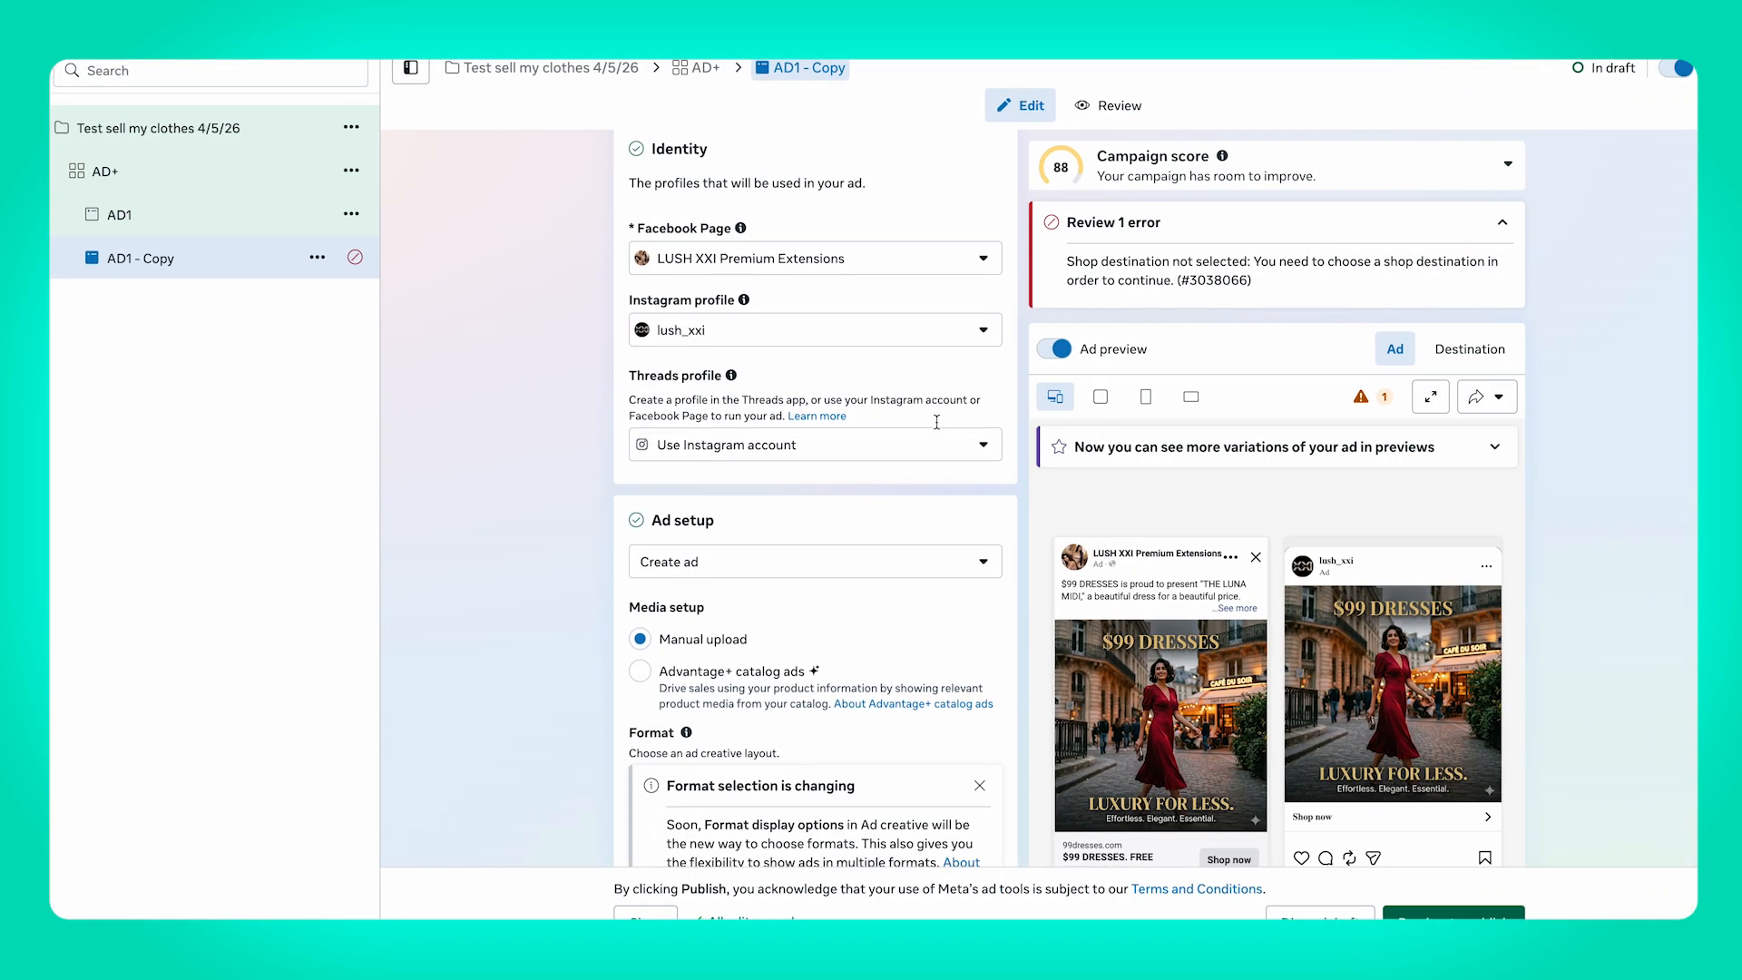
{"action": "scroll", "coordinate": [1176, 320], "scroll_direction": "down", "scroll_amount": 7}
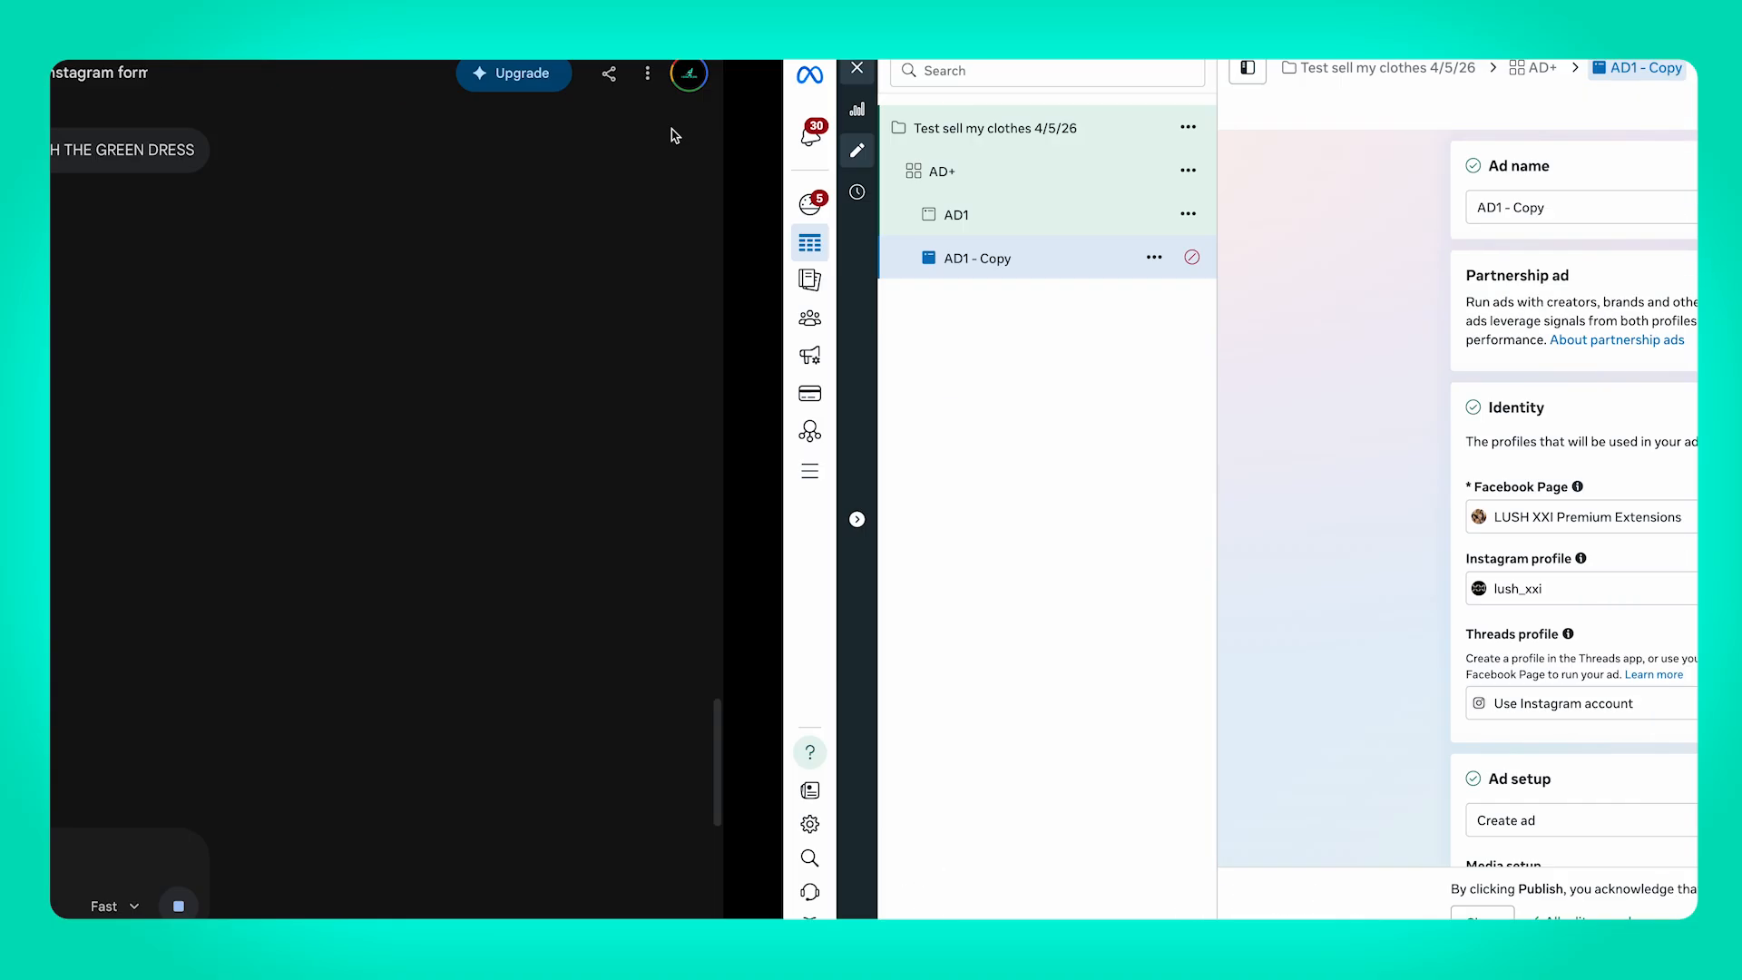
{"action": "scroll", "coordinate": [762, 298], "scroll_direction": "up", "scroll_amount": 20}
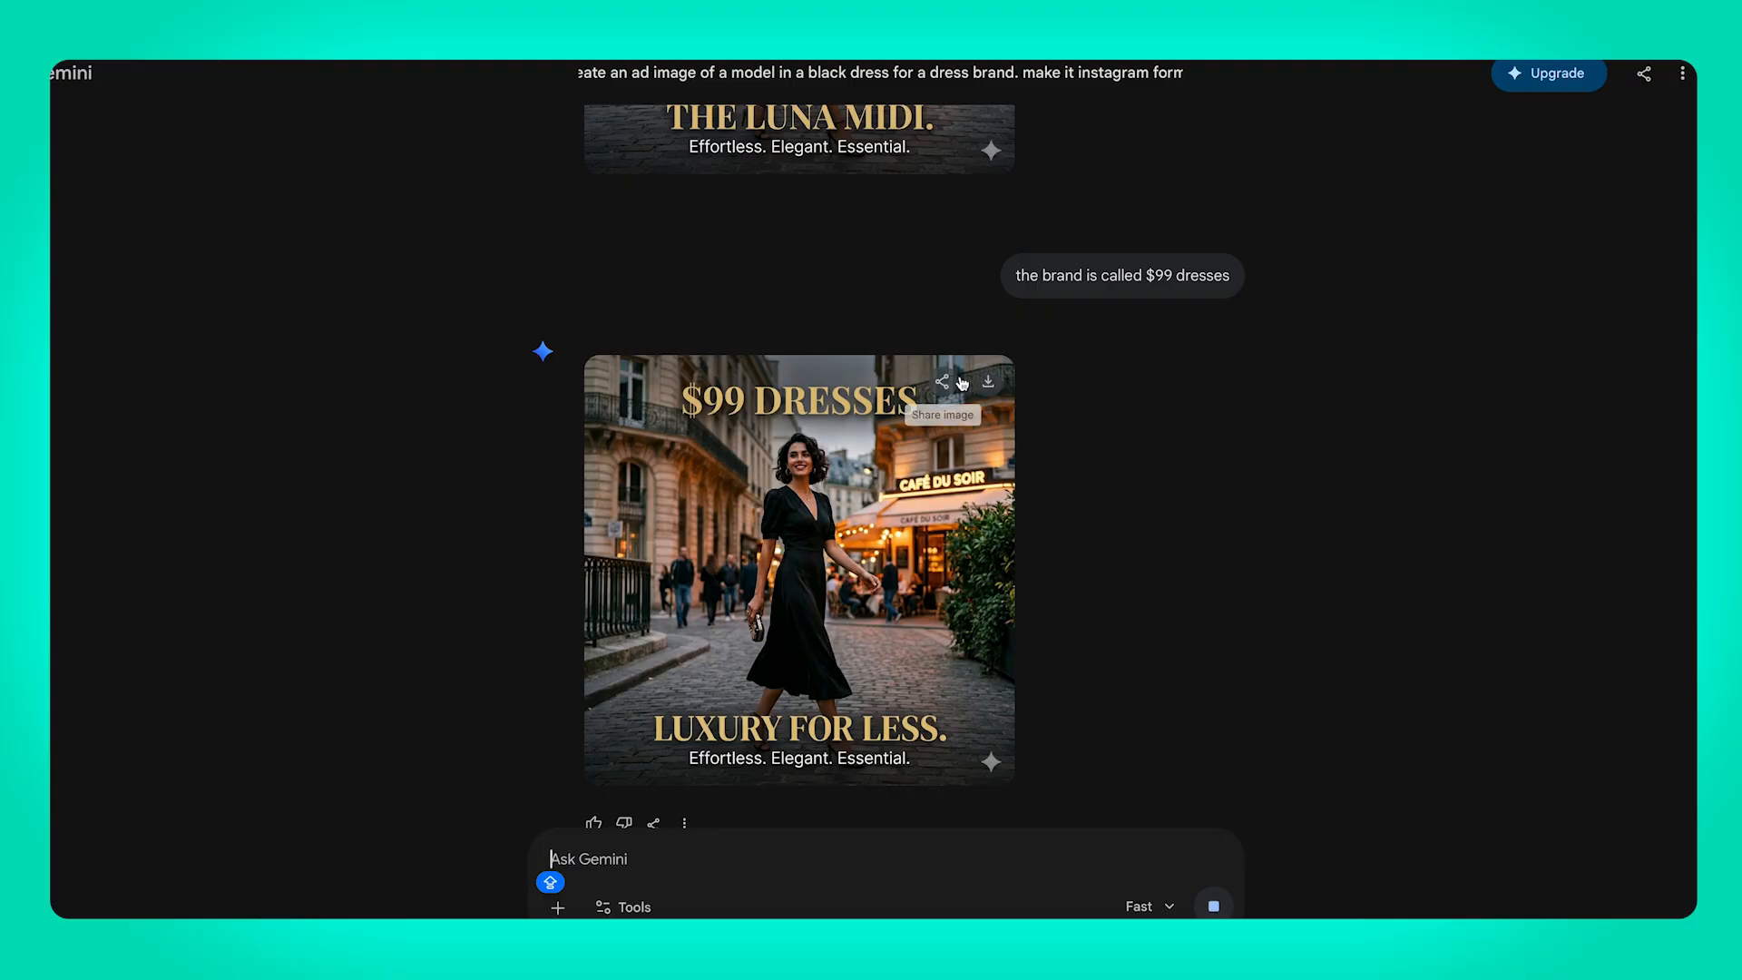
{"action": "left_click", "coordinate": [996, 376]}
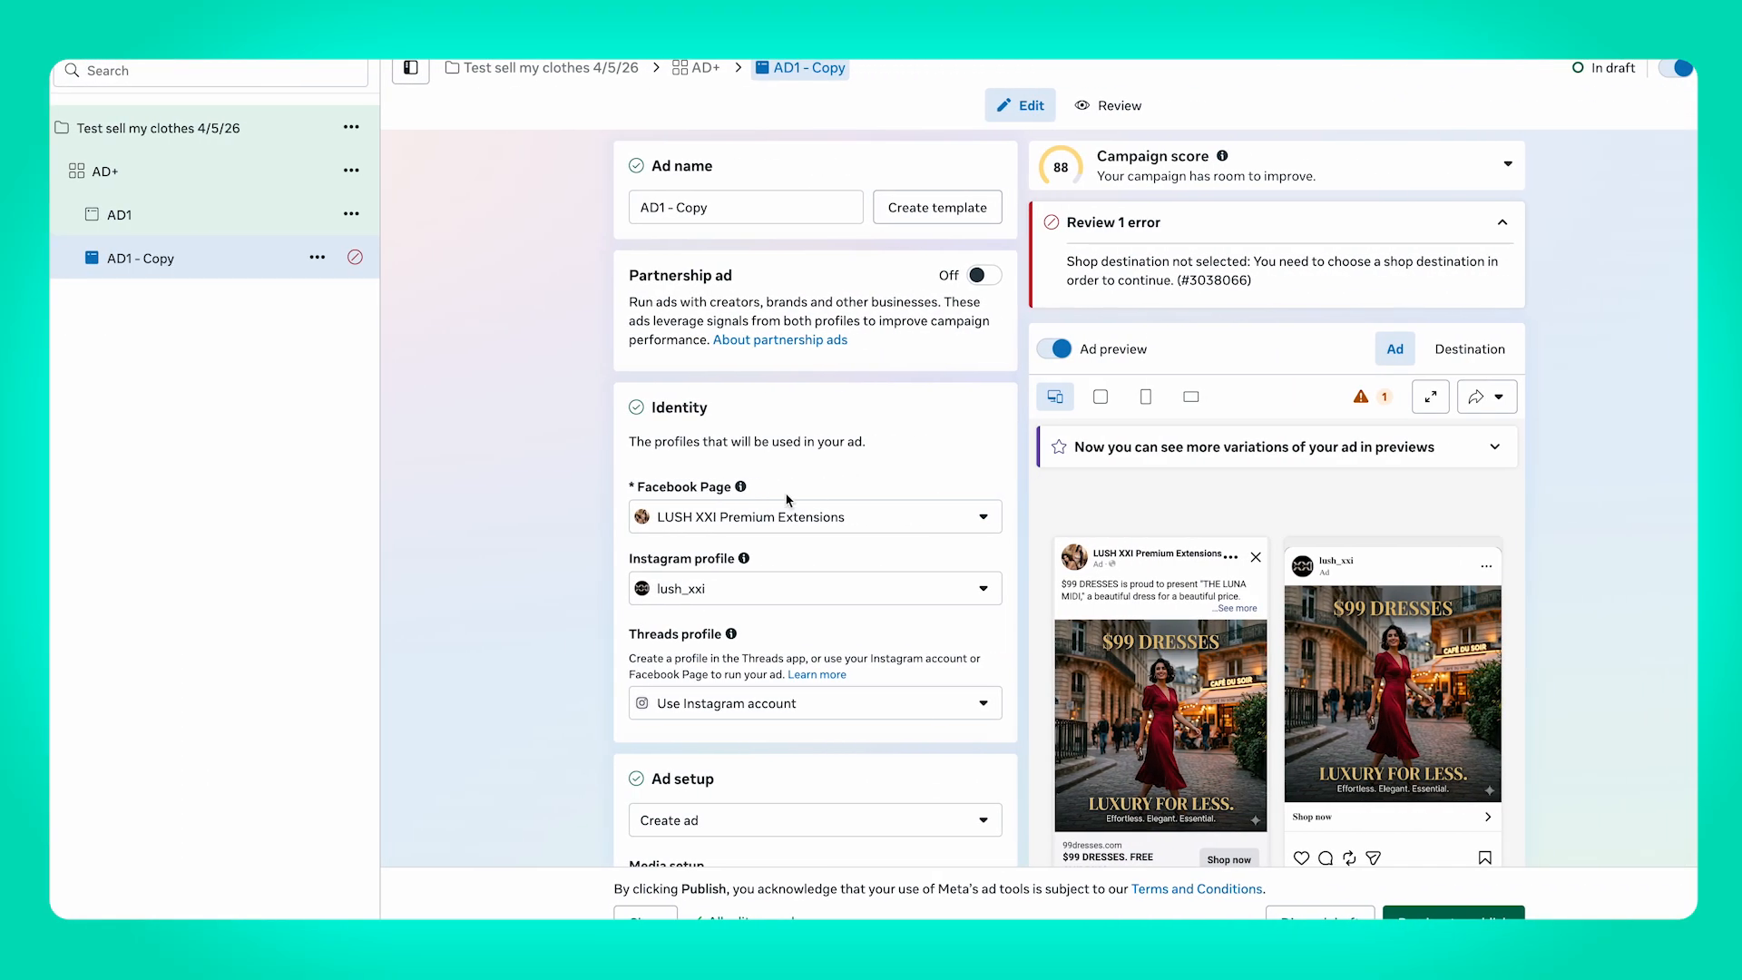
- Return to Meta Ads Manager and rename the duplicated ad as AD2
{"action": "triple_click", "coordinate": [656, 200]}
{"action": "type", "text": "AD2"}
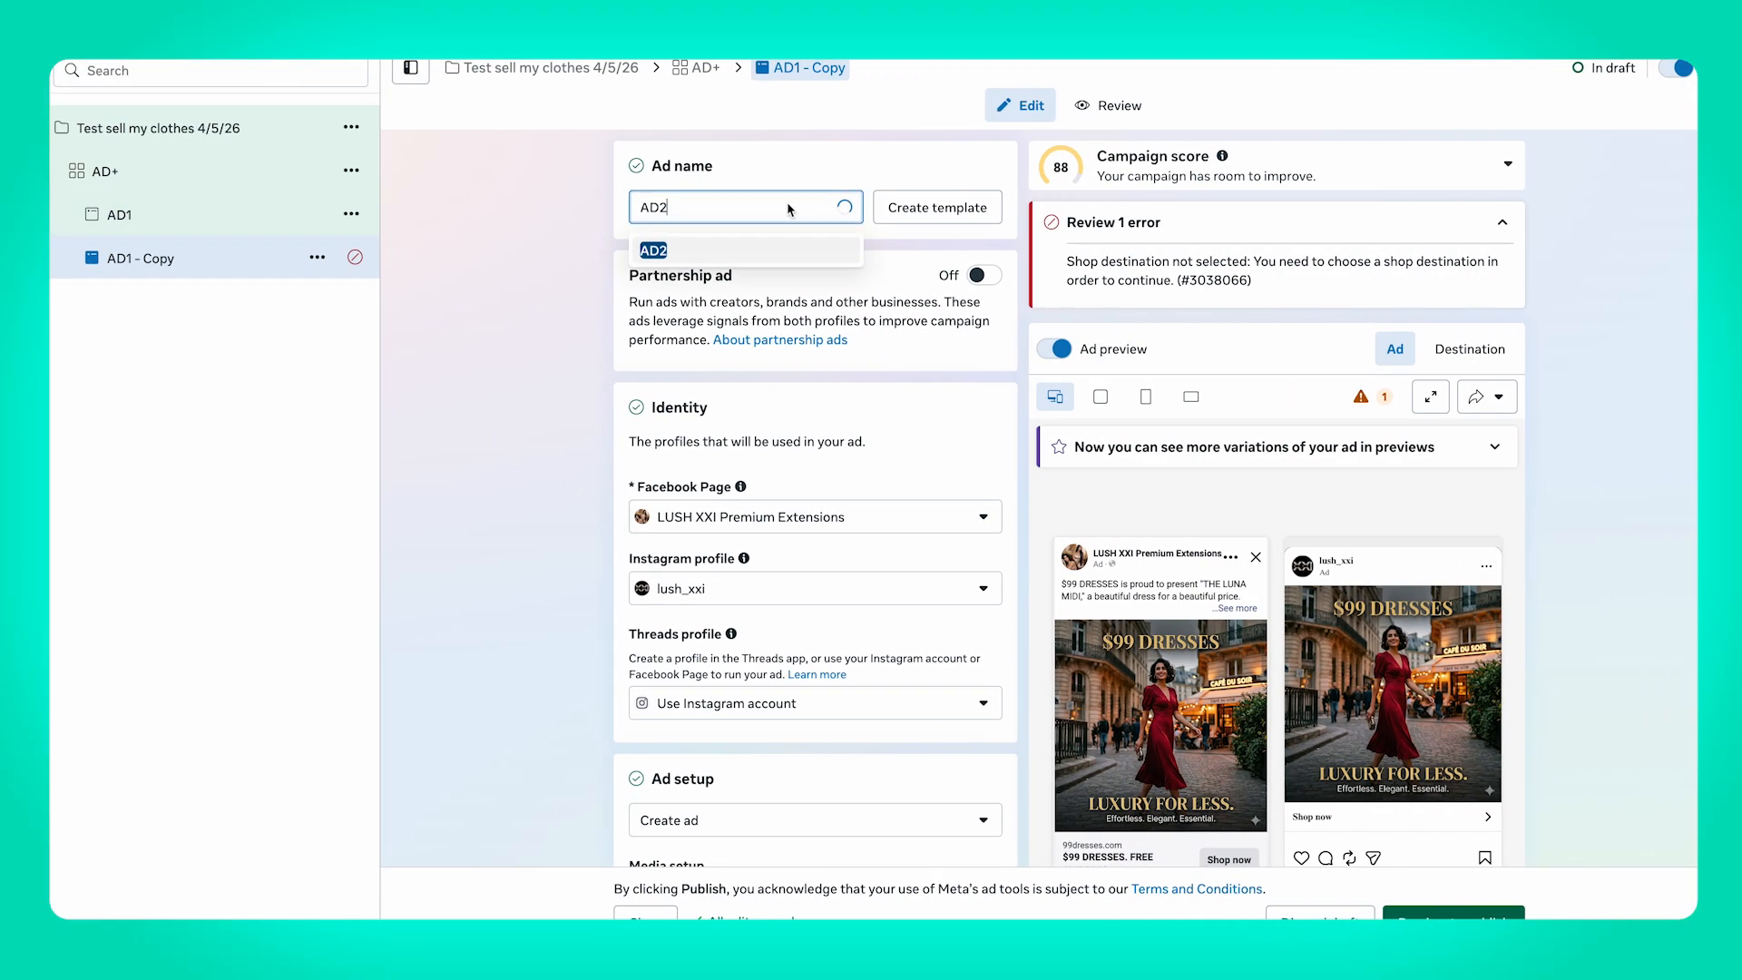
{"action": "left_click", "coordinate": [595, 303]}
- Remove the red-dress image from the media of AD2's ad creative
{"action": "scroll", "coordinate": [730, 386], "scroll_direction": "down", "scroll_amount": 10}
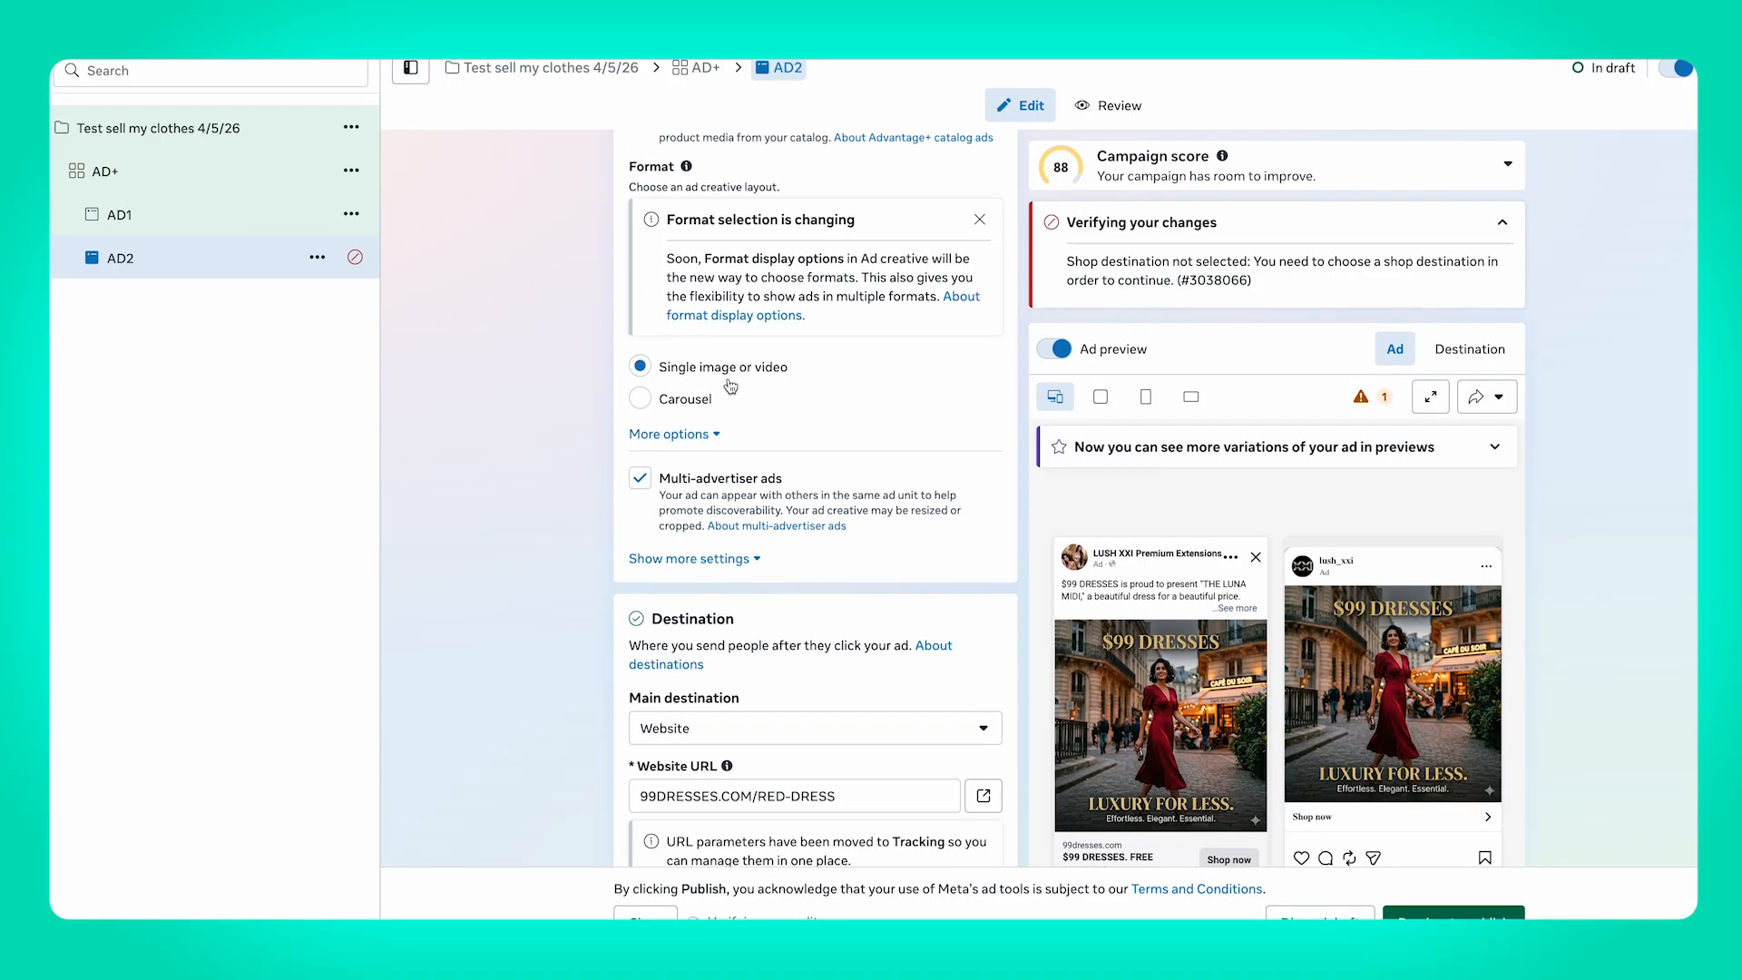
{"action": "scroll", "coordinate": [731, 386], "scroll_direction": "down", "scroll_amount": 10}
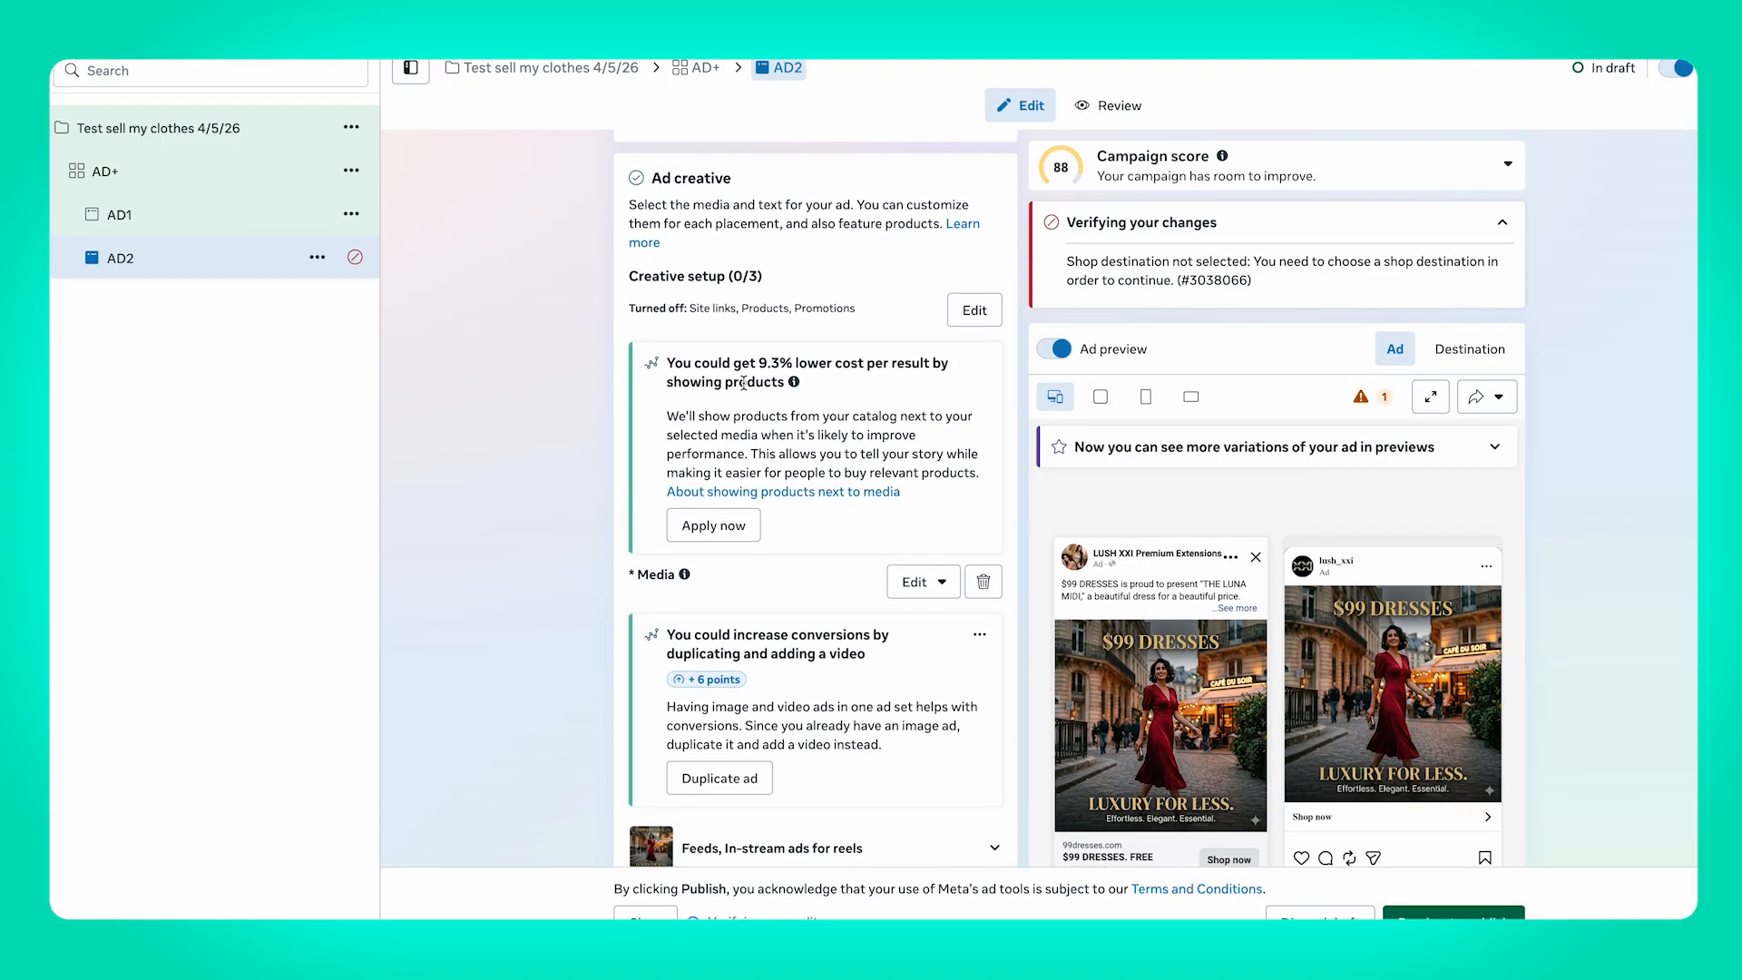
{"action": "scroll", "coordinate": [744, 383], "scroll_direction": "down", "scroll_amount": 1}
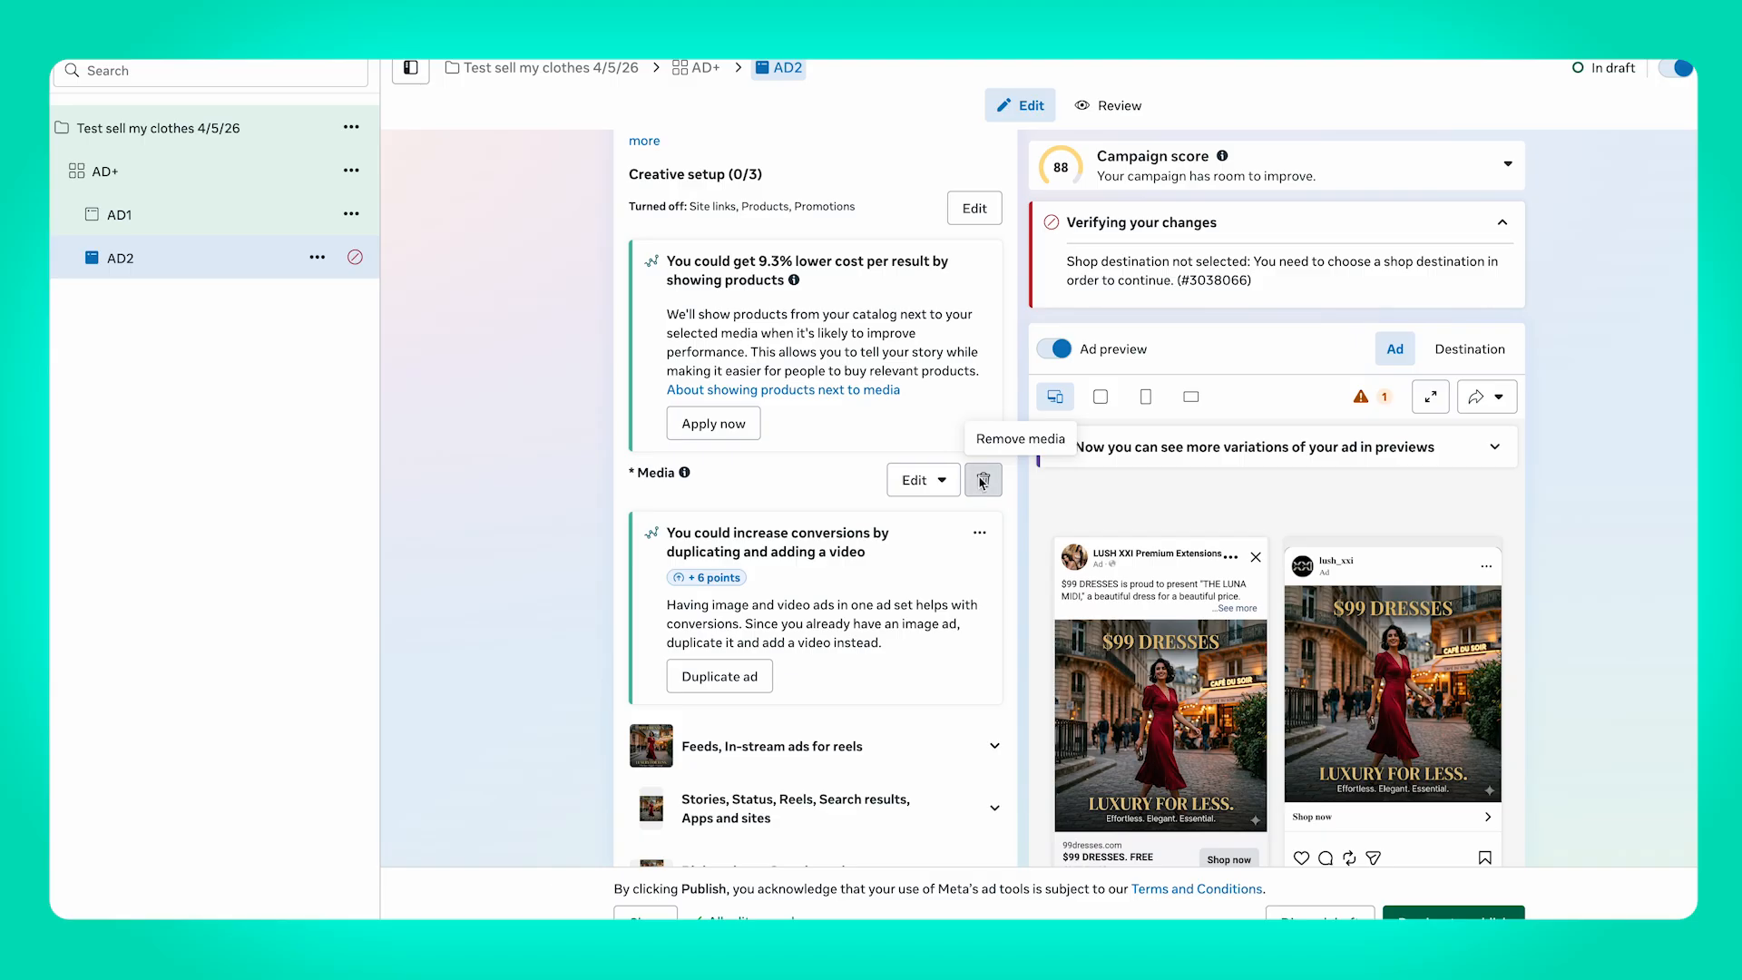
{"action": "left_click", "coordinate": [982, 482]}
- Add an image to AD2 by uploading the black-dress Gemini_Generated PNG from Downloads, and proceed to its crop settings
{"action": "left_click", "coordinate": [687, 515]}
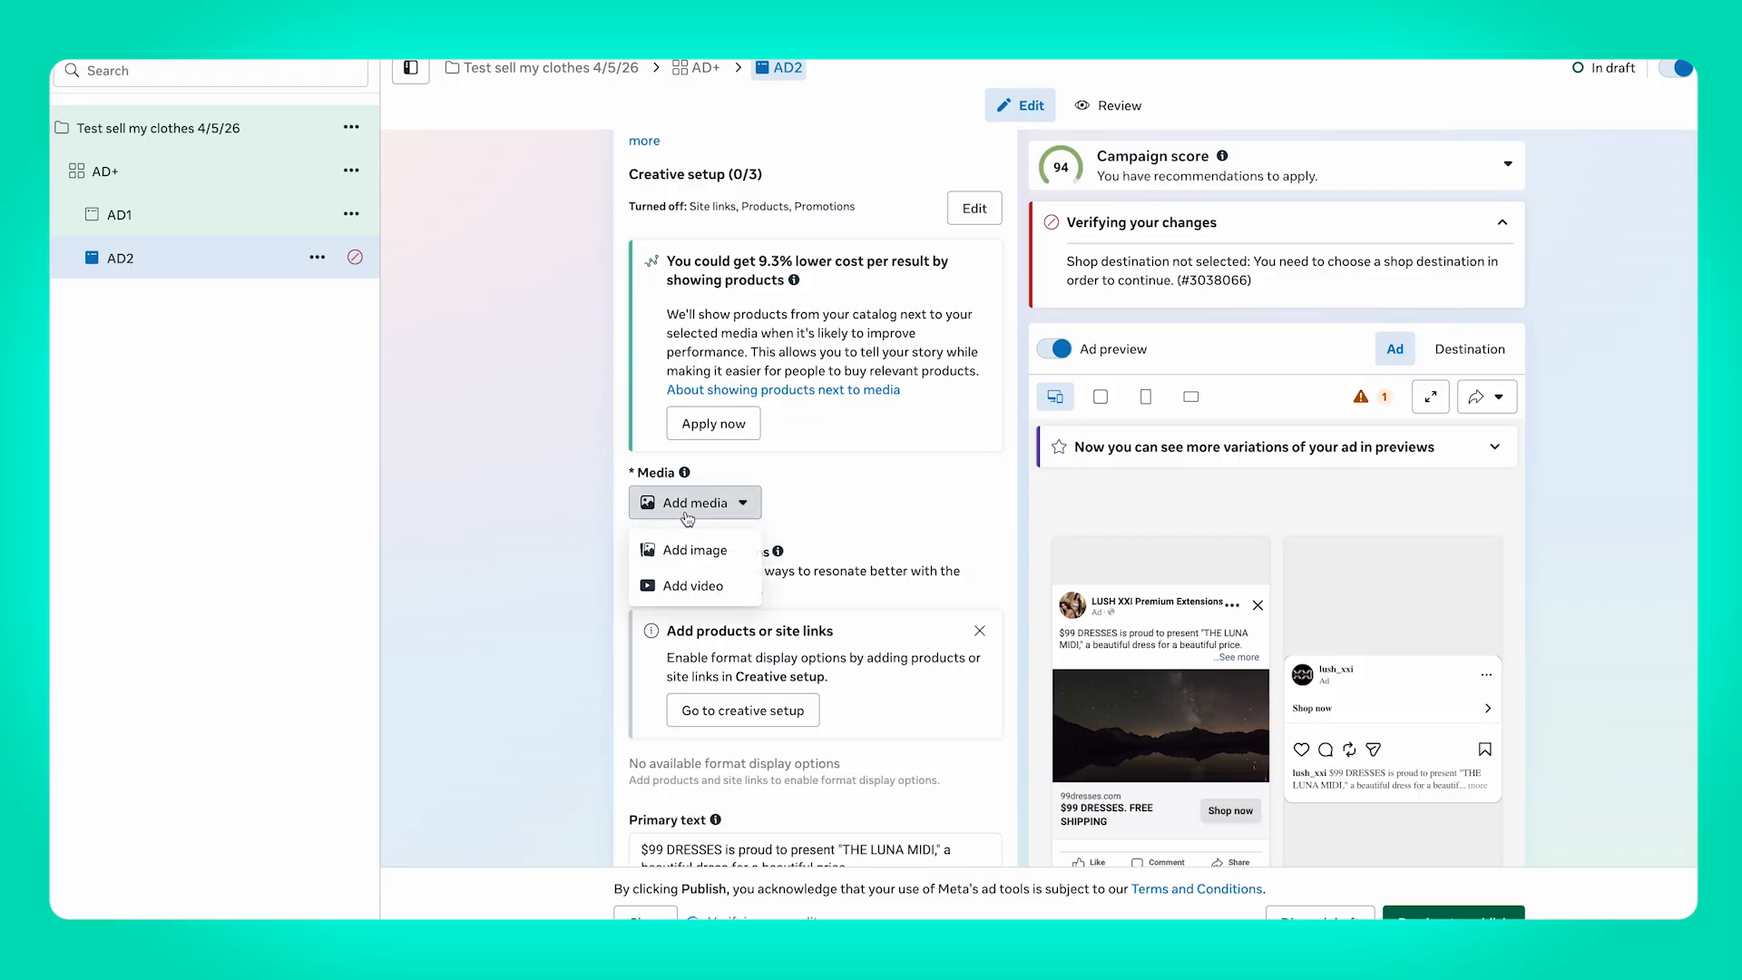
{"action": "left_click", "coordinate": [717, 550]}
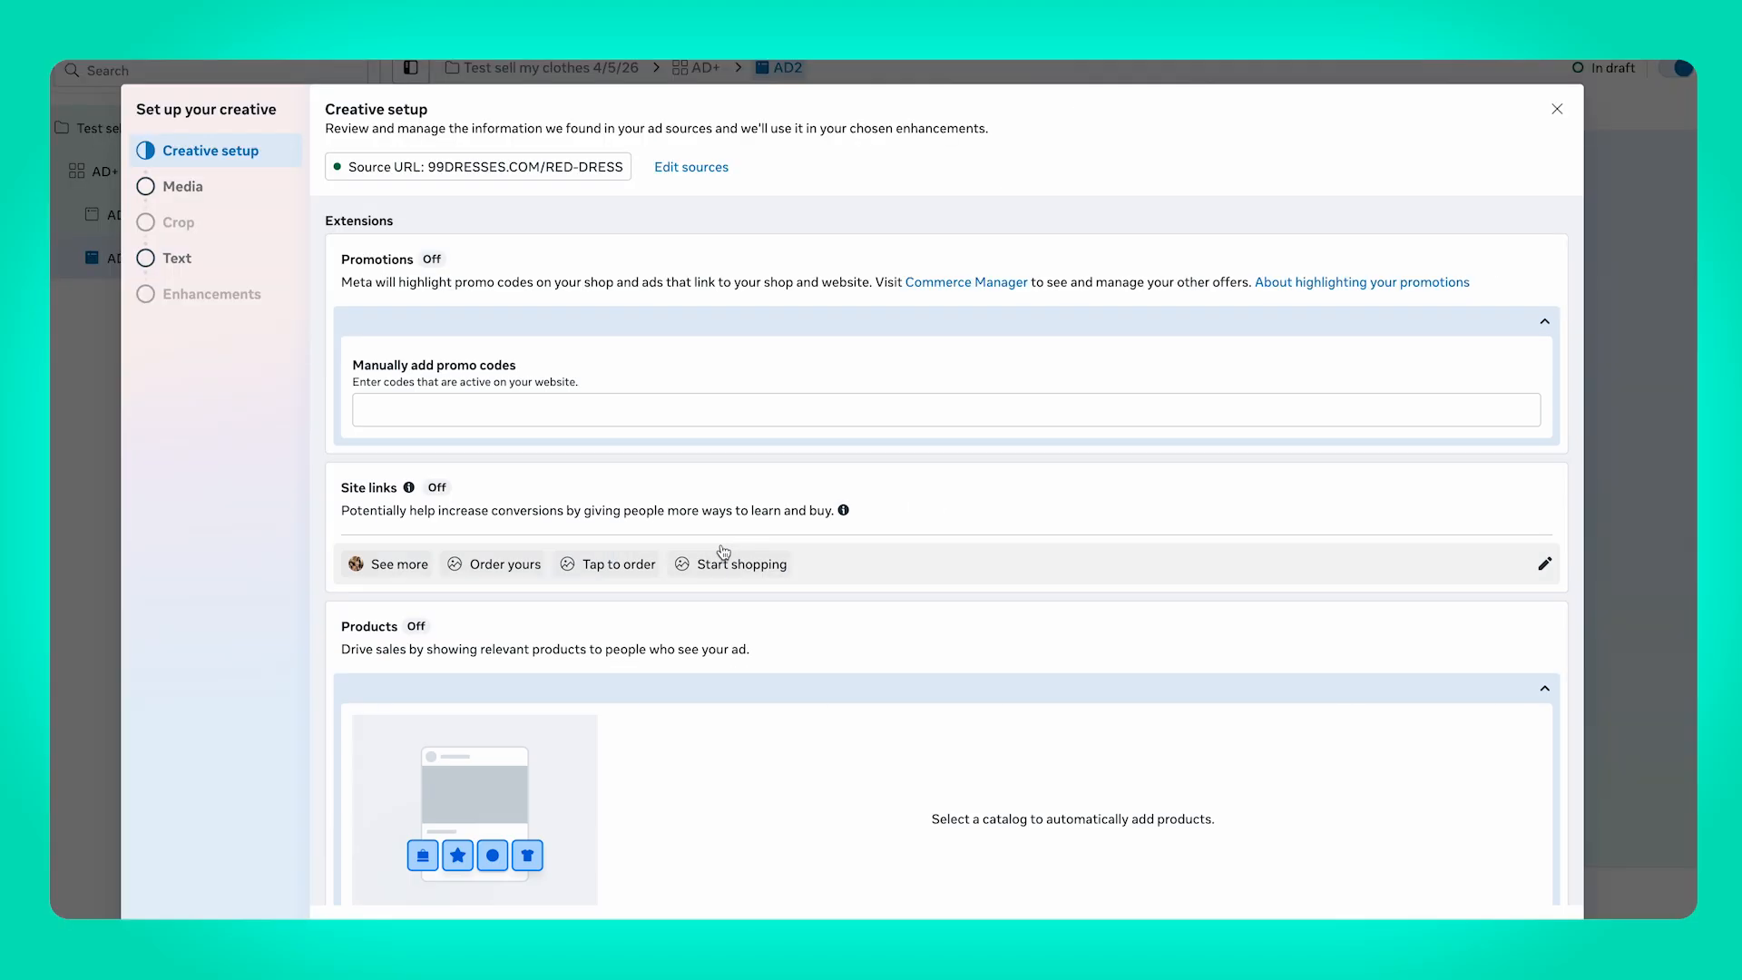
{"action": "left_click", "coordinate": [148, 188]}
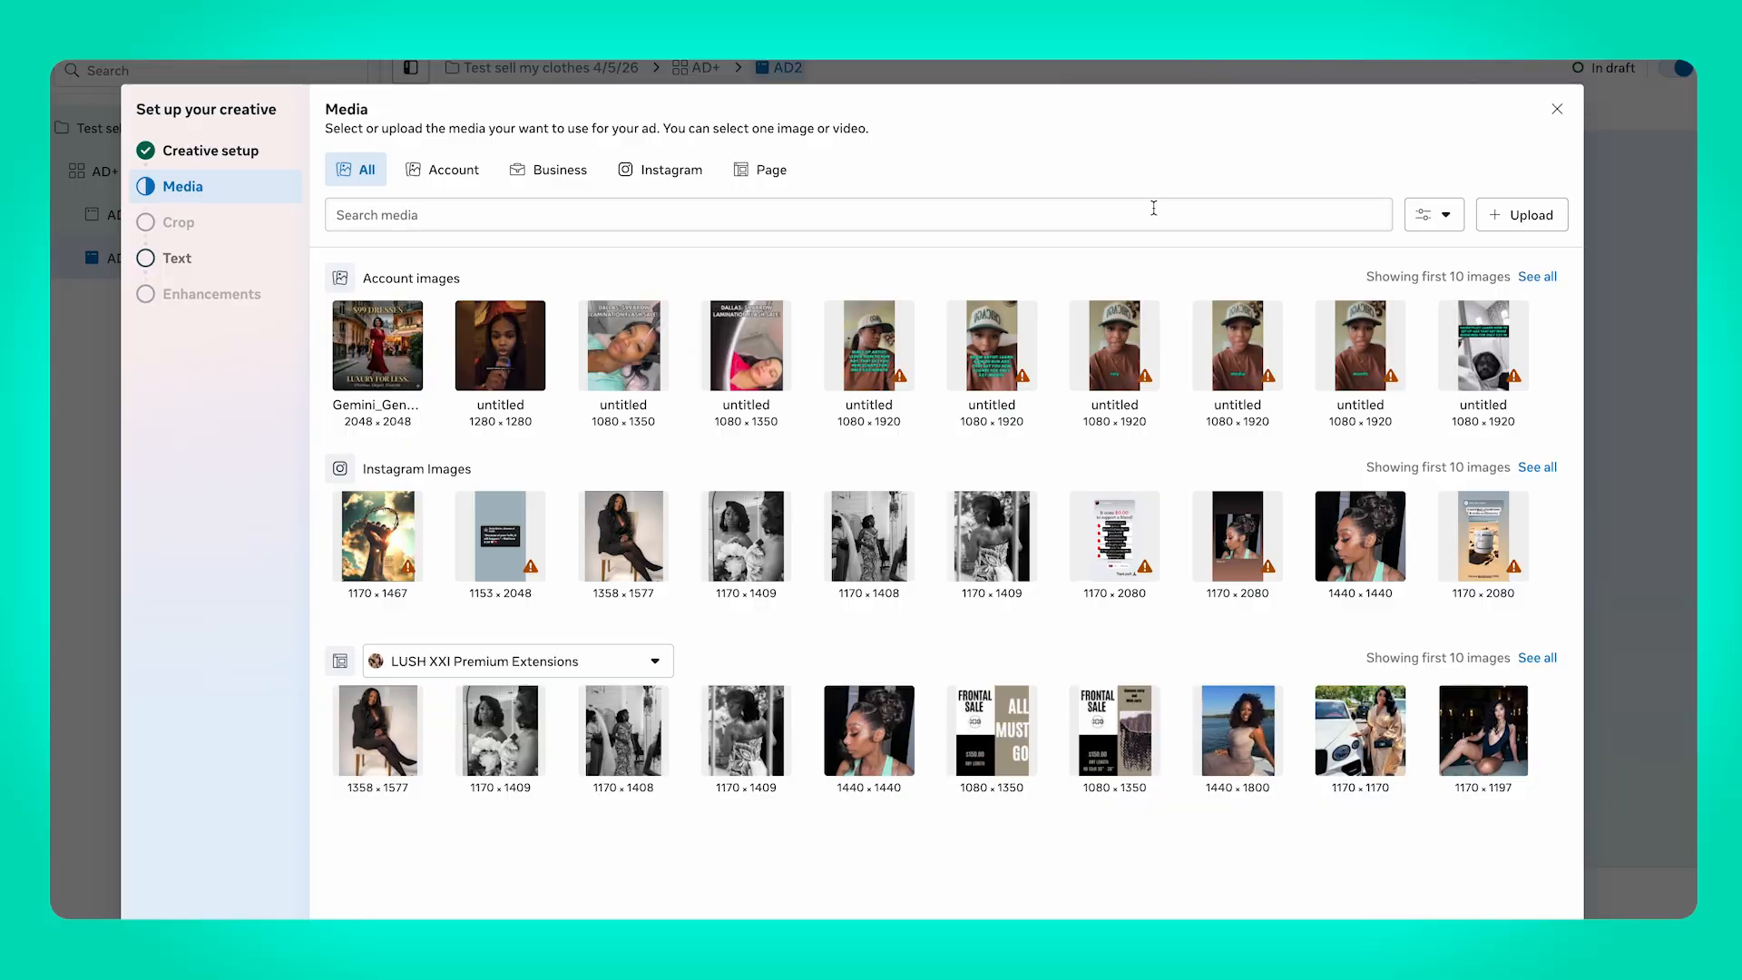
{"action": "left_click", "coordinate": [1533, 218]}
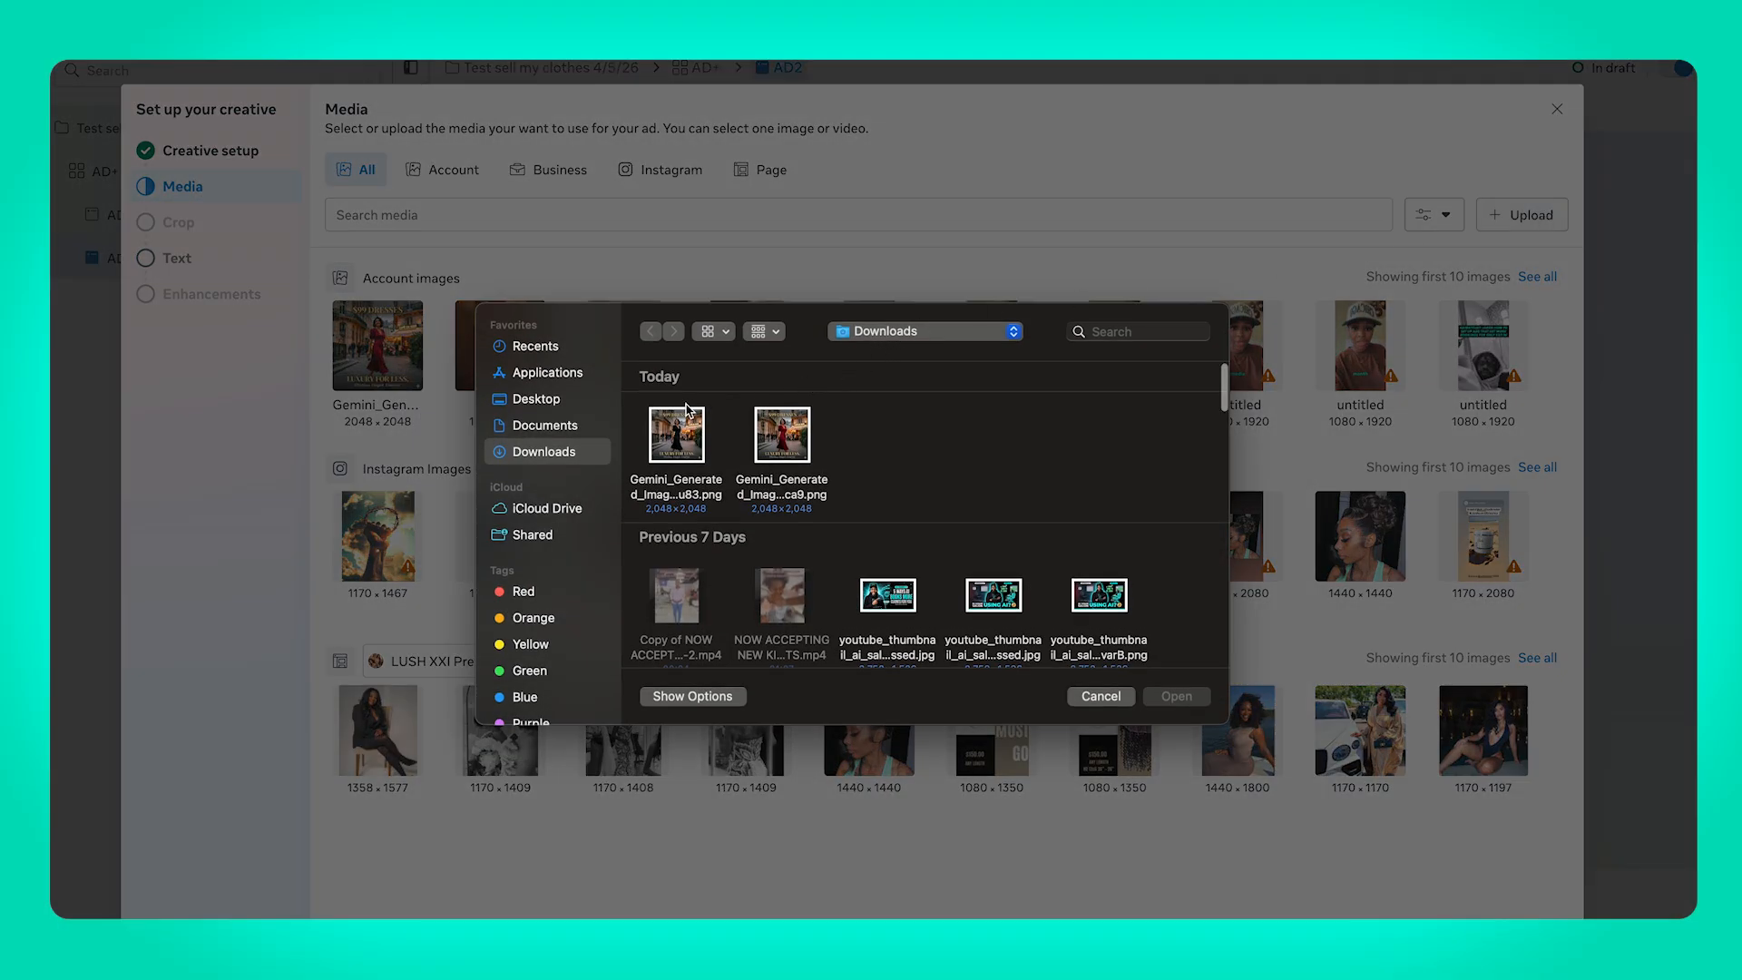
{"action": "left_click", "coordinate": [687, 418]}
{"action": "double_click", "coordinate": [687, 417]}
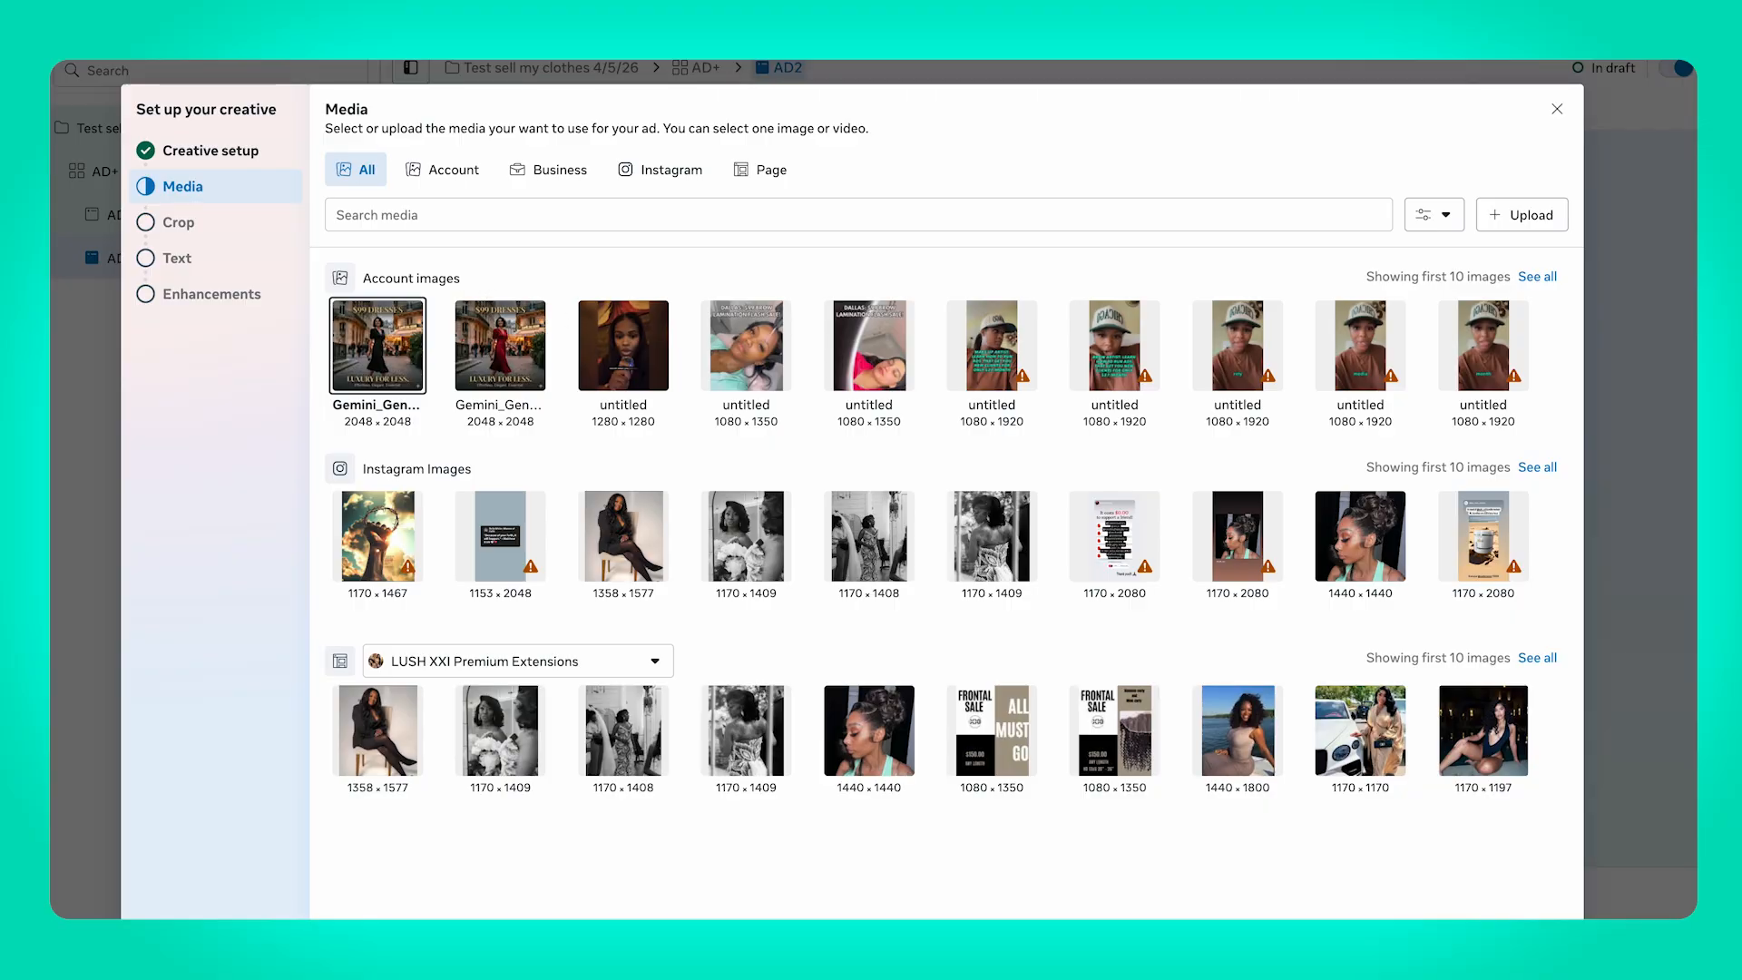
{"action": "left_click", "coordinate": [1541, 935]}
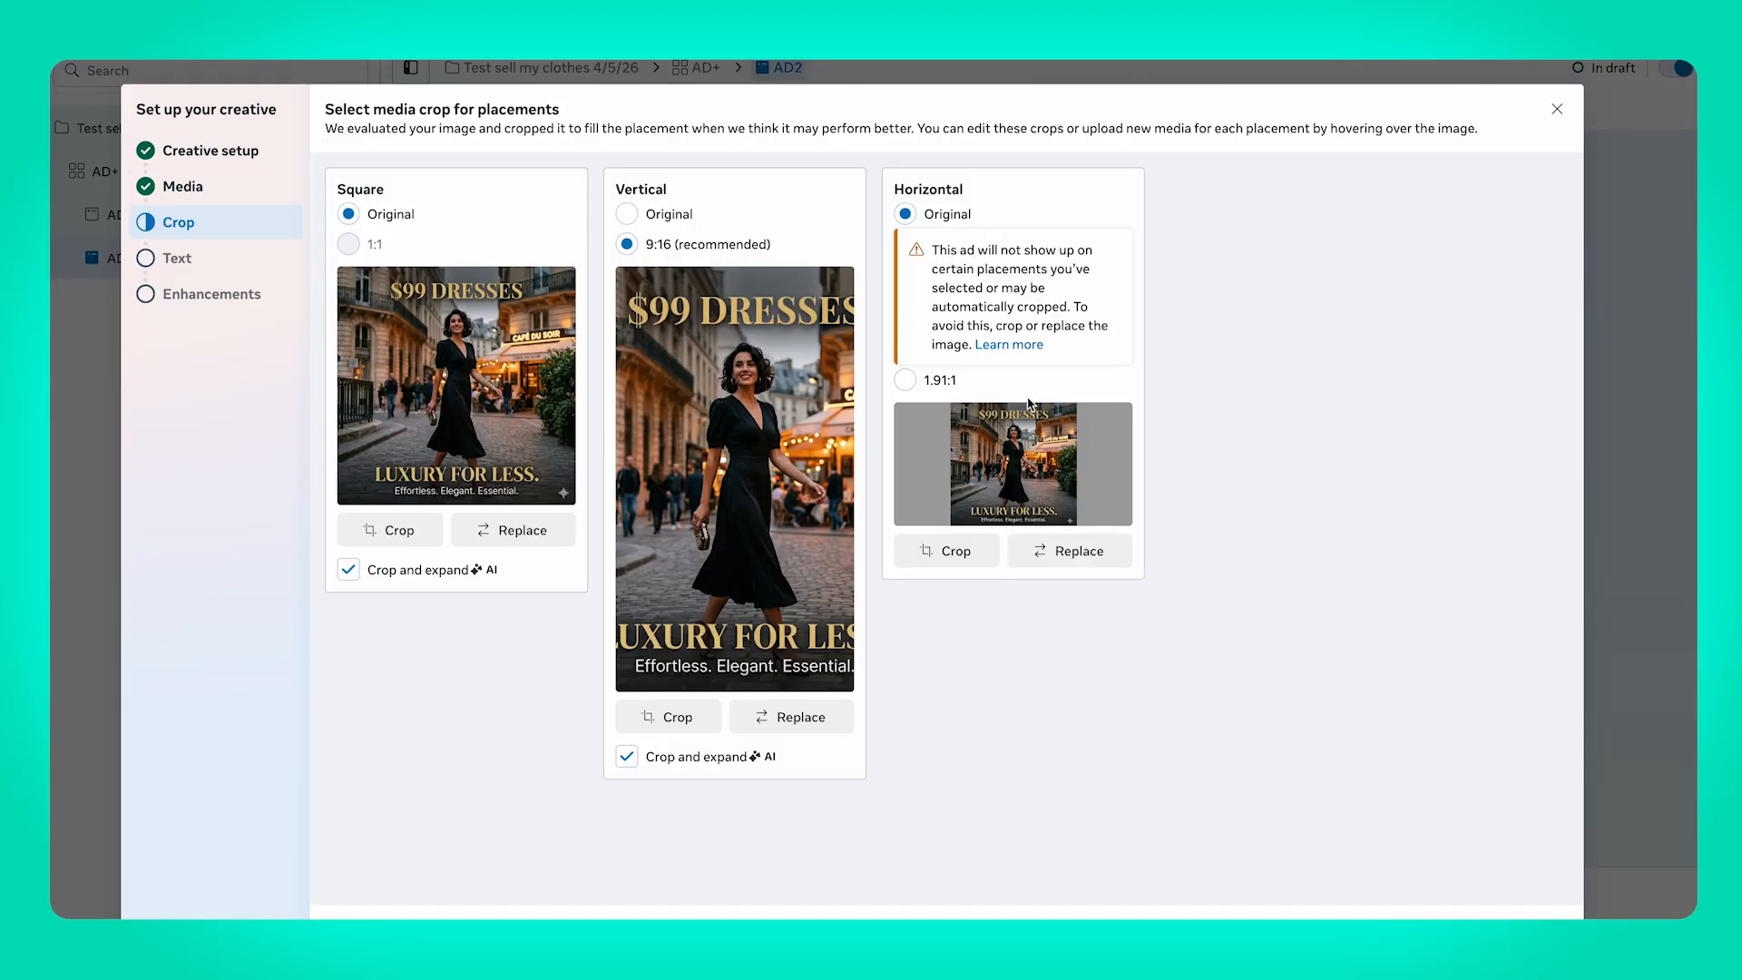
- Set the vertical crop to Original, keep the existing text and enhancement settings, and finish AD2's creative setup
{"action": "left_click", "coordinate": [627, 214]}
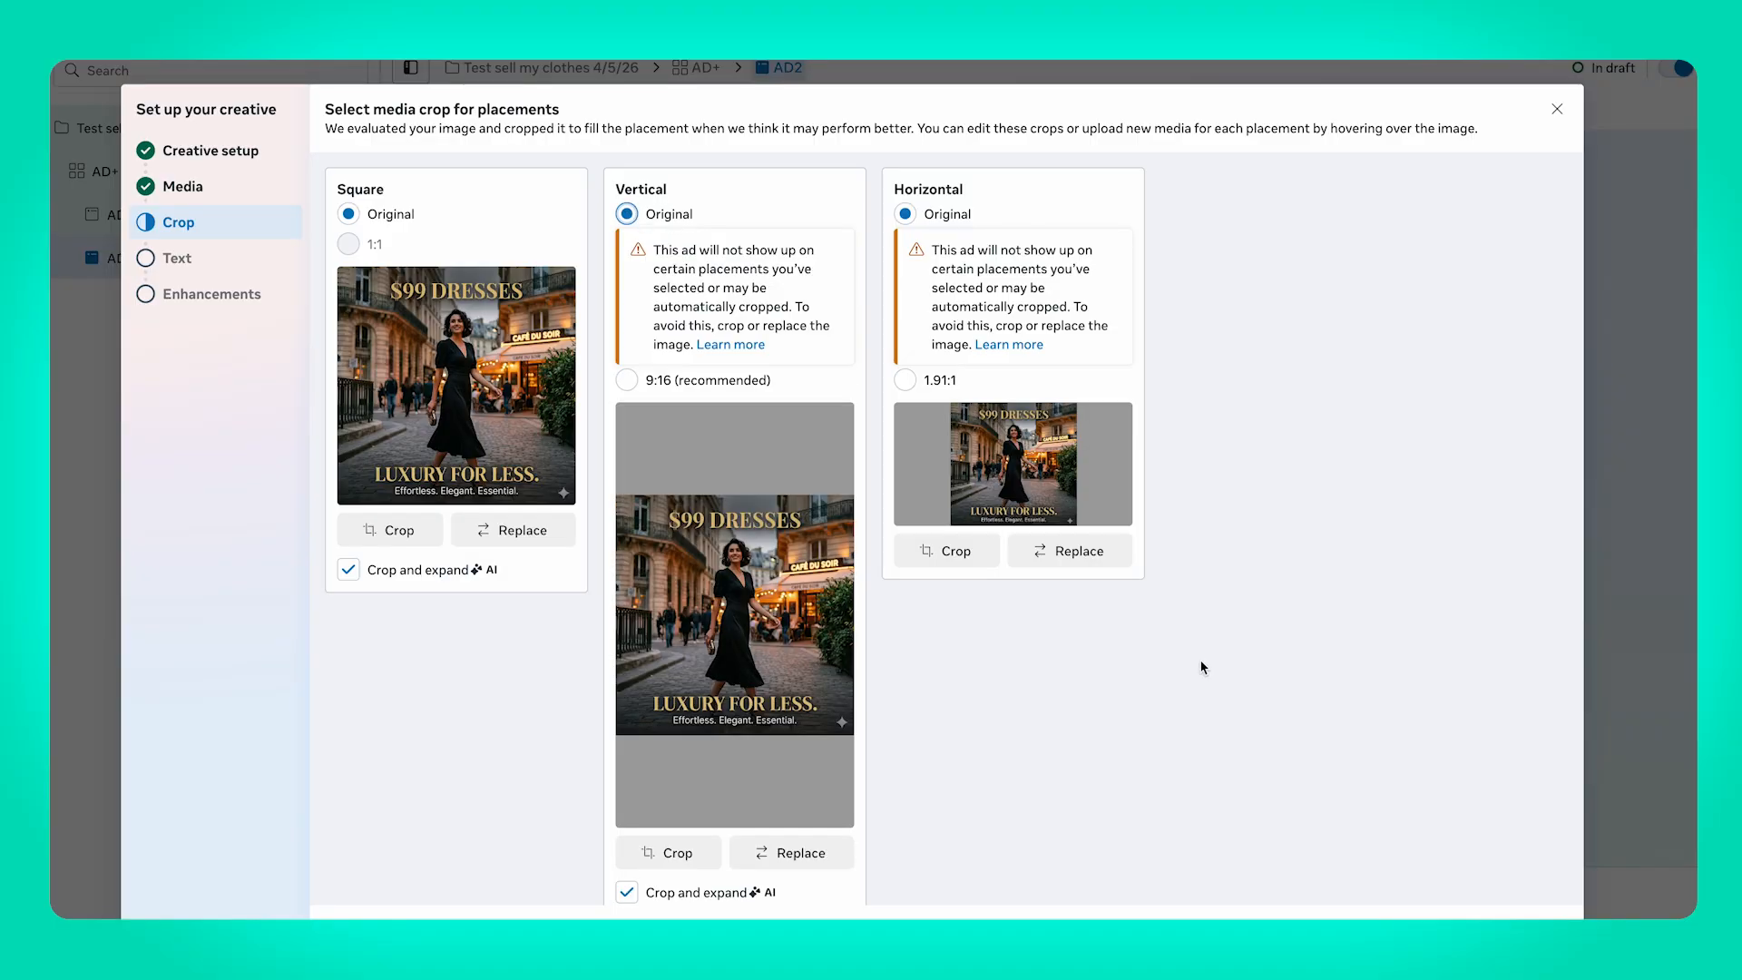
{"action": "left_click", "coordinate": [1540, 935]}
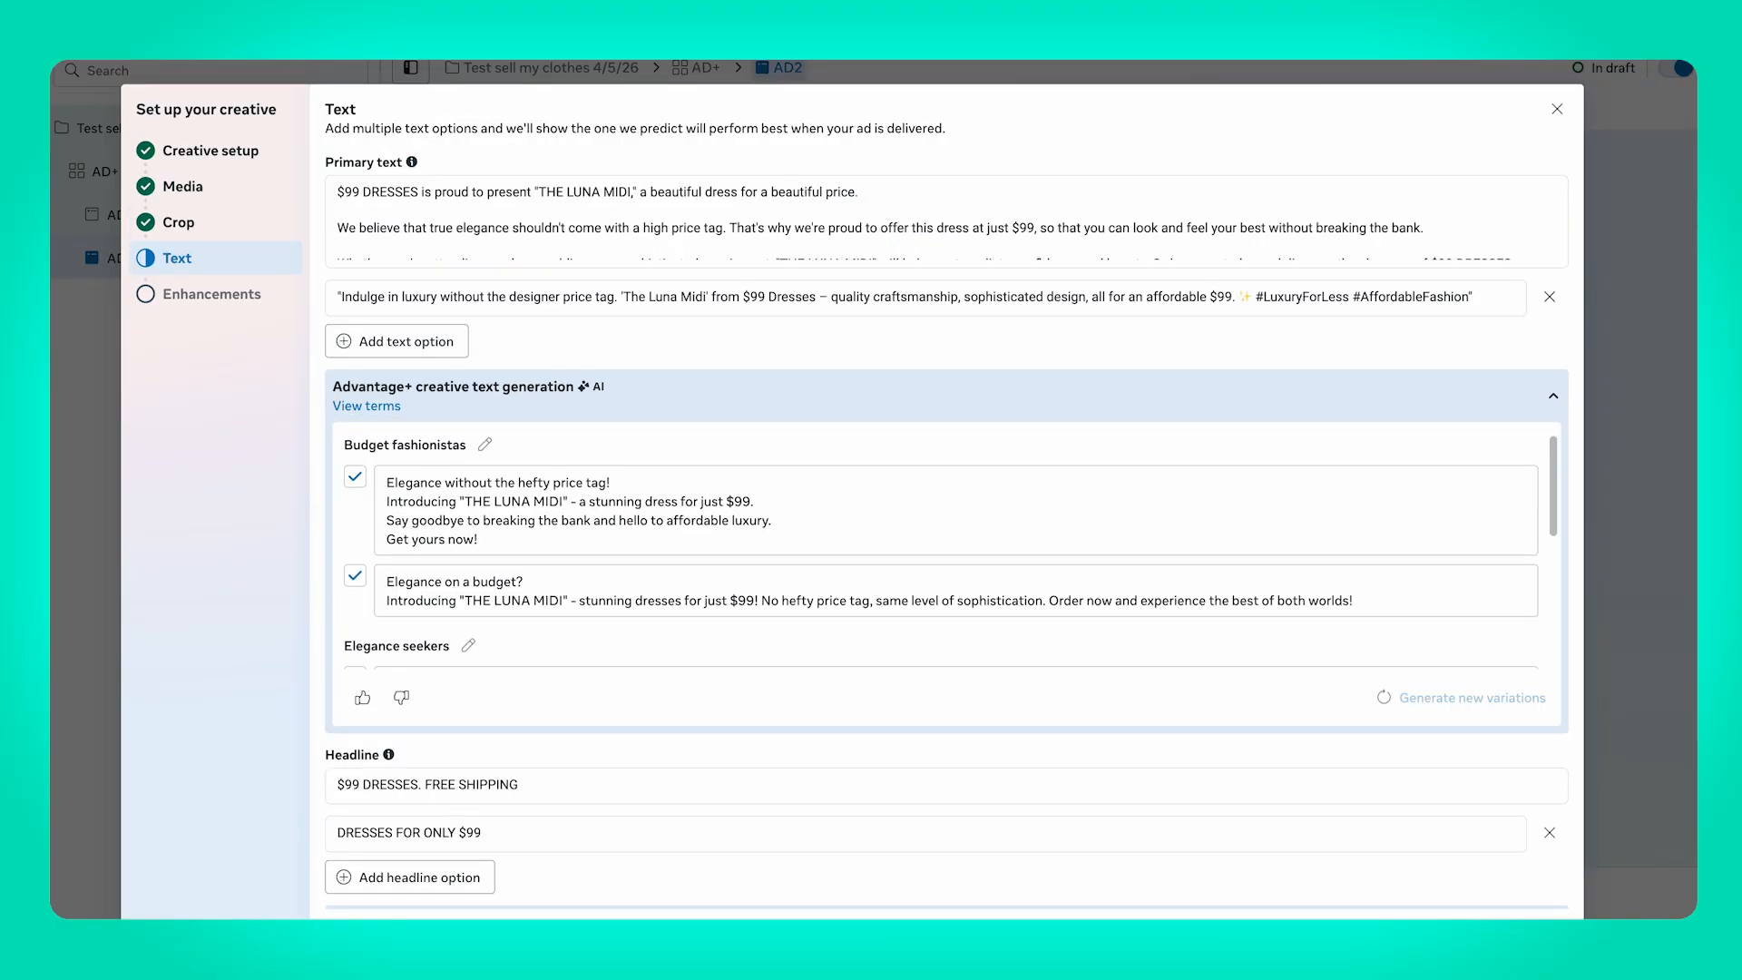
{"action": "left_click", "coordinate": [1541, 935]}
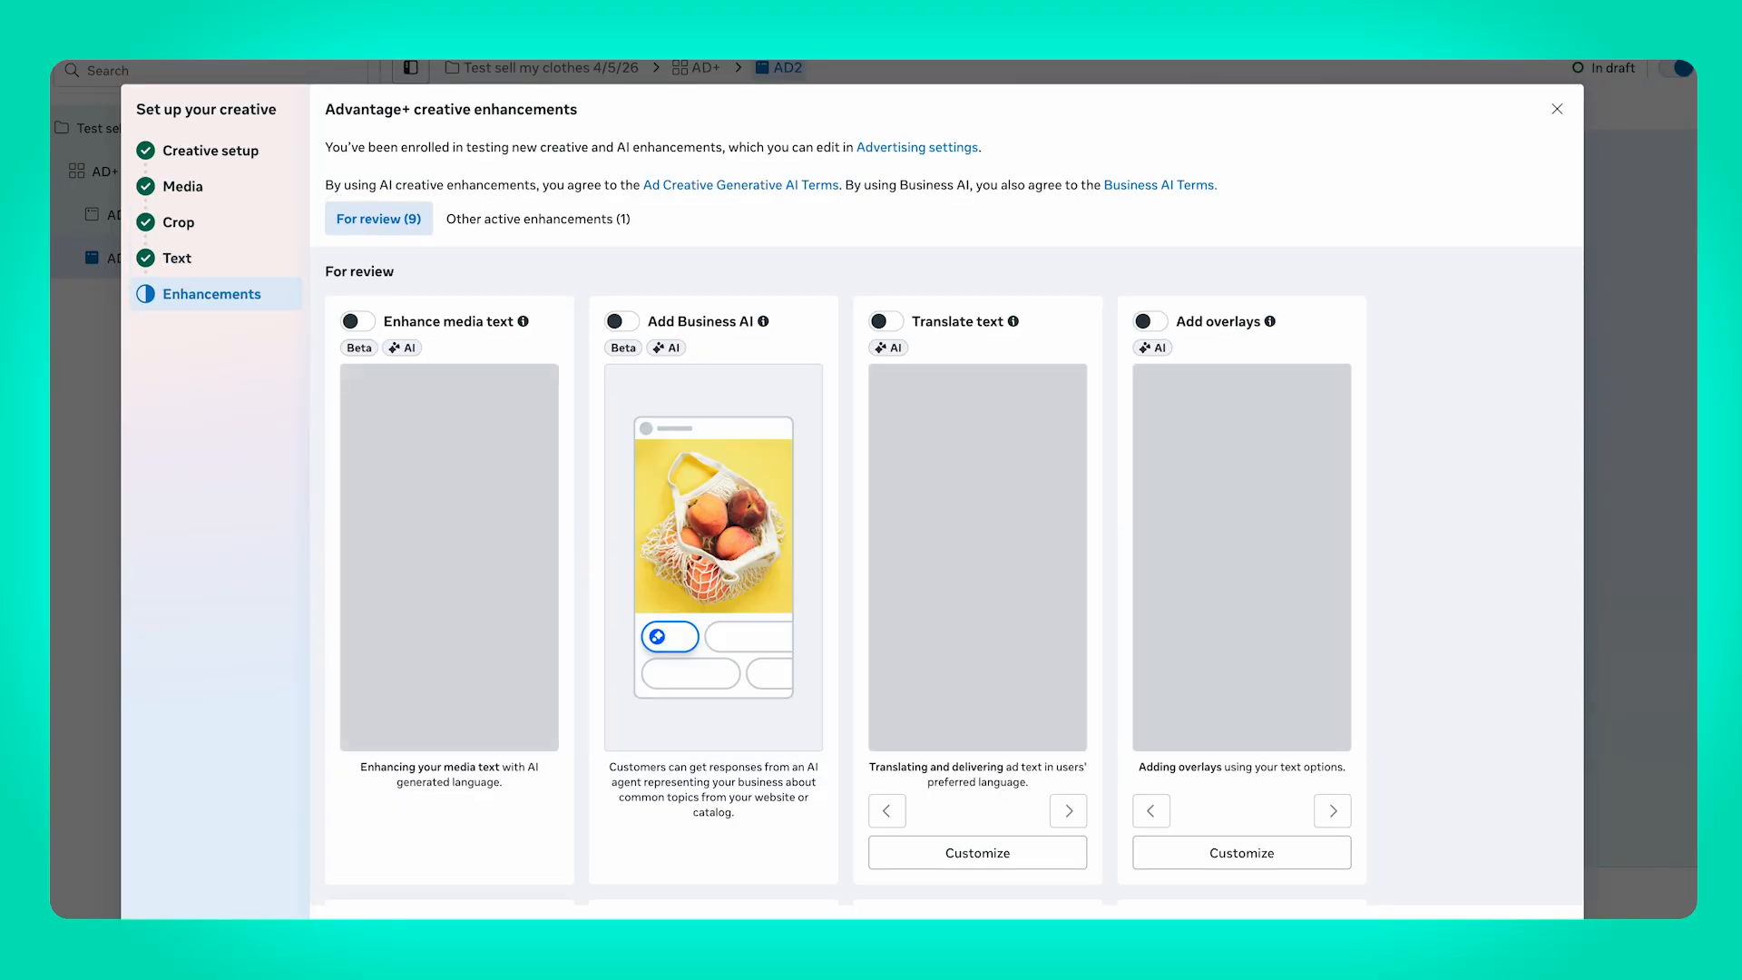
{"action": "left_click", "coordinate": [1540, 934]}
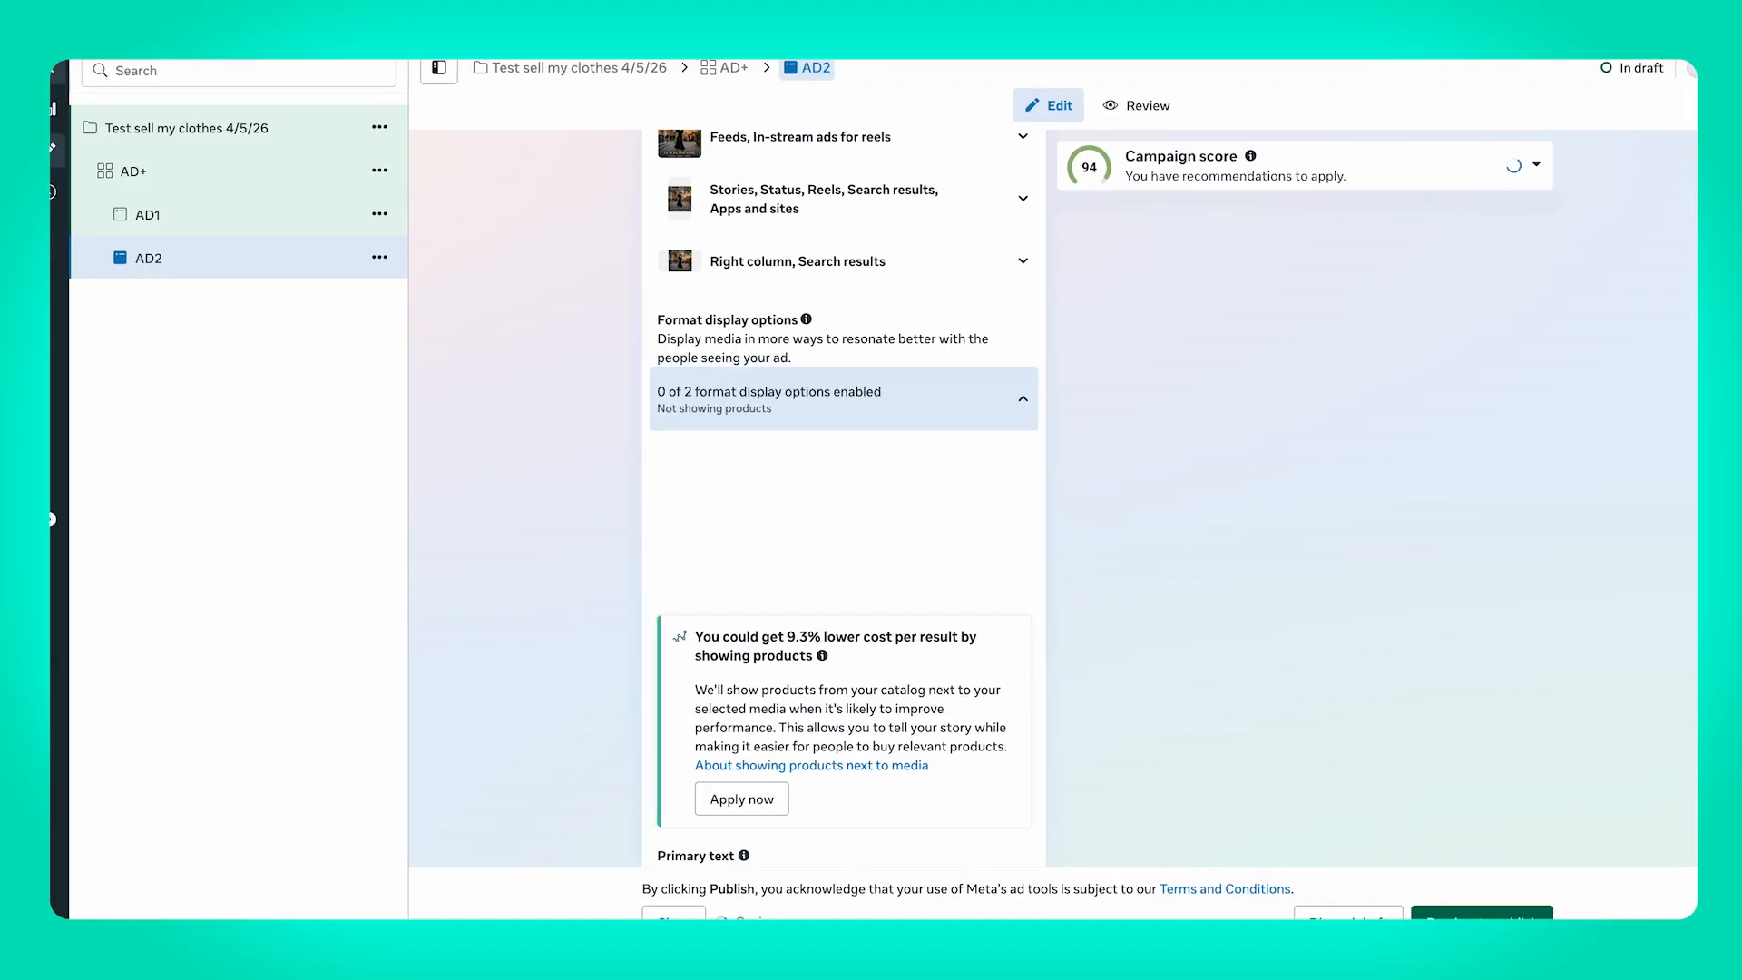
{"action": "scroll", "coordinate": [759, 407], "scroll_direction": "up", "scroll_amount": 2}
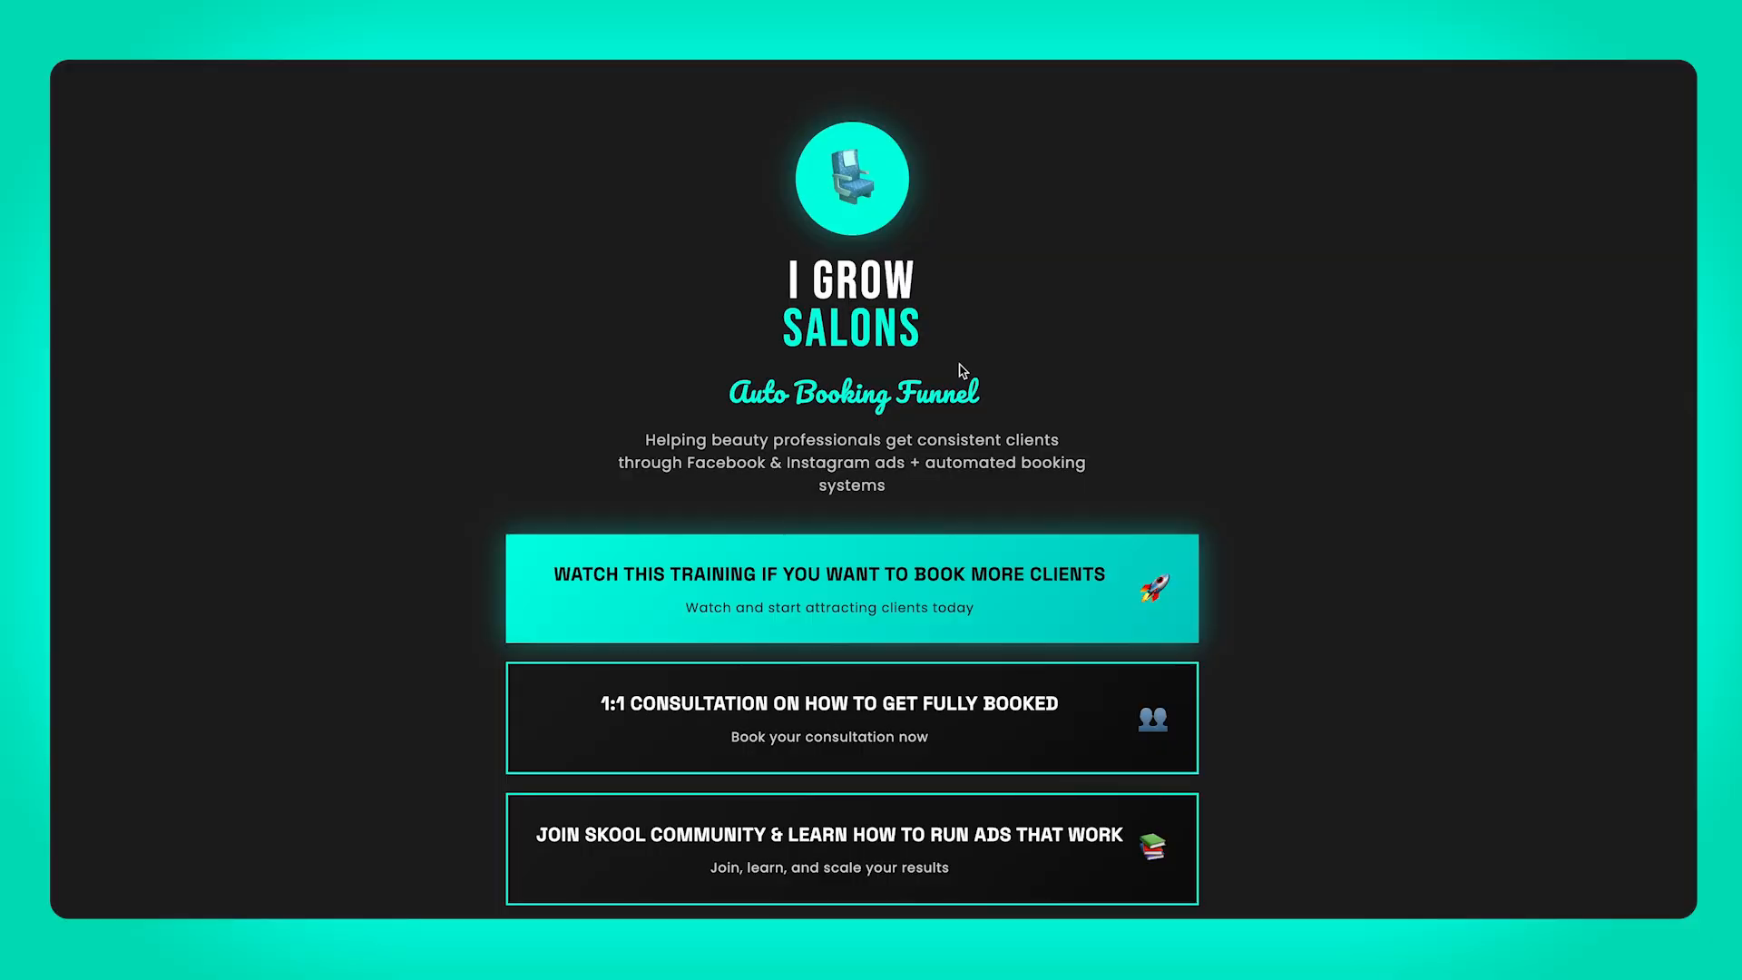
{"action": "scroll", "coordinate": [962, 372], "scroll_direction": "down", "scroll_amount": 3}
{"action": "scroll", "coordinate": [962, 370], "scroll_direction": "down", "scroll_amount": 3}
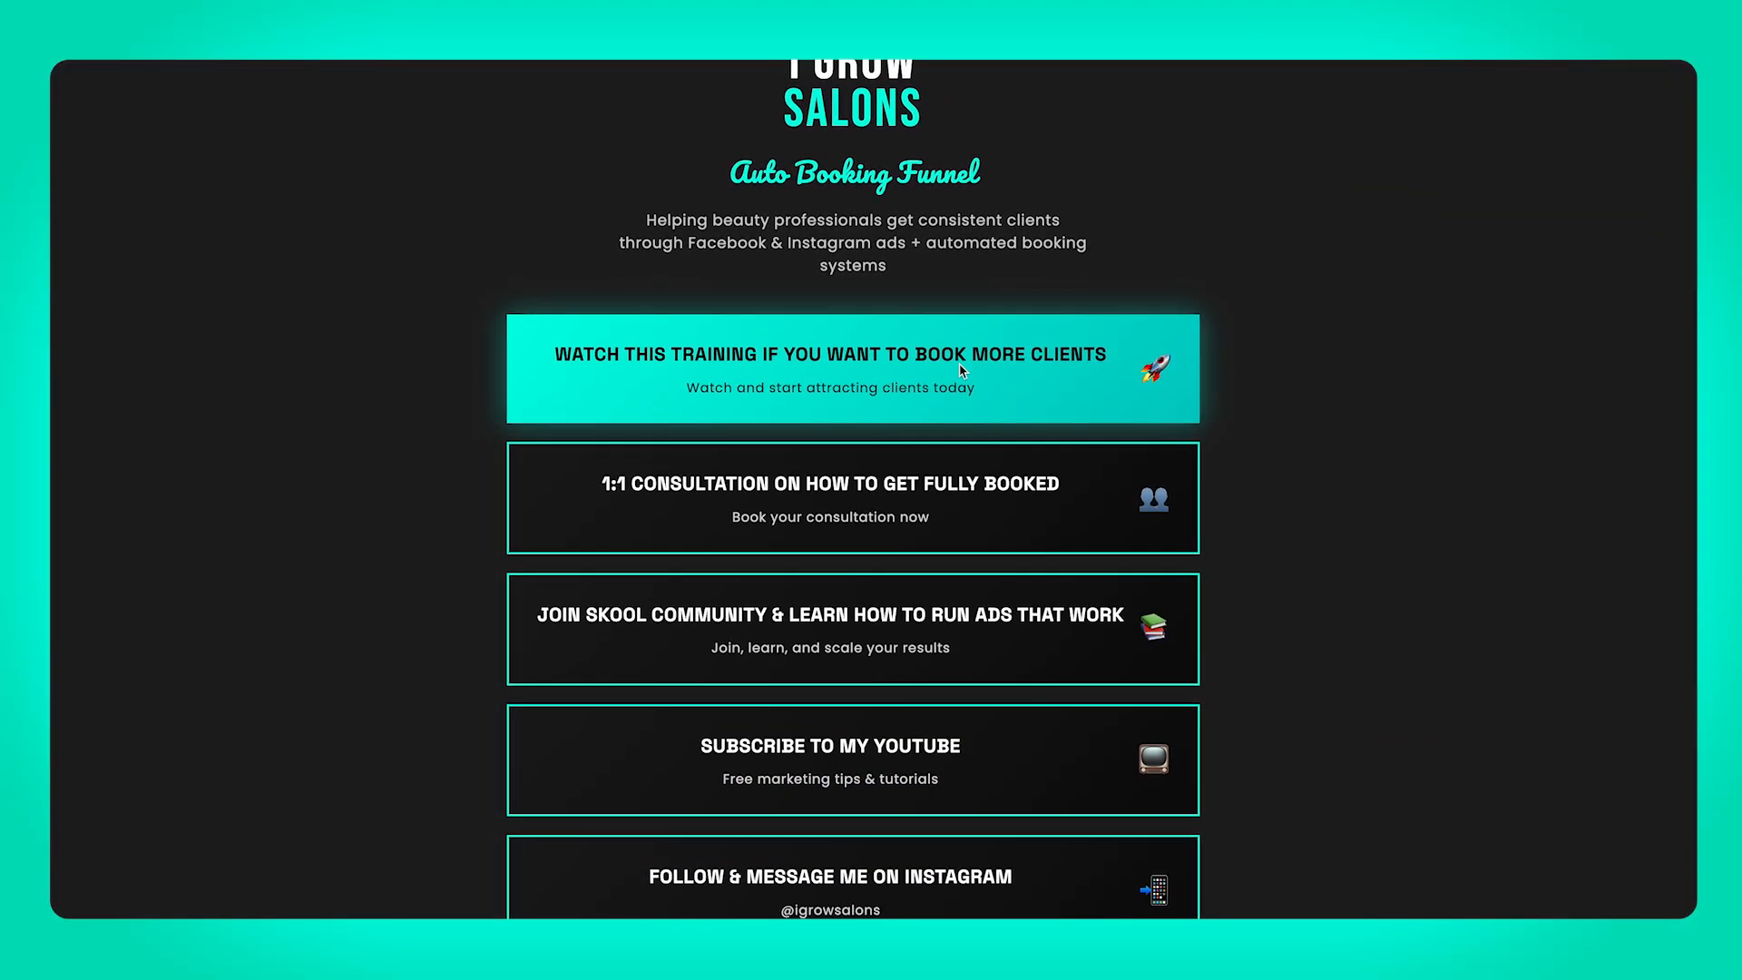